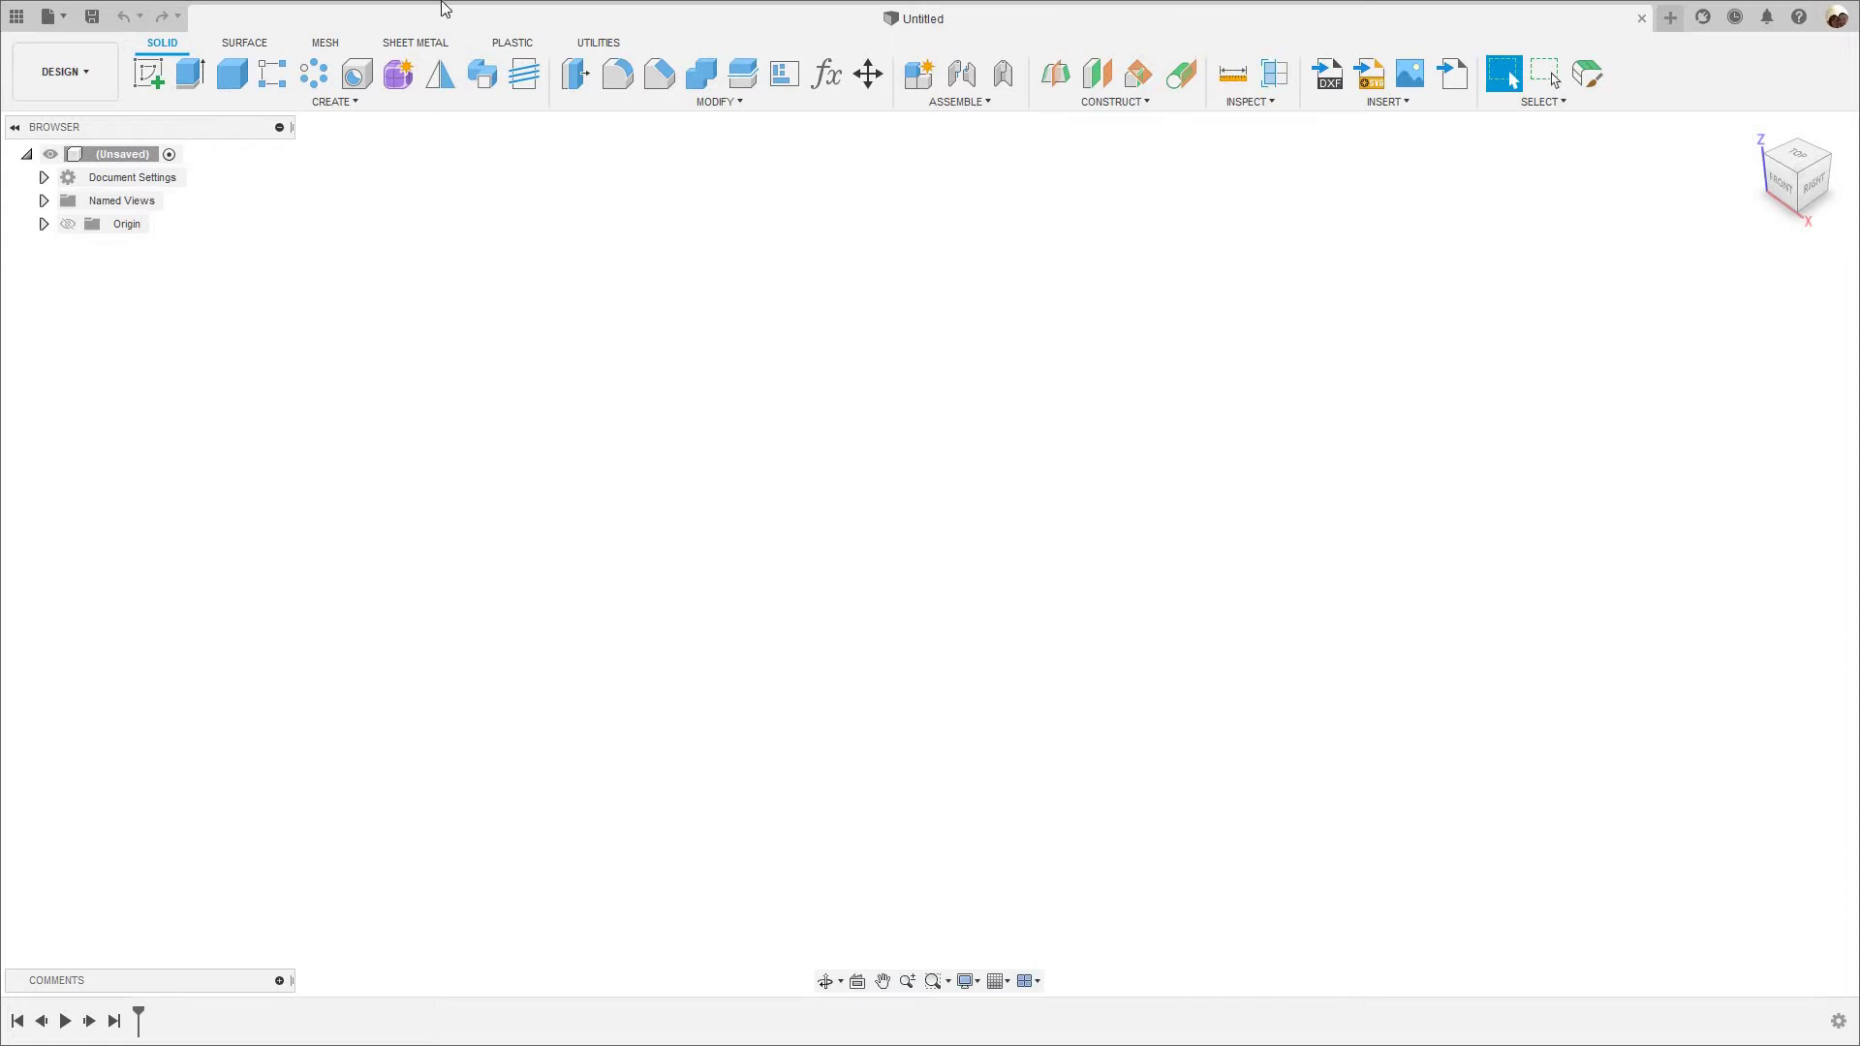
Upload 2022.0118_Kendall Square_Screen CAD_FINAL.dwg to the DWG FILES folder of CNC PROJECTS and open it.
left_click(16, 16)
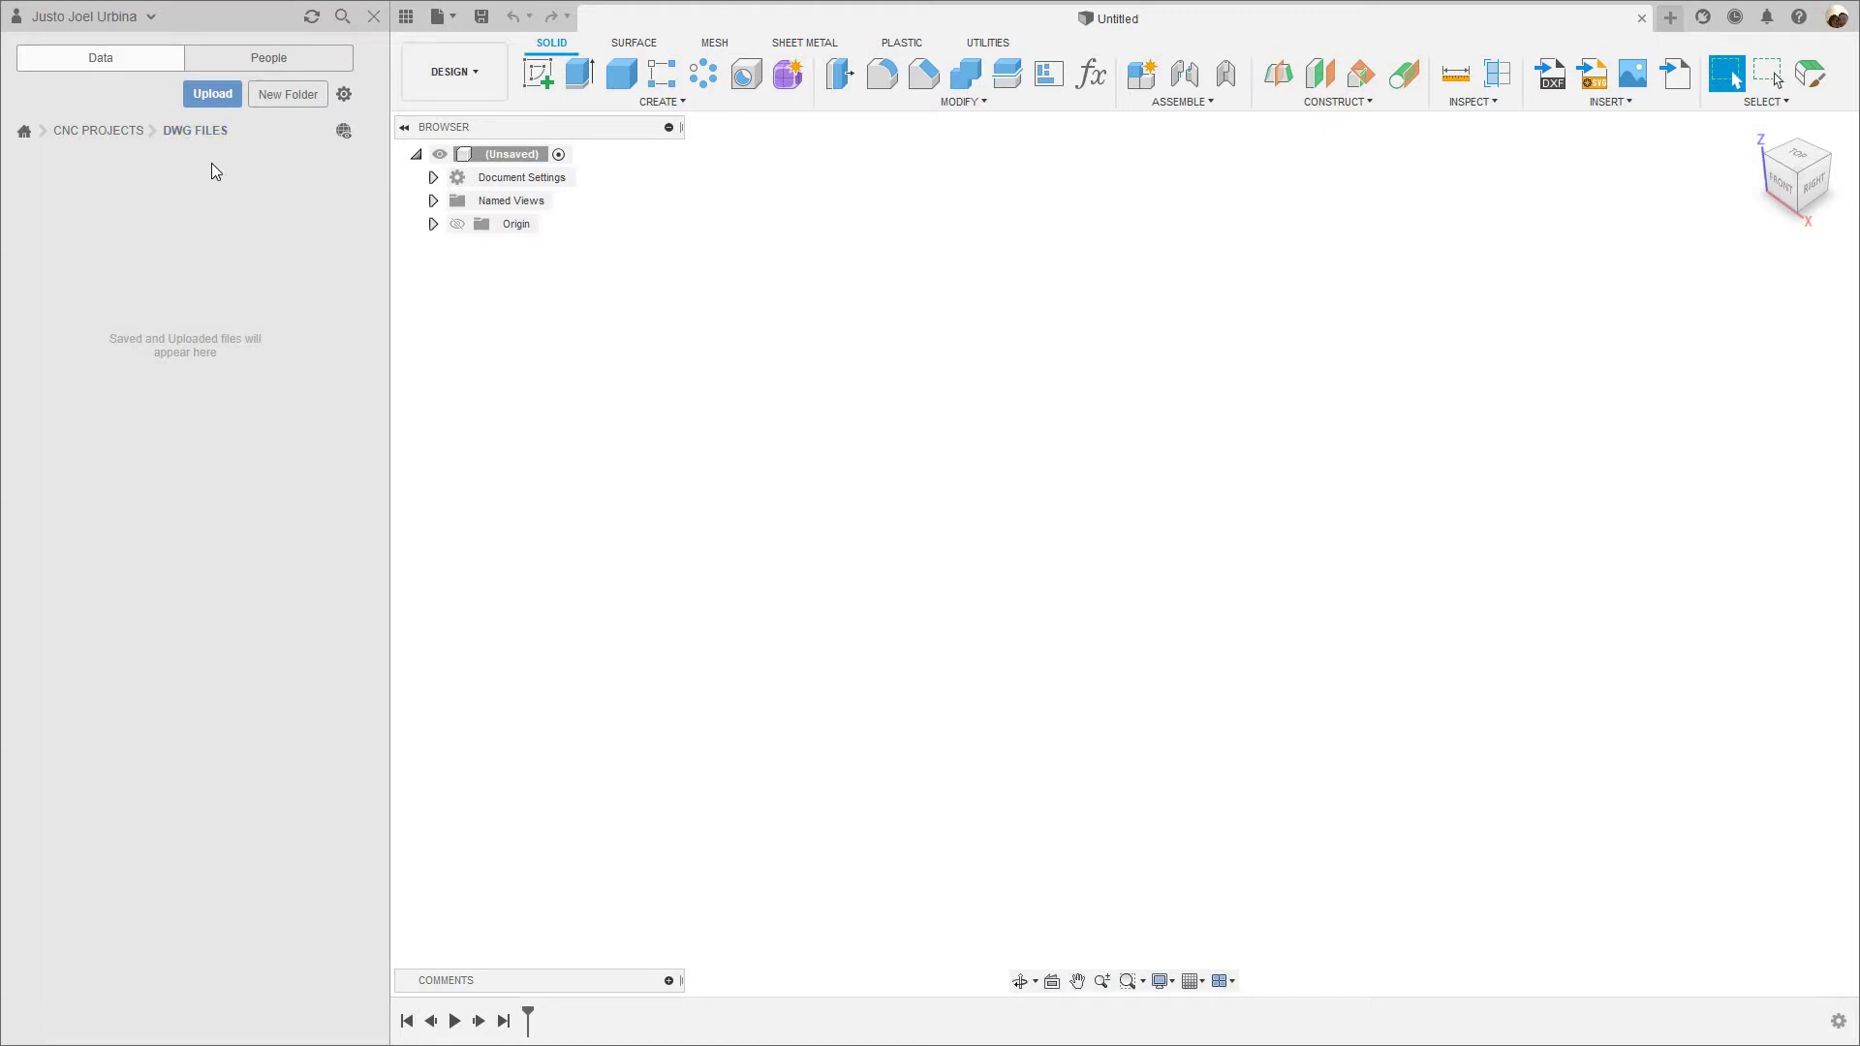
left_click(211, 96)
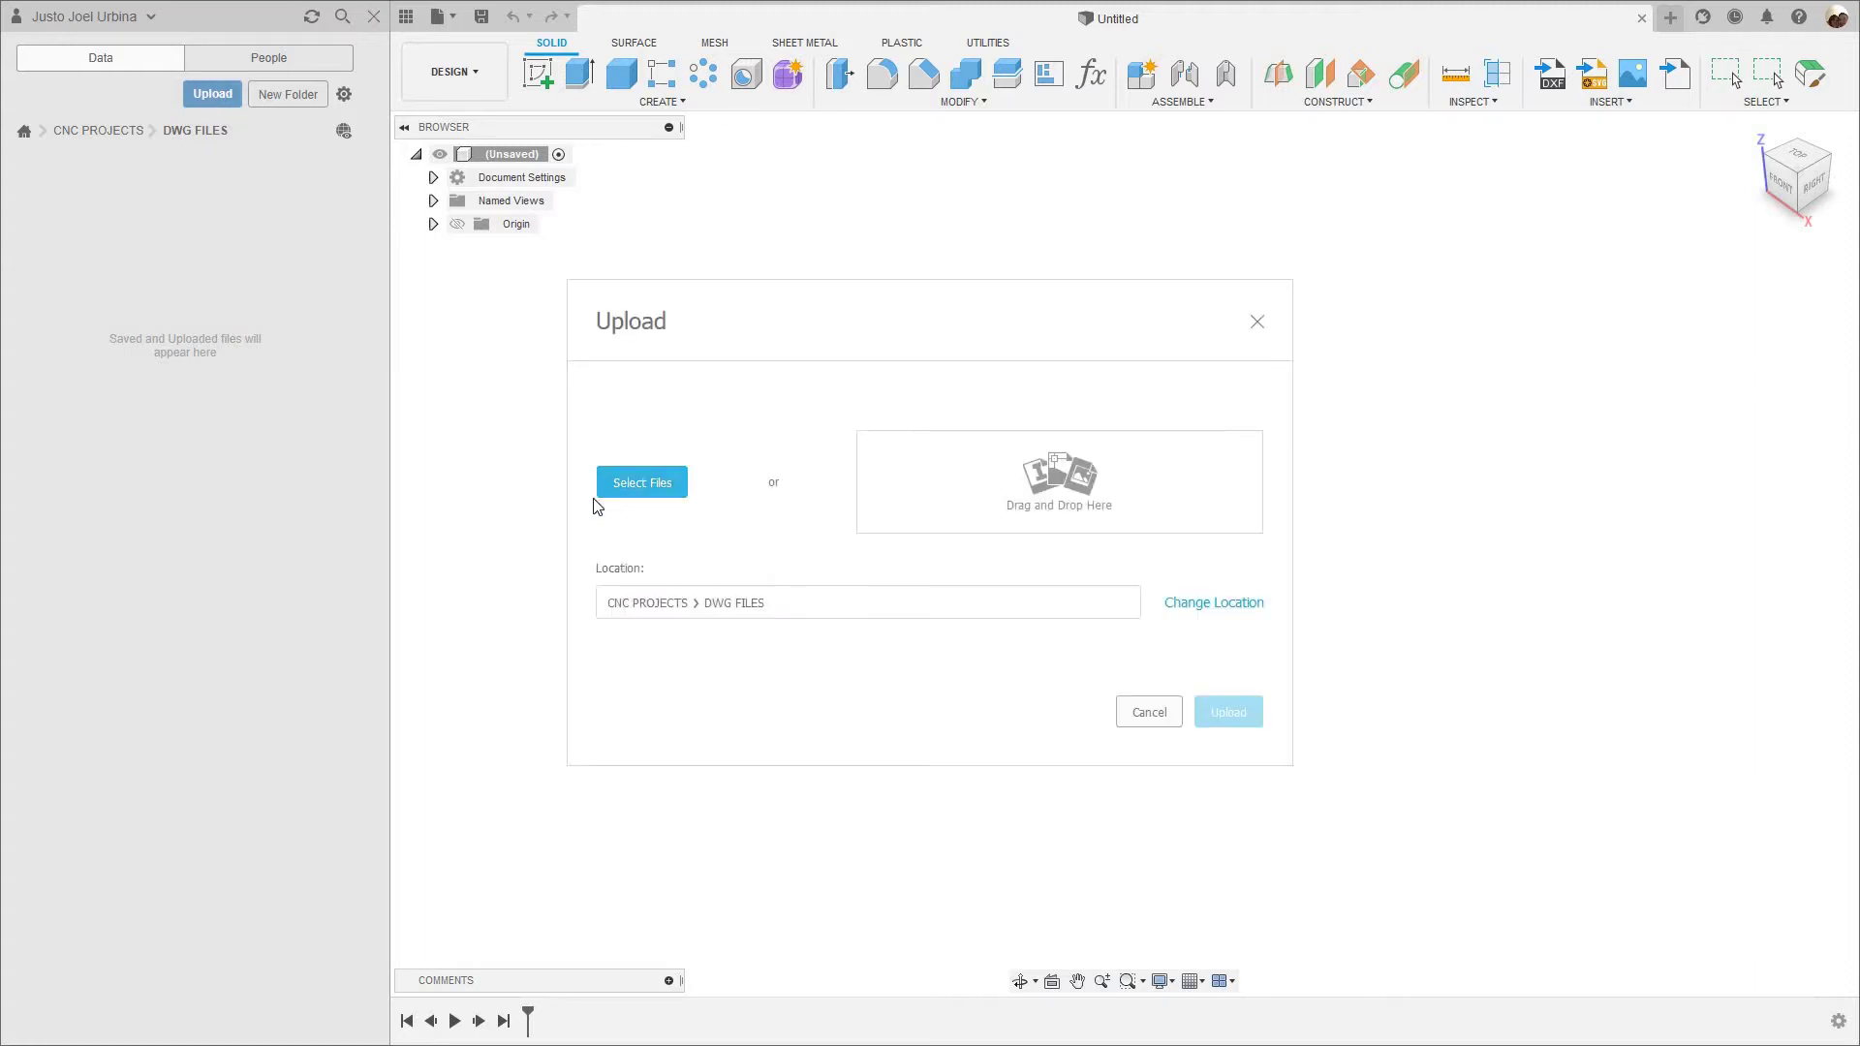
left_click(642, 483)
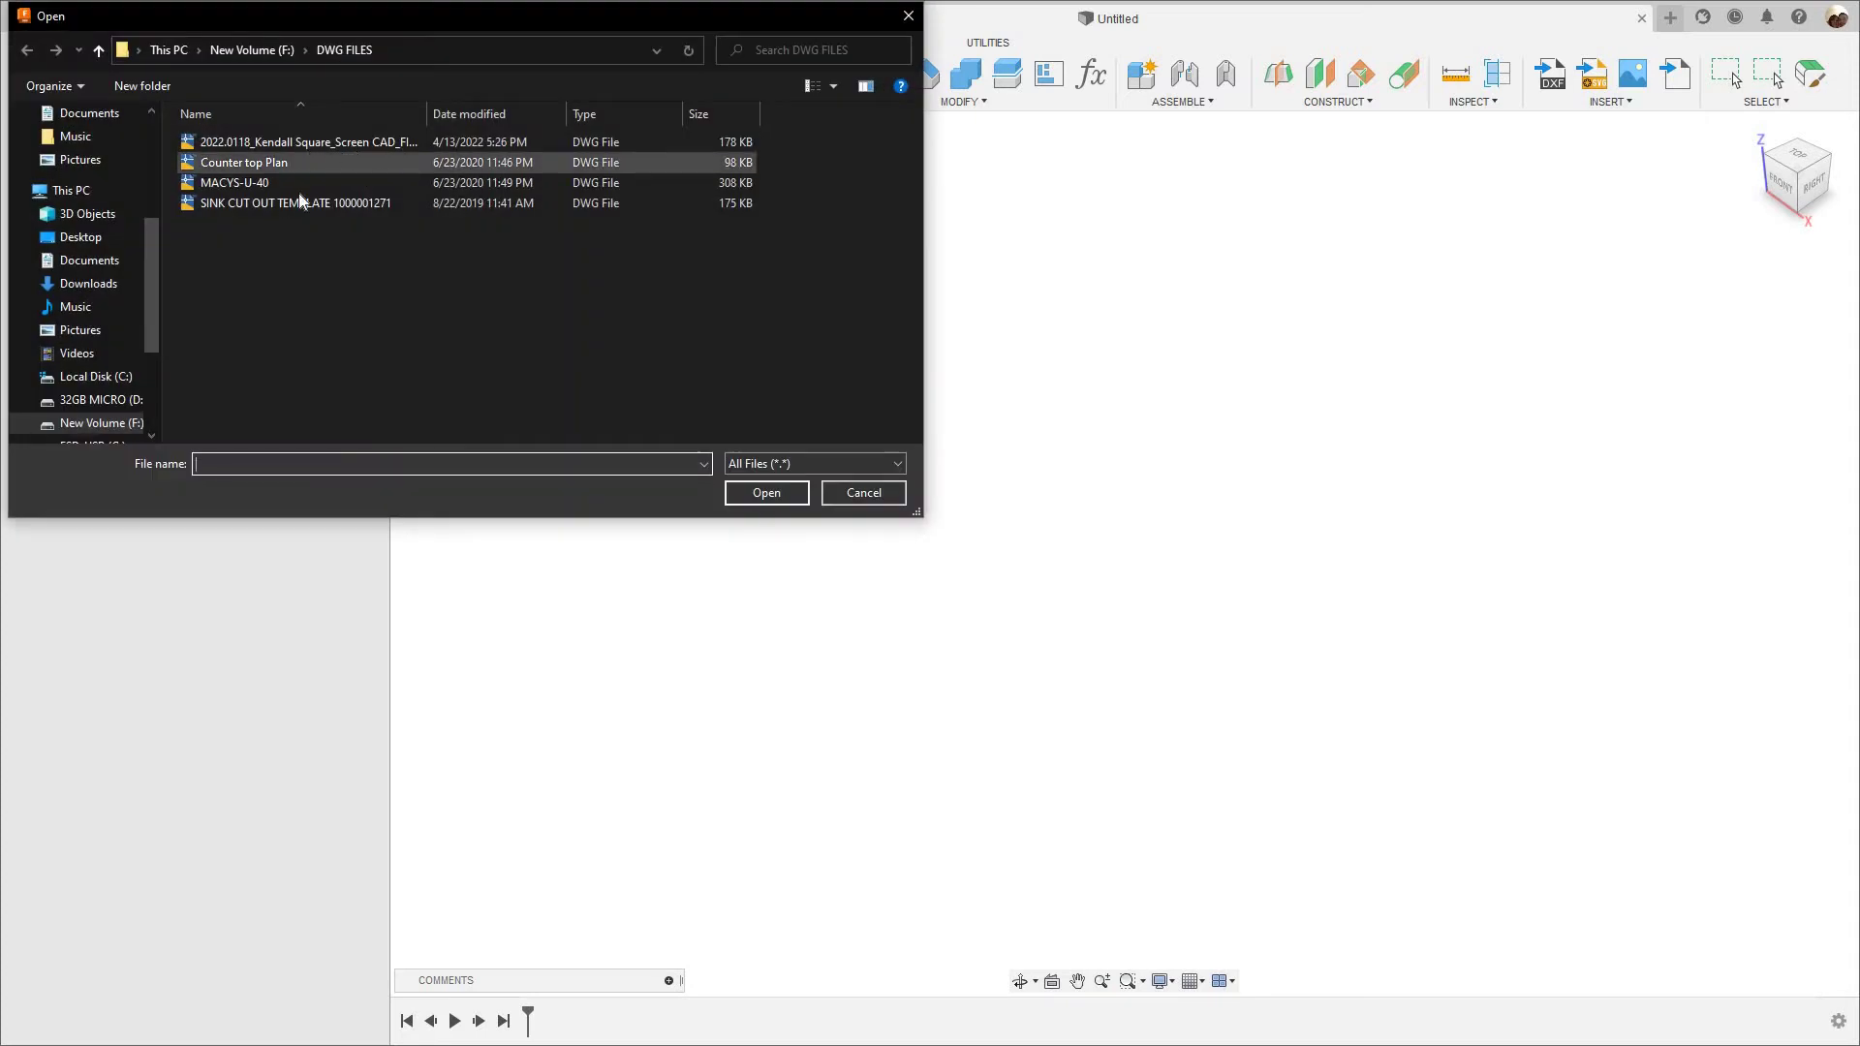
left_click(316, 141)
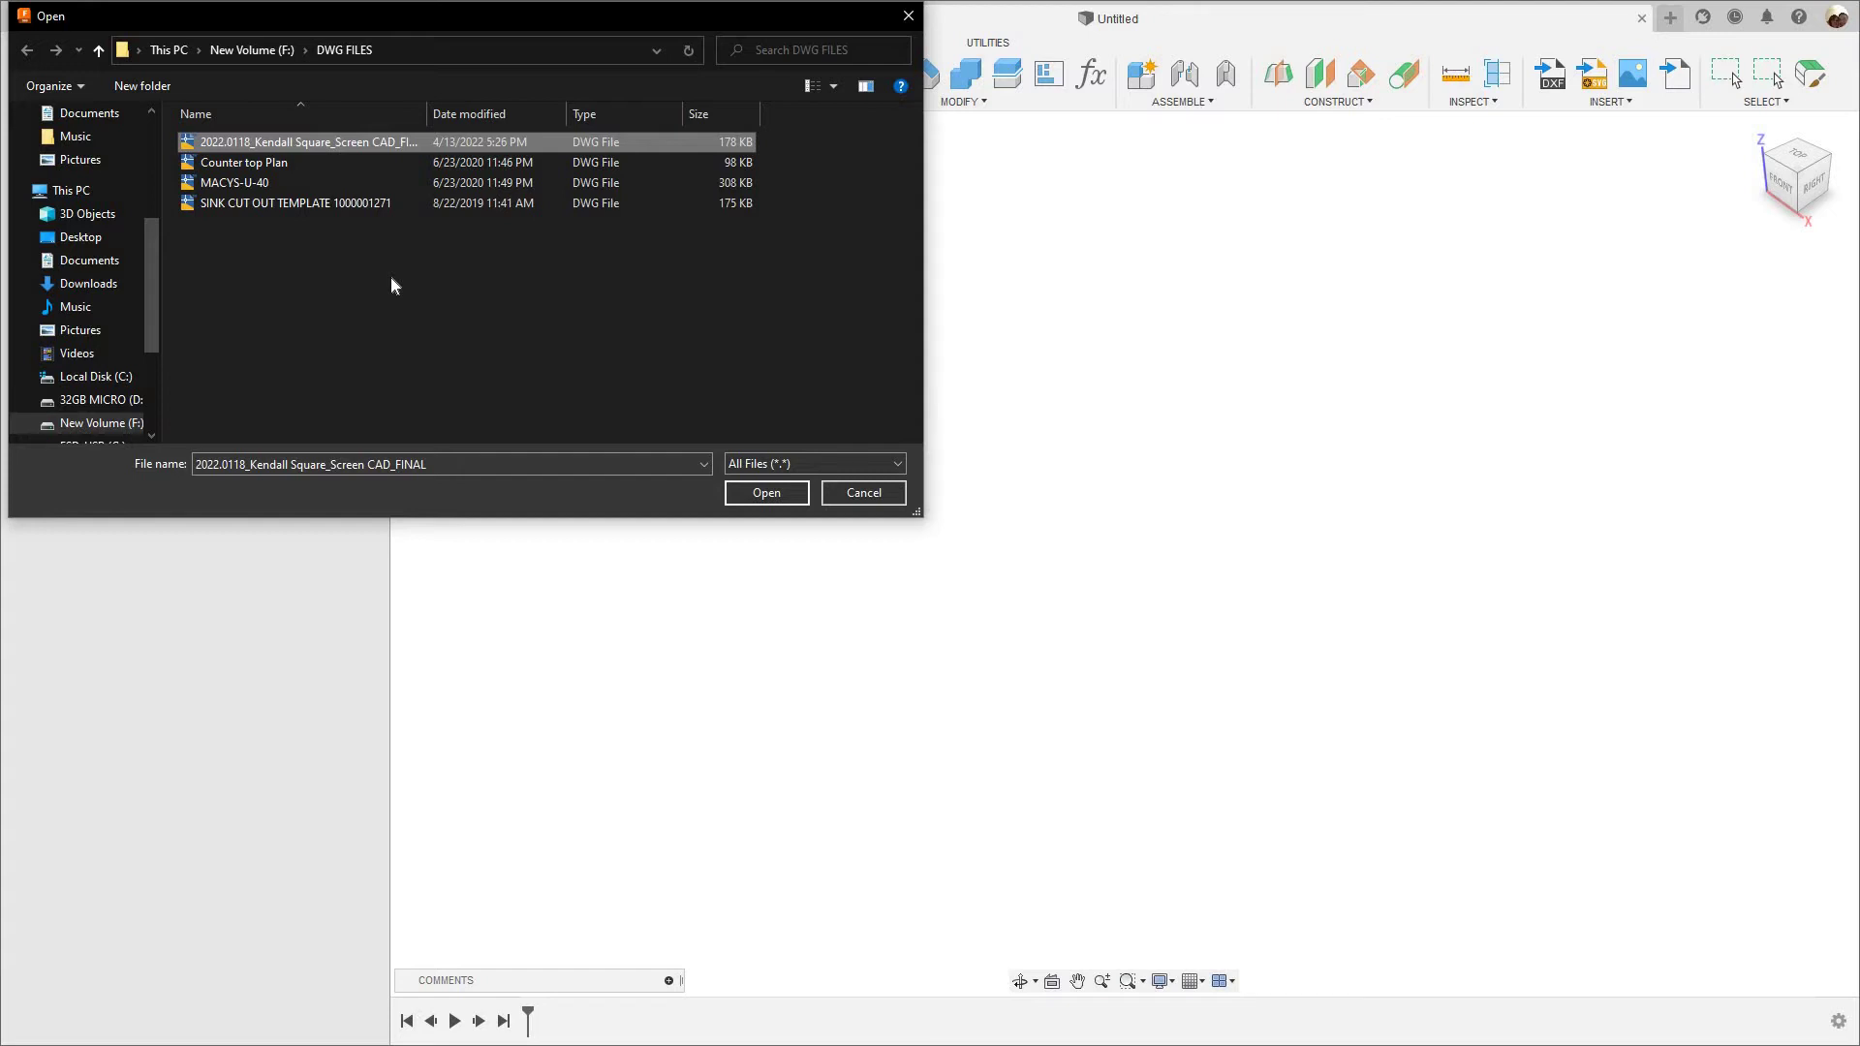
left_click(767, 493)
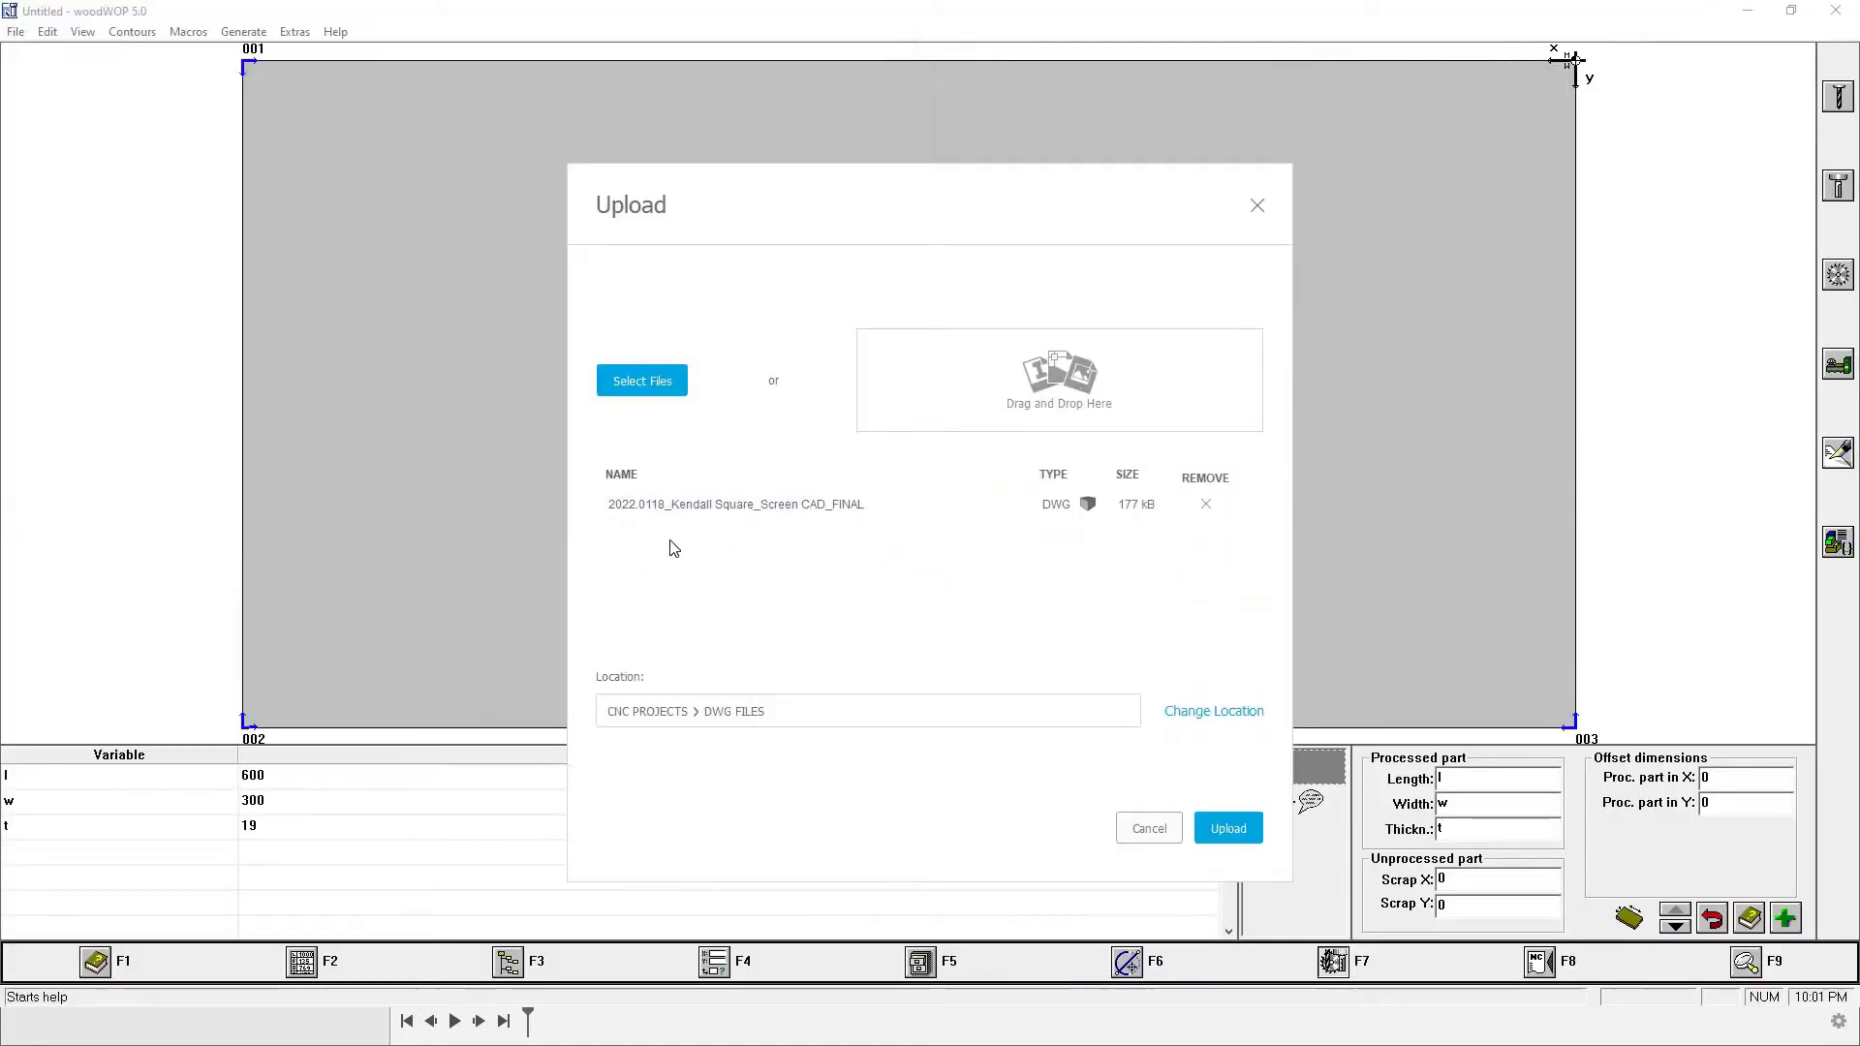
left_click(1228, 829)
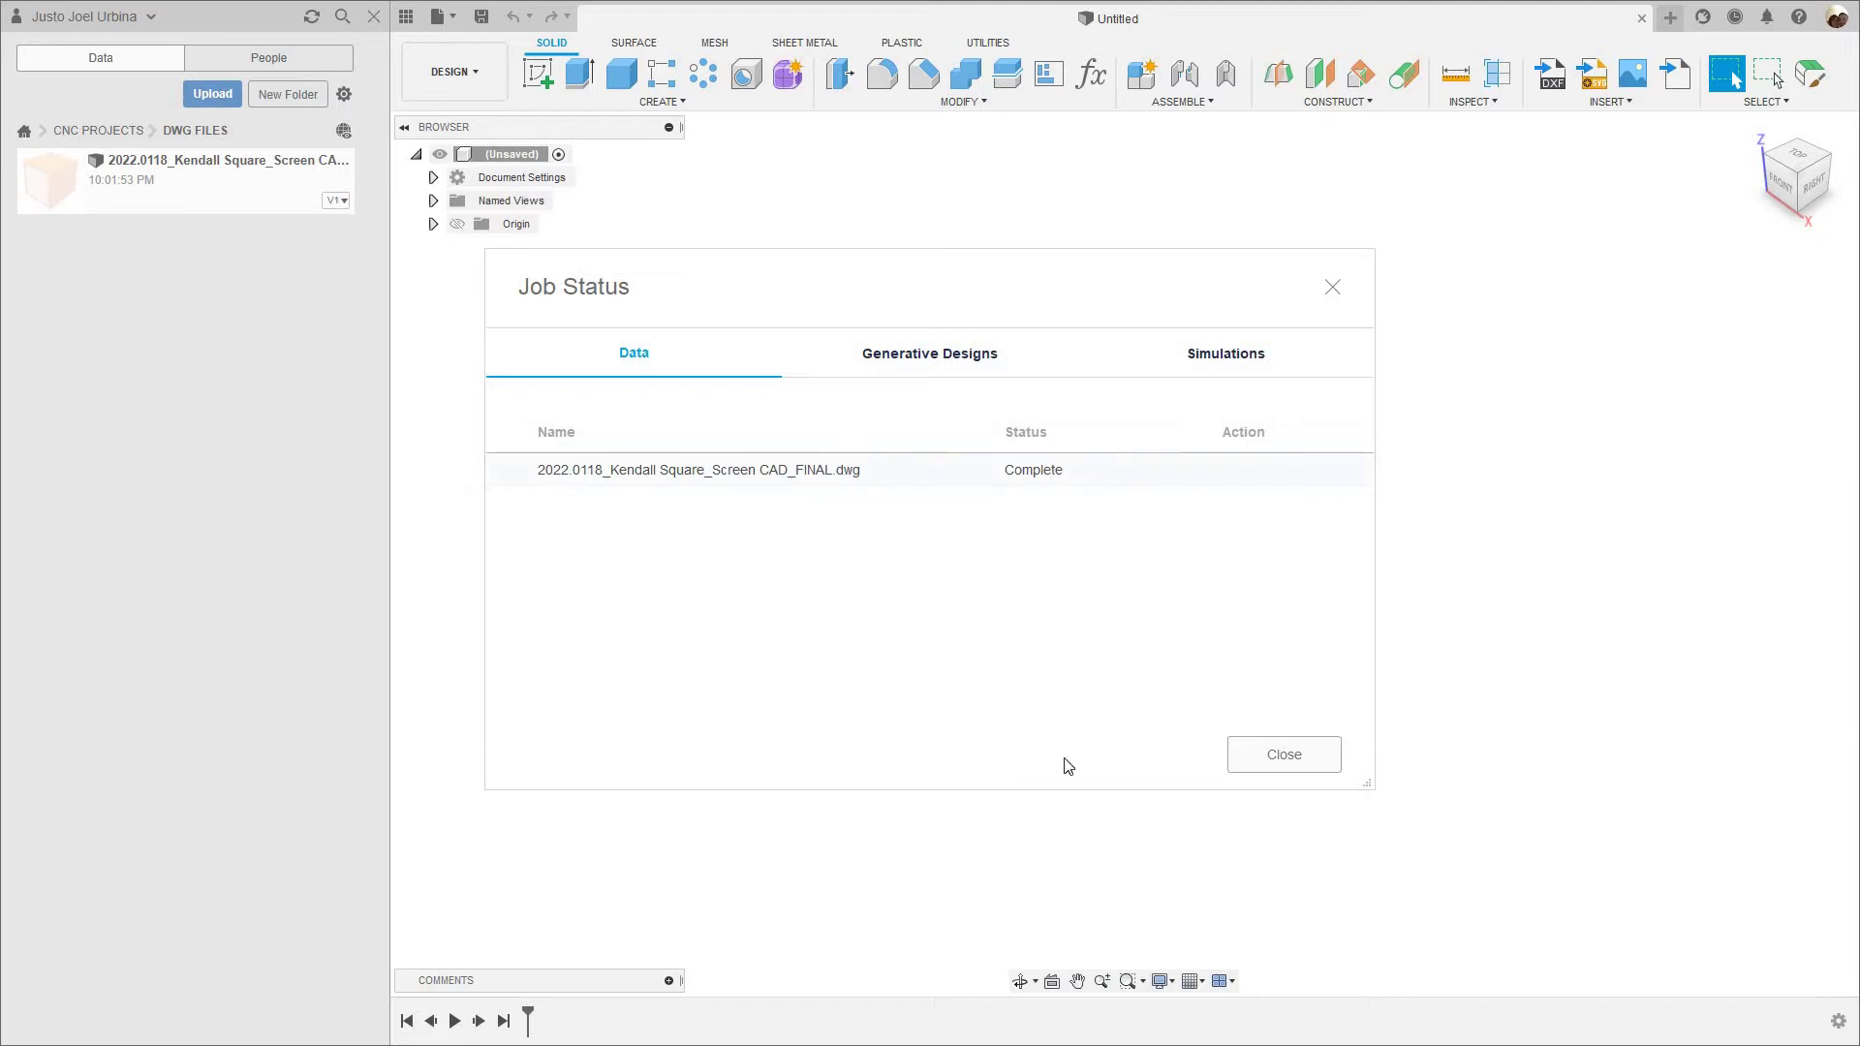
left_click(1259, 753)
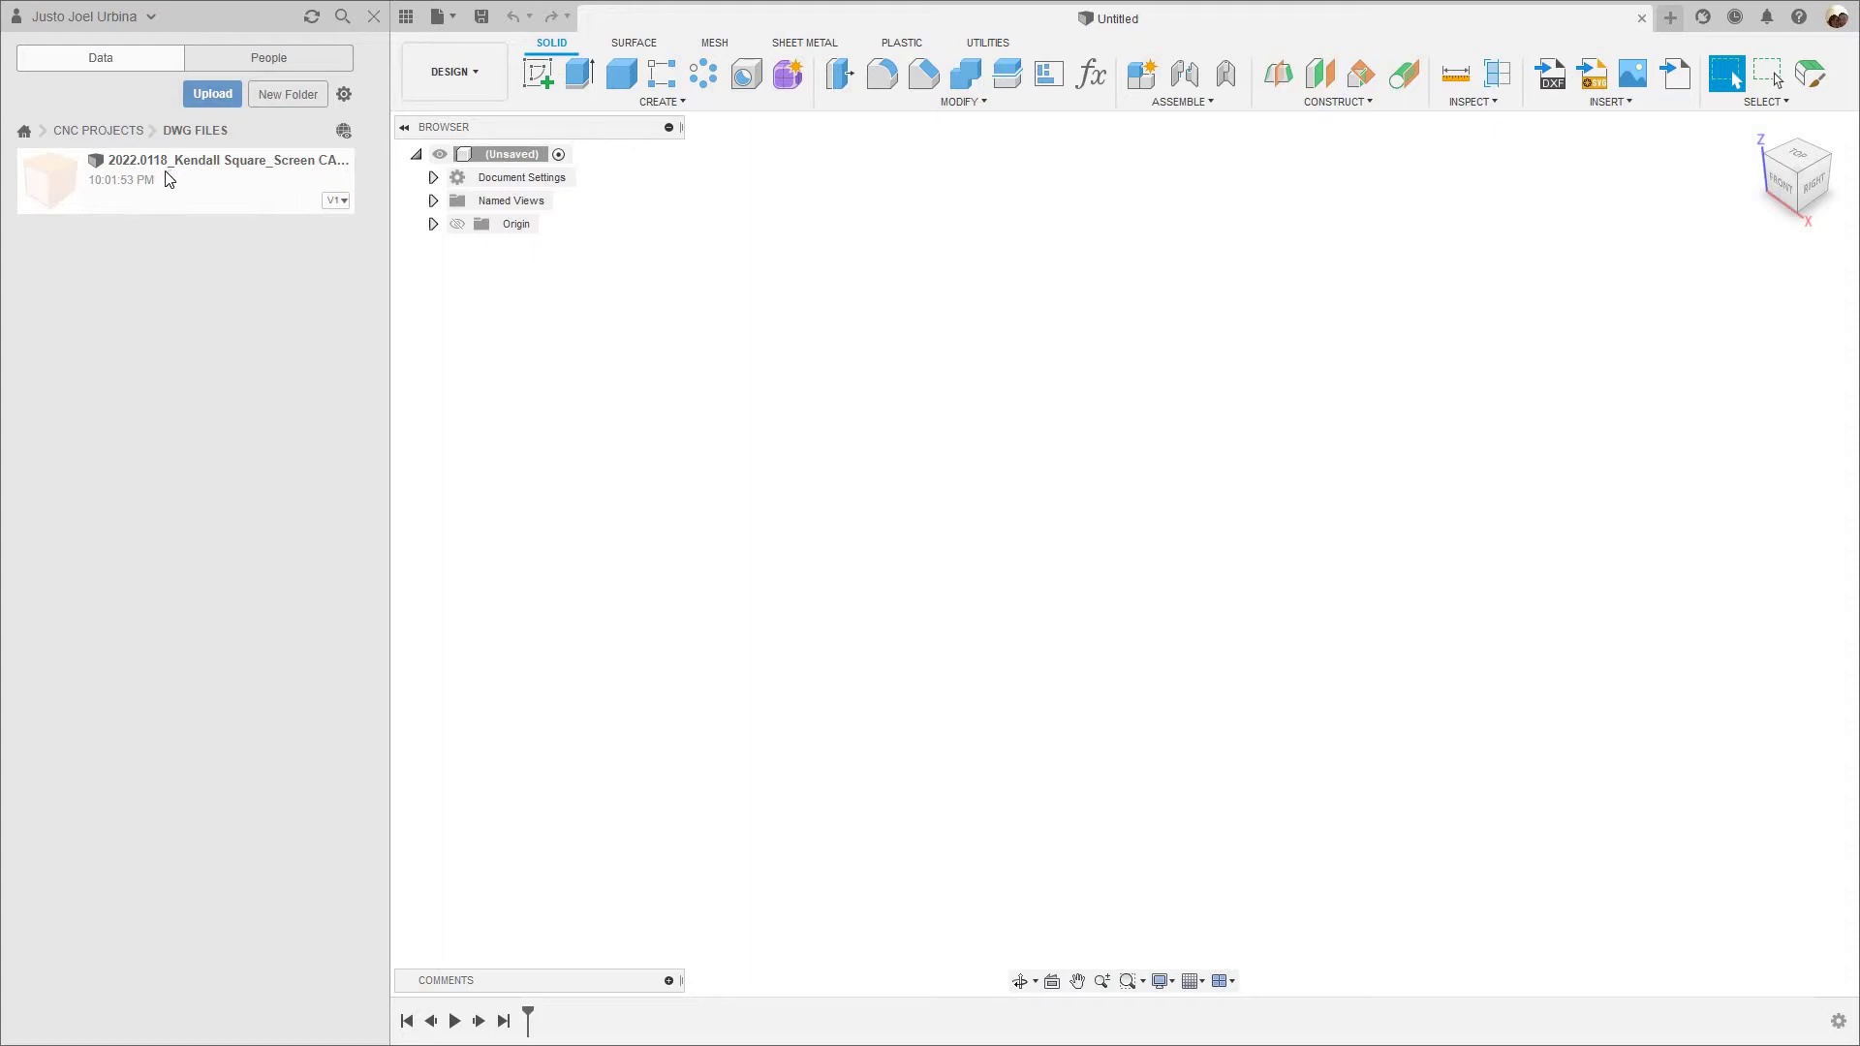
right_click(194, 188)
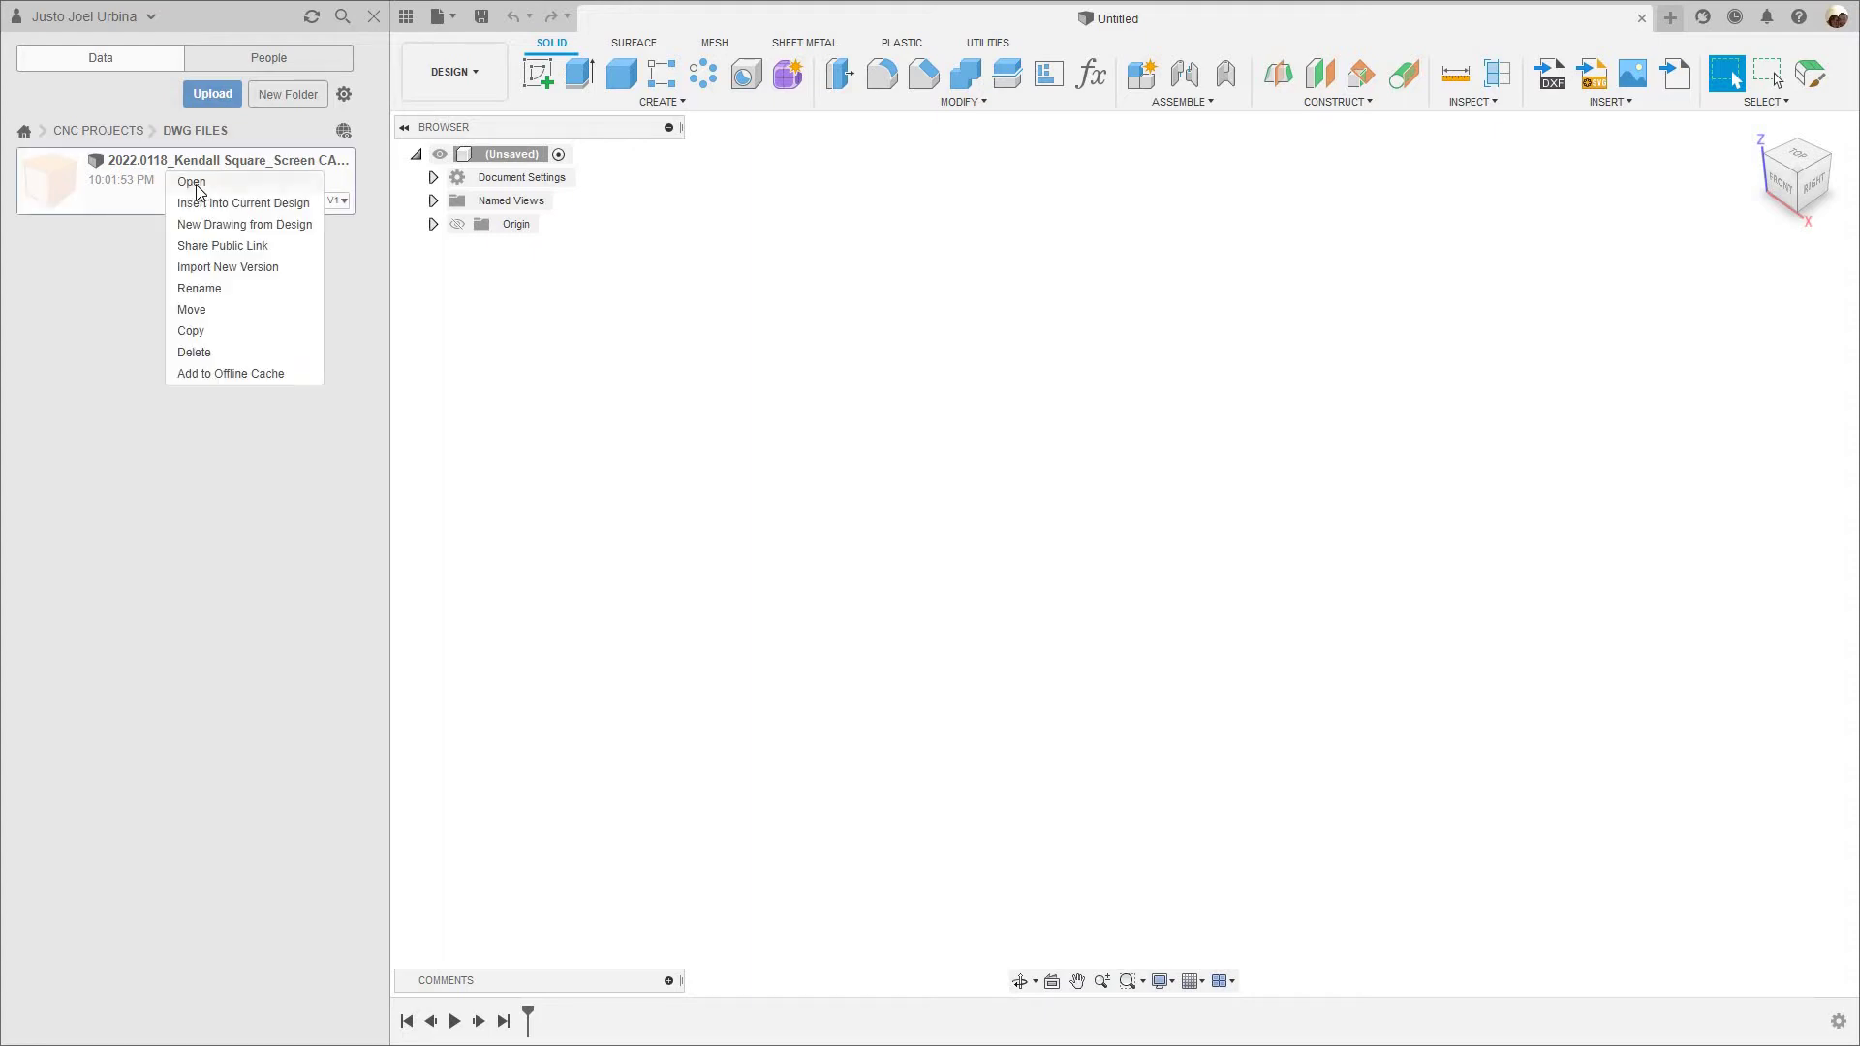
left_click(193, 183)
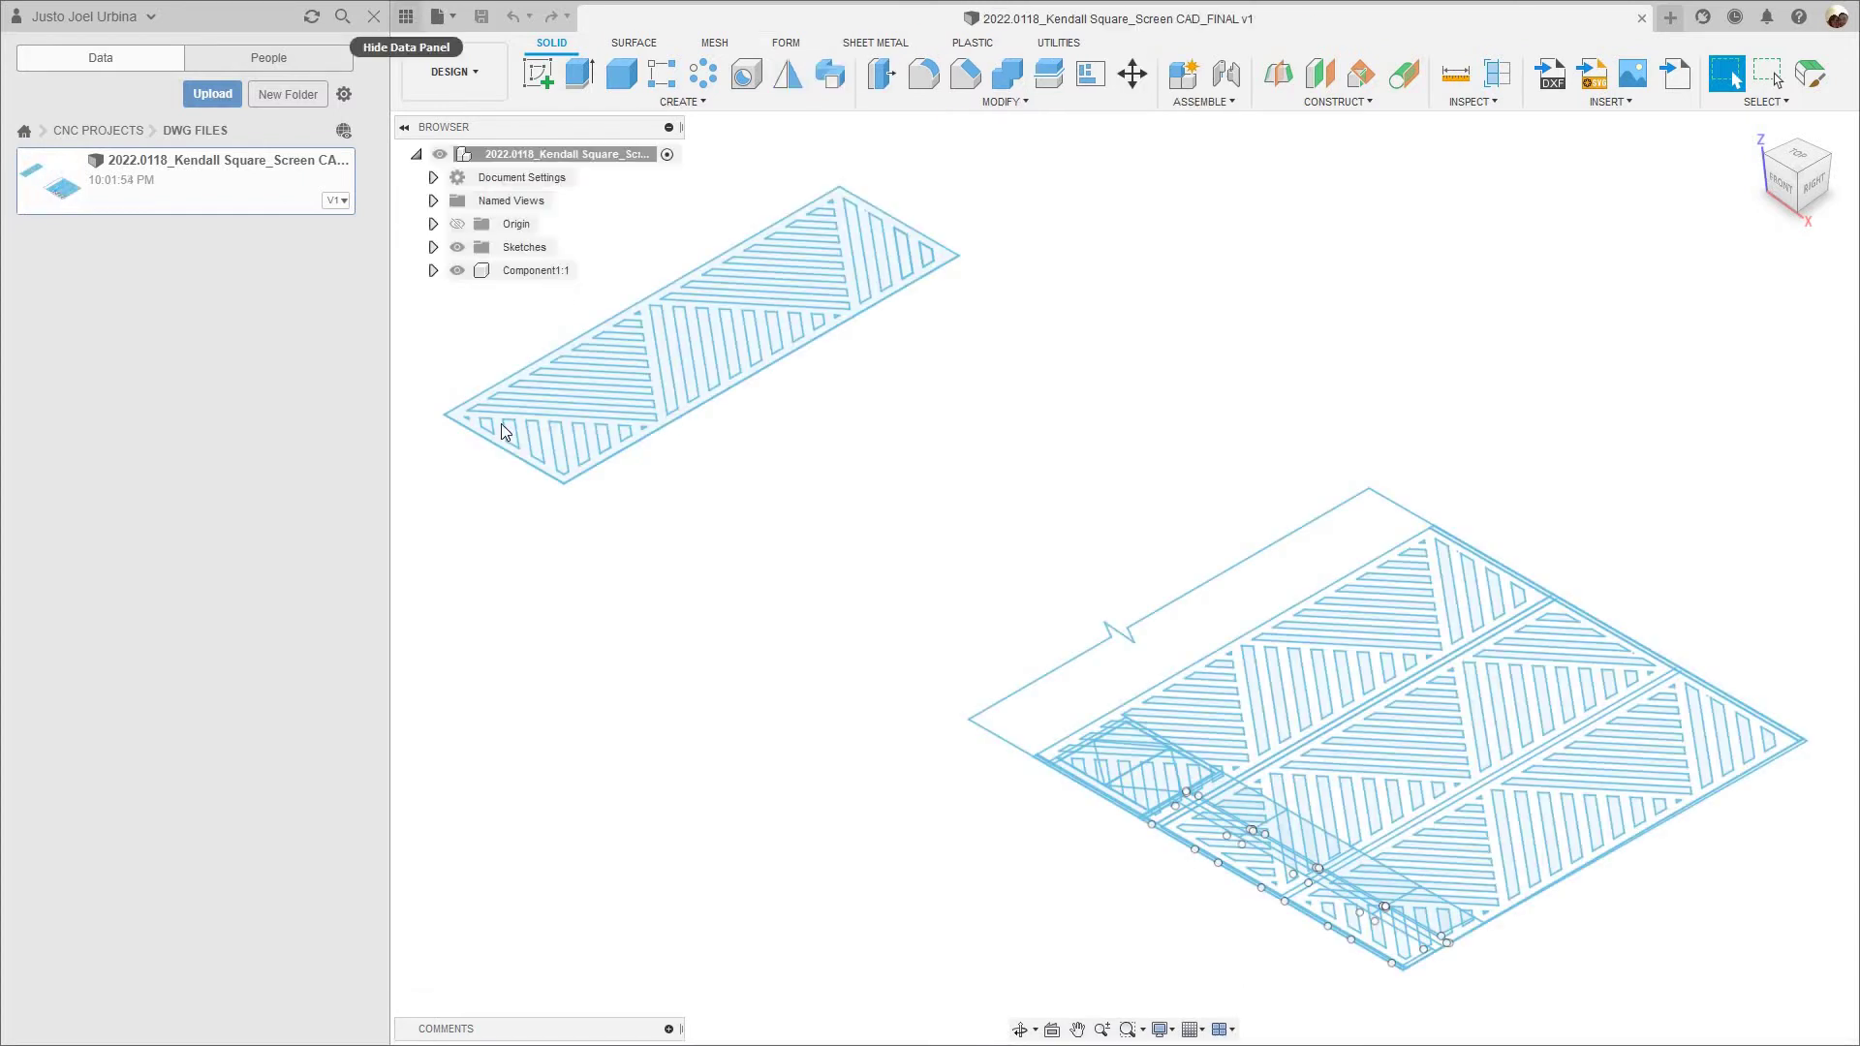
Examine the imported sketches, comparing the separate slotted panel with the three-panel elevation and its break line.
scroll(624, 440, "down", 4)
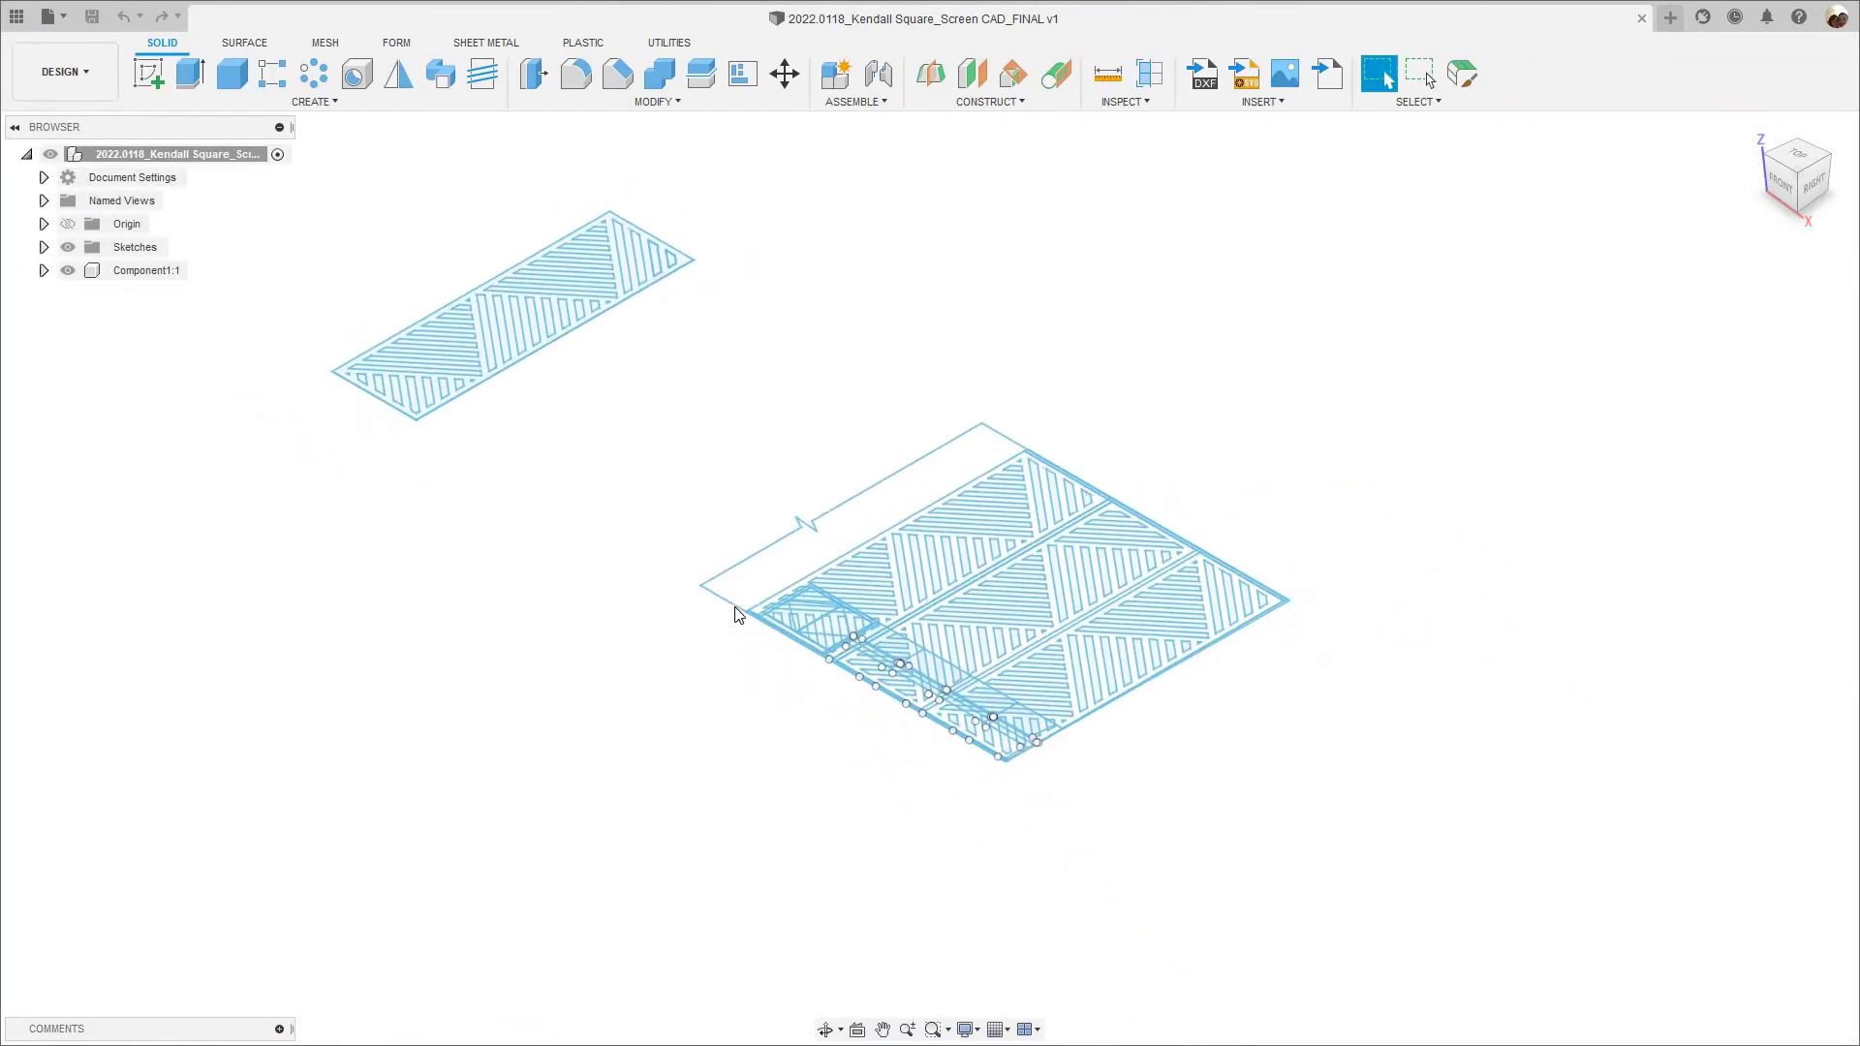
scroll(737, 615, "up", 5)
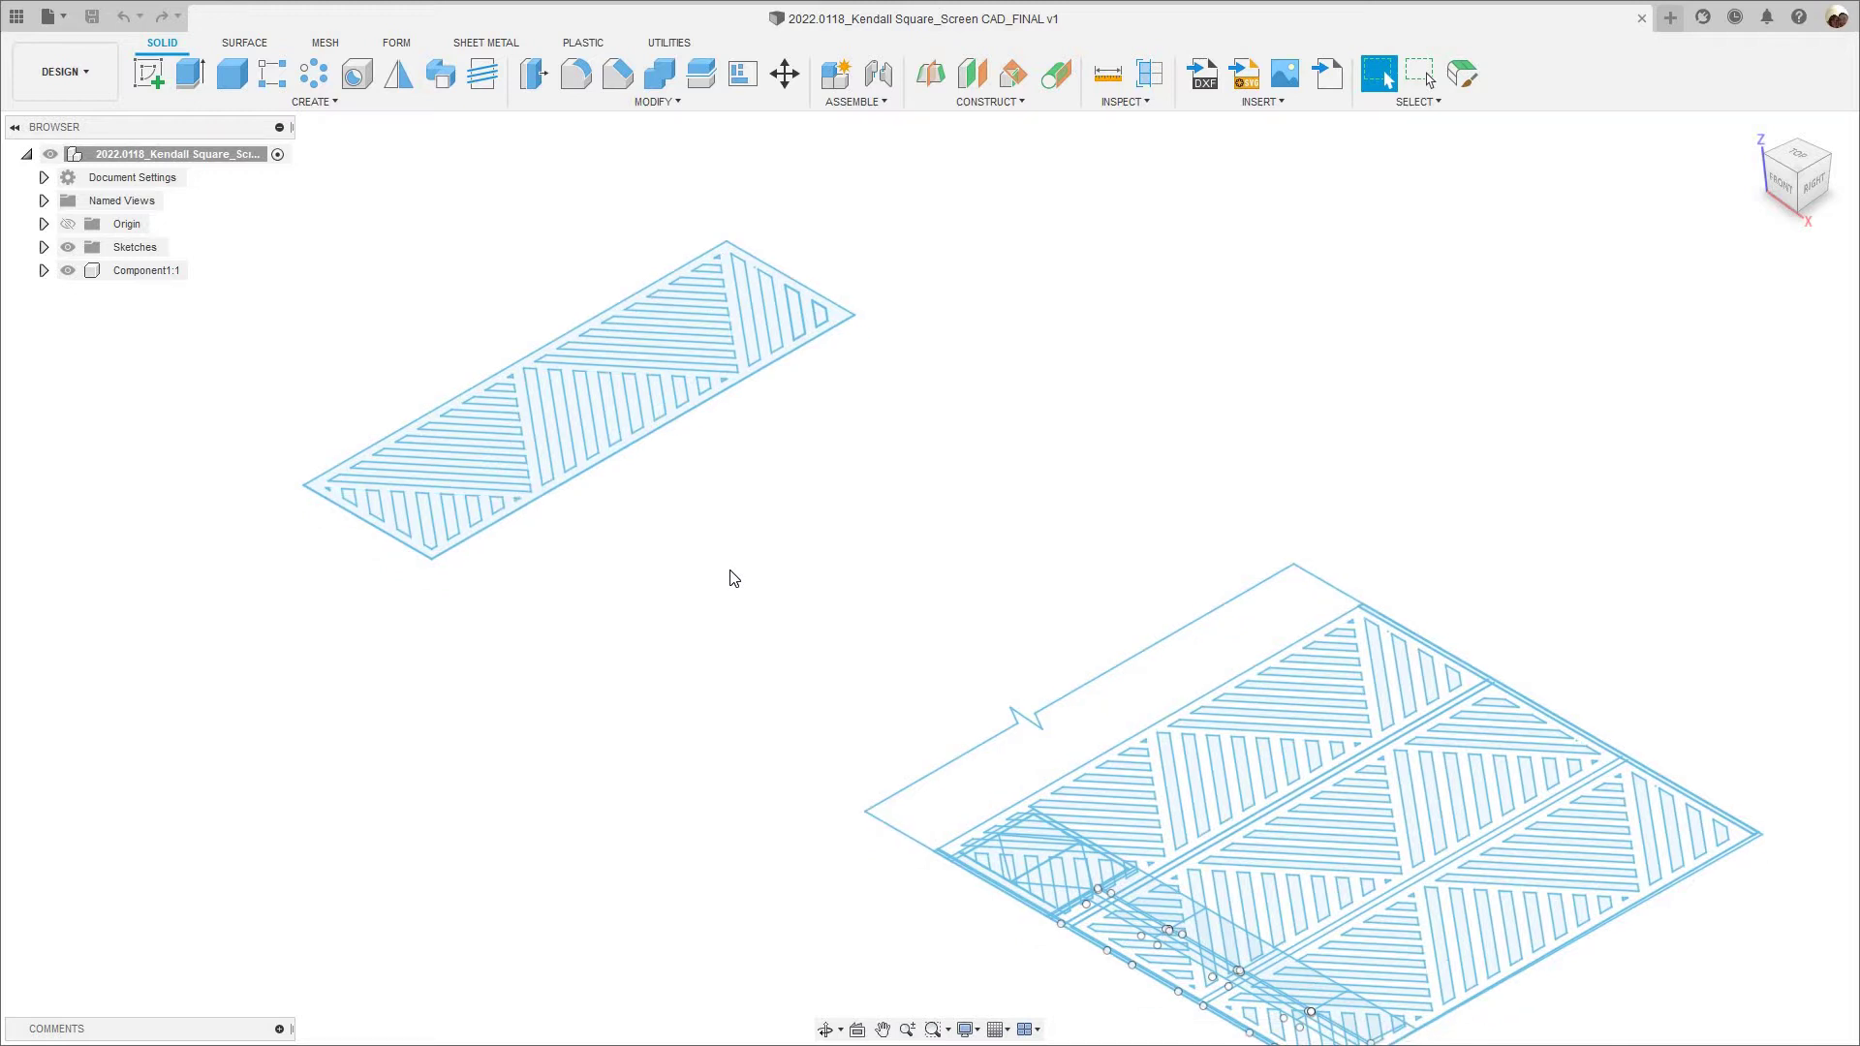
scroll(816, 574, "down", 2)
middle_click_drag(816, 573, 747, 500)
middle_click_drag(1364, 814, 1266, 770)
scroll(1267, 768, "up", 5)
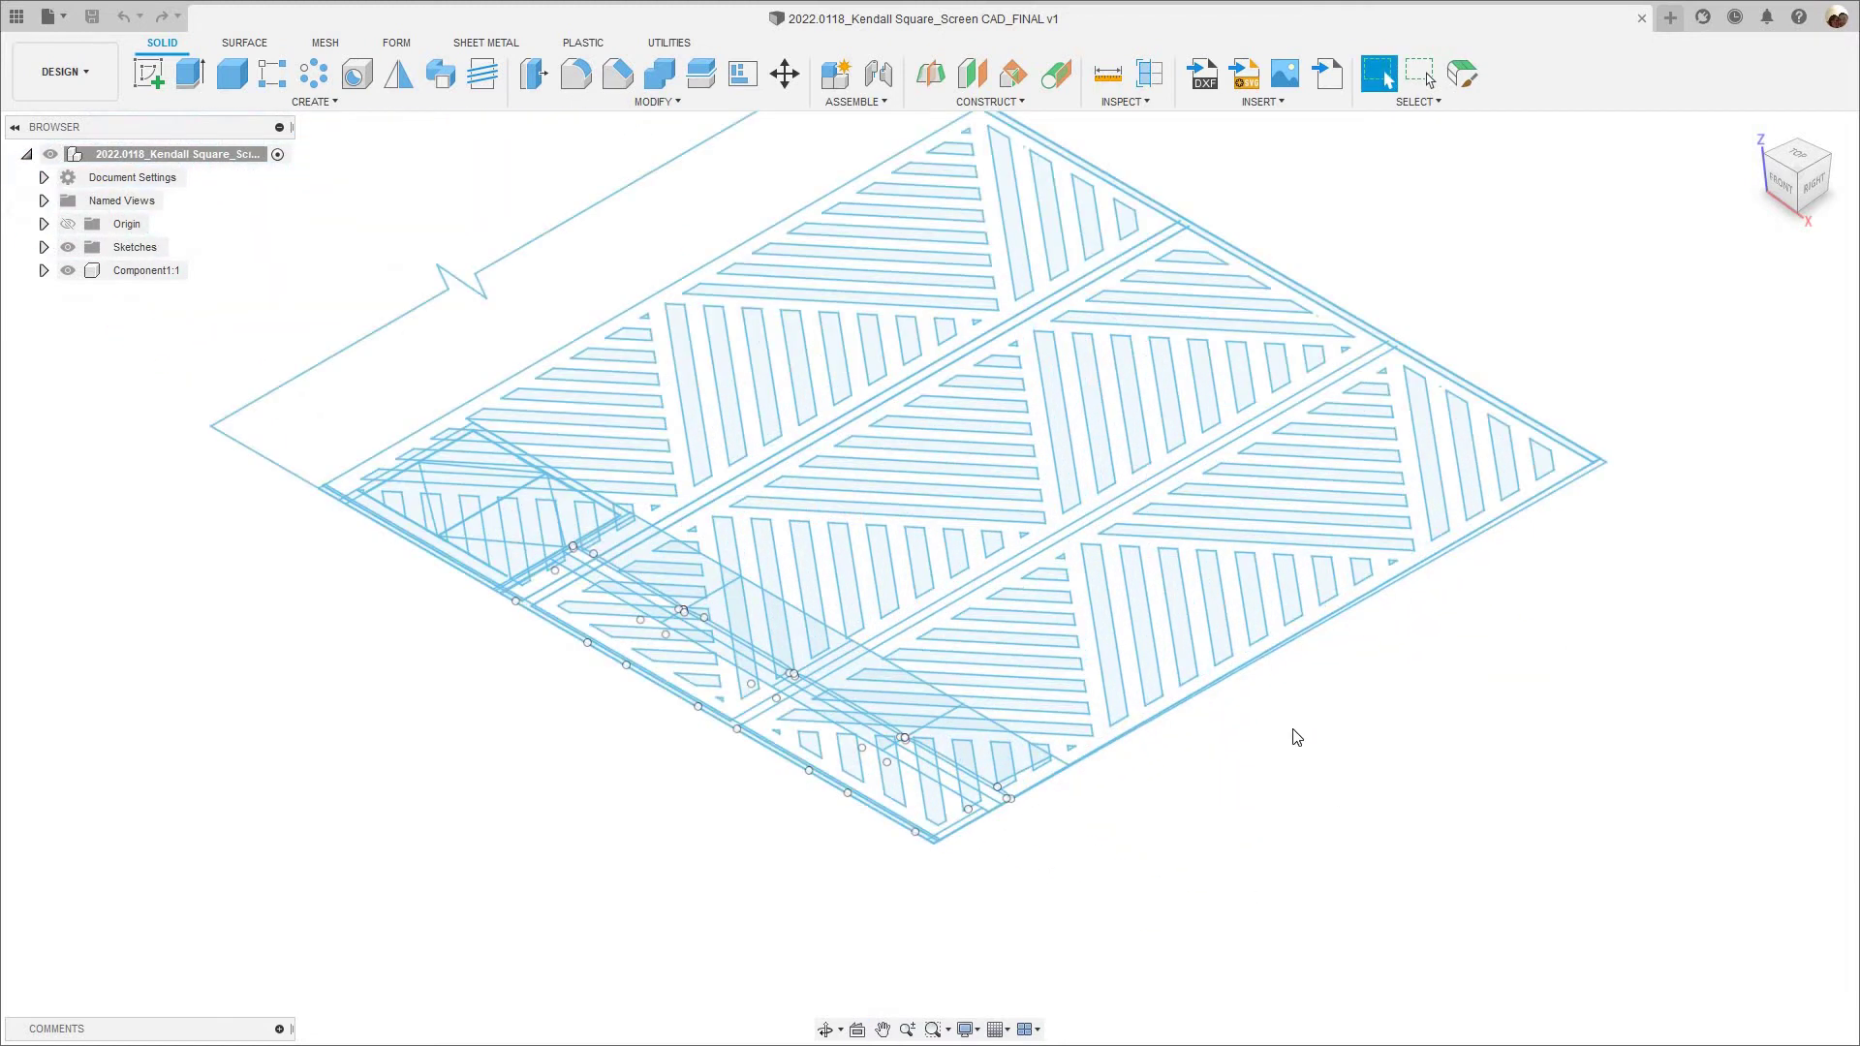
scroll(1183, 278, "down", 2)
scroll(1249, 310, "down", 1)
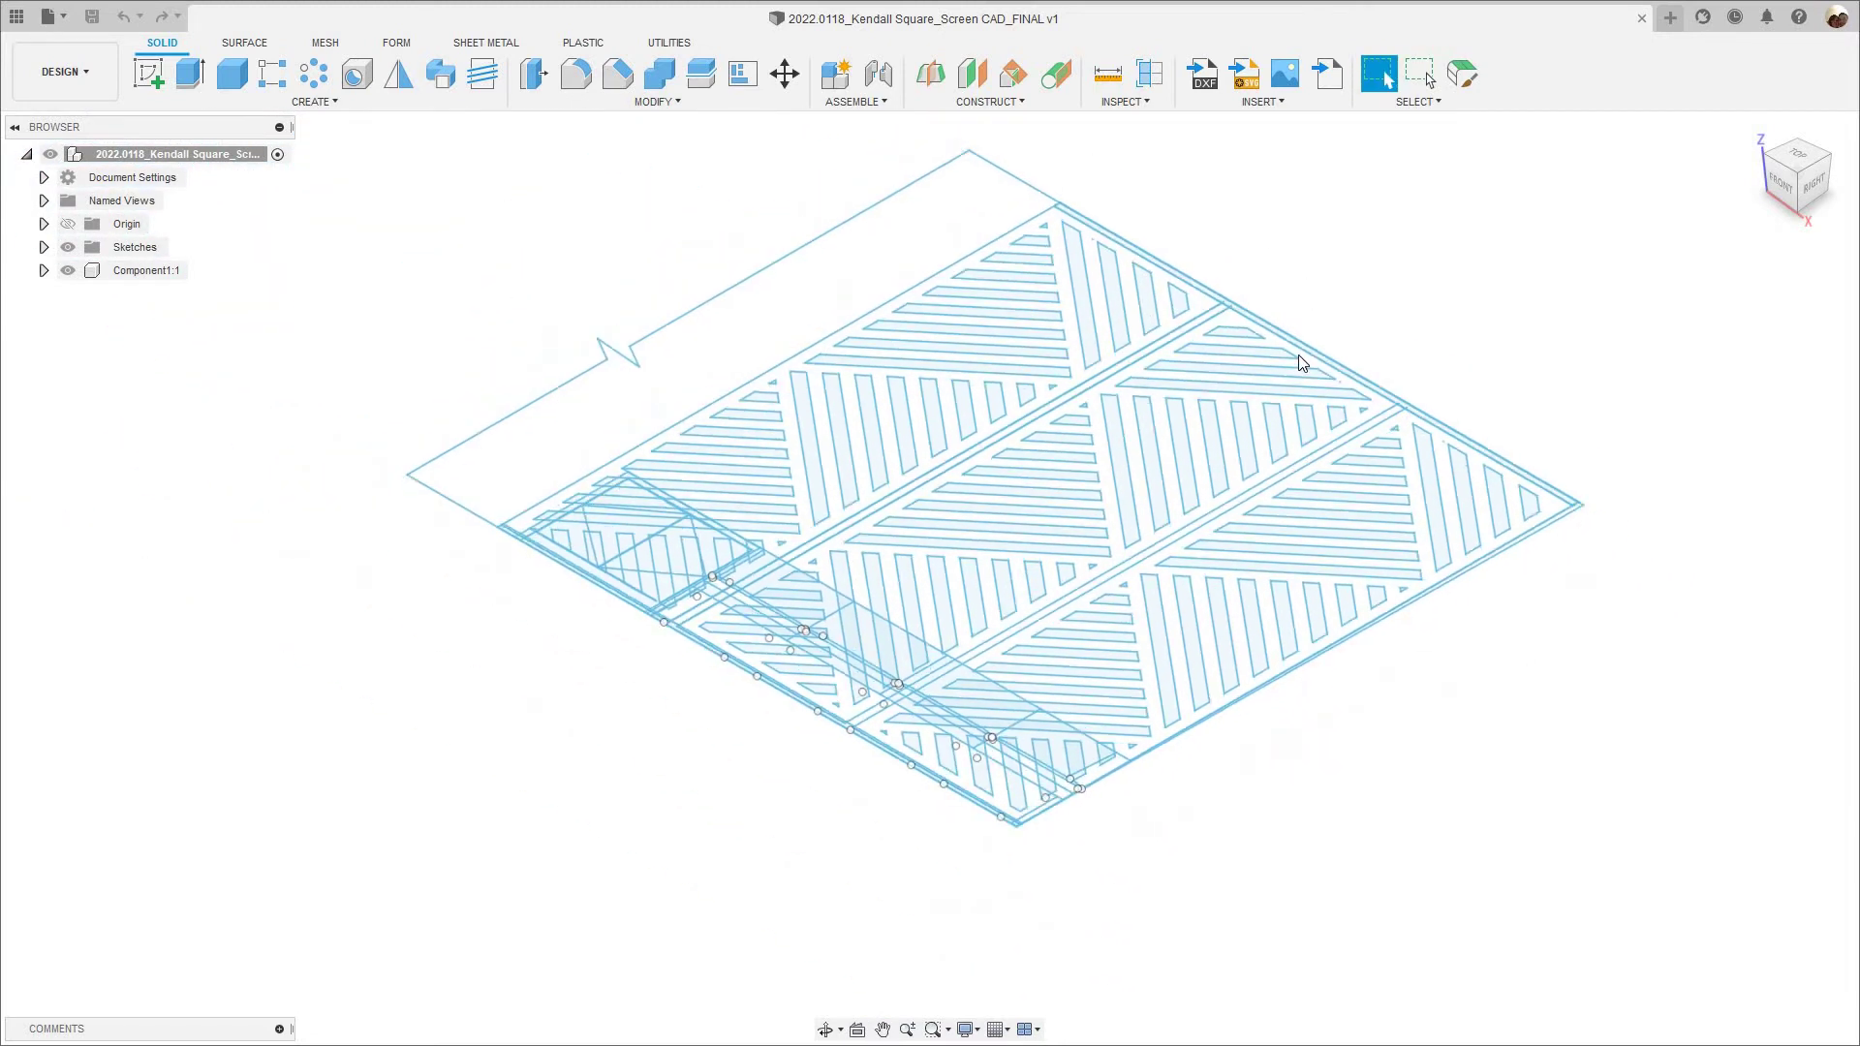
scroll(627, 358, "down", 1)
scroll(736, 631, "down", 1)
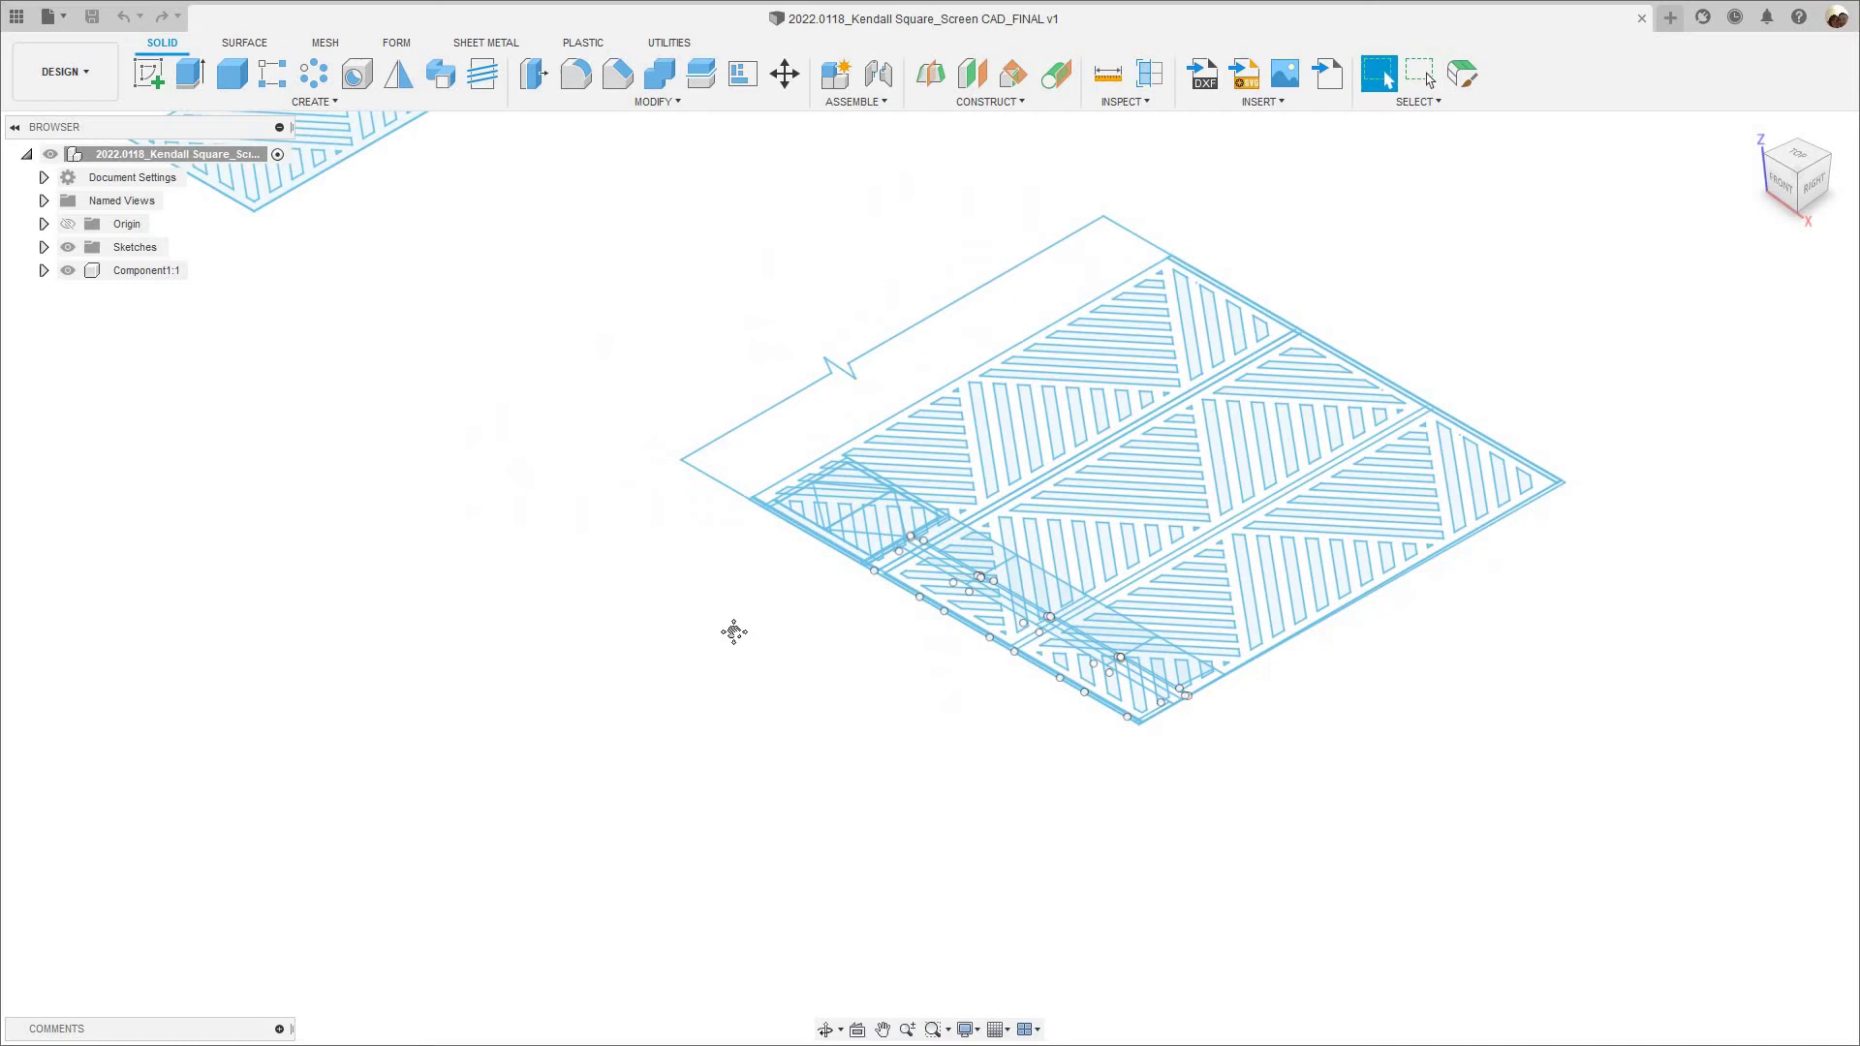
scroll(660, 466, "down", 1)
scroll(764, 403, "up", 1)
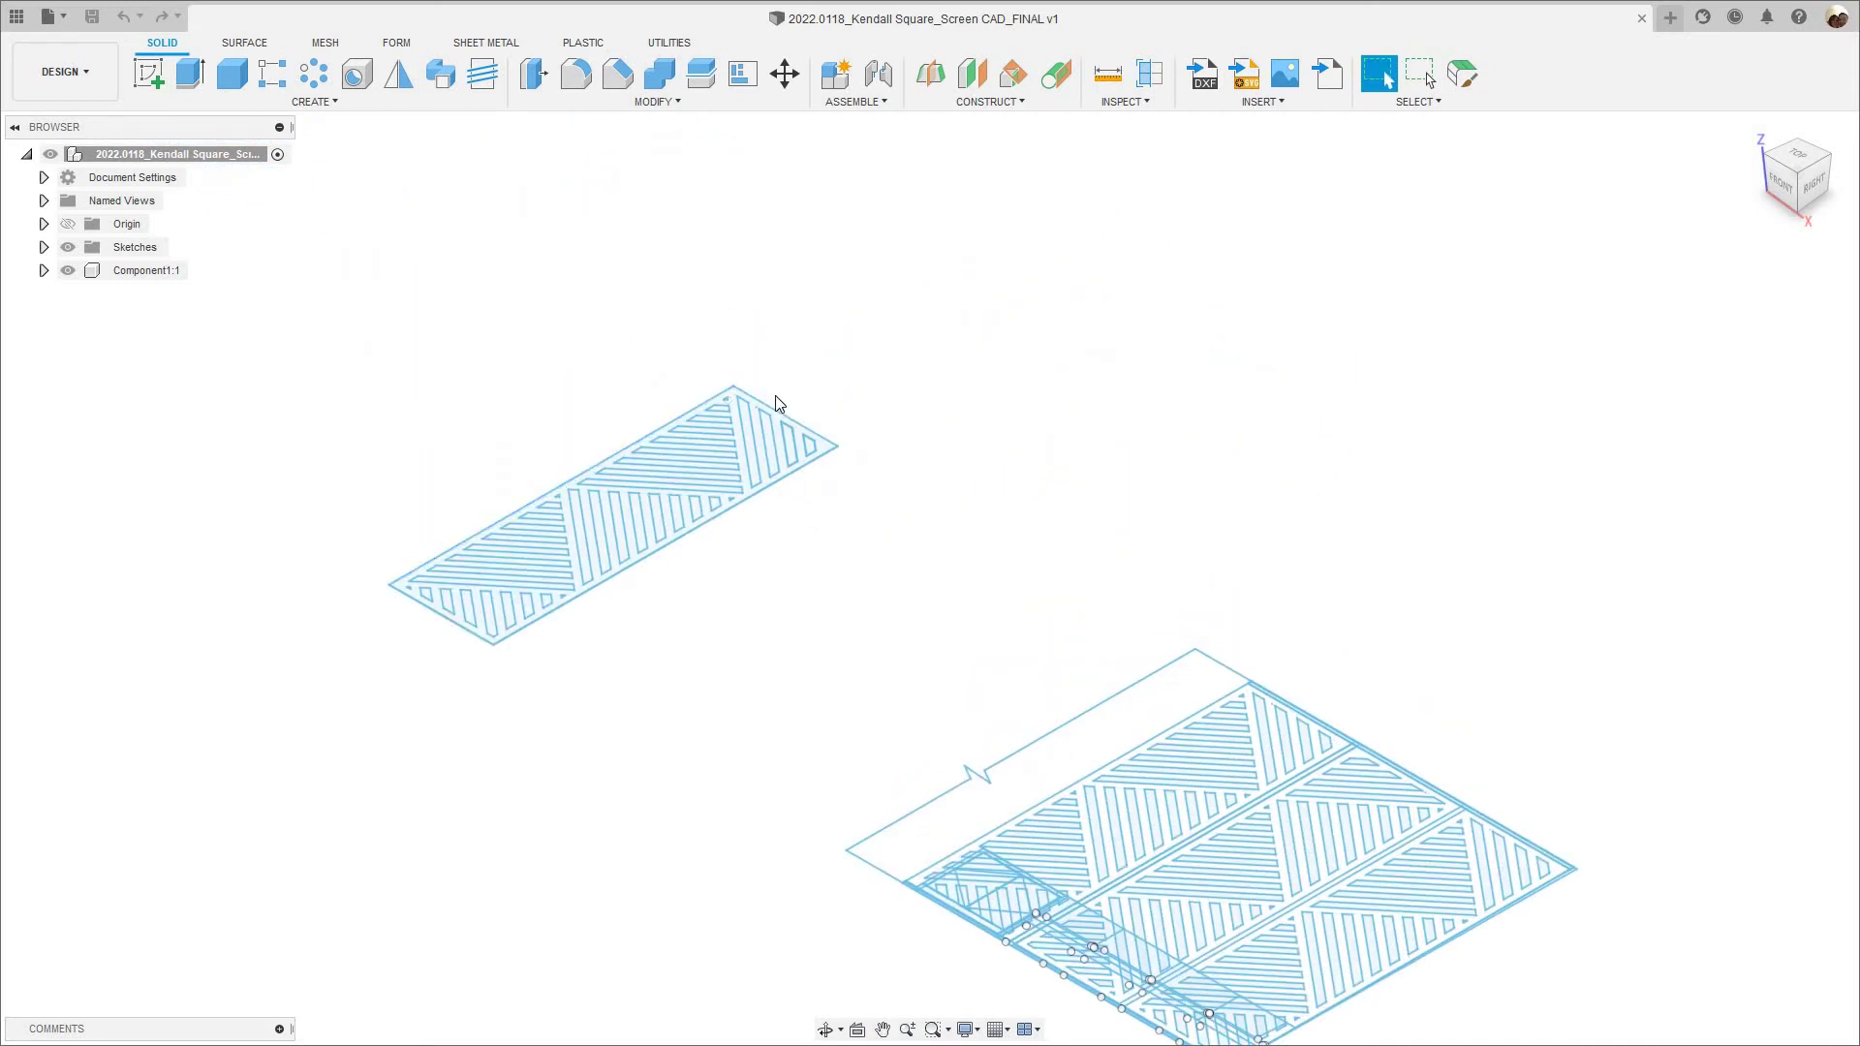
scroll(775, 395, "up", 1)
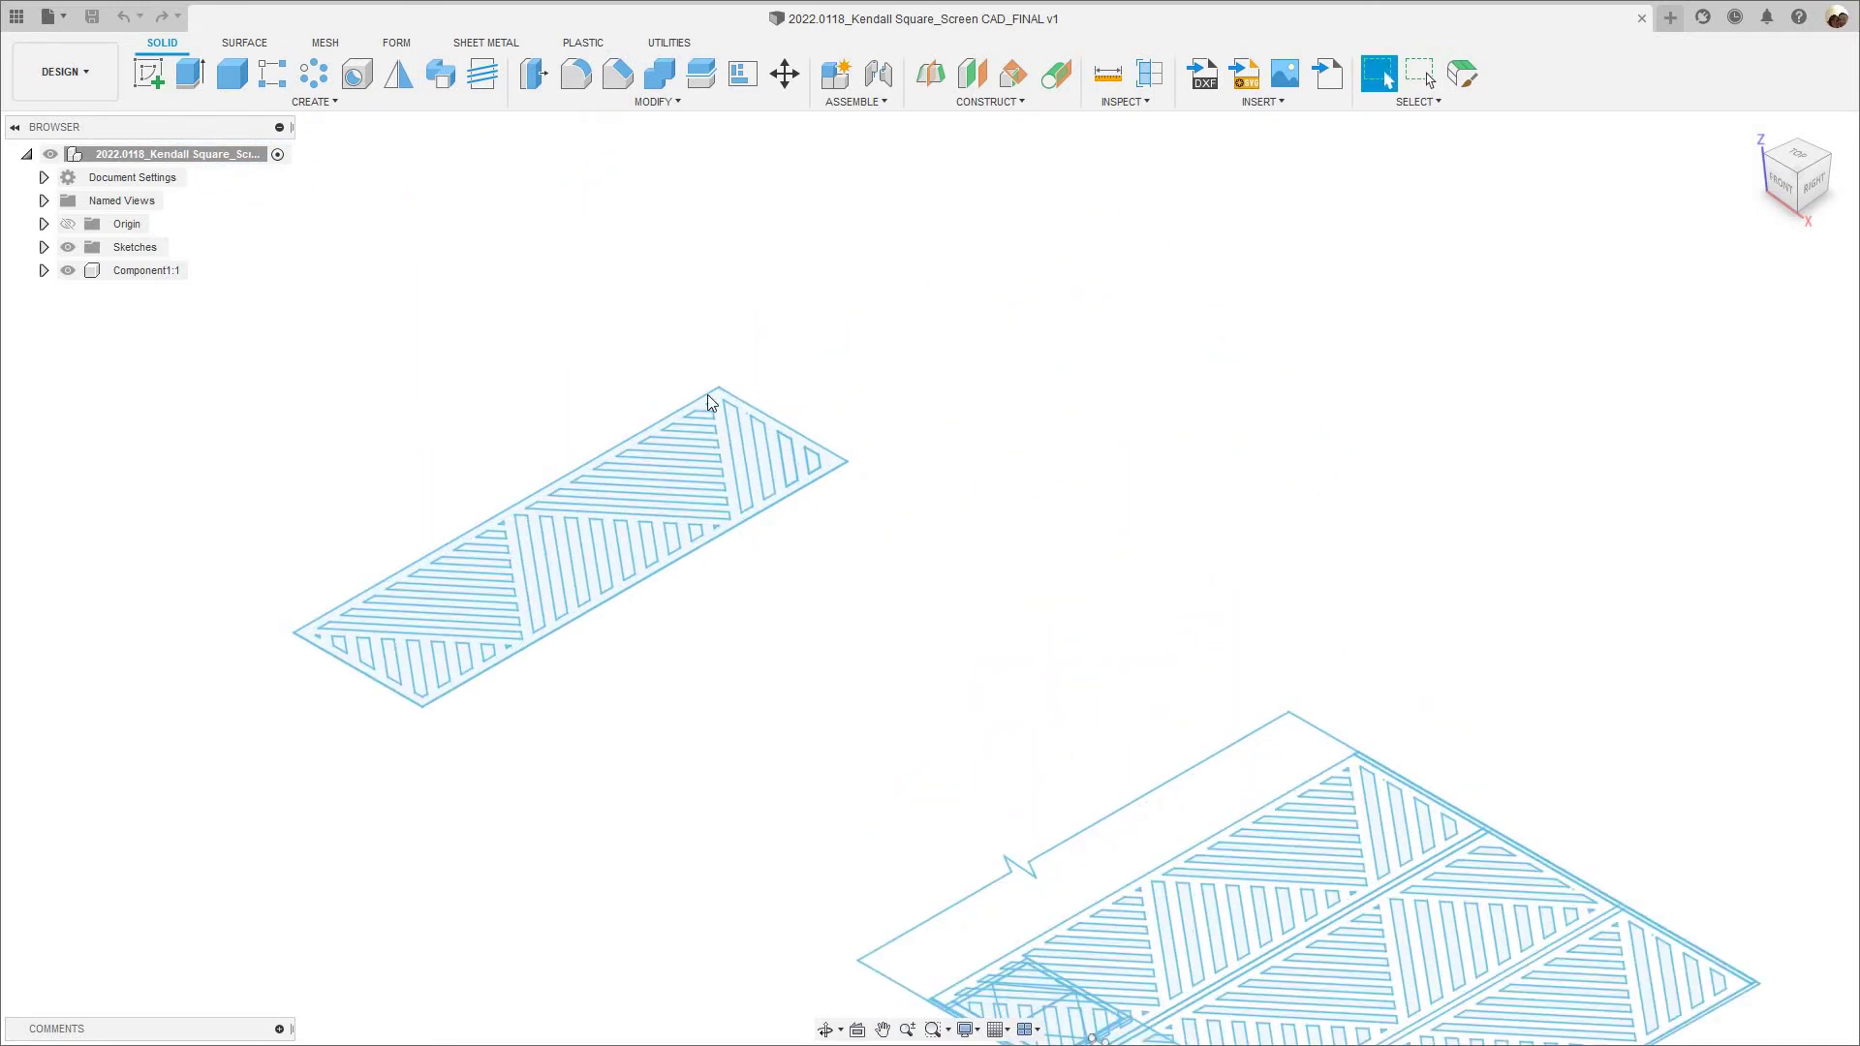
scroll(639, 395, "down", 1)
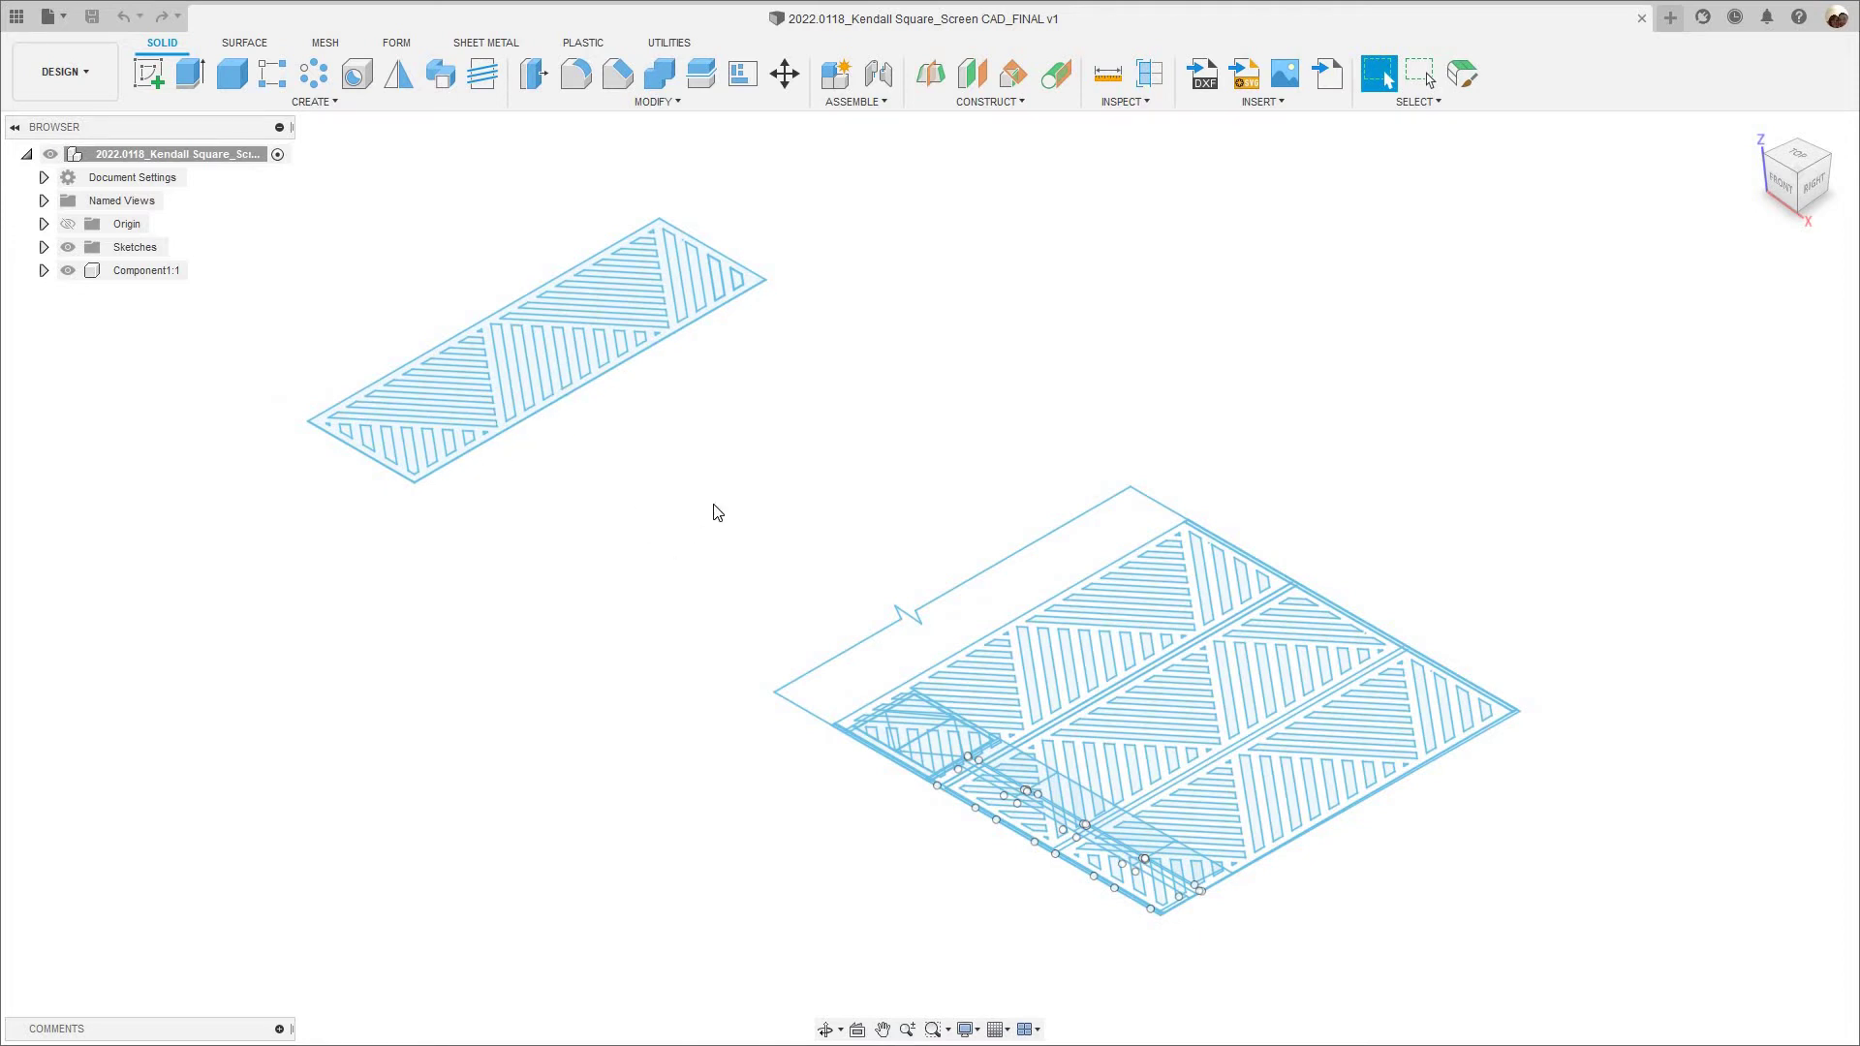
middle_click_drag(719, 416, 806, 569)
scroll(742, 513, "up", 1)
scroll(877, 472, "down", 2)
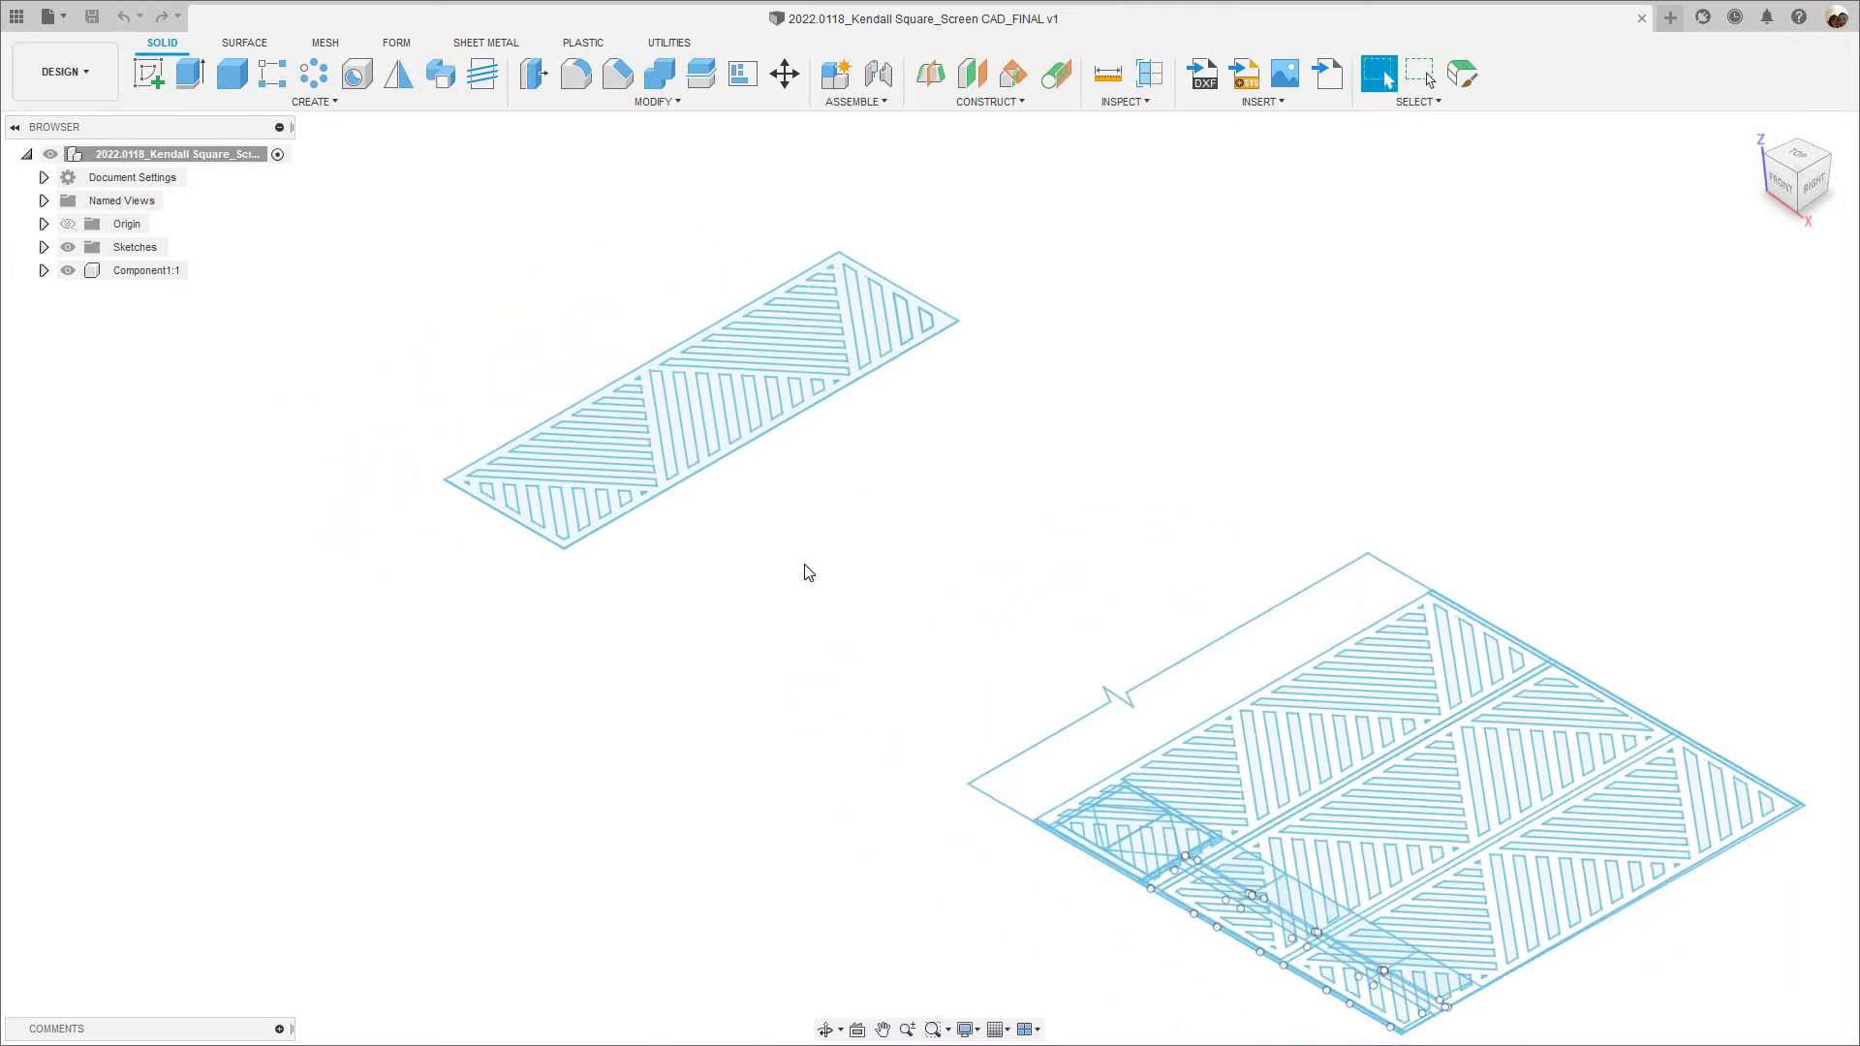
scroll(804, 562, "up", 1)
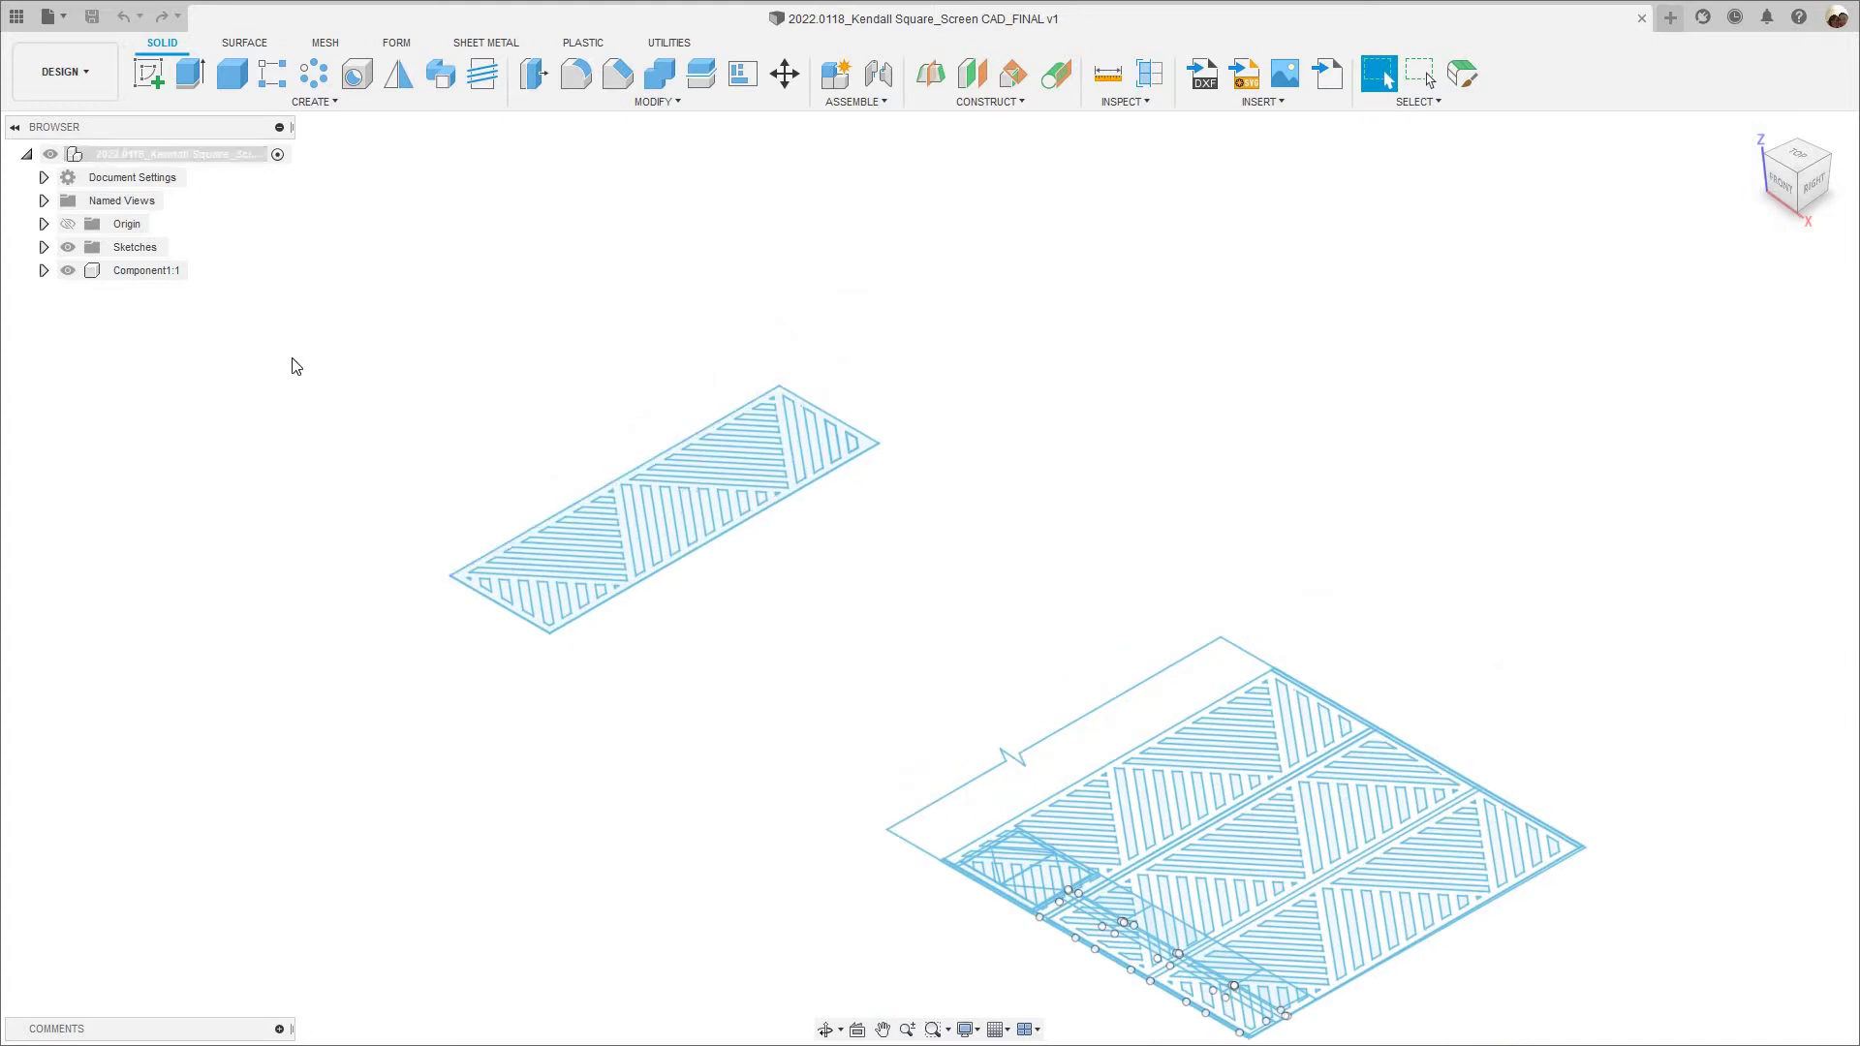
middle_click_drag(566, 368, 624, 438)
scroll(601, 573, "up", 1)
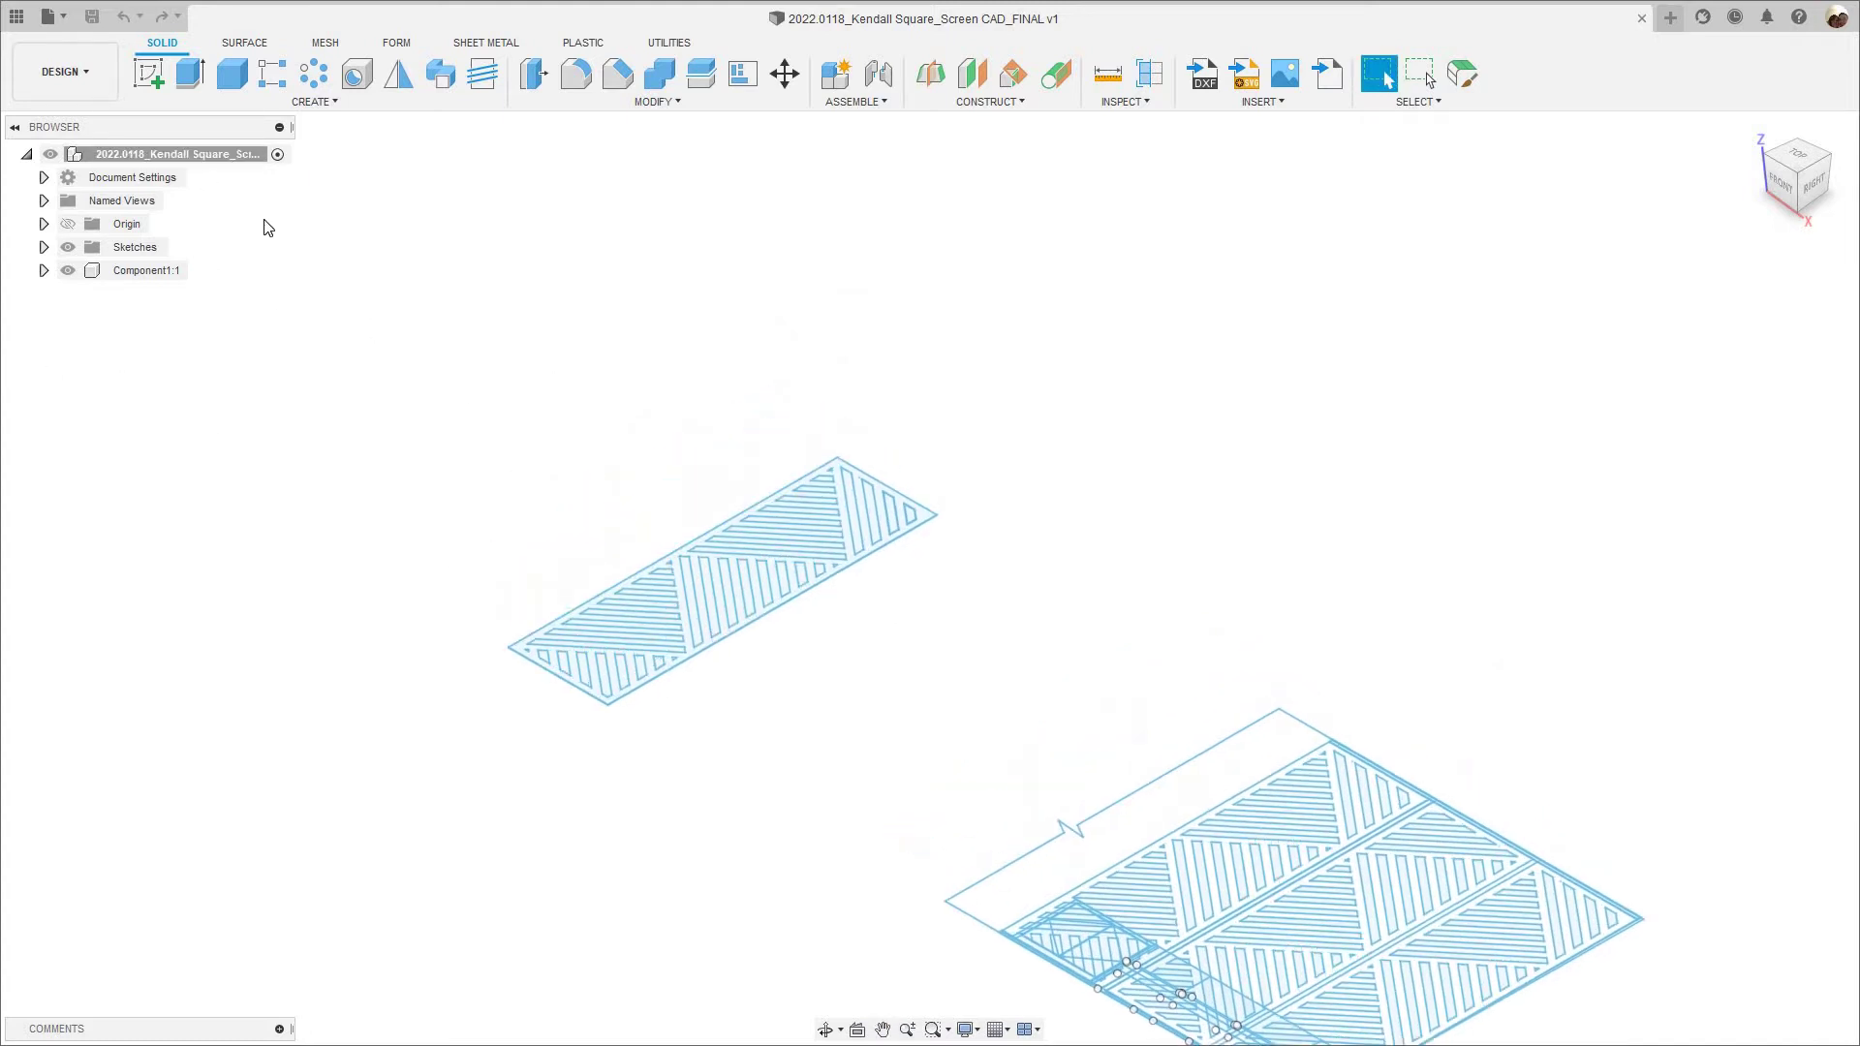
Turn on Capture Design History for the imported Kendall Square design.
right_click(178, 157)
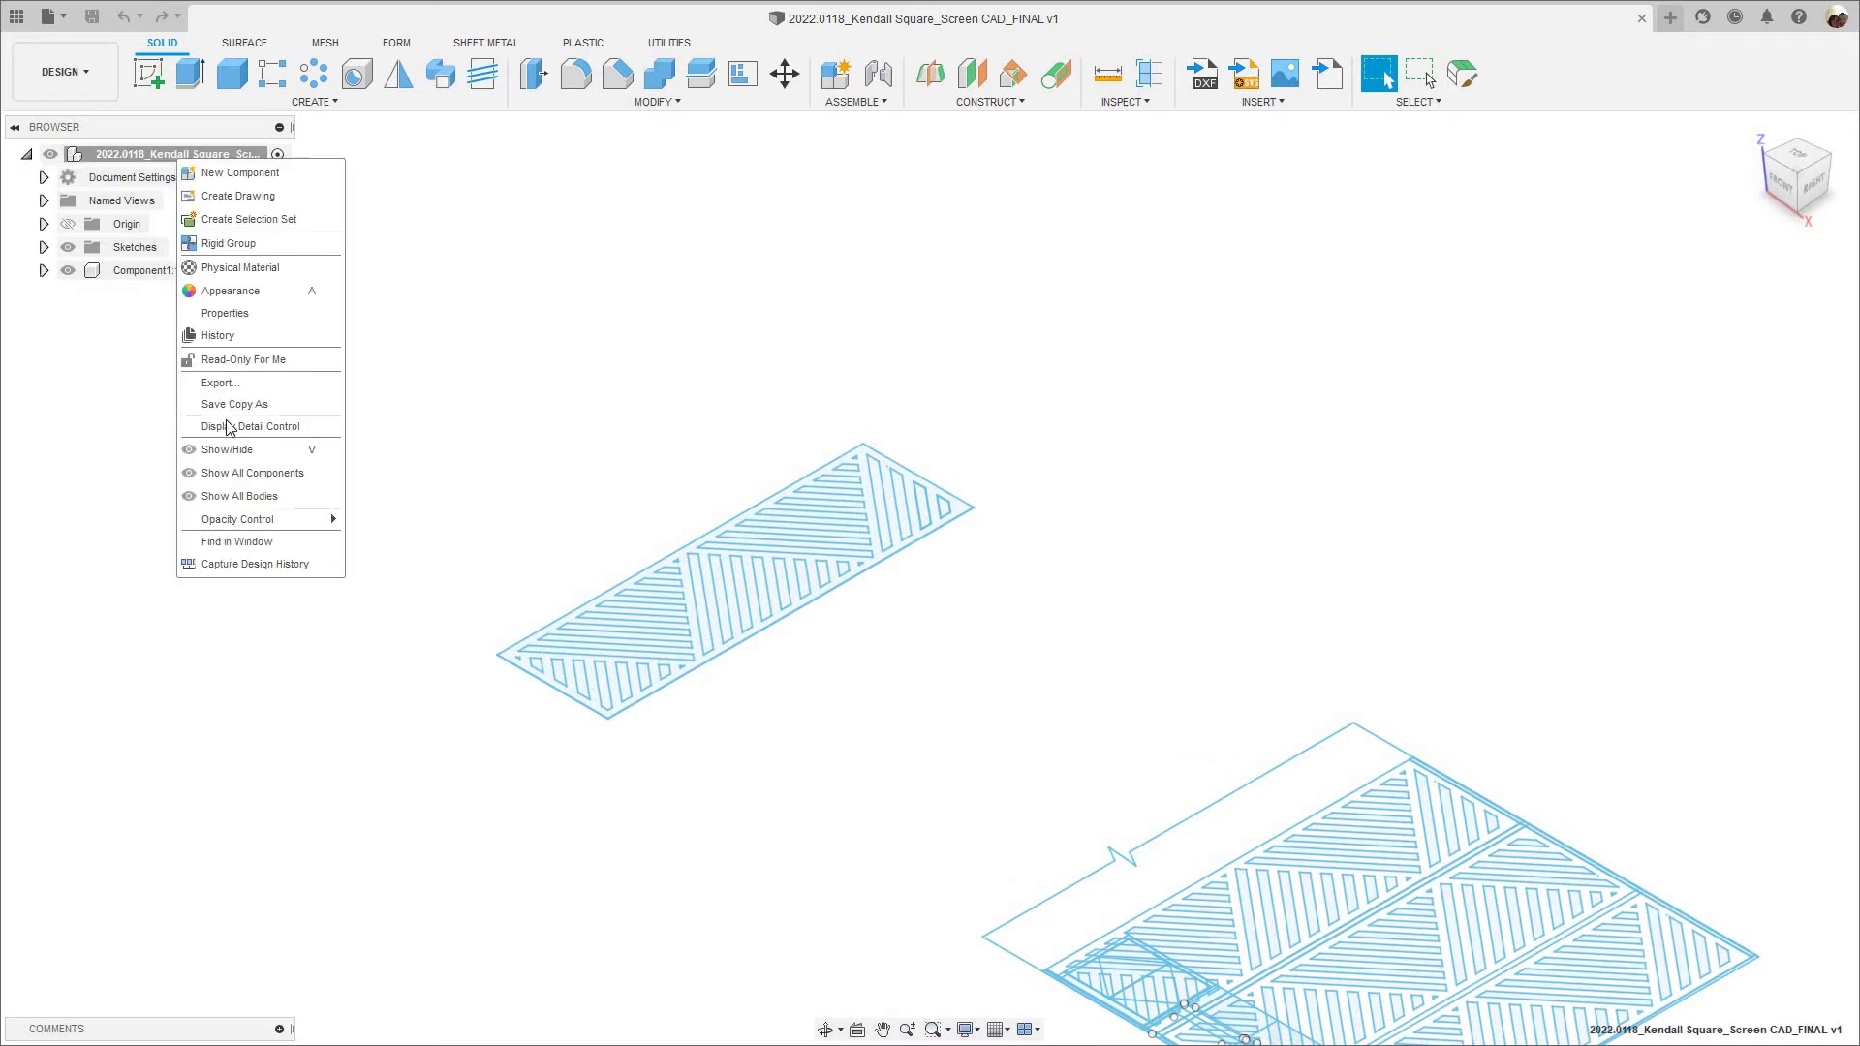
left_click(242, 562)
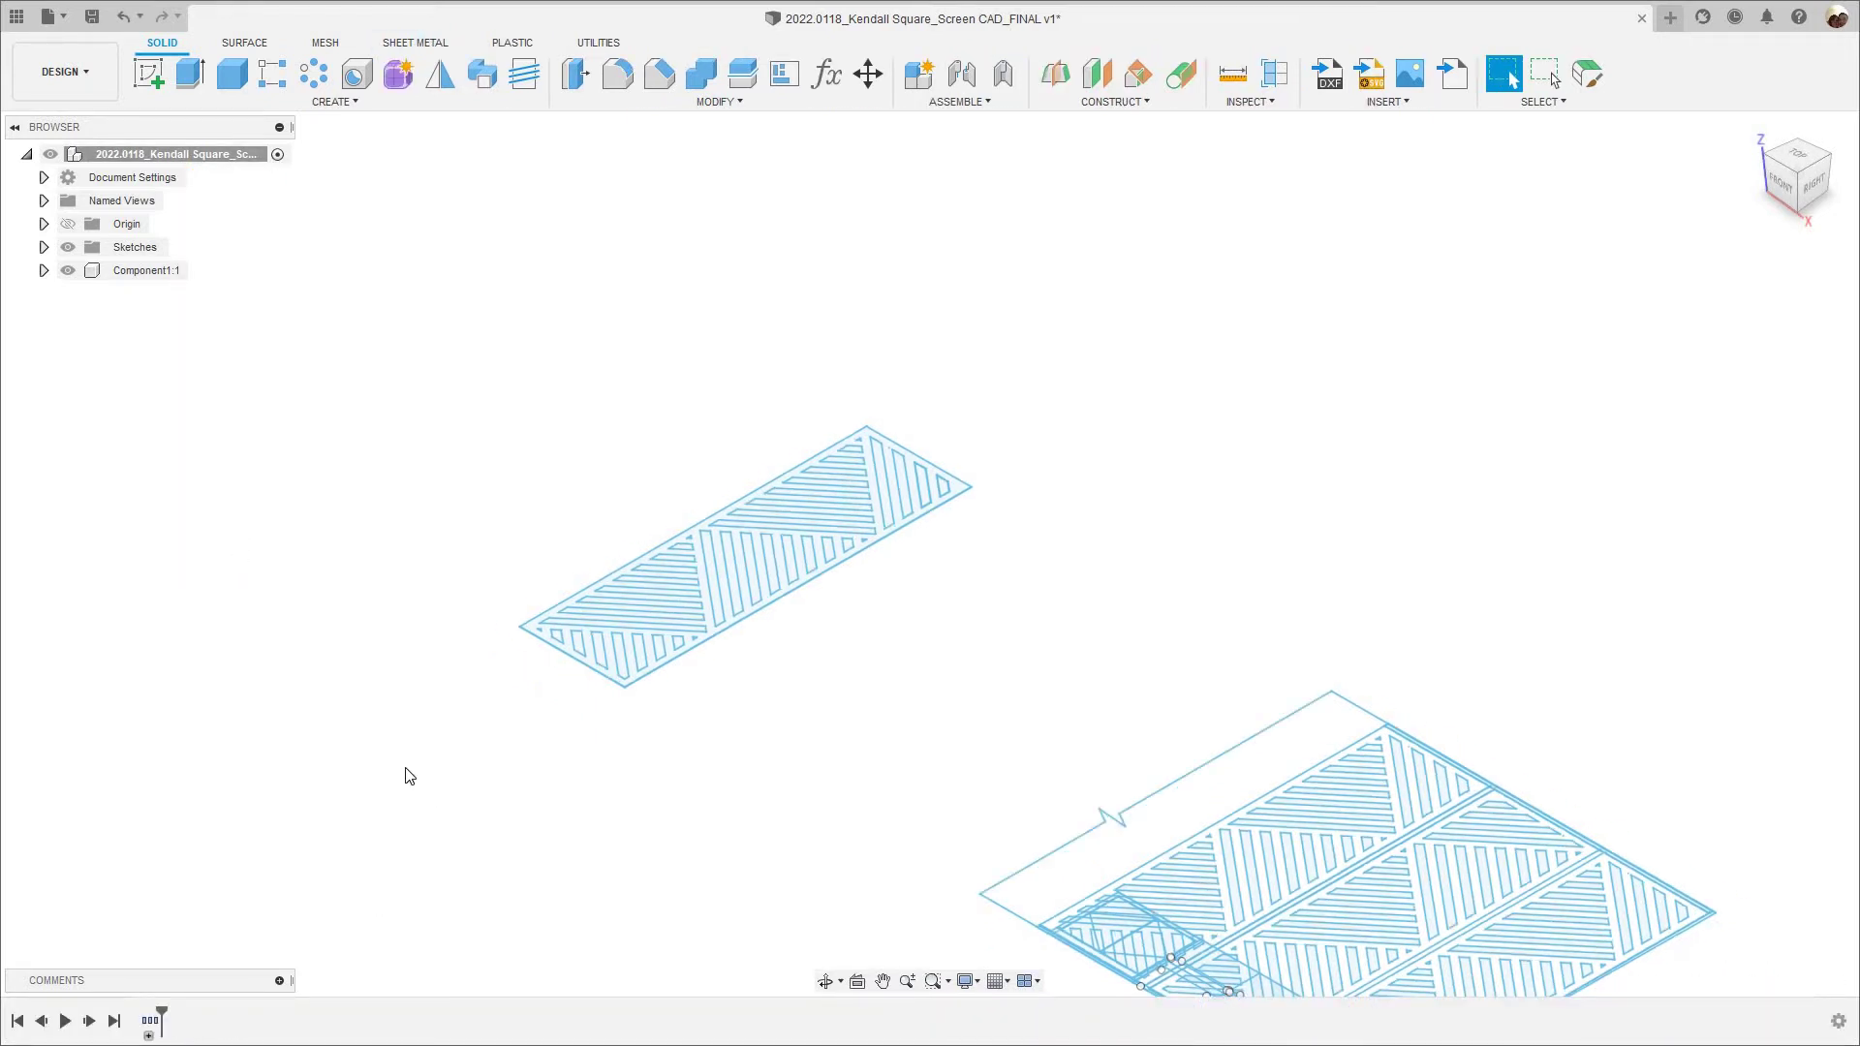
Hide the sketches A-ELEV-CUT-THCK, A-ELEV-CUT-THIN, A-ELEV-EXST, A-ELEV-EDGE-THIN and A-ELEV-EDGE-THCK, keeping only sketch 0 shown.
middle_click_drag(419, 740, 401, 634)
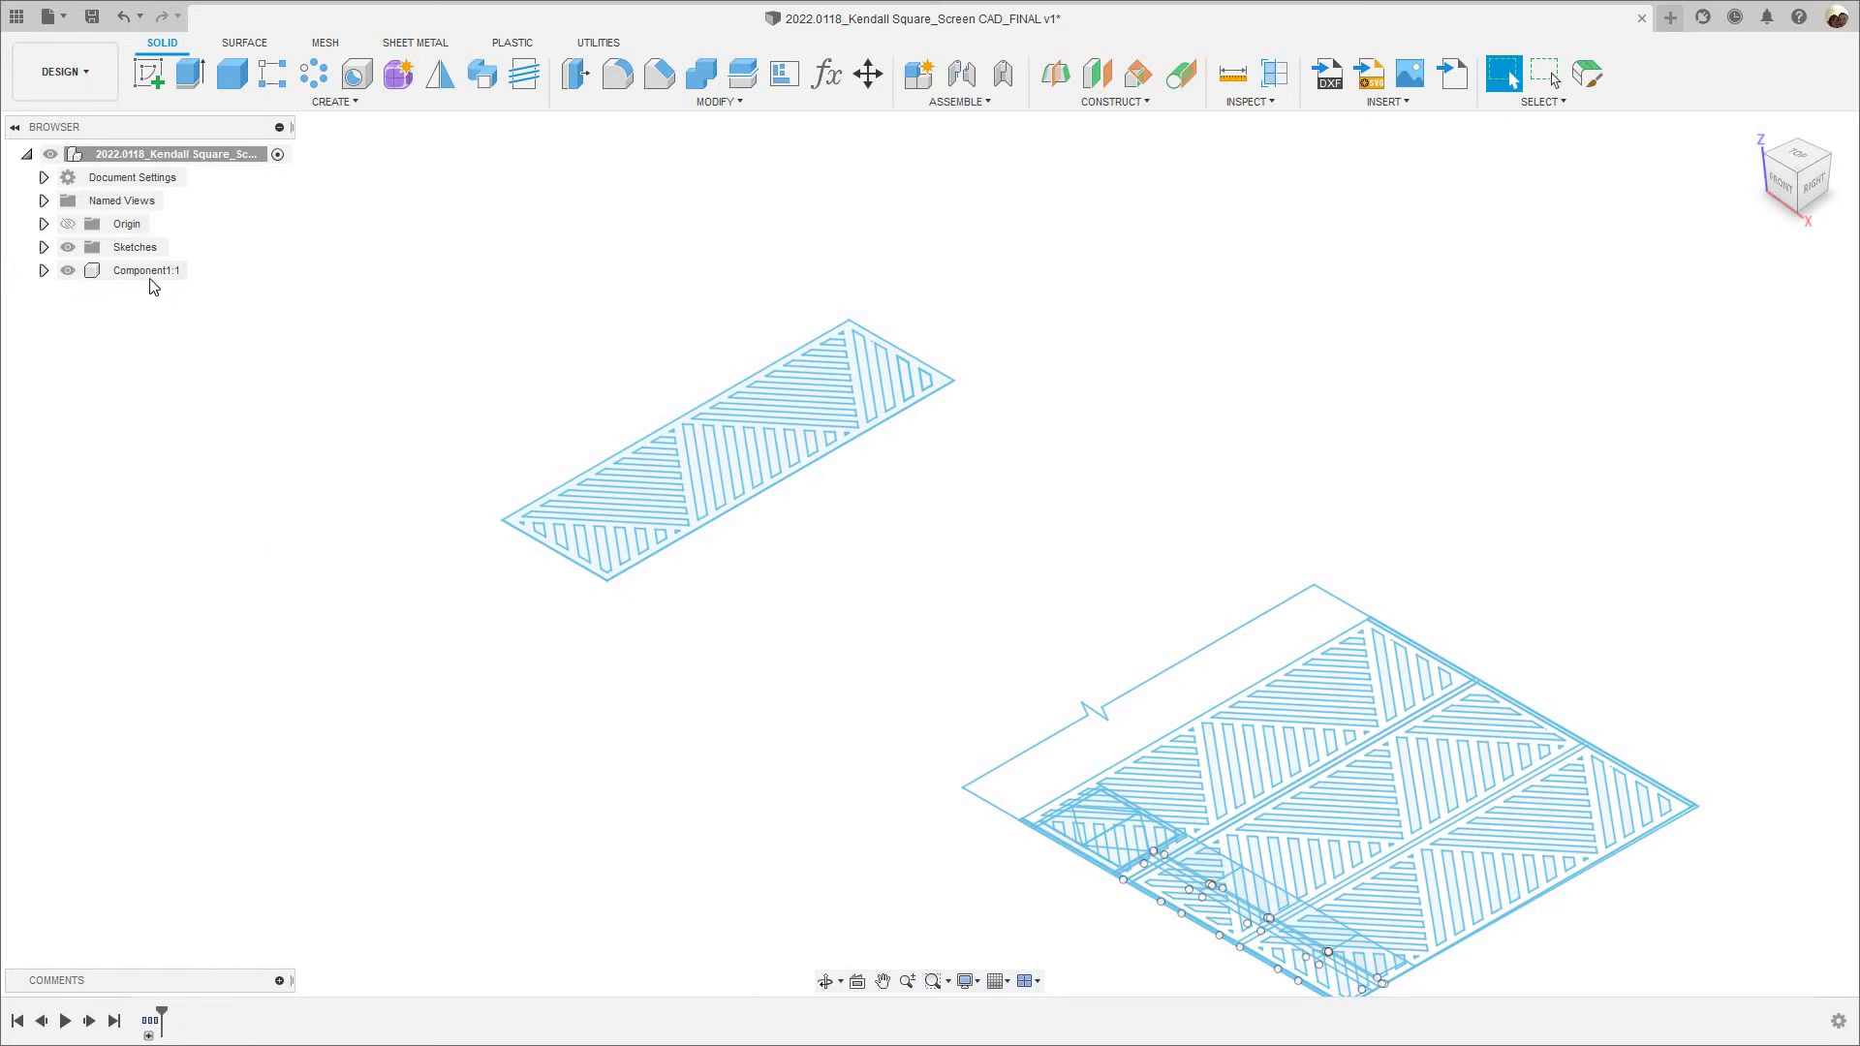
left_click(43, 248)
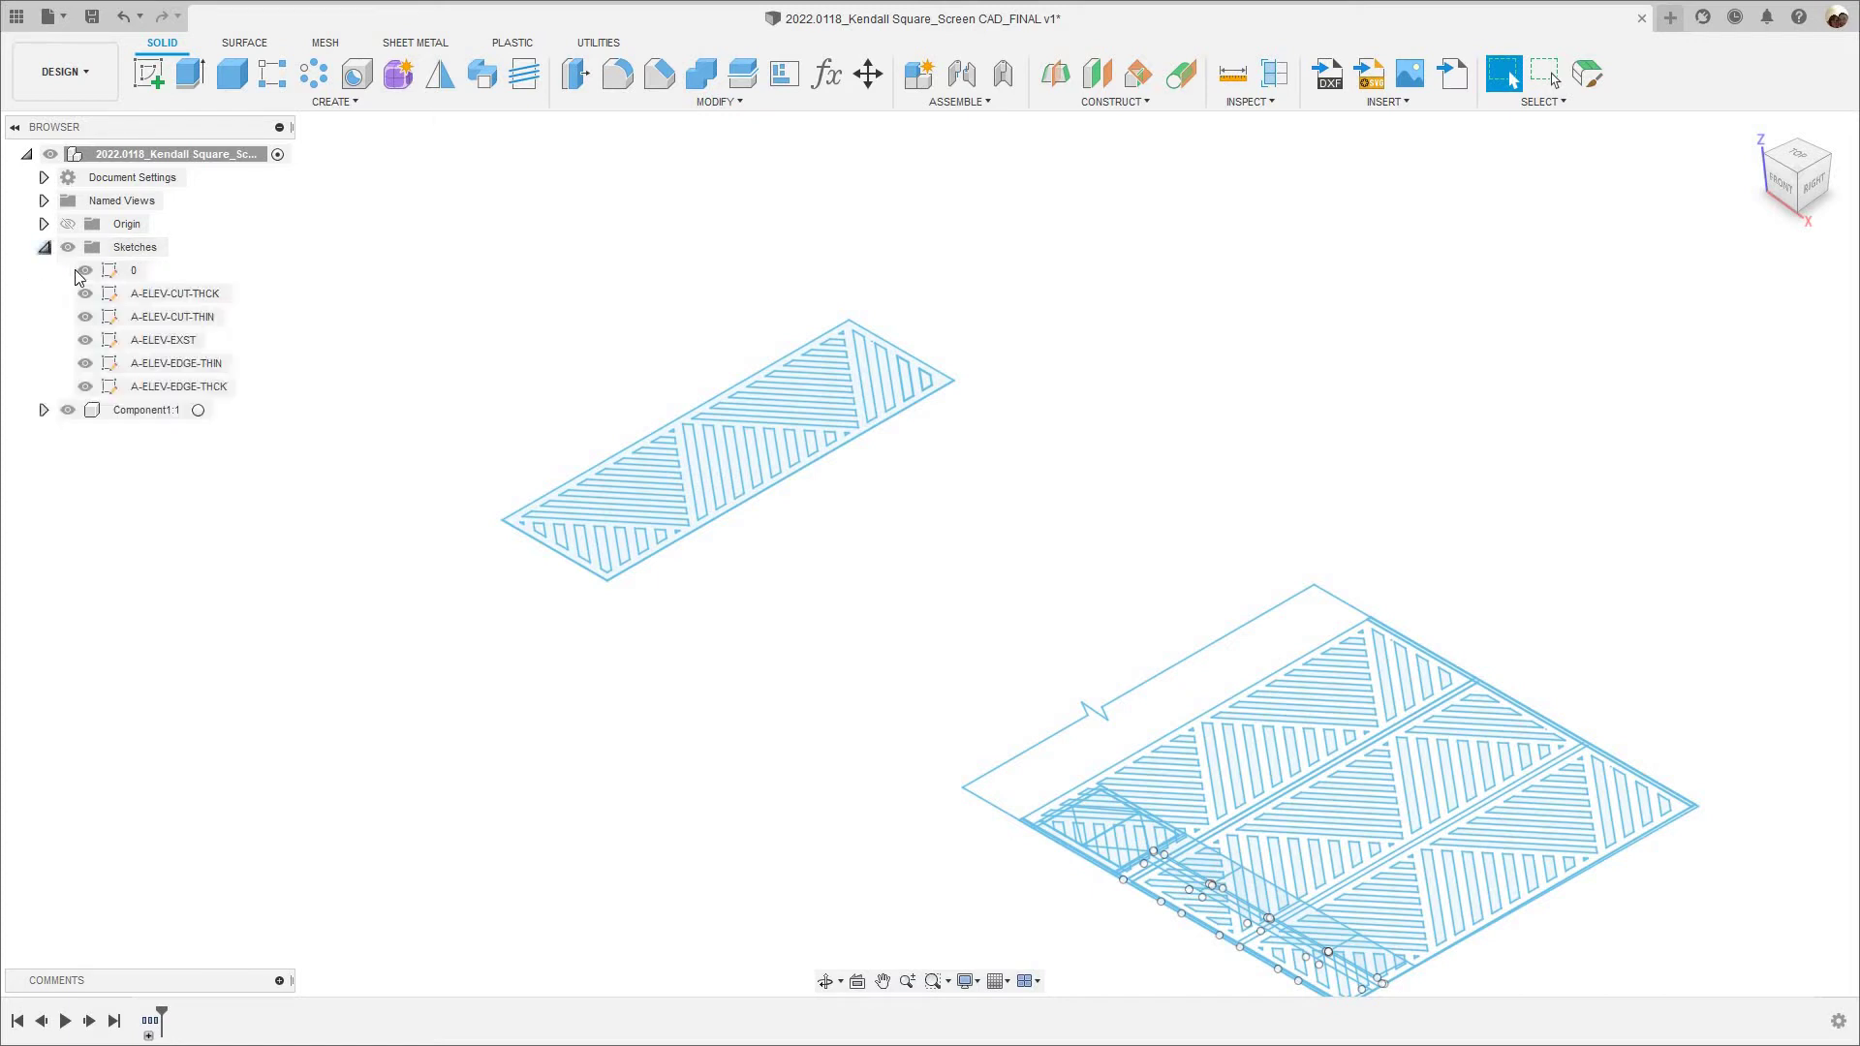
left_click(77, 271)
left_click(77, 271)
left_click(85, 293)
left_click(85, 318)
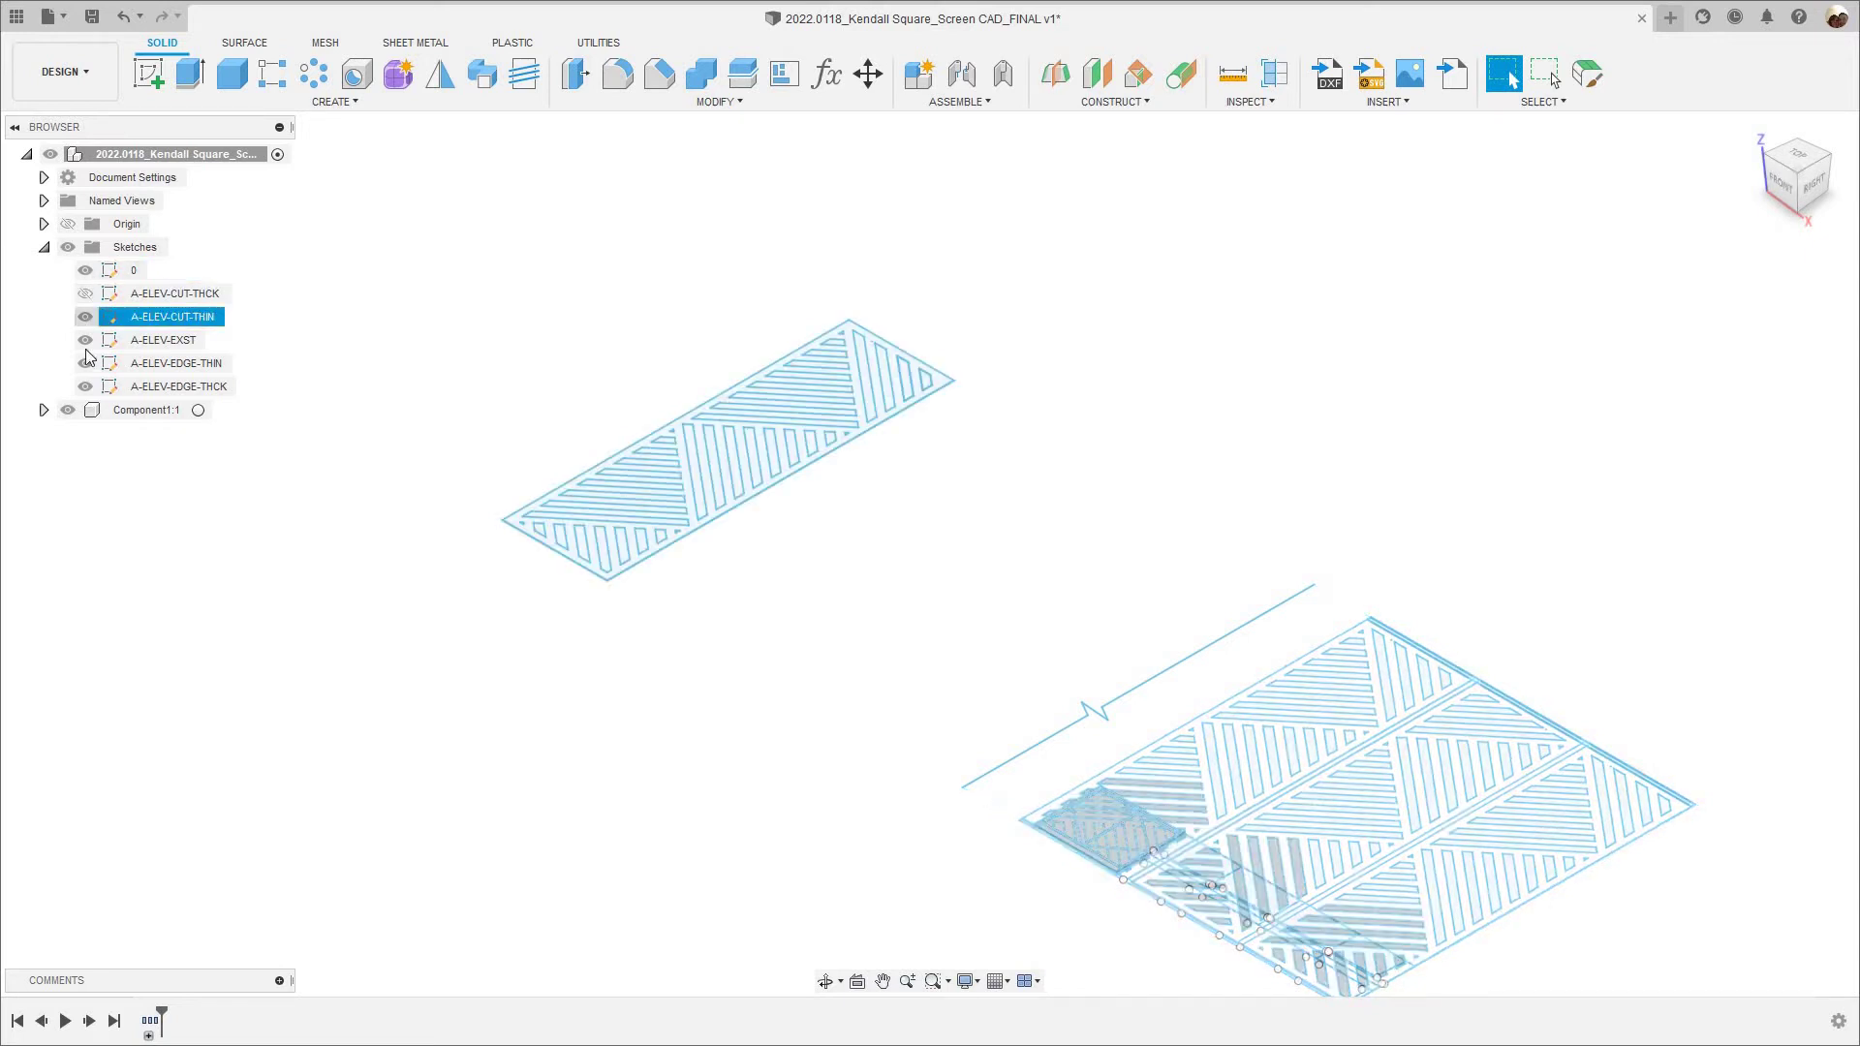
left_click(85, 340)
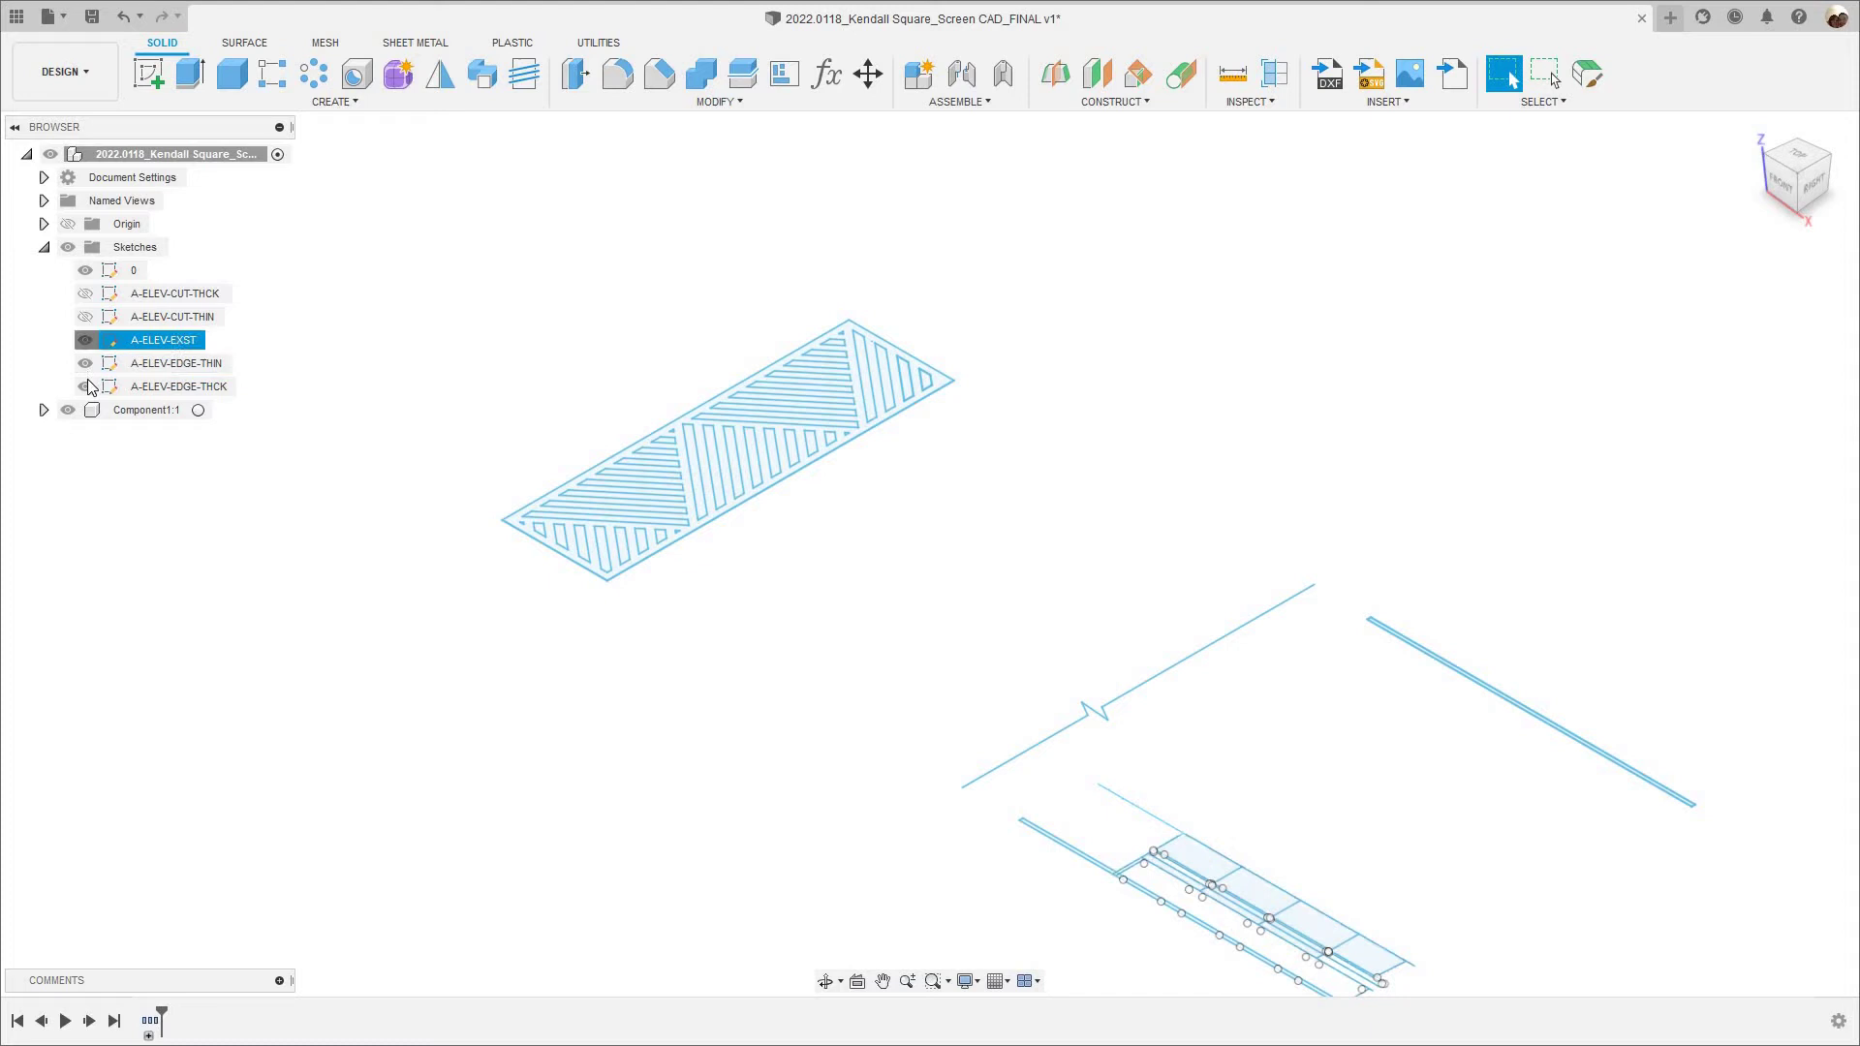
left_click(86, 363)
left_click(85, 387)
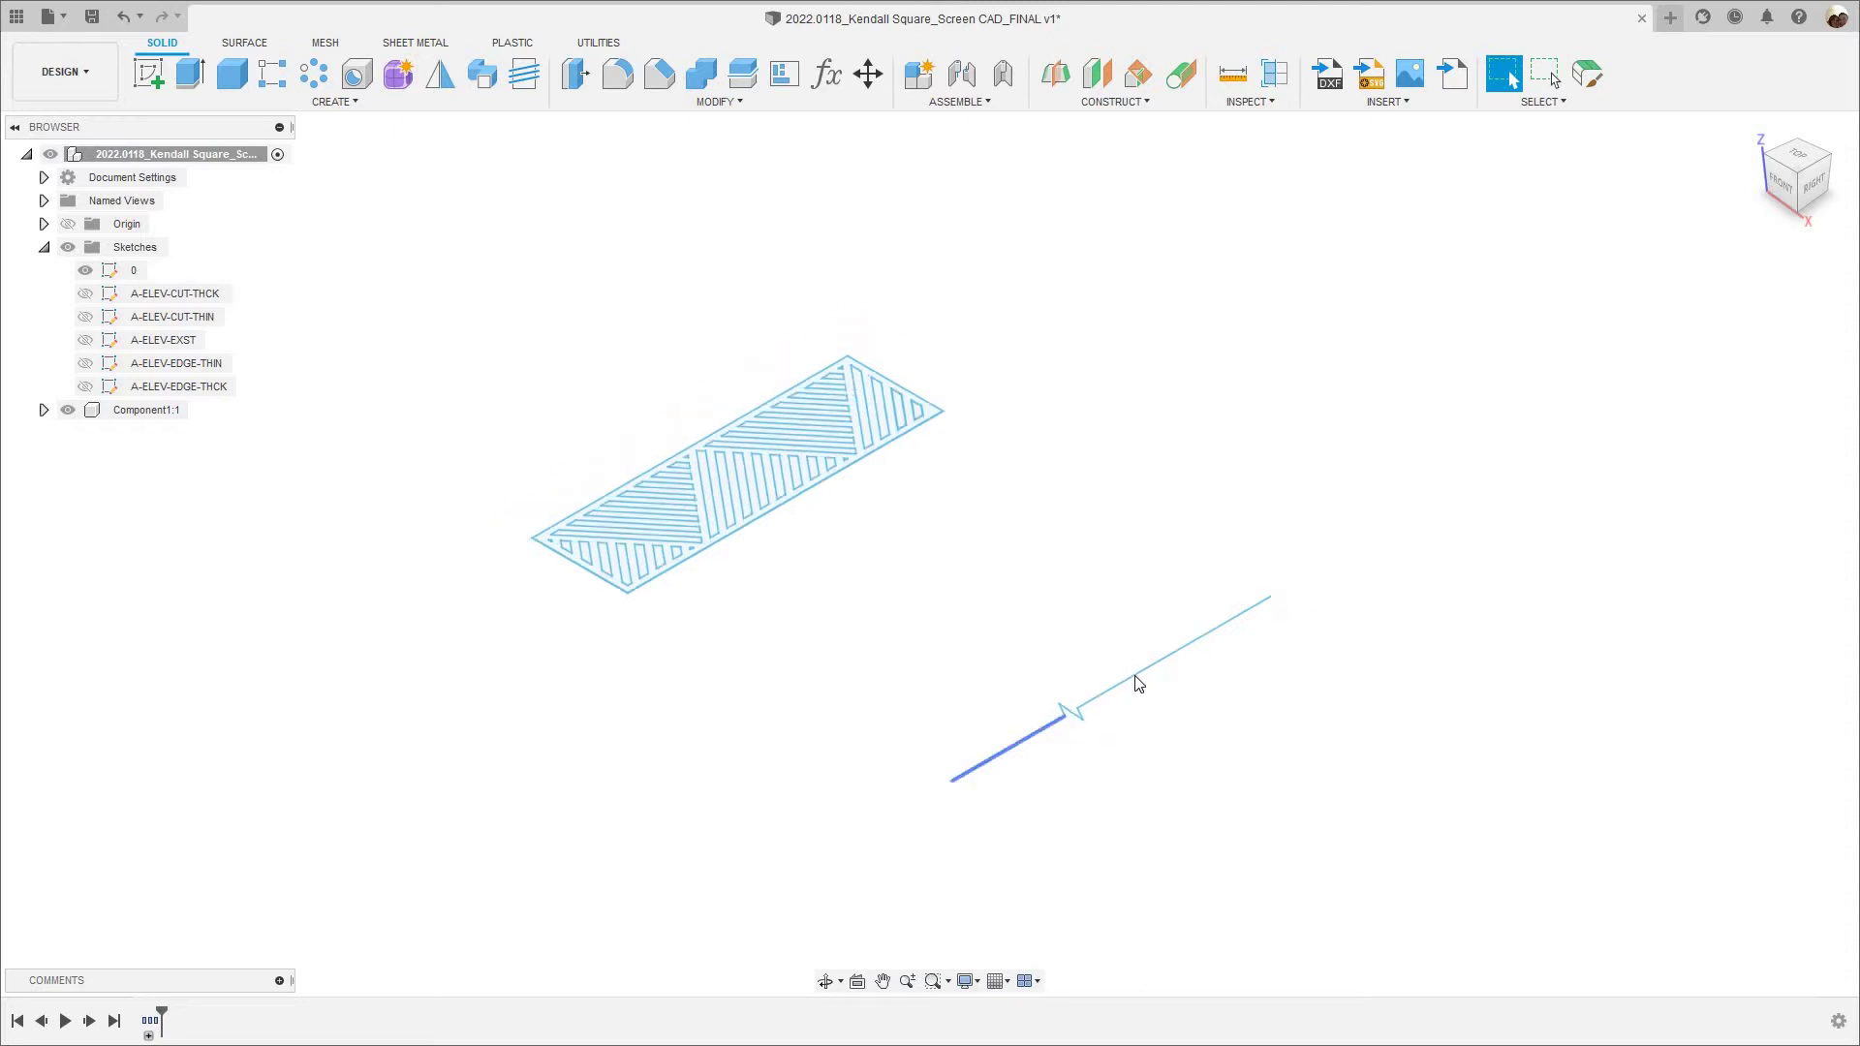
Delete the long break line beside the slotted panel in sketch 0 and collapse the list of sketches.
scroll(1030, 718, "up", 3)
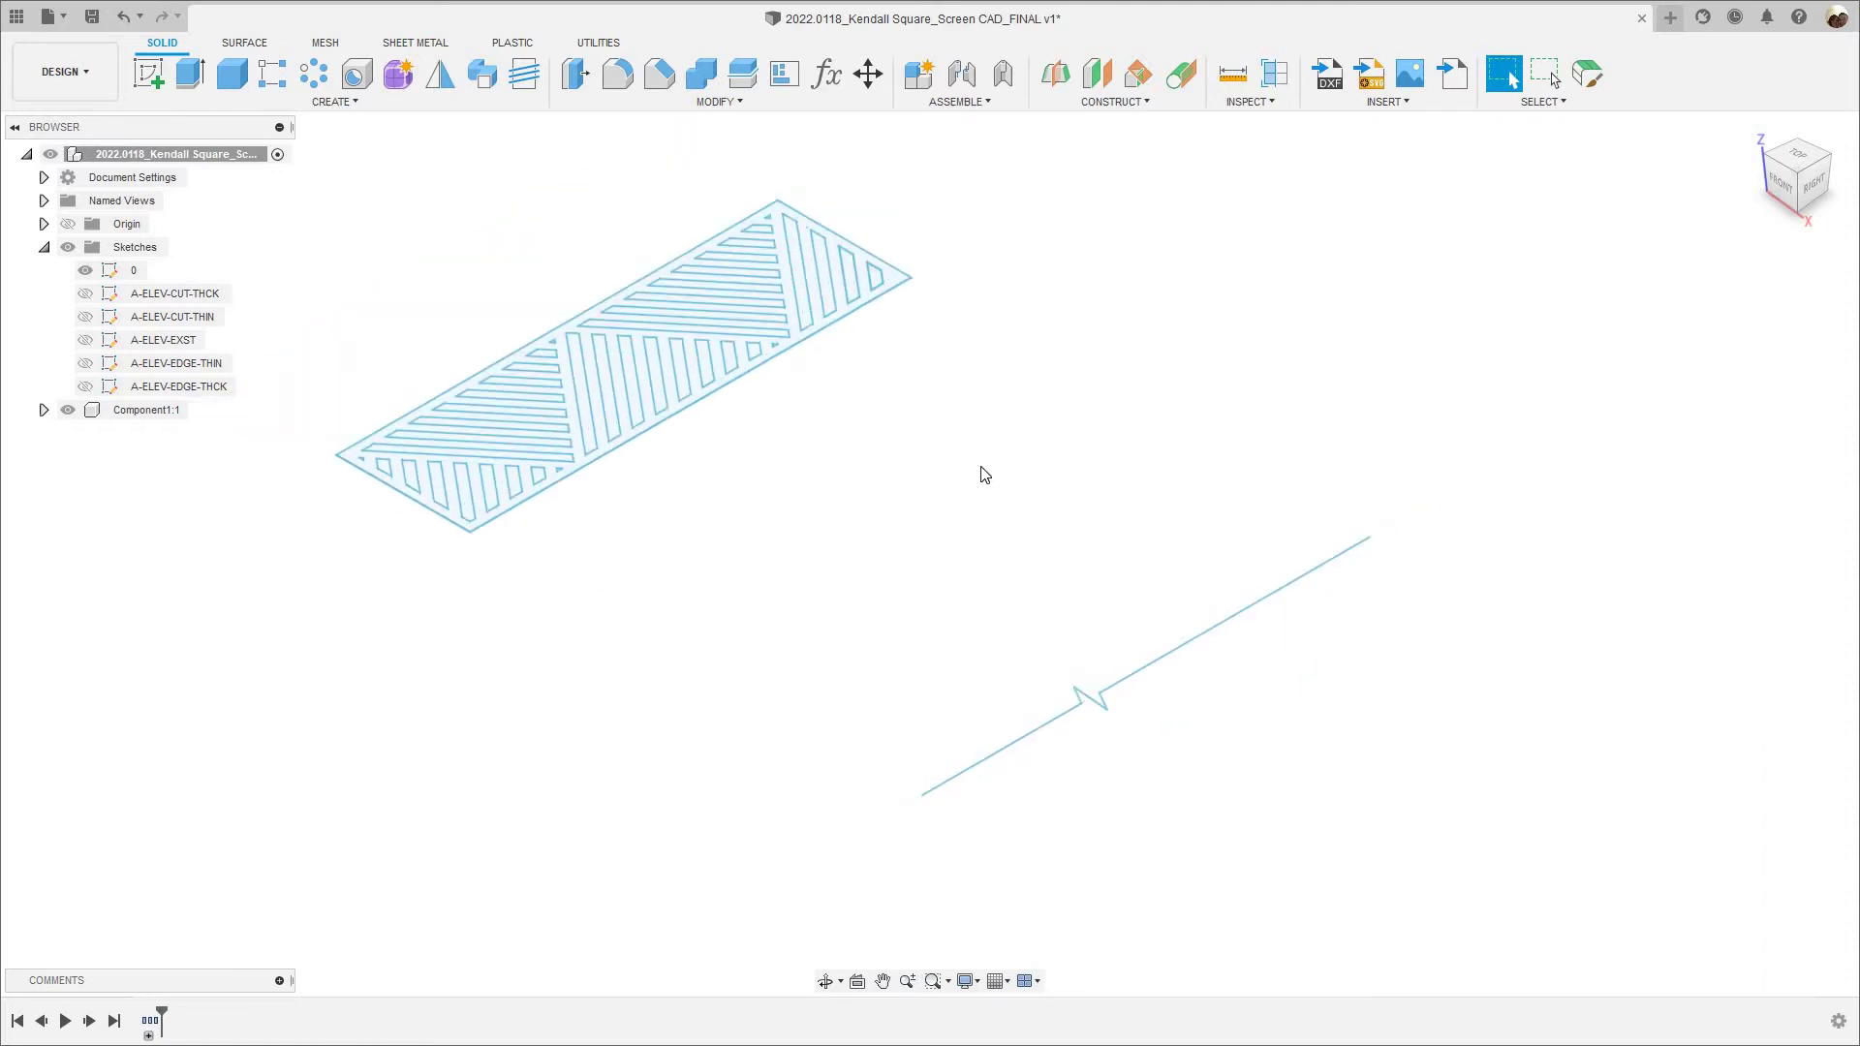
scroll(984, 475, "down", 2)
left_click_drag(916, 472, 1332, 903)
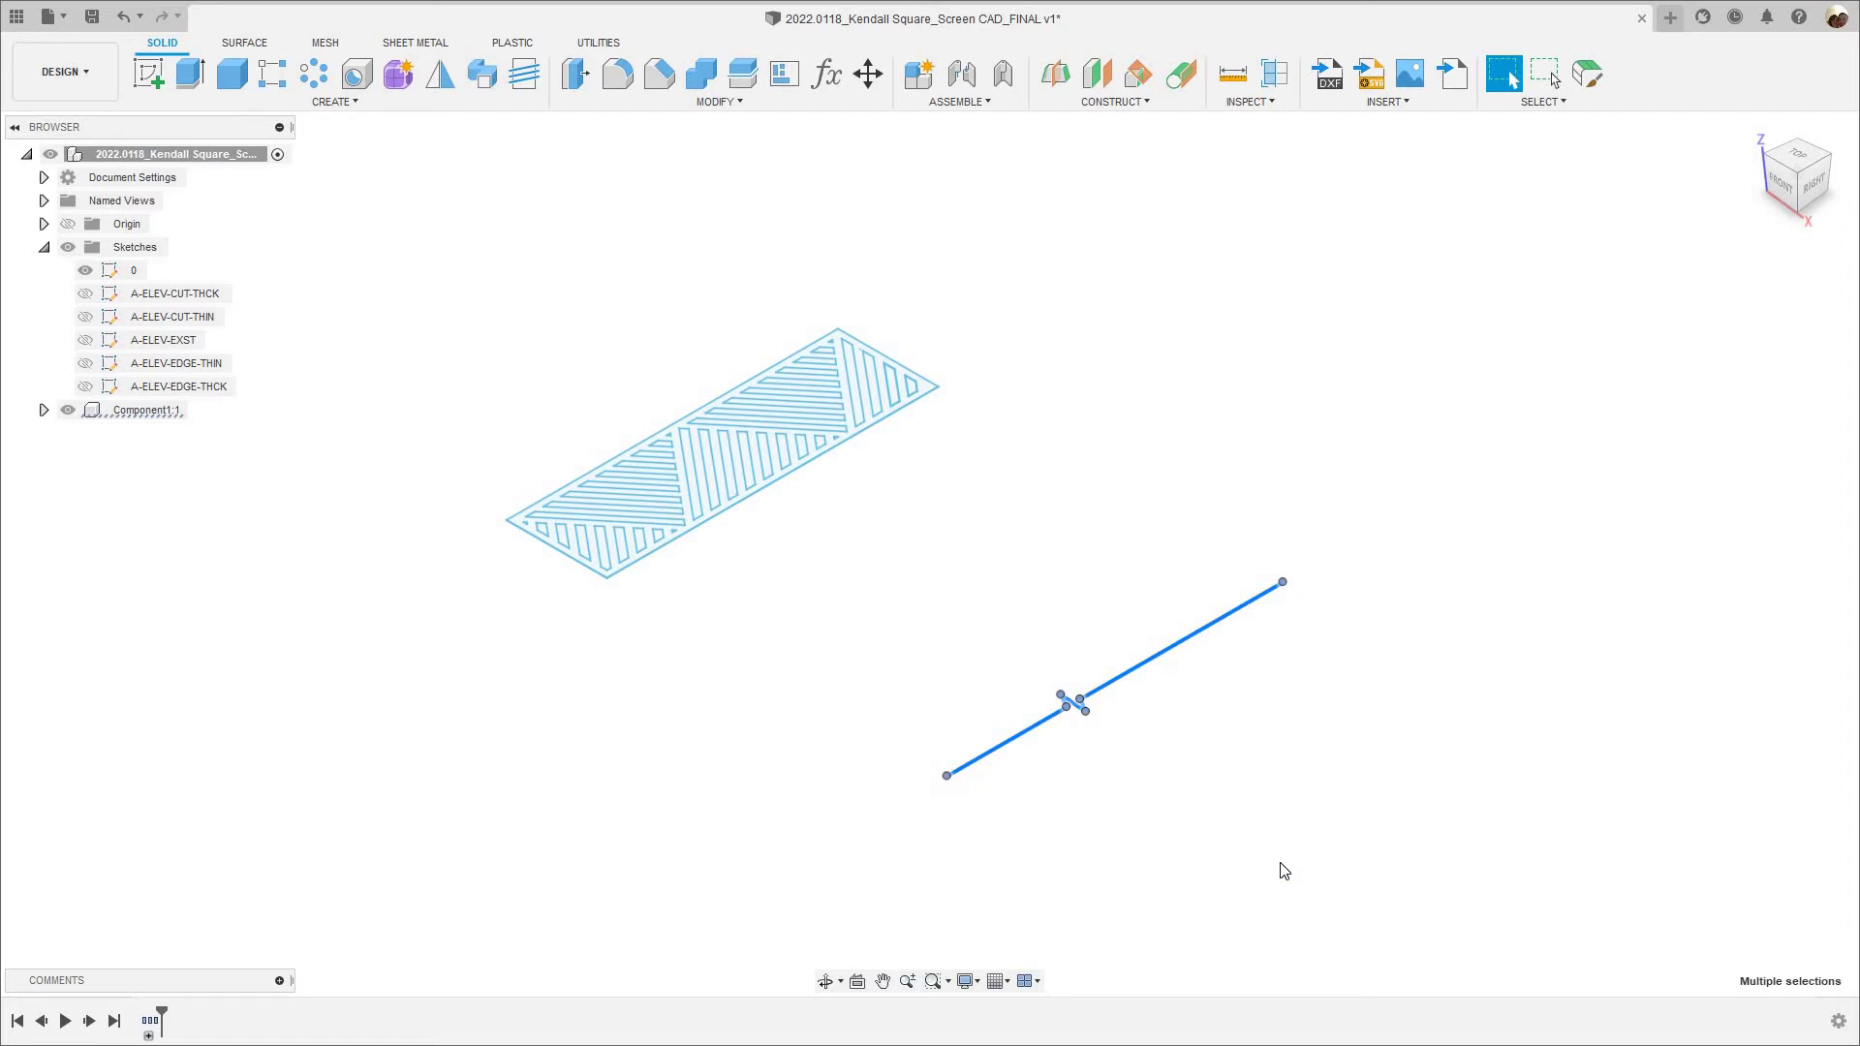
key("Delete")
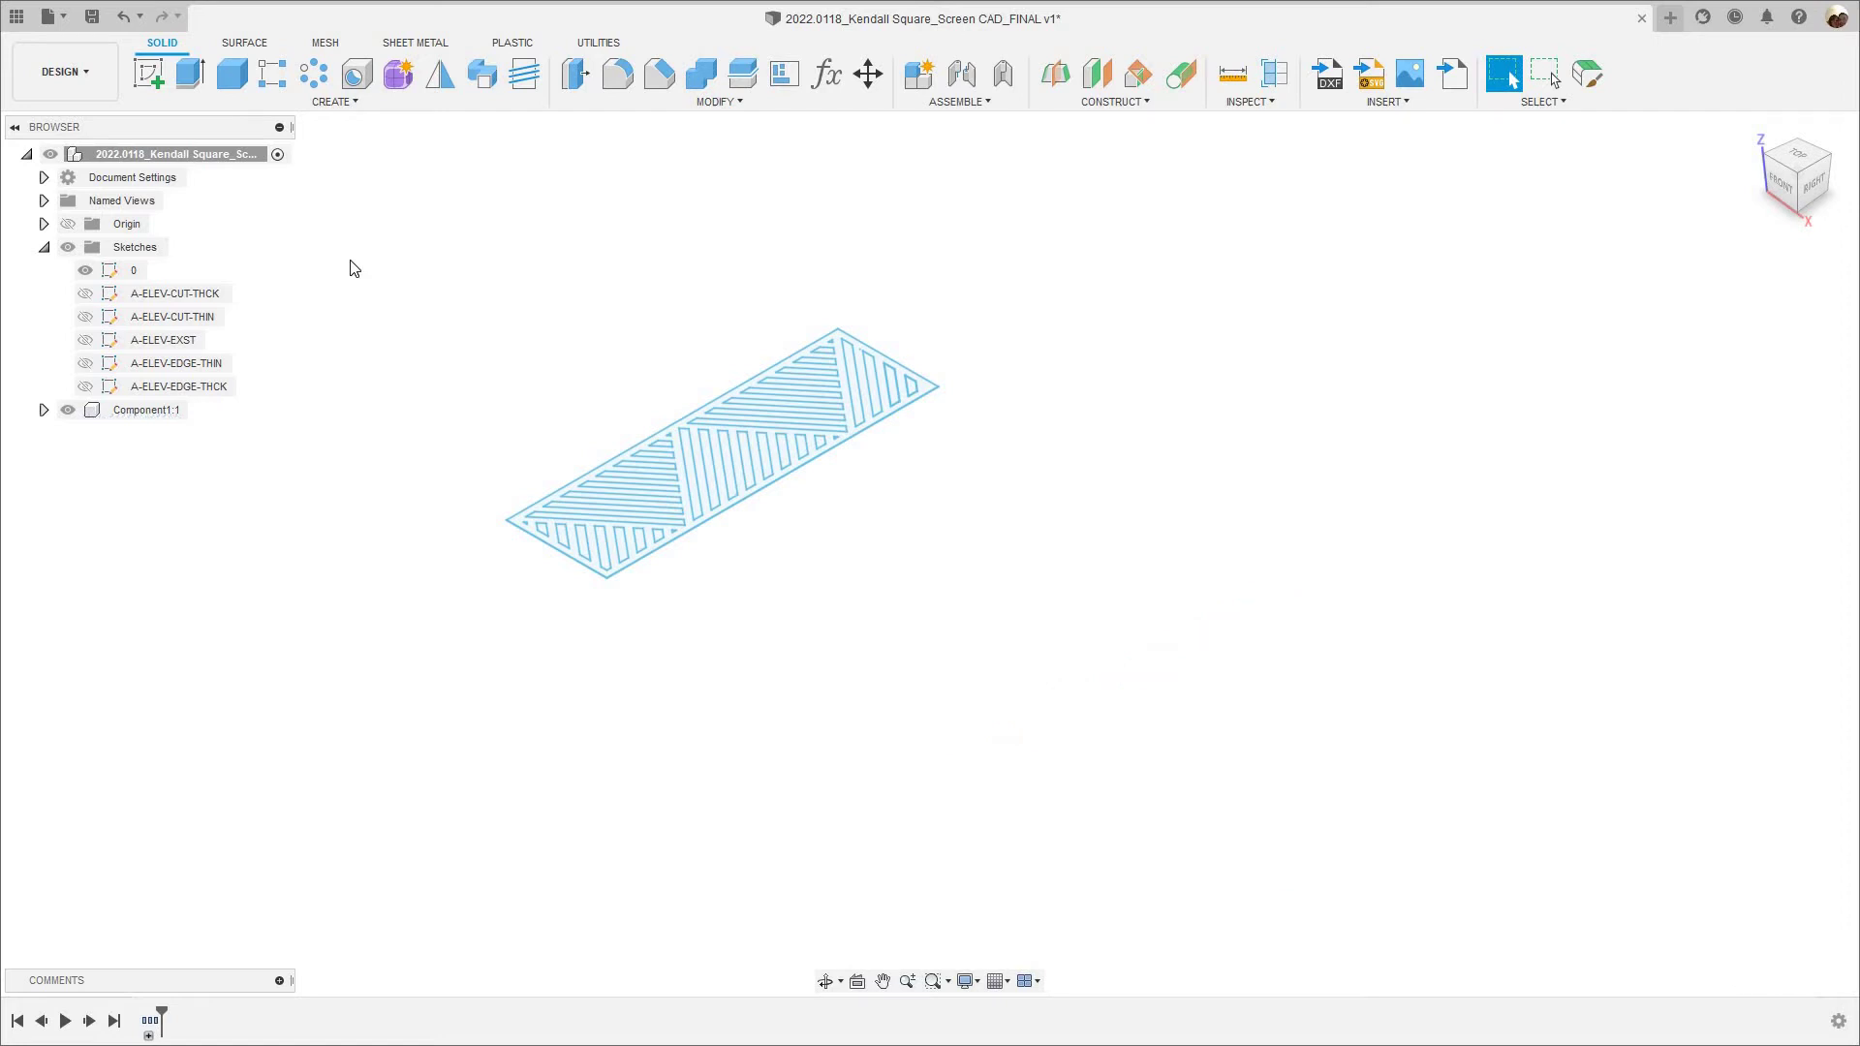
left_click(45, 249)
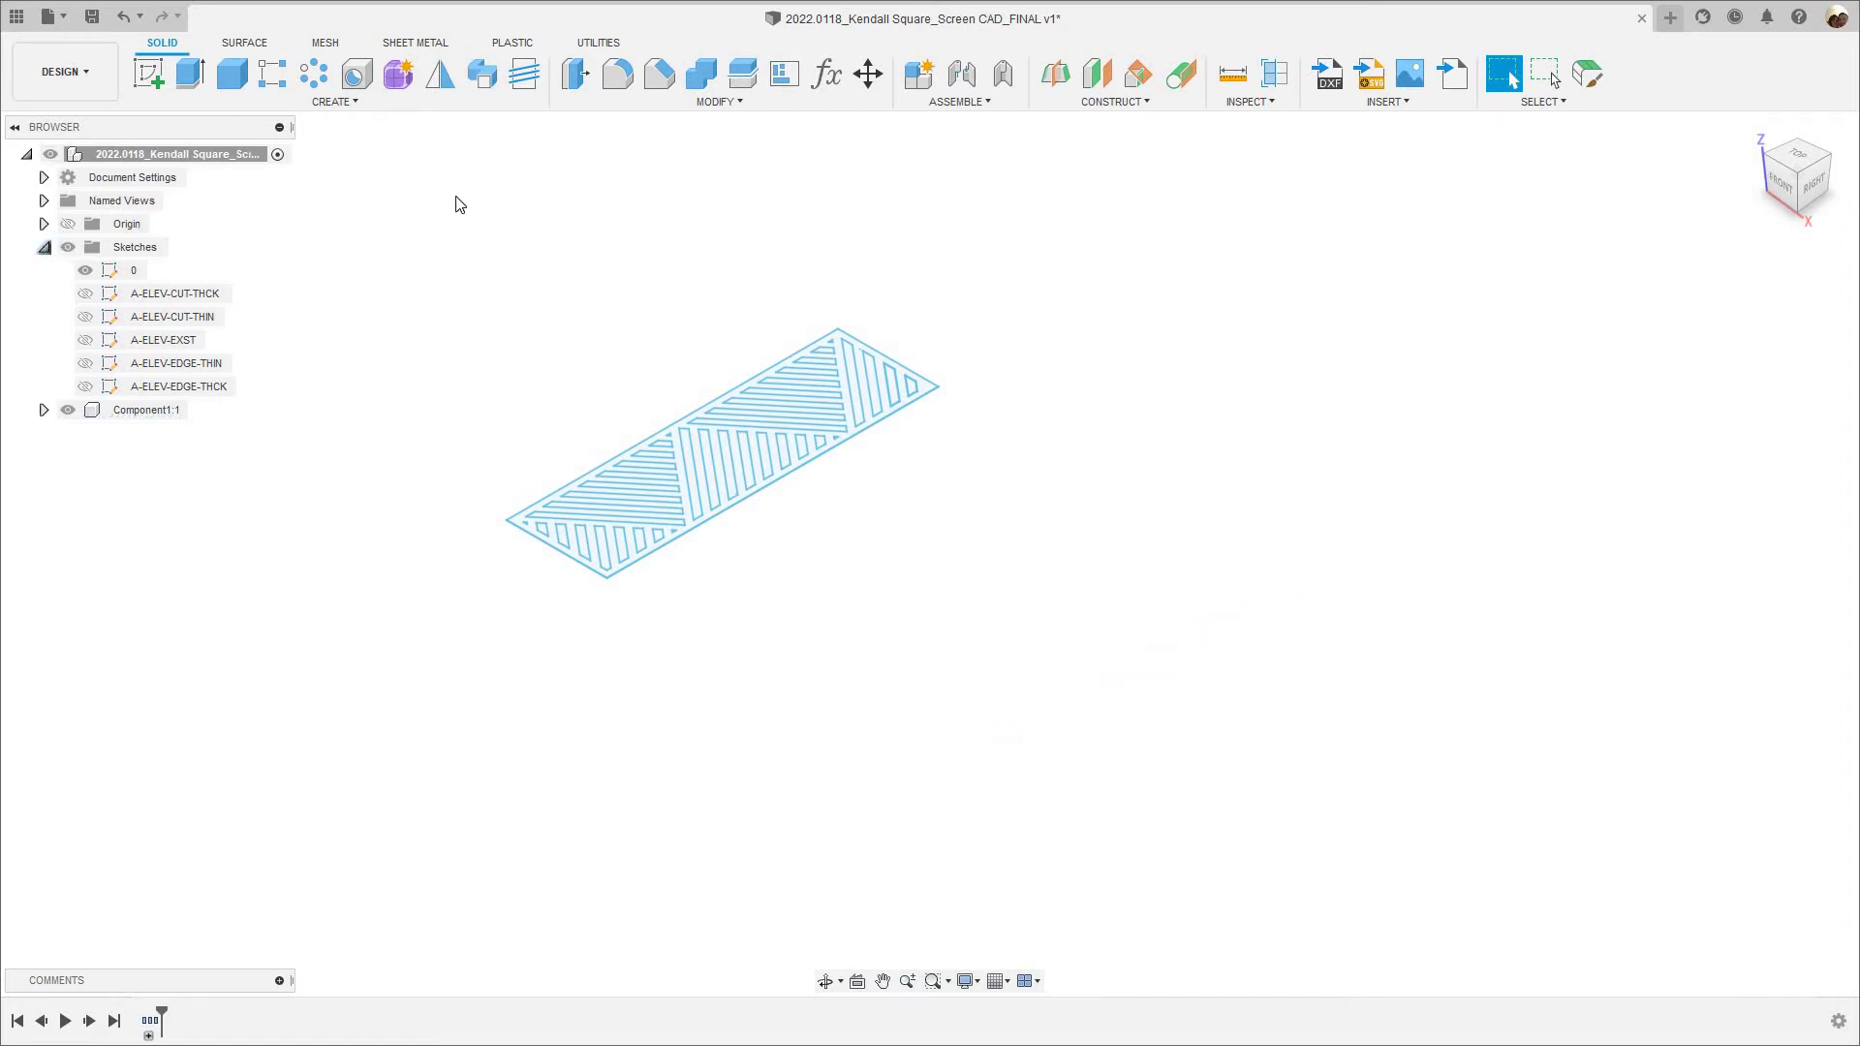
Extrude the slotted panel profile of sketch 0 by 0.5 in as a new component.
left_click(193, 77)
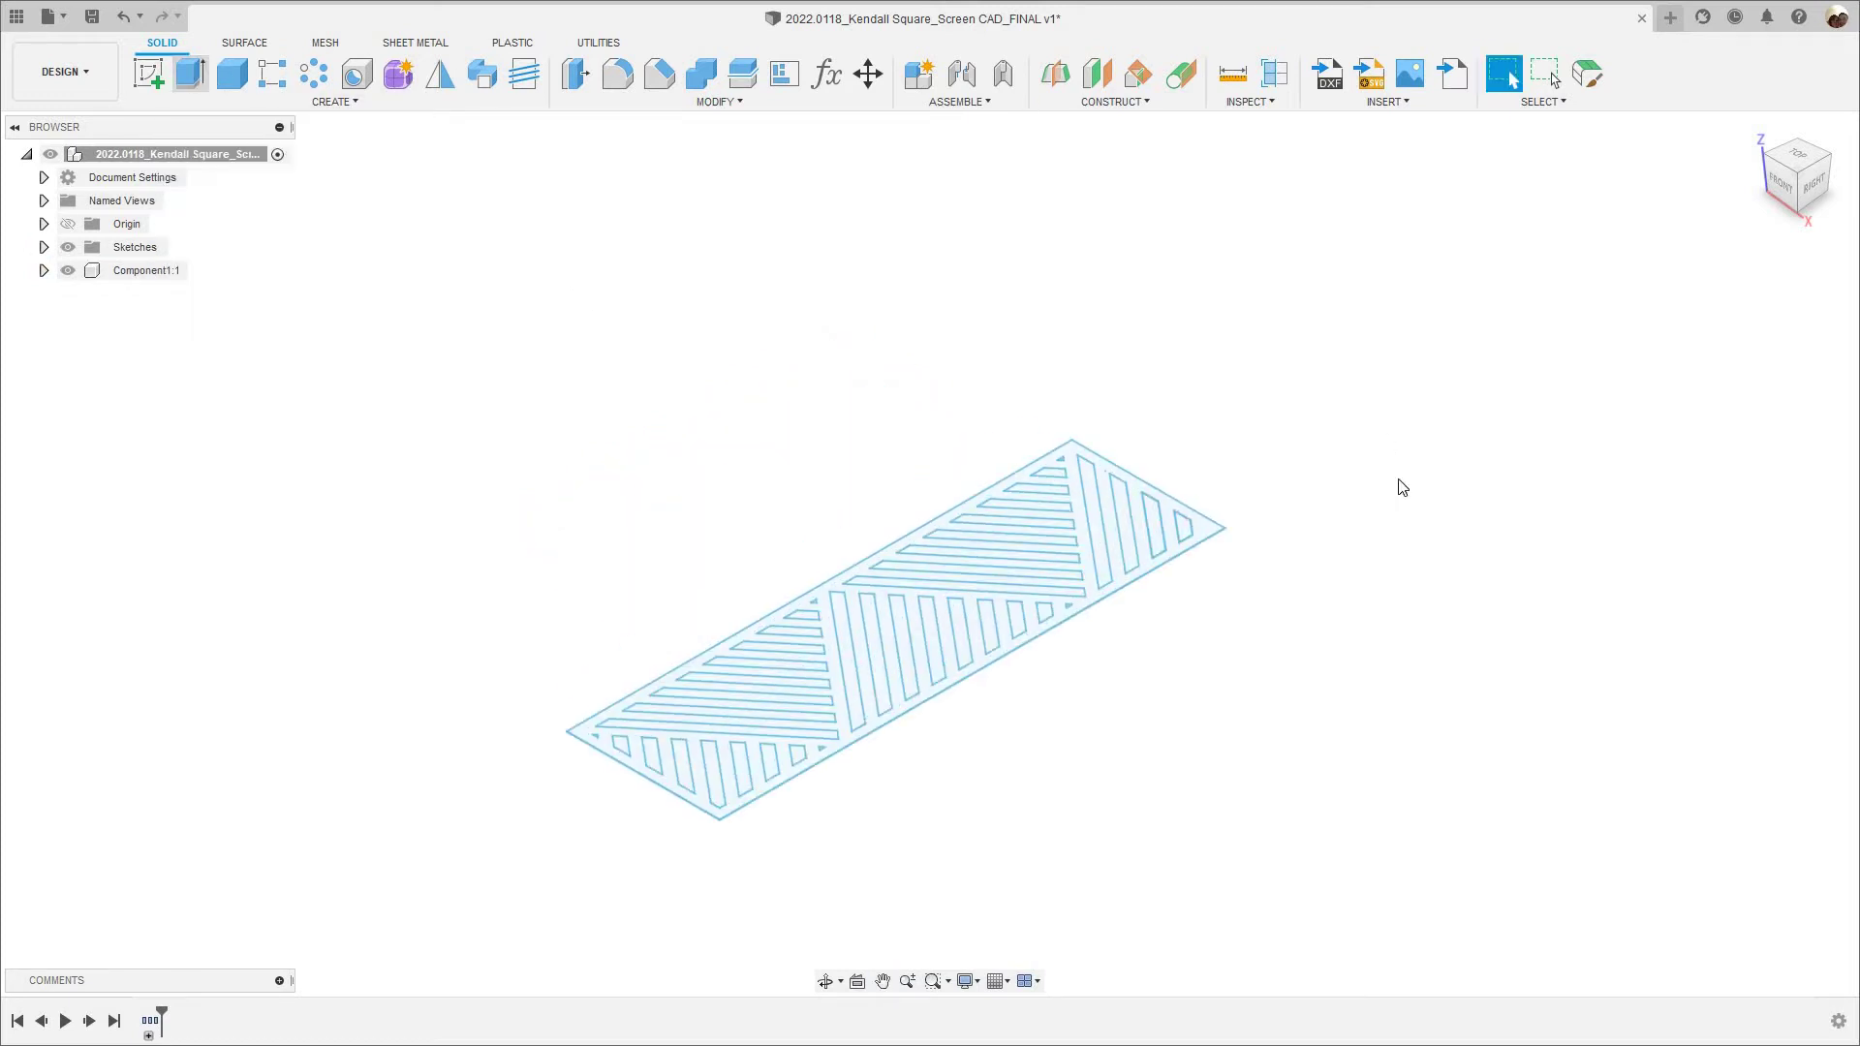
scroll(1215, 586, "up", 3)
scroll(1138, 461, "up", 5)
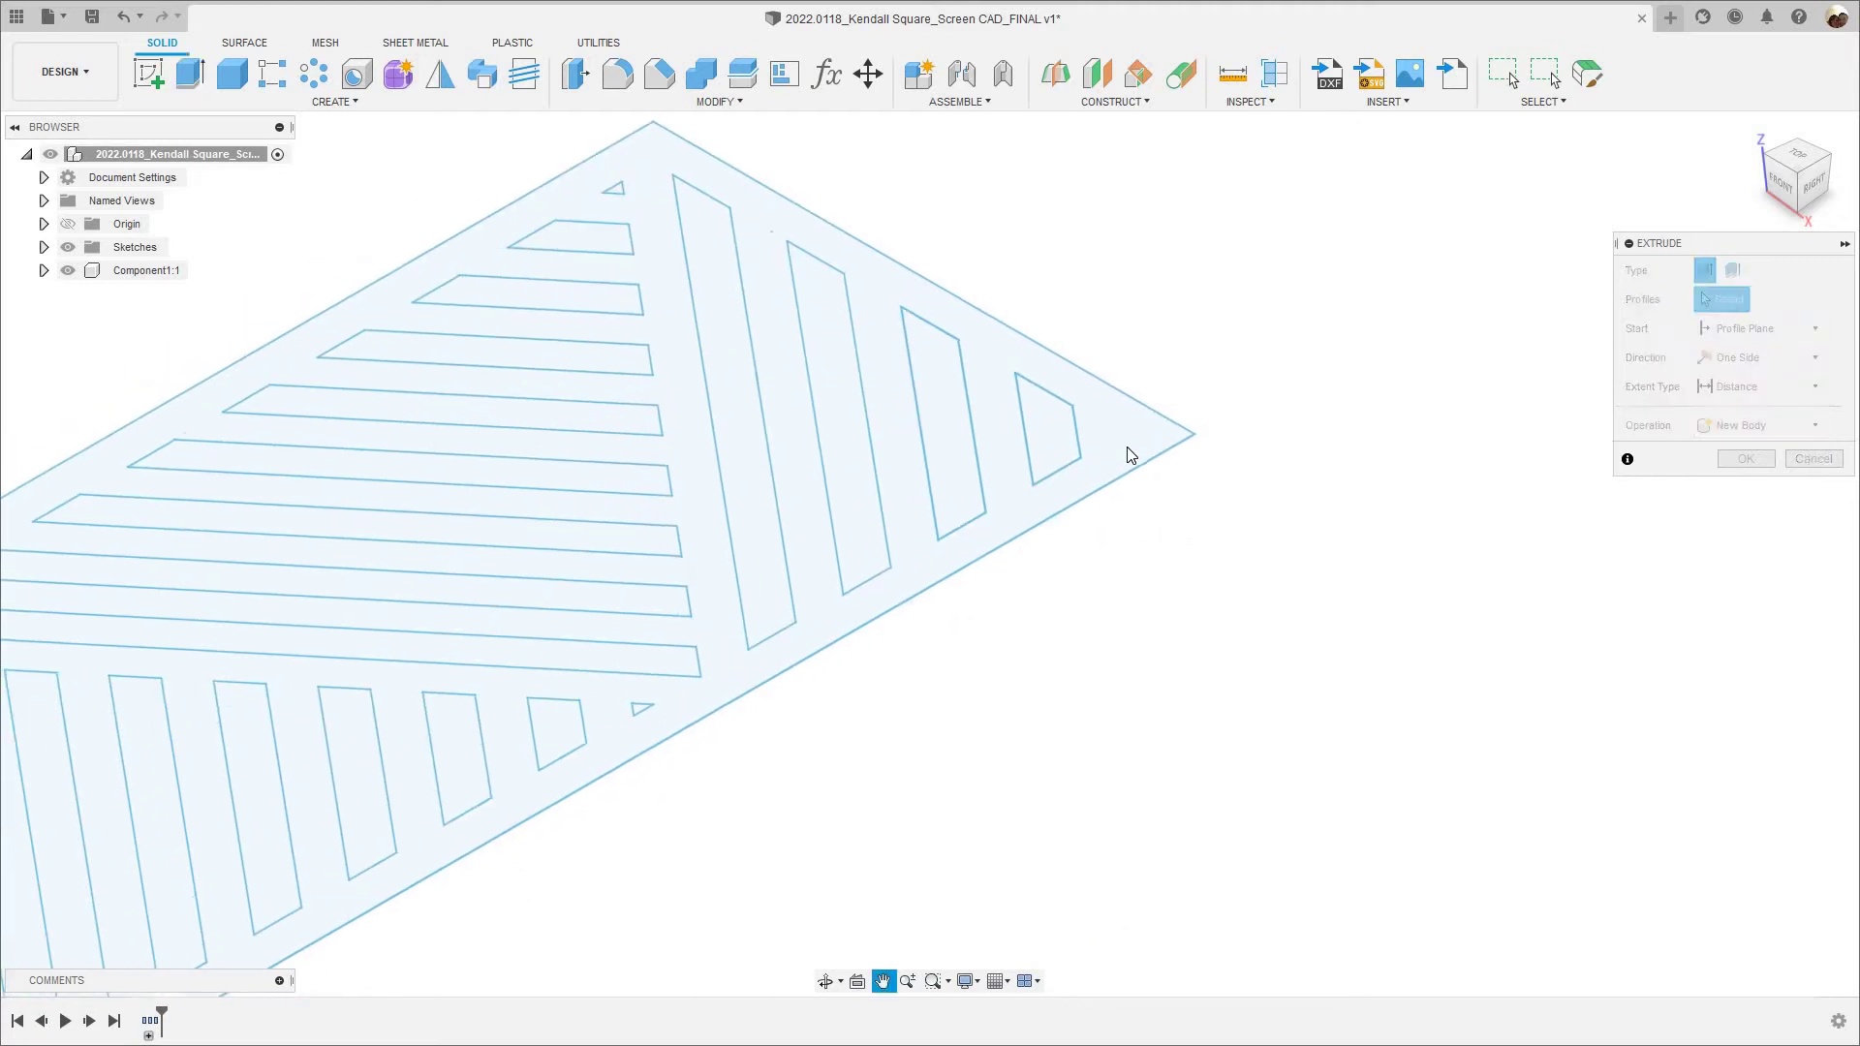
left_click(1167, 432)
scroll(1275, 433, "down", 6)
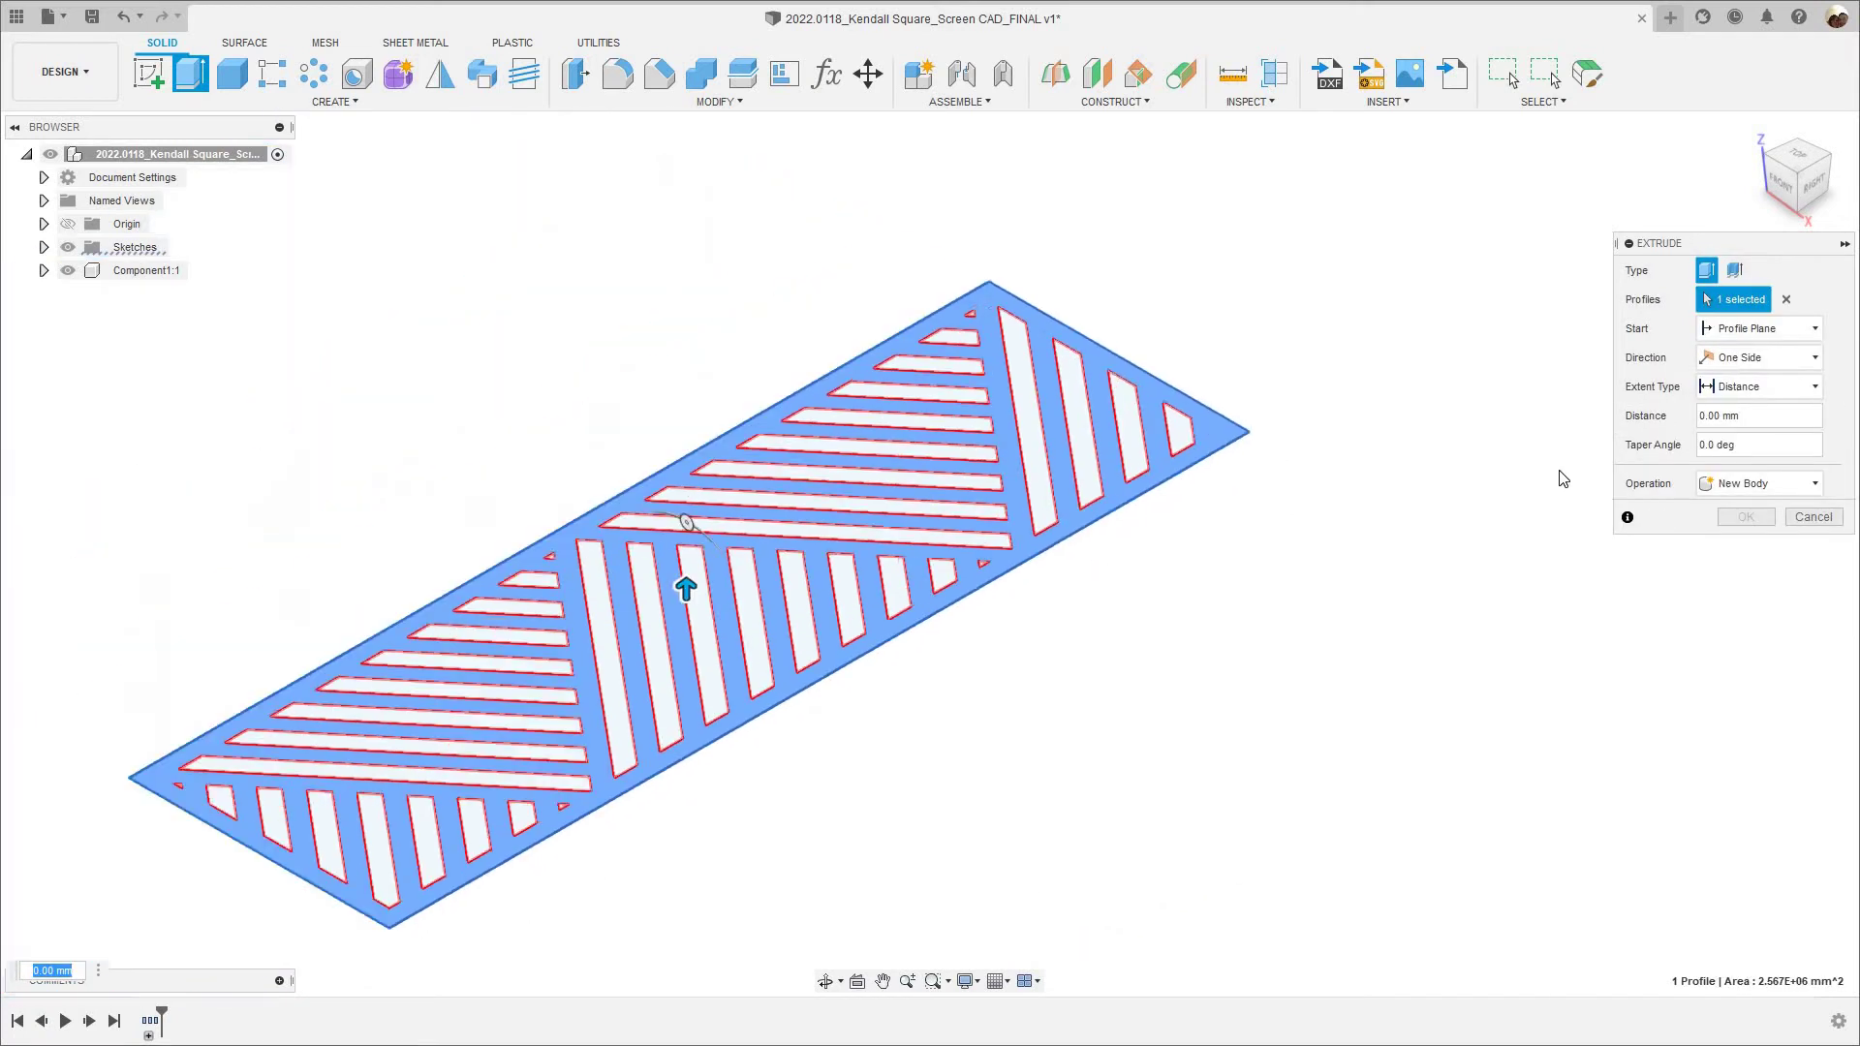
left_click_drag(1740, 418, 1647, 450)
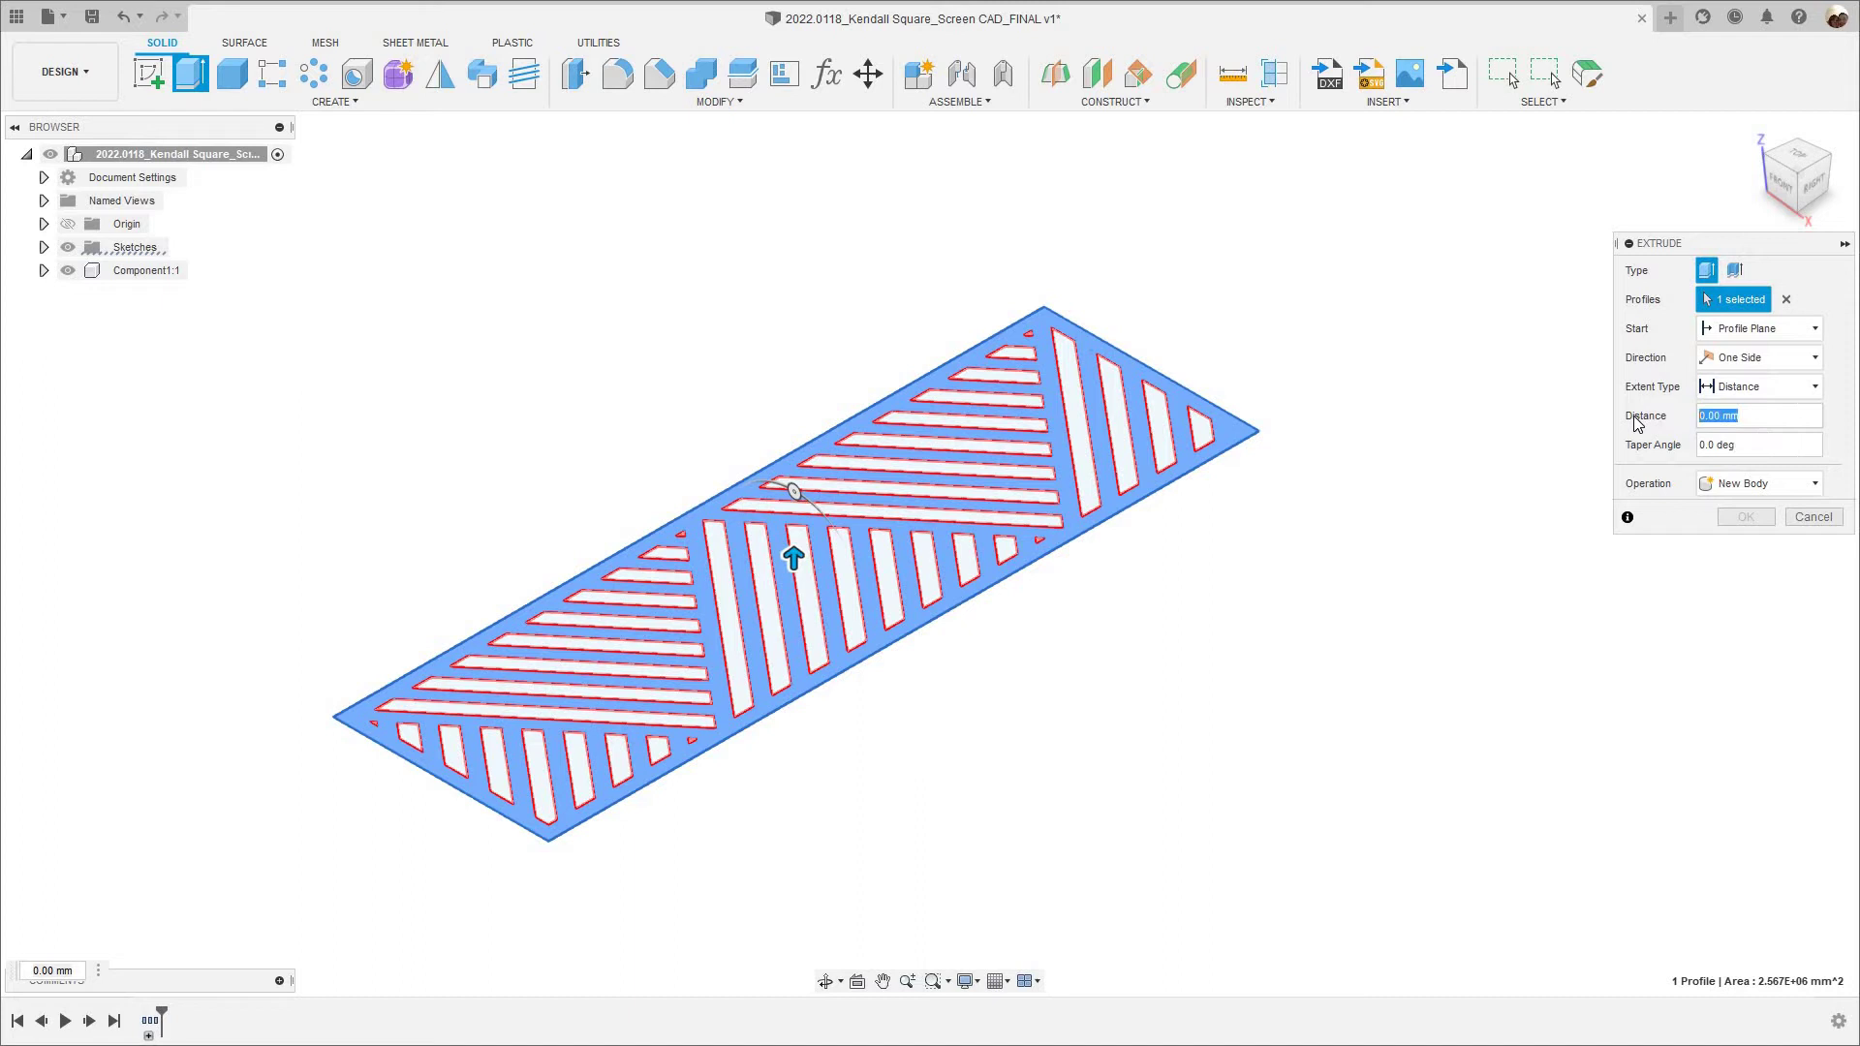
type(".5")
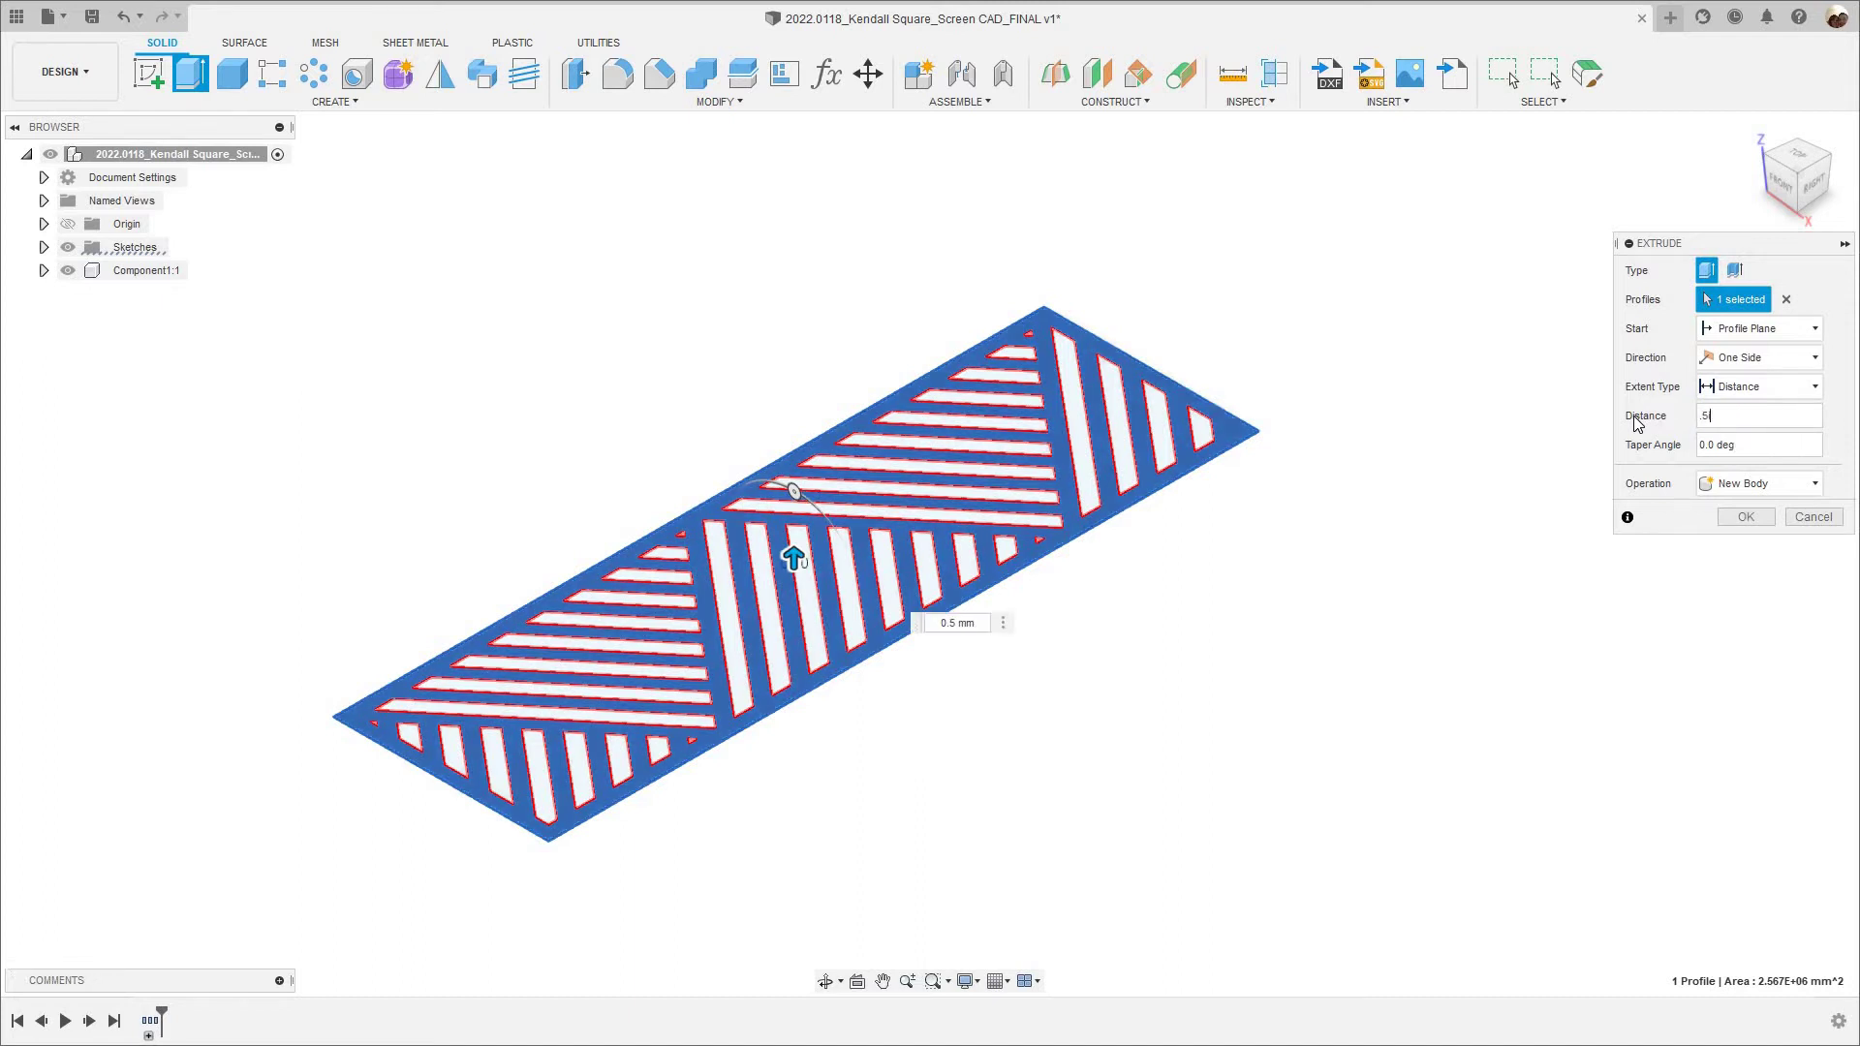
type("in")
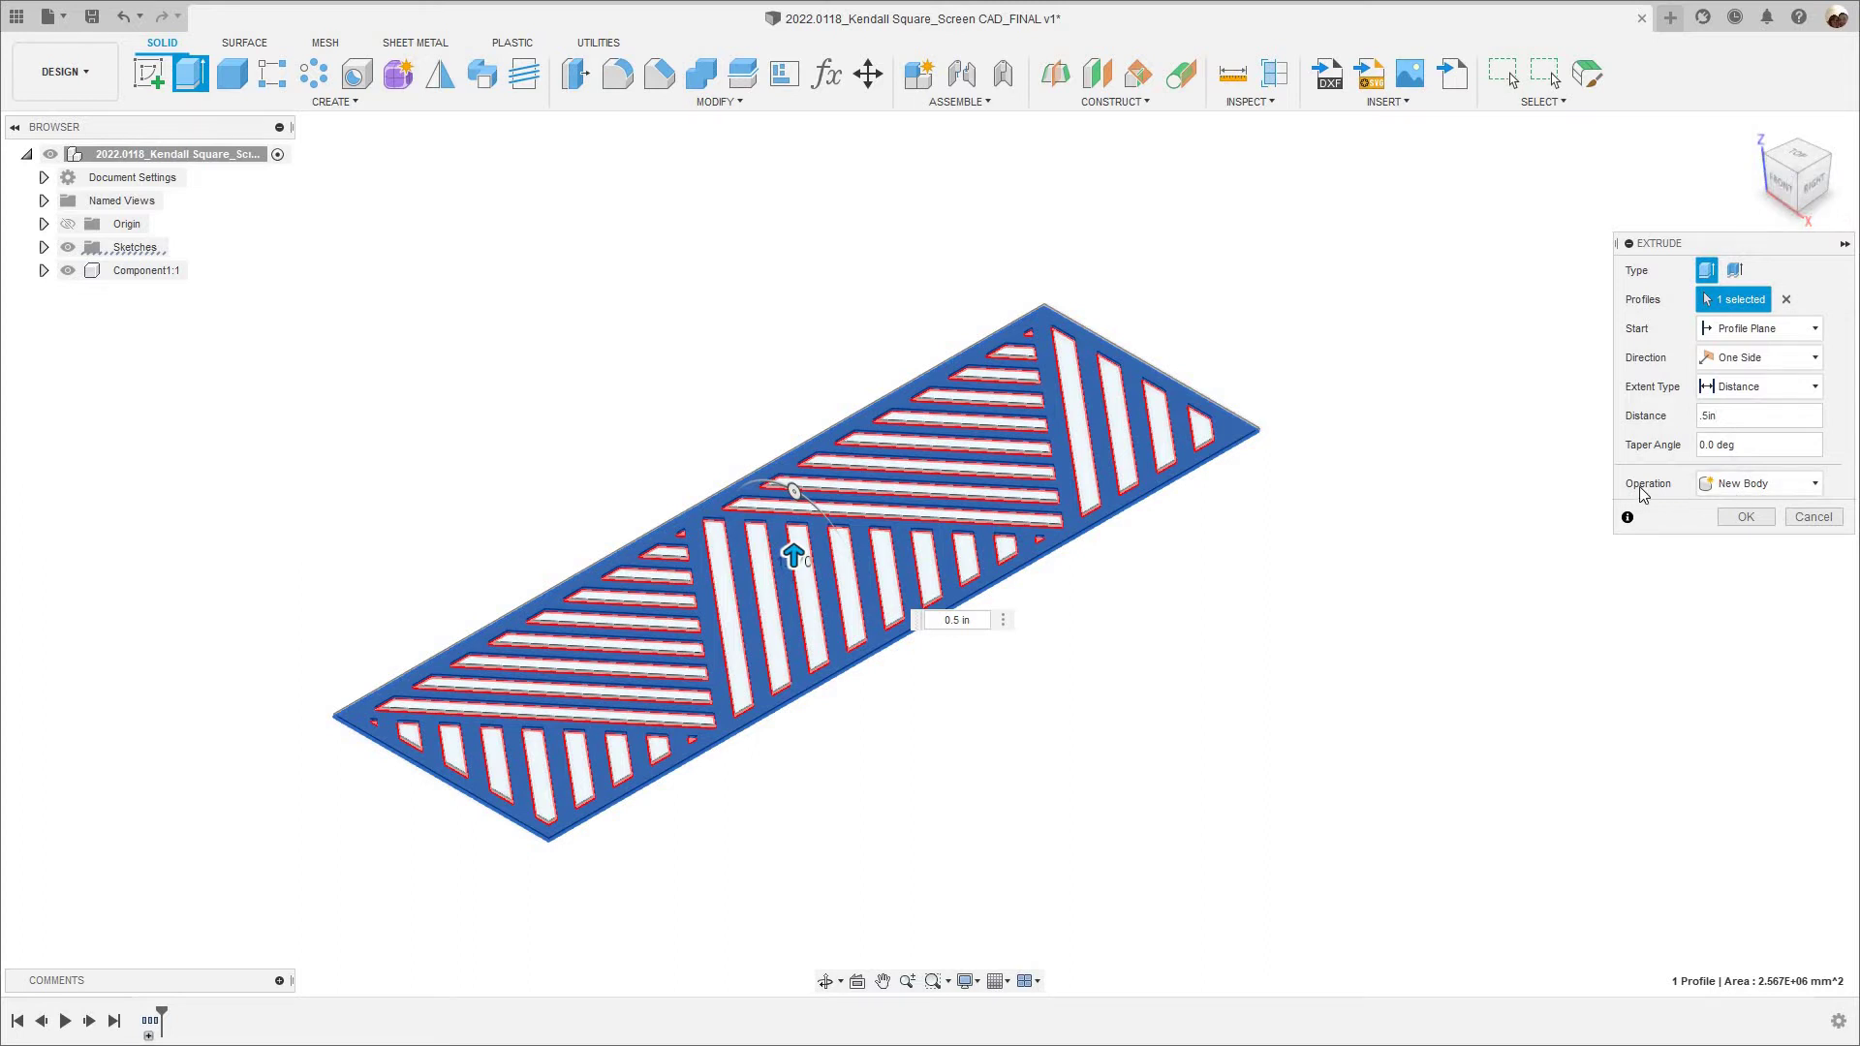
left_click(1731, 489)
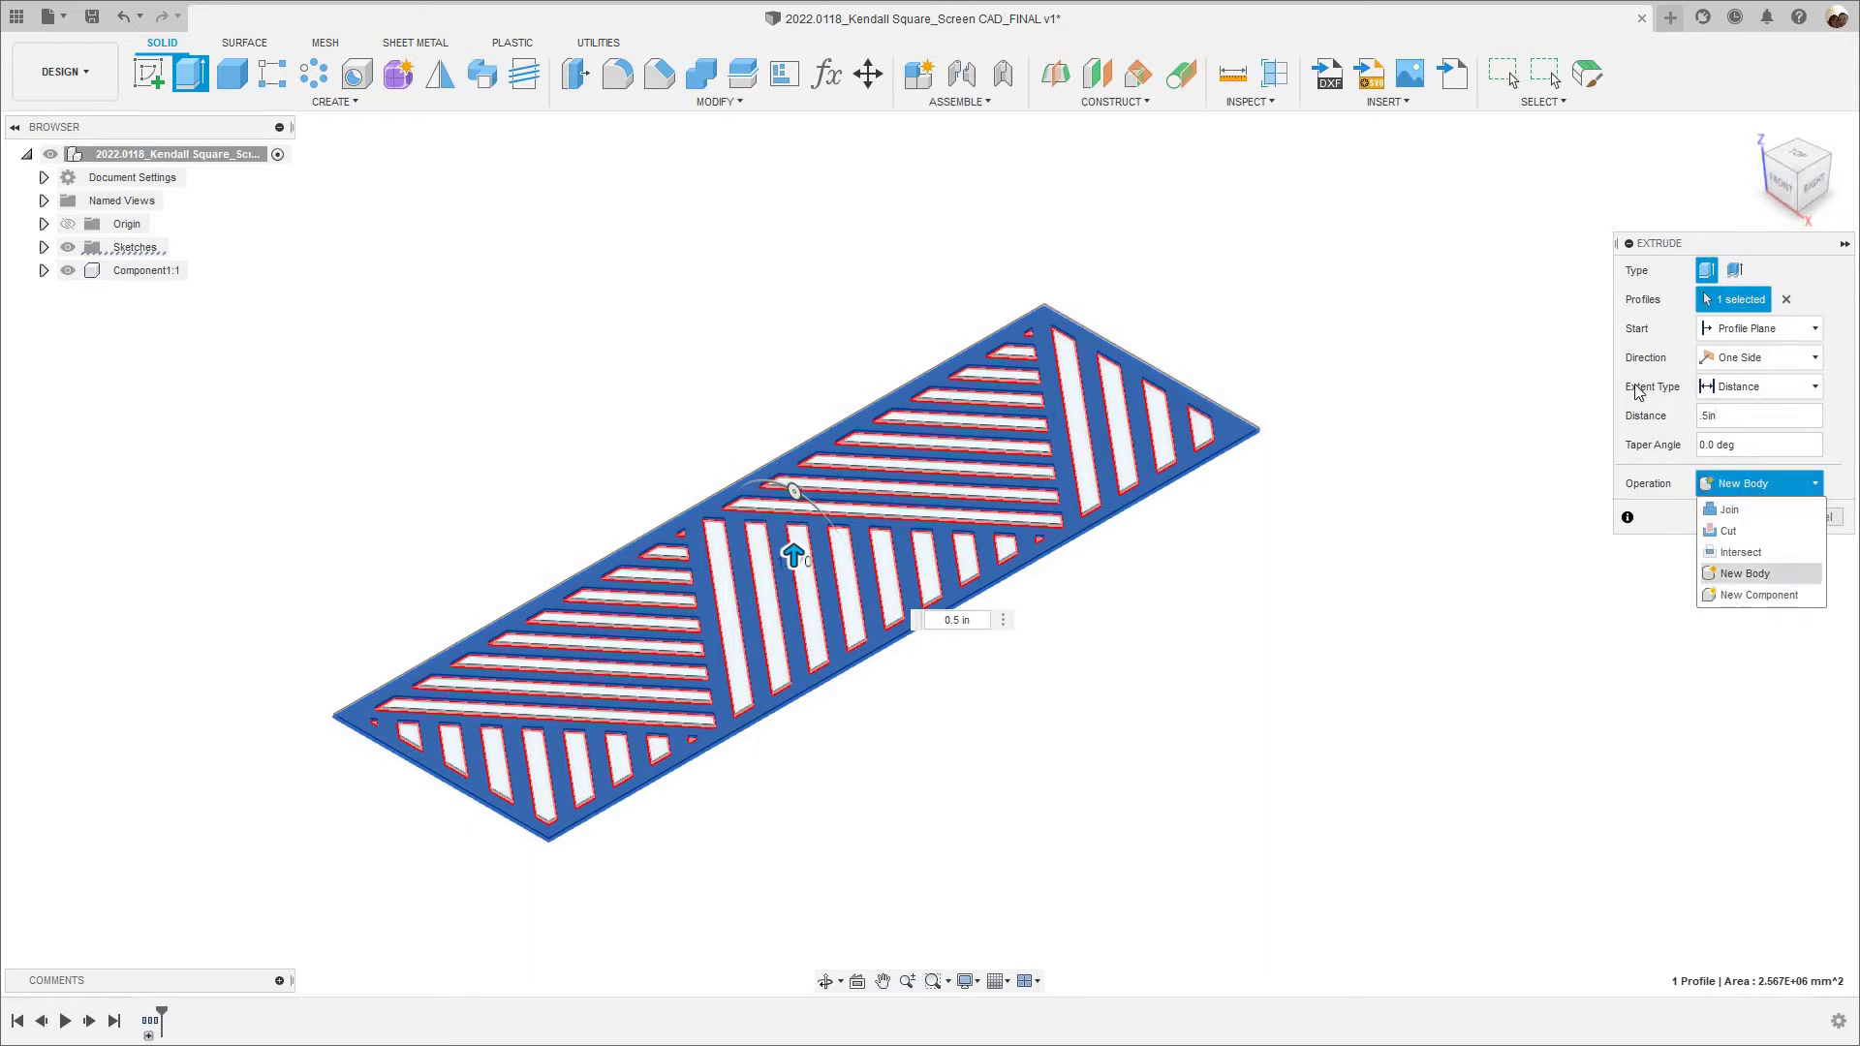
left_click(1740, 515)
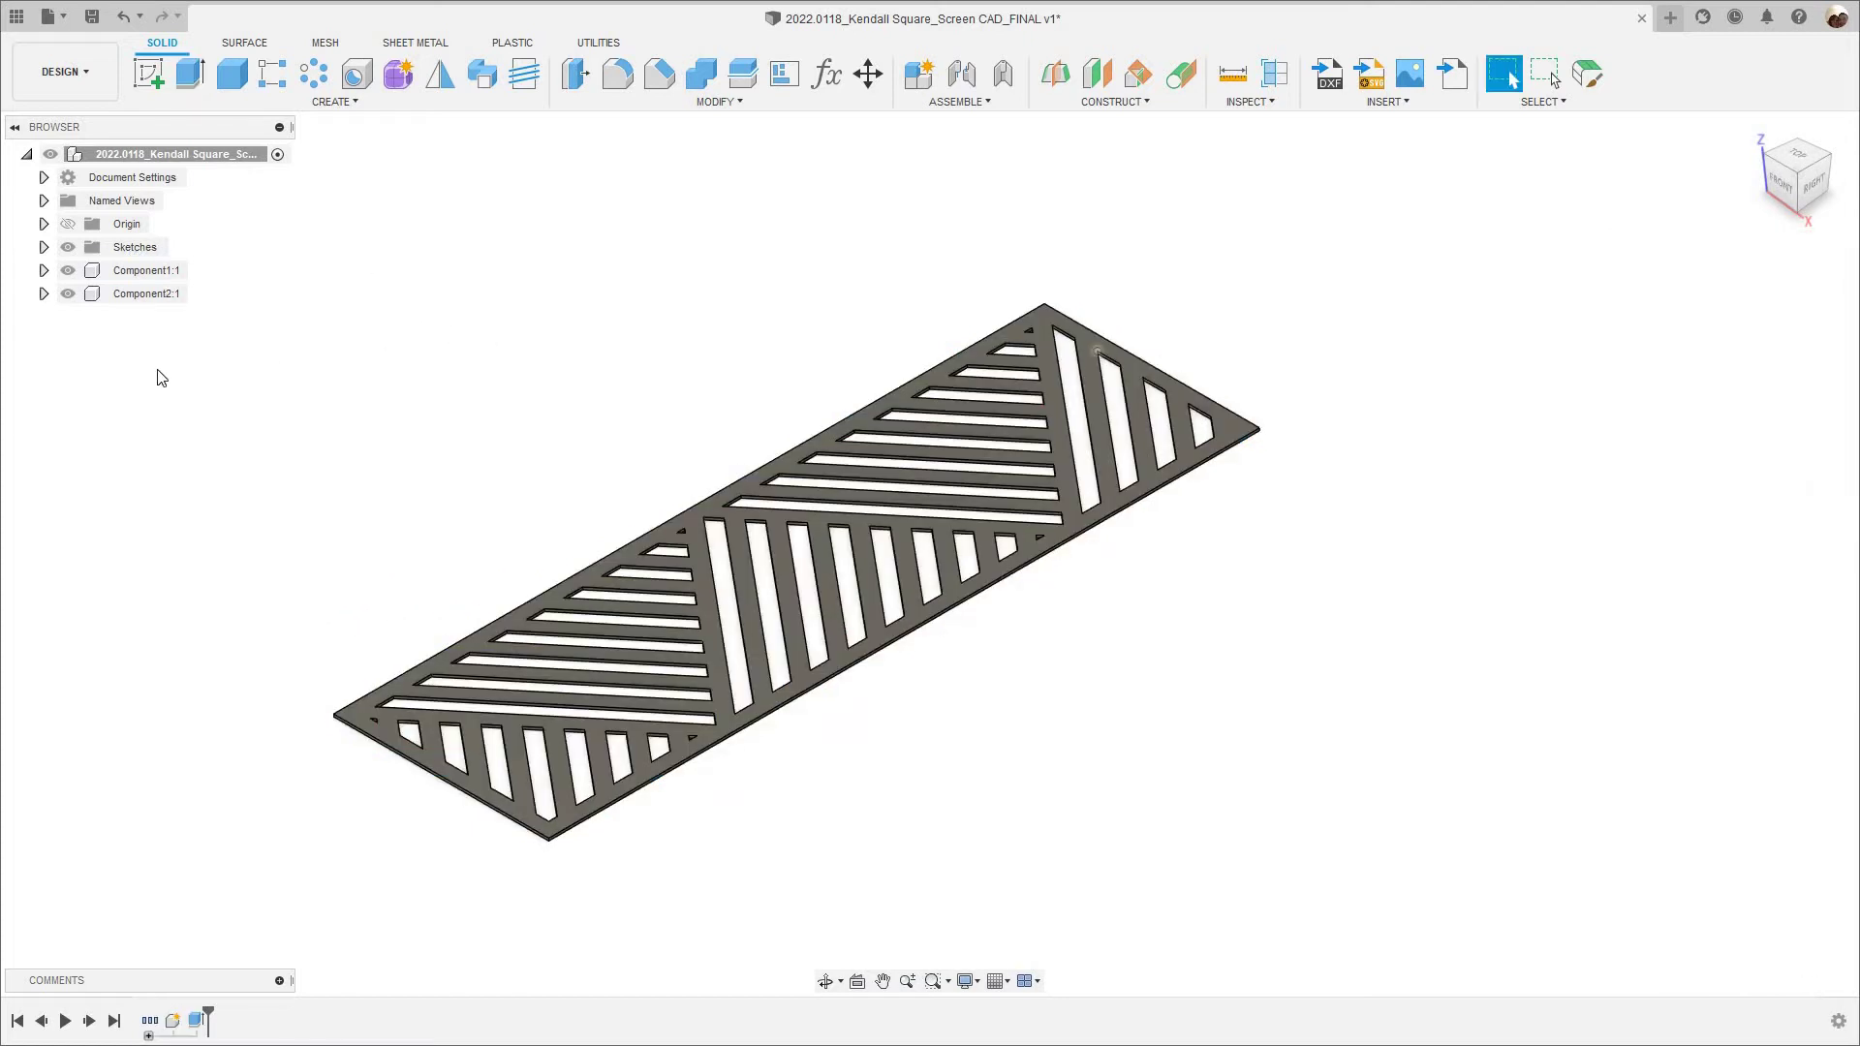
Hide Component1:1, leaving the extruded panel in Component2:1 shown.
left_click(78, 294)
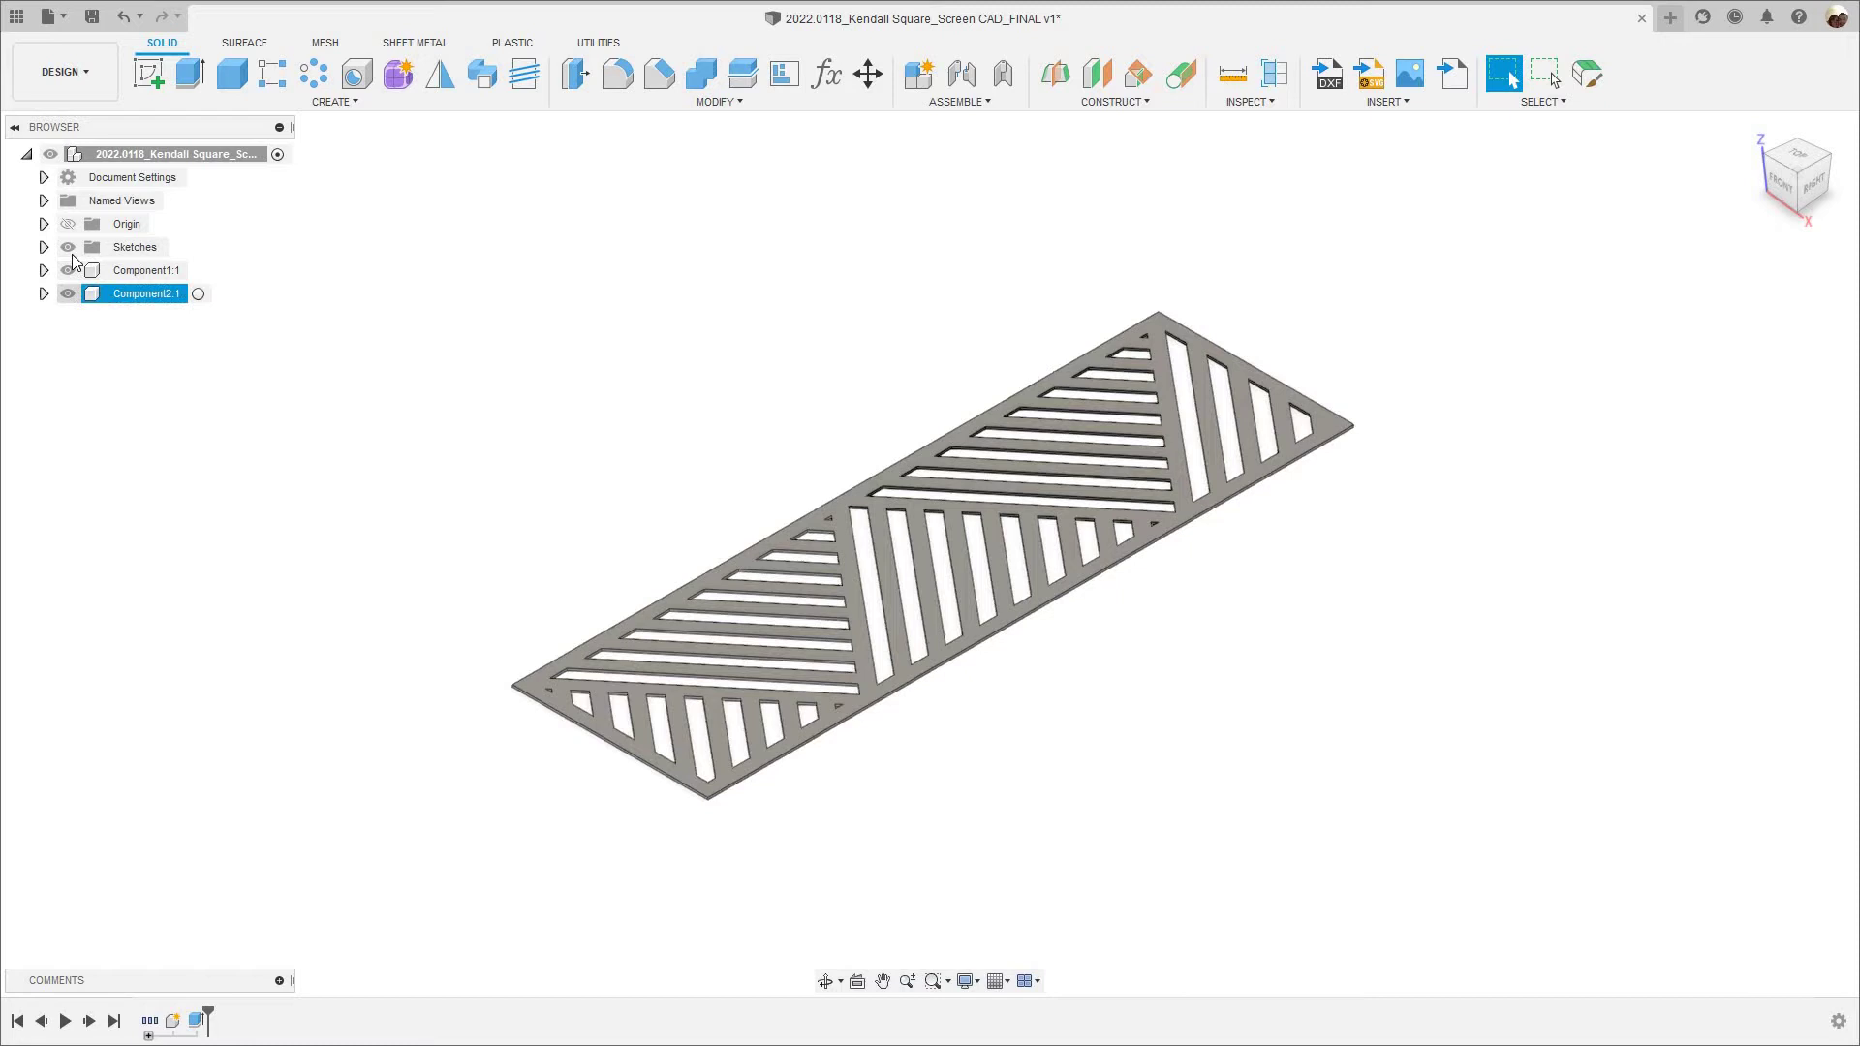
left_click(69, 271)
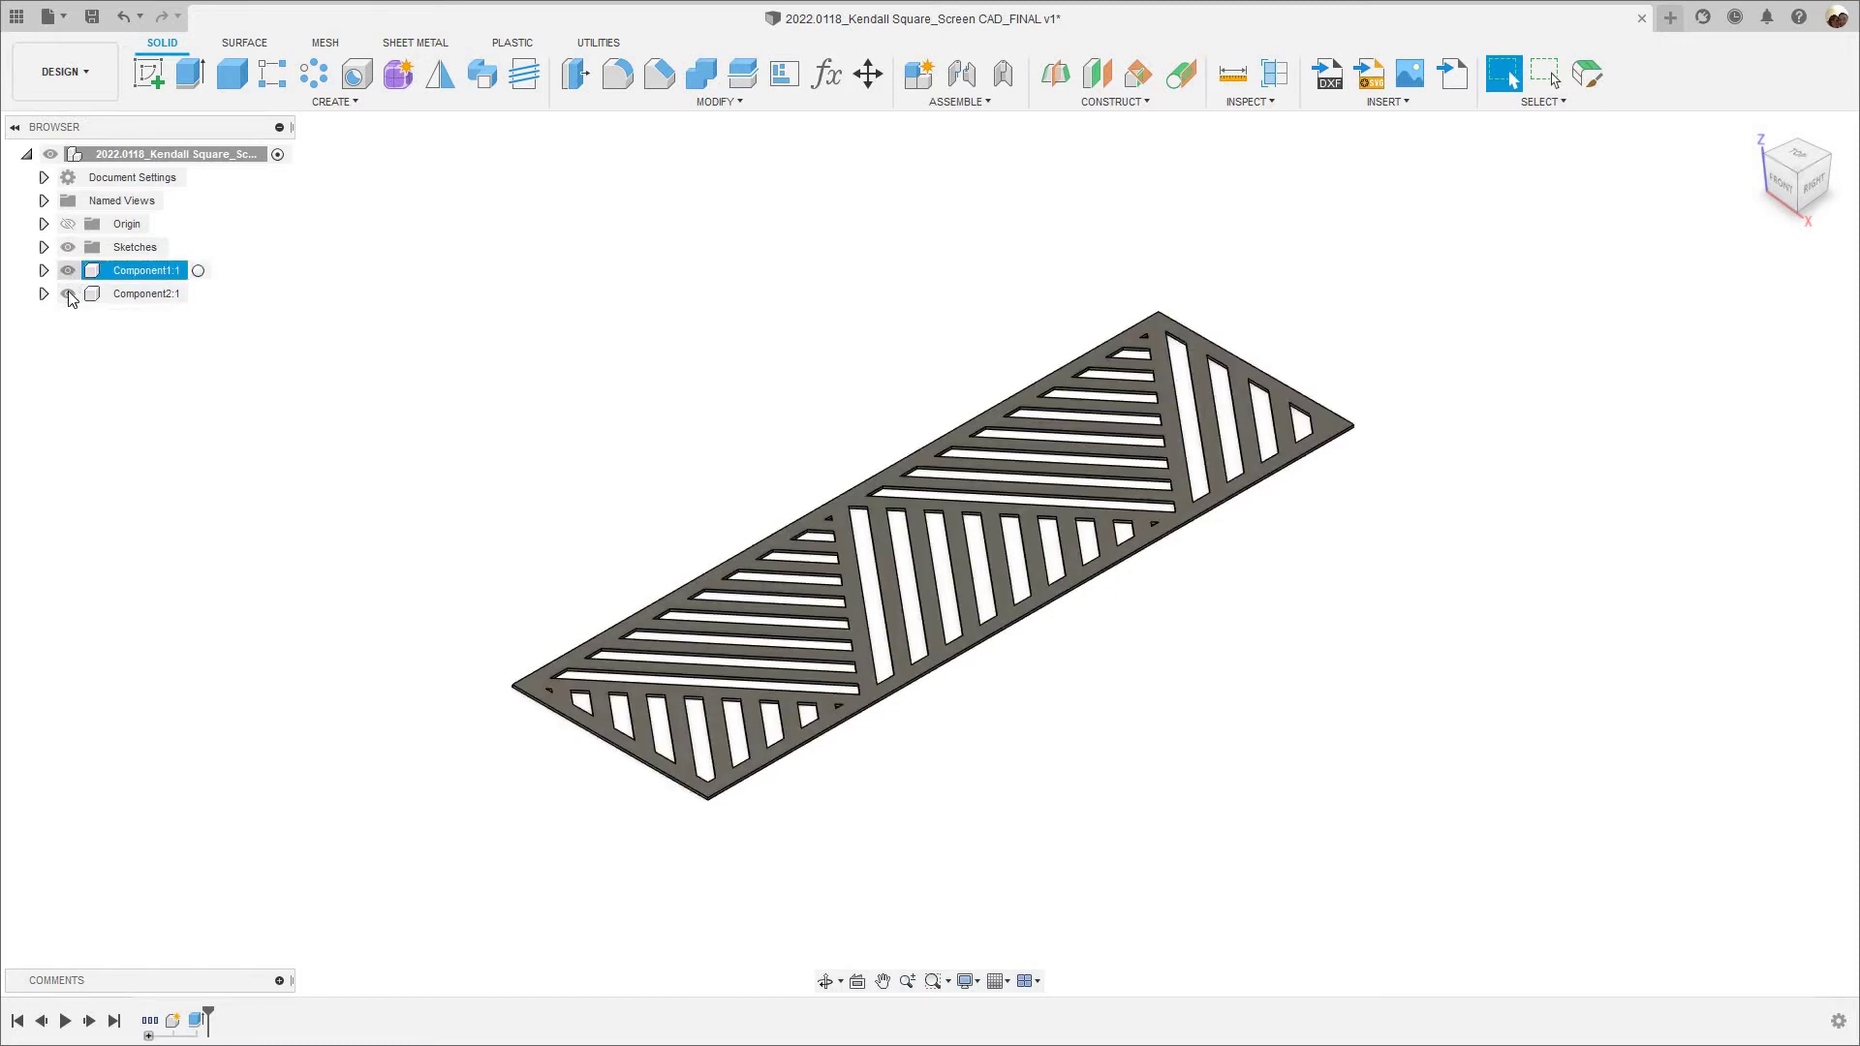
left_click(70, 294)
left_click(68, 294)
left_click(68, 294)
left_click(68, 270)
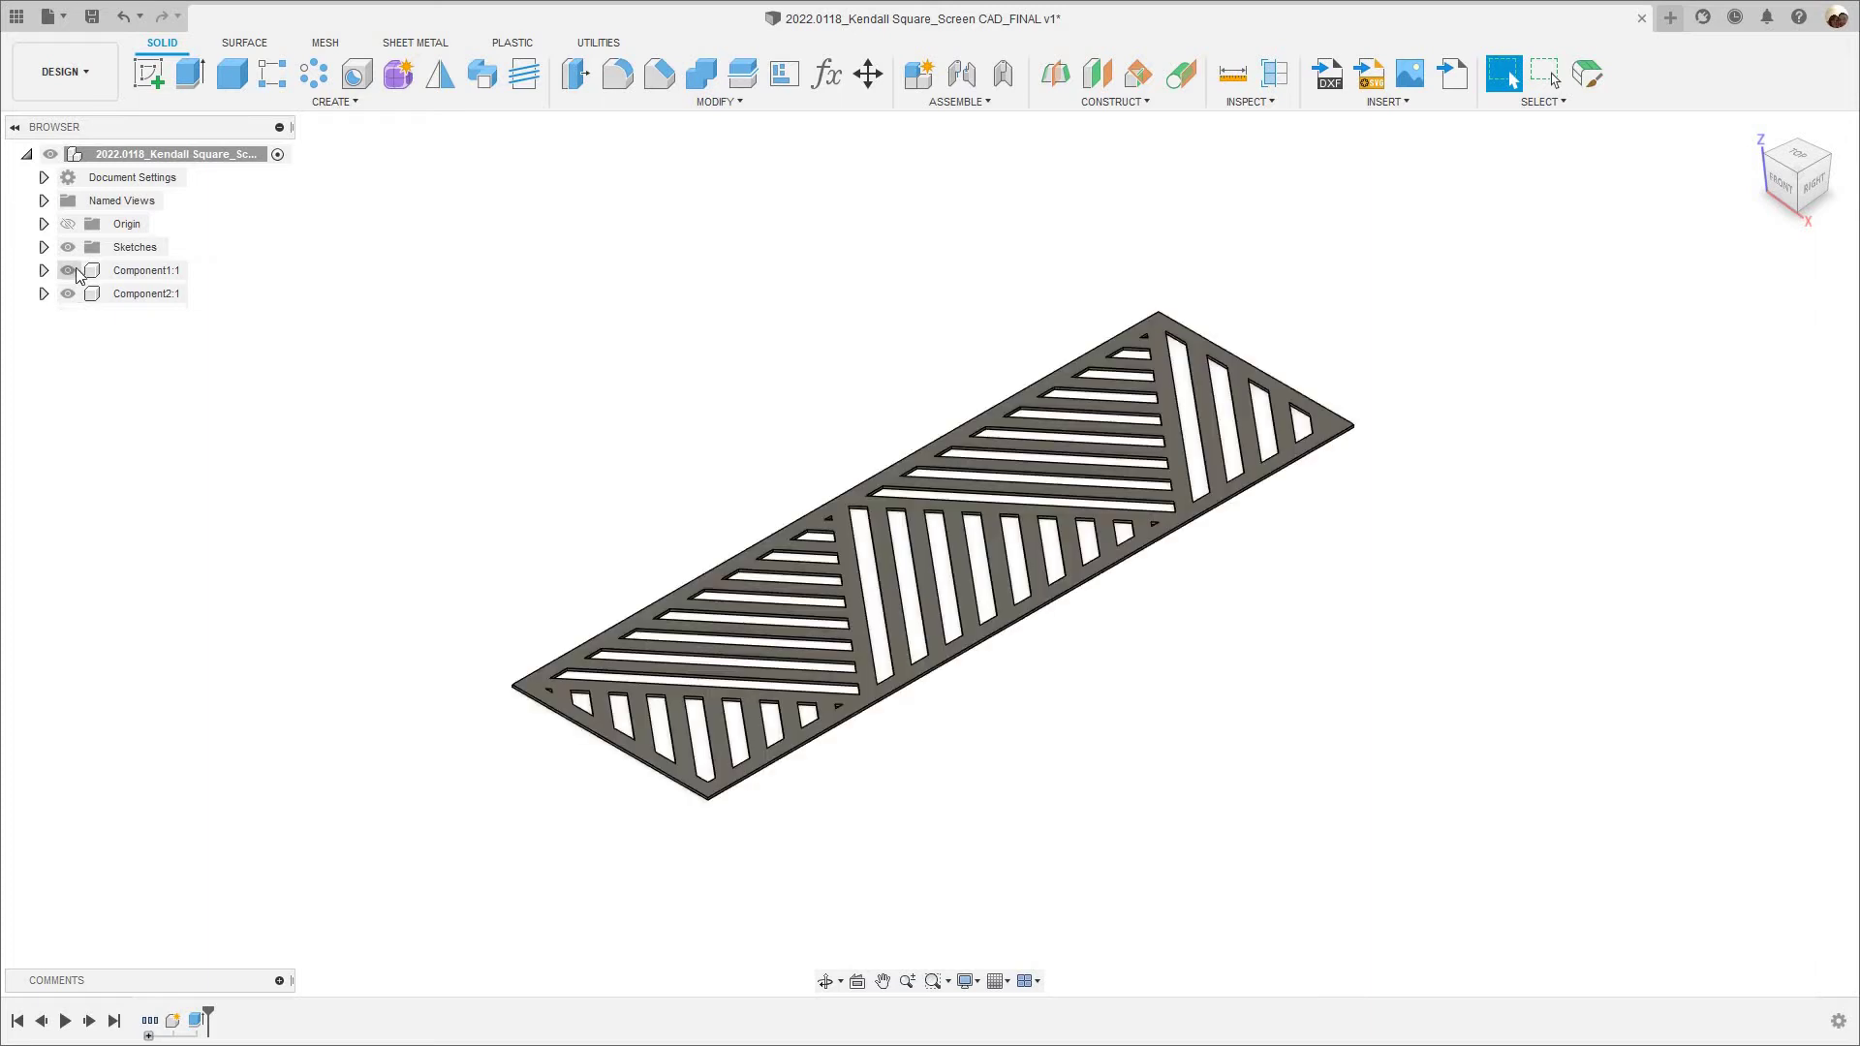
scroll(420, 403, "down", 6)
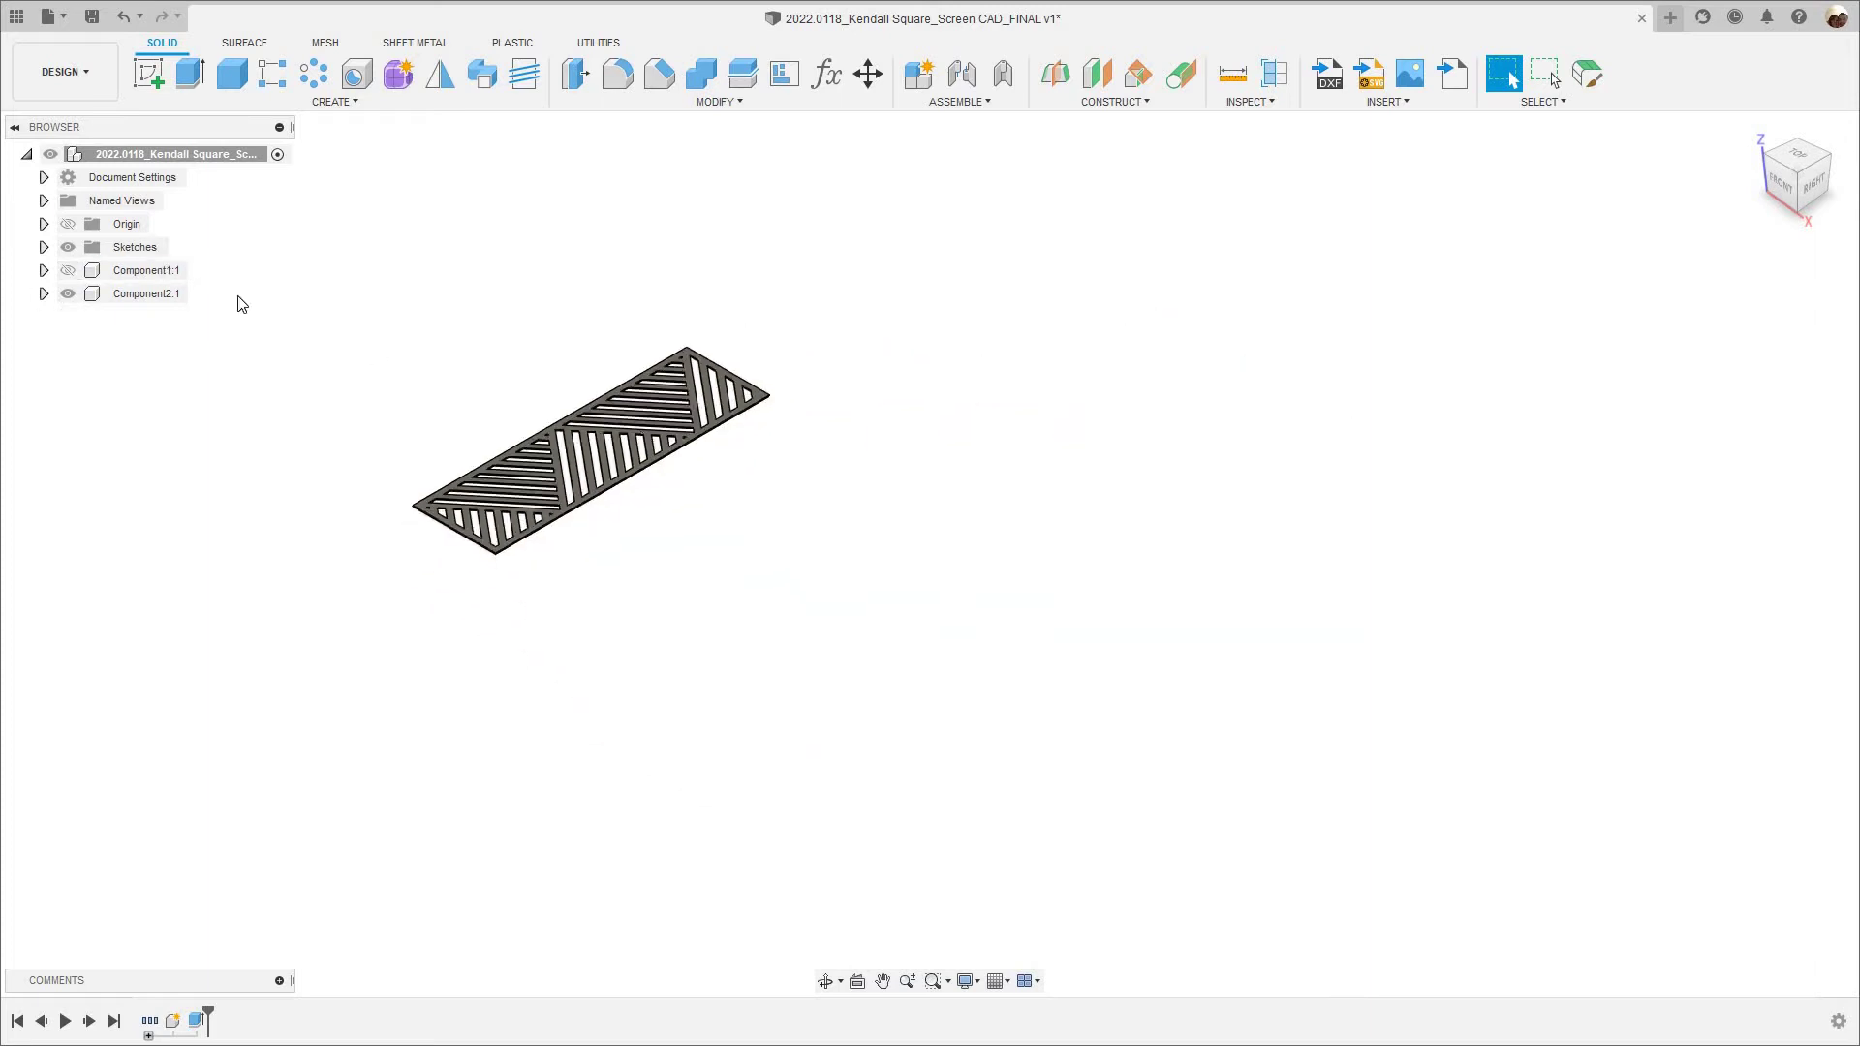
middle_click_drag(715, 444, 1163, 514)
scroll(1488, 482, "up", 4)
scroll(1488, 481, "up", 4)
middle_click_drag(1038, 423, 1366, 412)
scroll(1434, 480, "up", 2)
middle_click_drag(835, 404, 1072, 379)
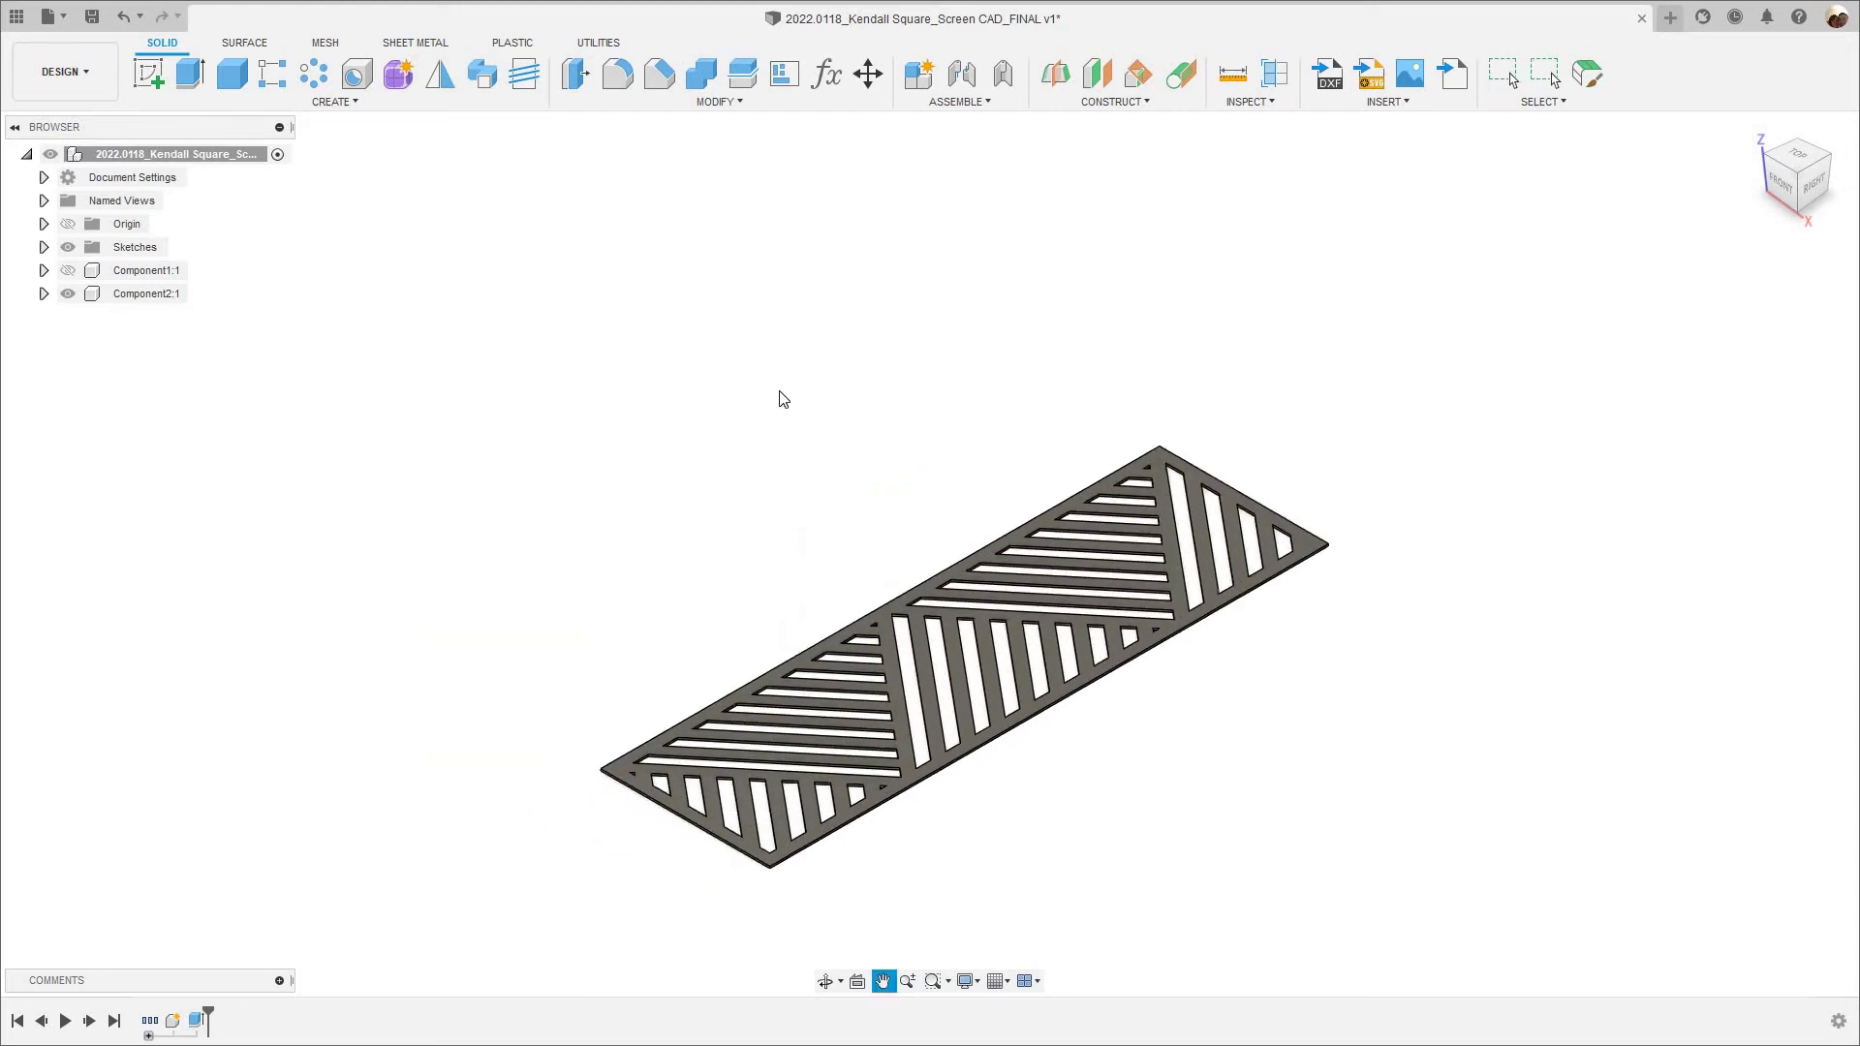
middle_click_drag(748, 425, 724, 401)
middle_click_drag(895, 471, 720, 444)
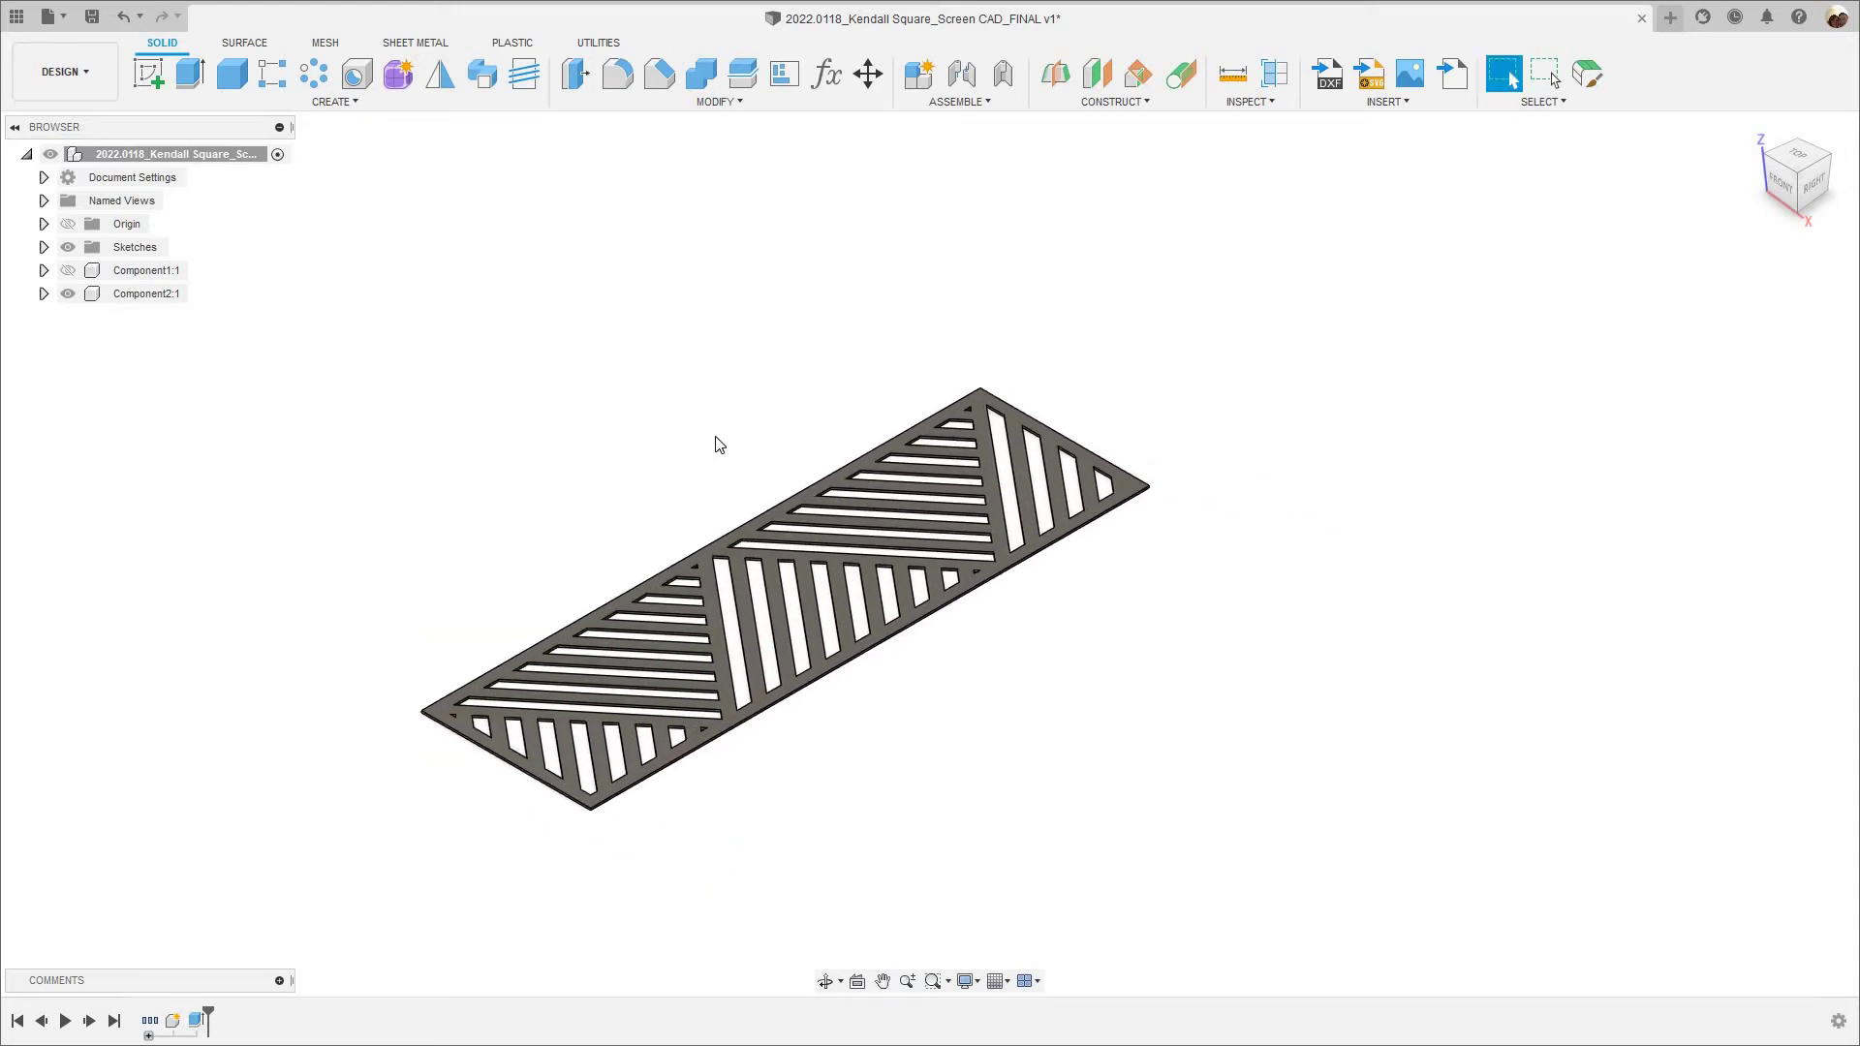
scroll(720, 444, "down", 2)
scroll(1025, 349, "up", 3)
middle_click_drag(1022, 423, 1228, 395)
scroll(688, 472, "up", 1)
middle_click_drag(671, 591, 593, 410)
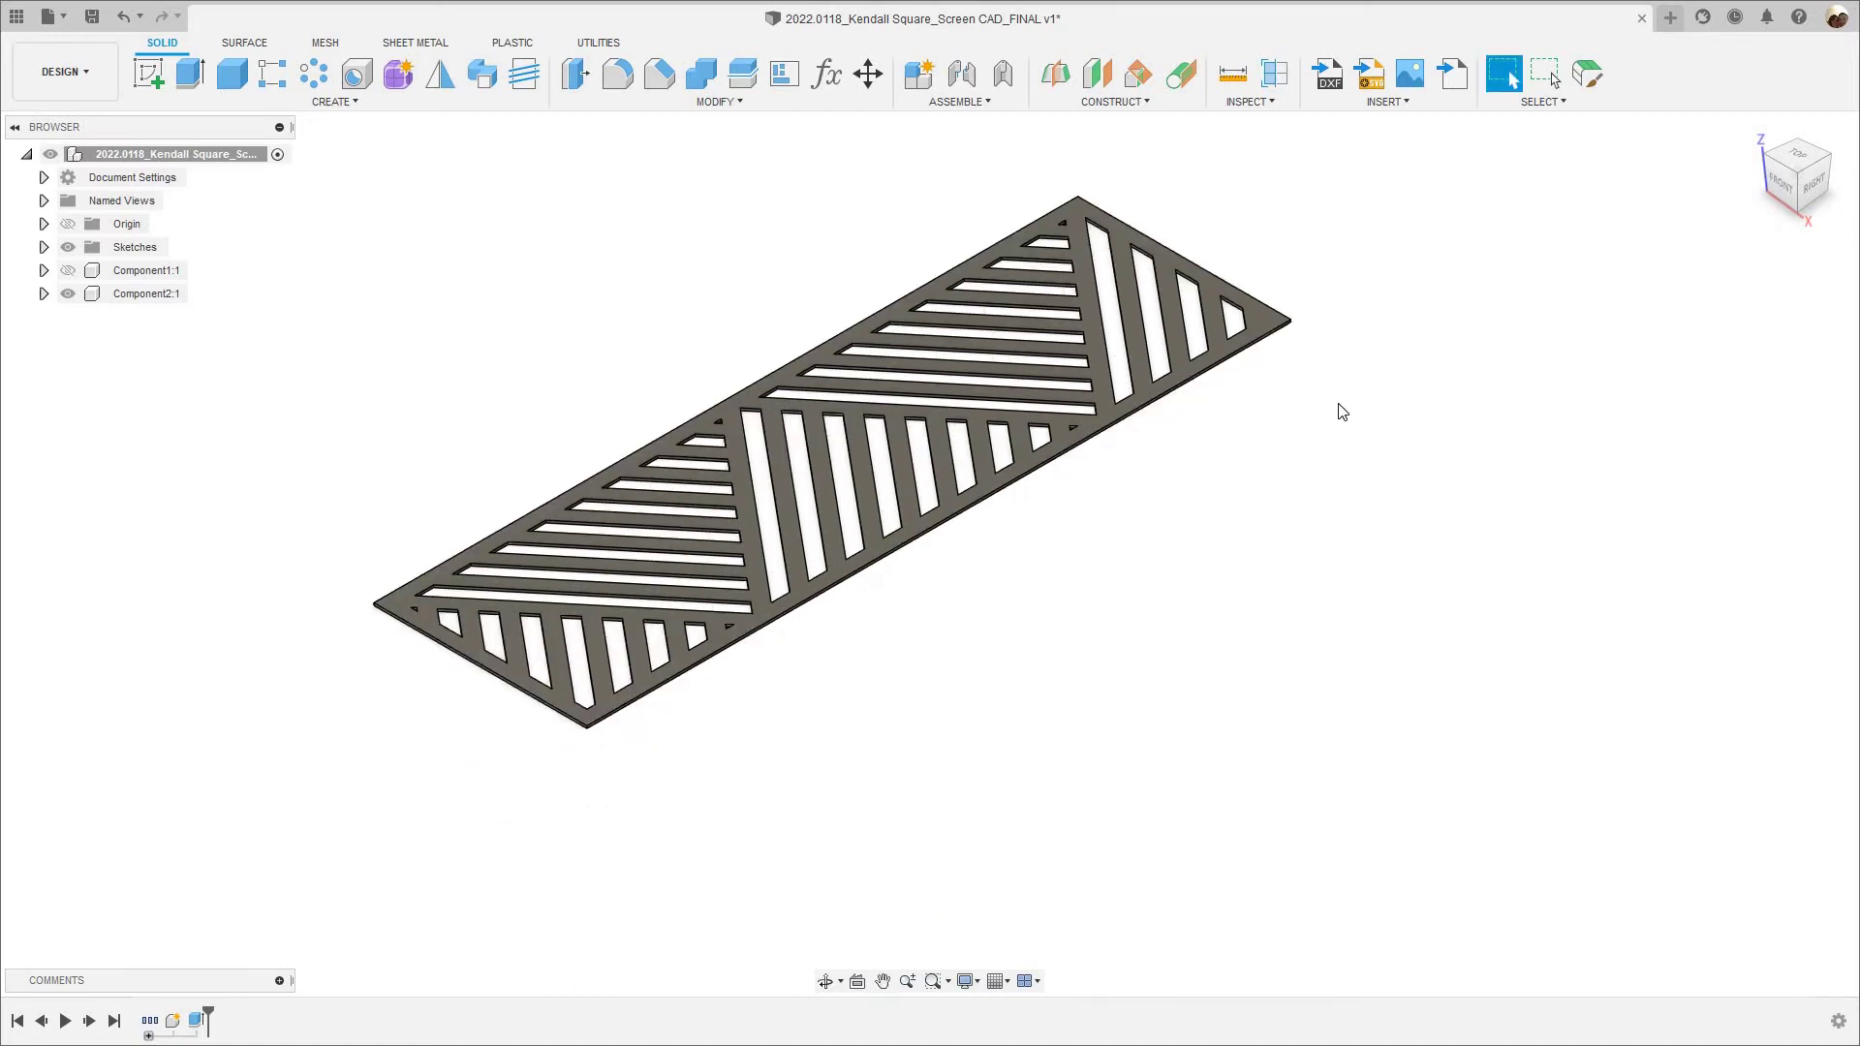
scroll(1342, 412, "down", 1)
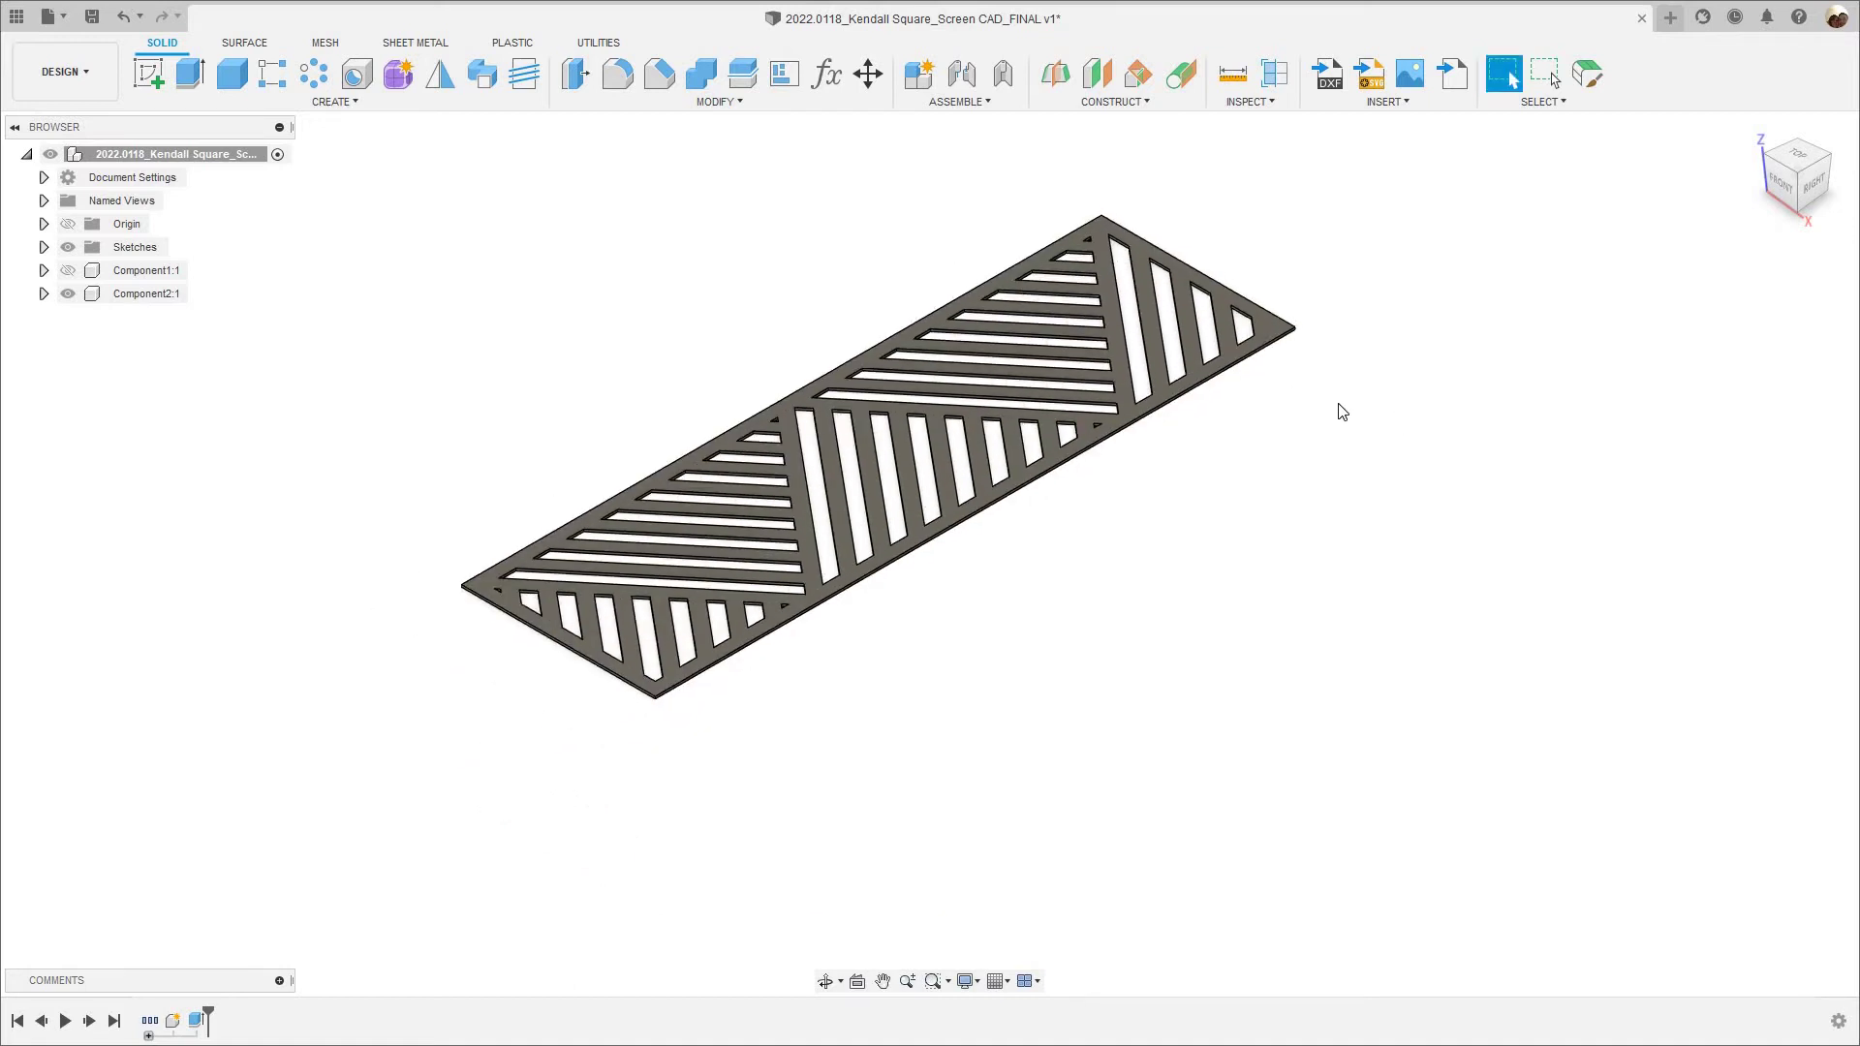
Find the MDF Board appearance in the library and apply it to the extruded slotted panel.
key("a")
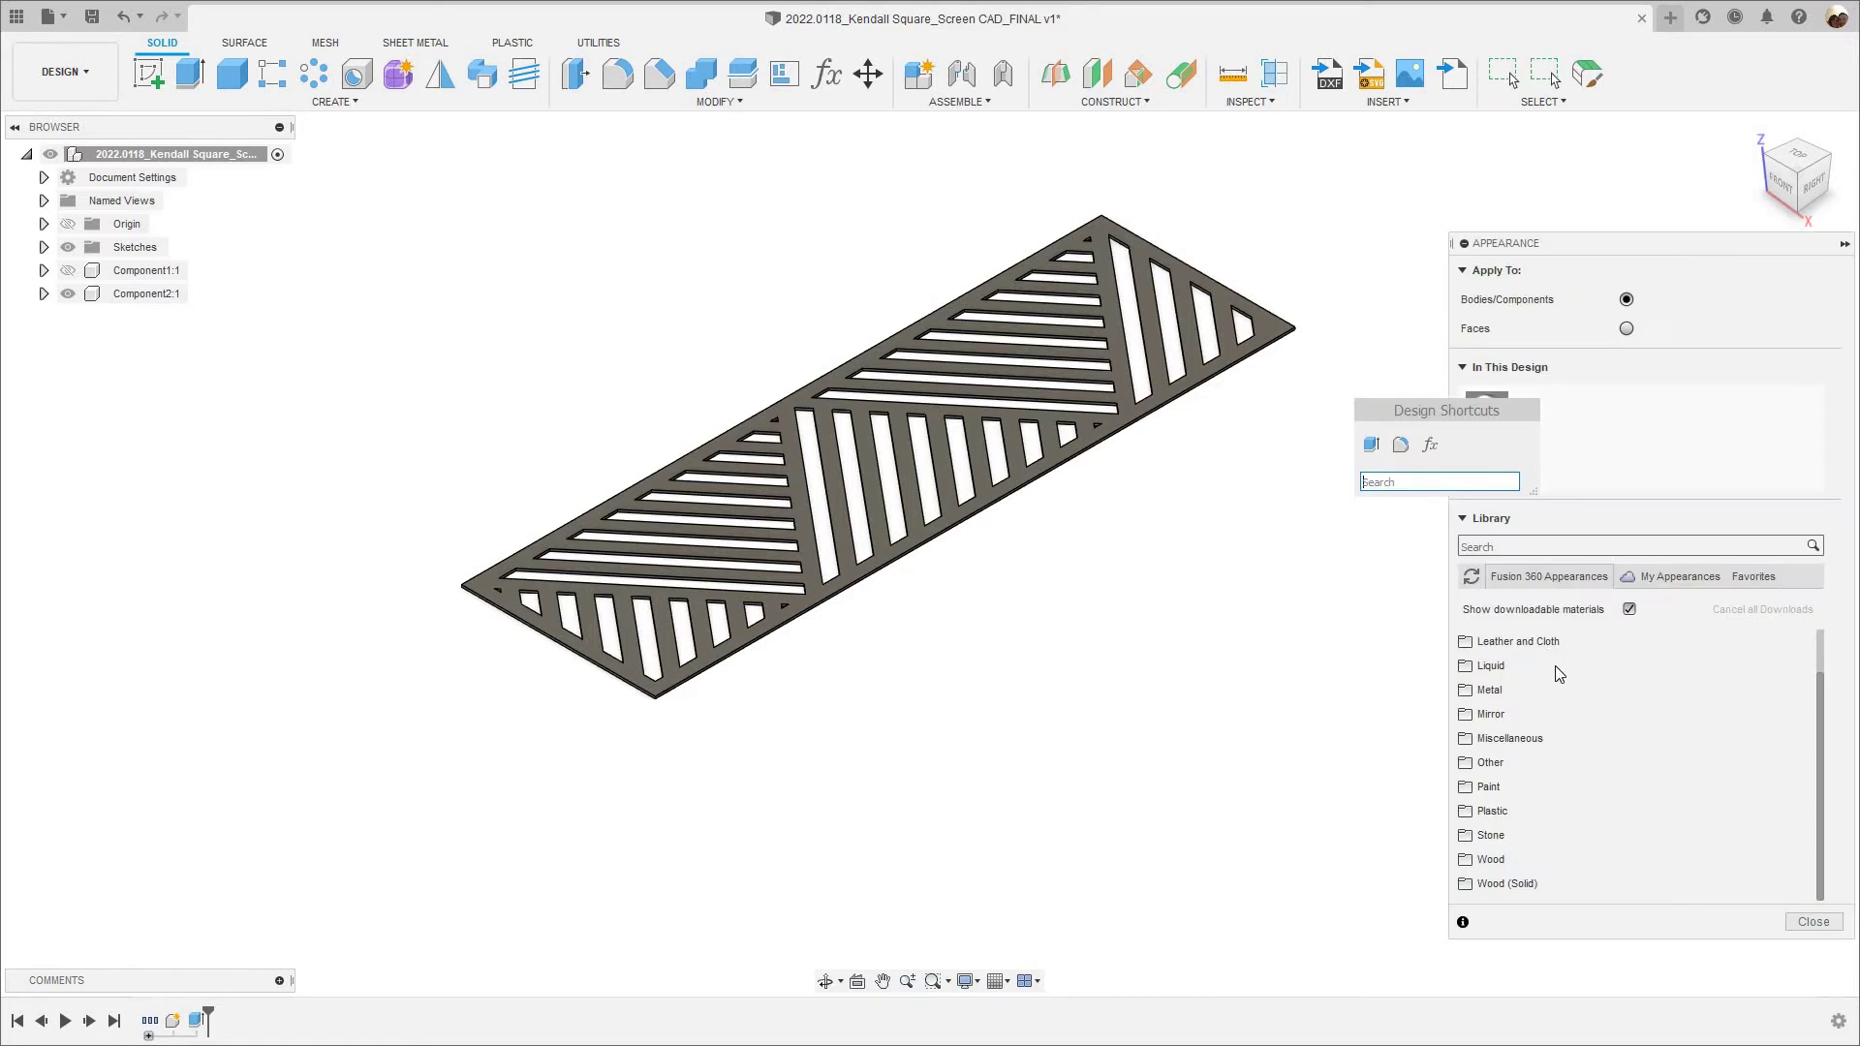
left_click(1484, 547)
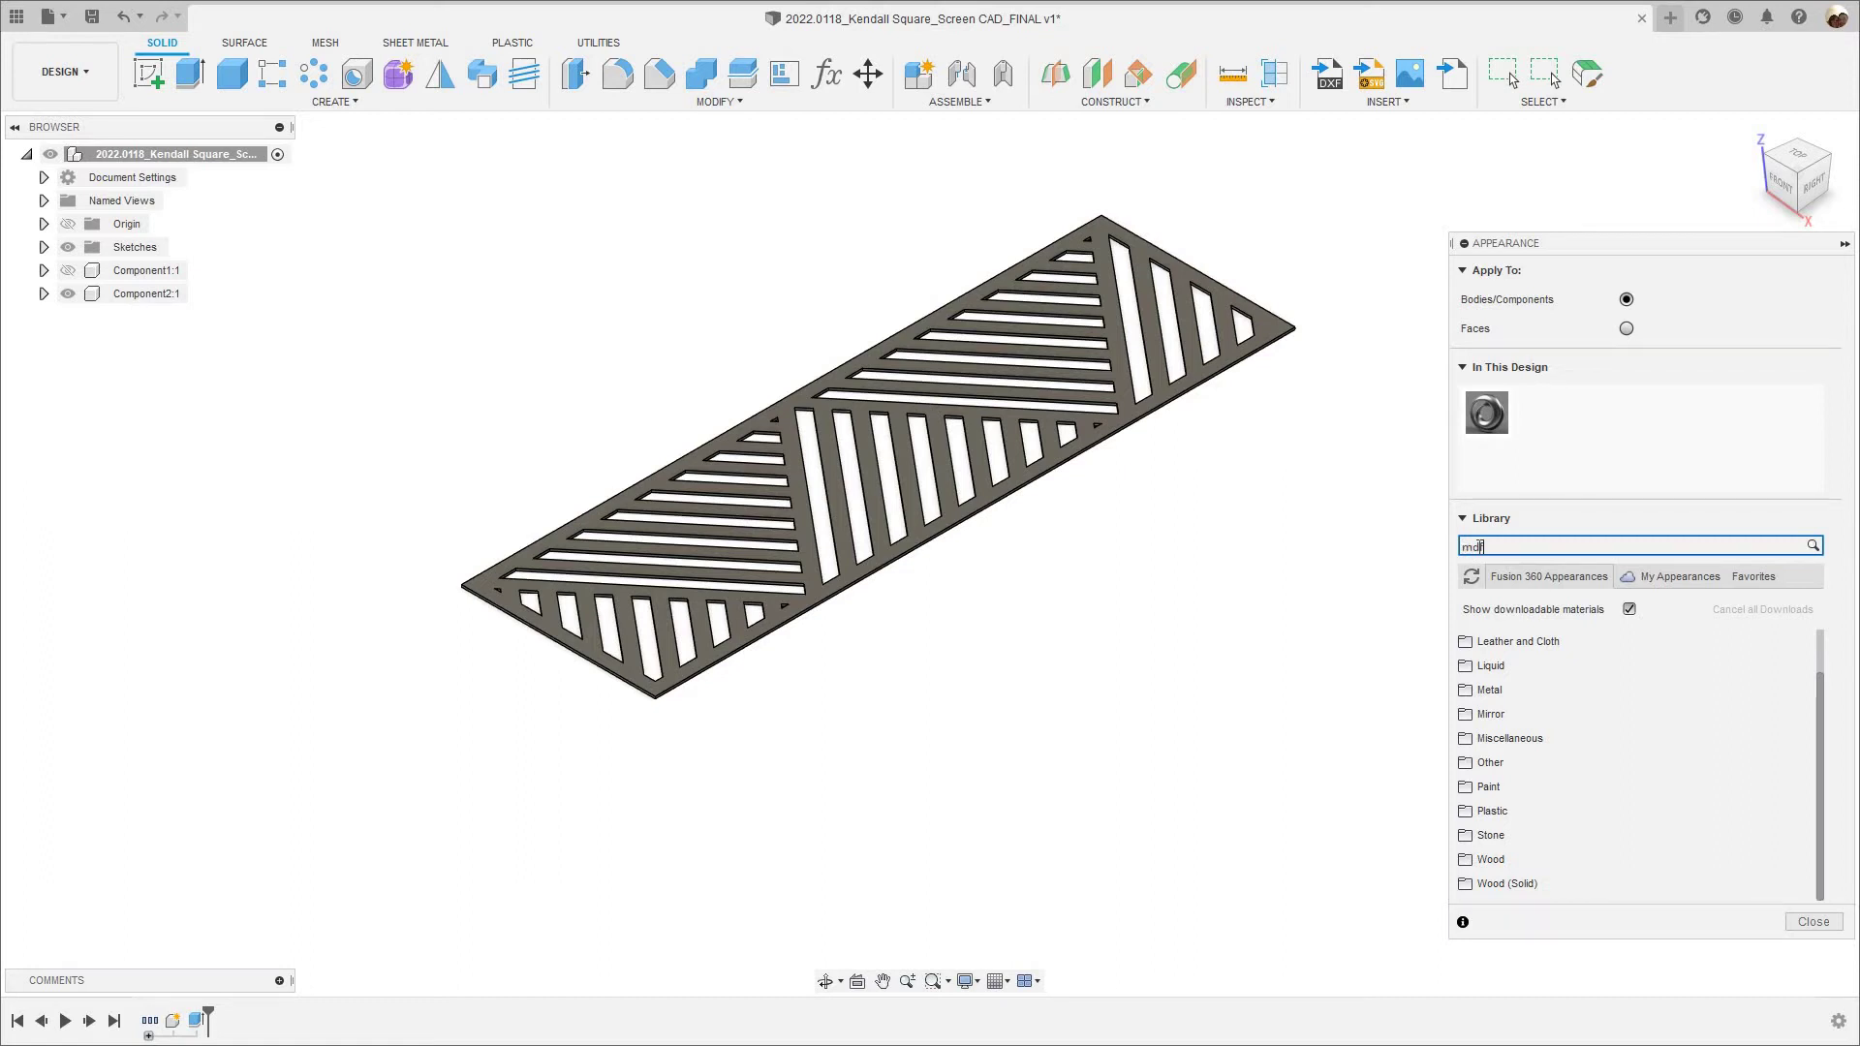
left_click(1523, 710)
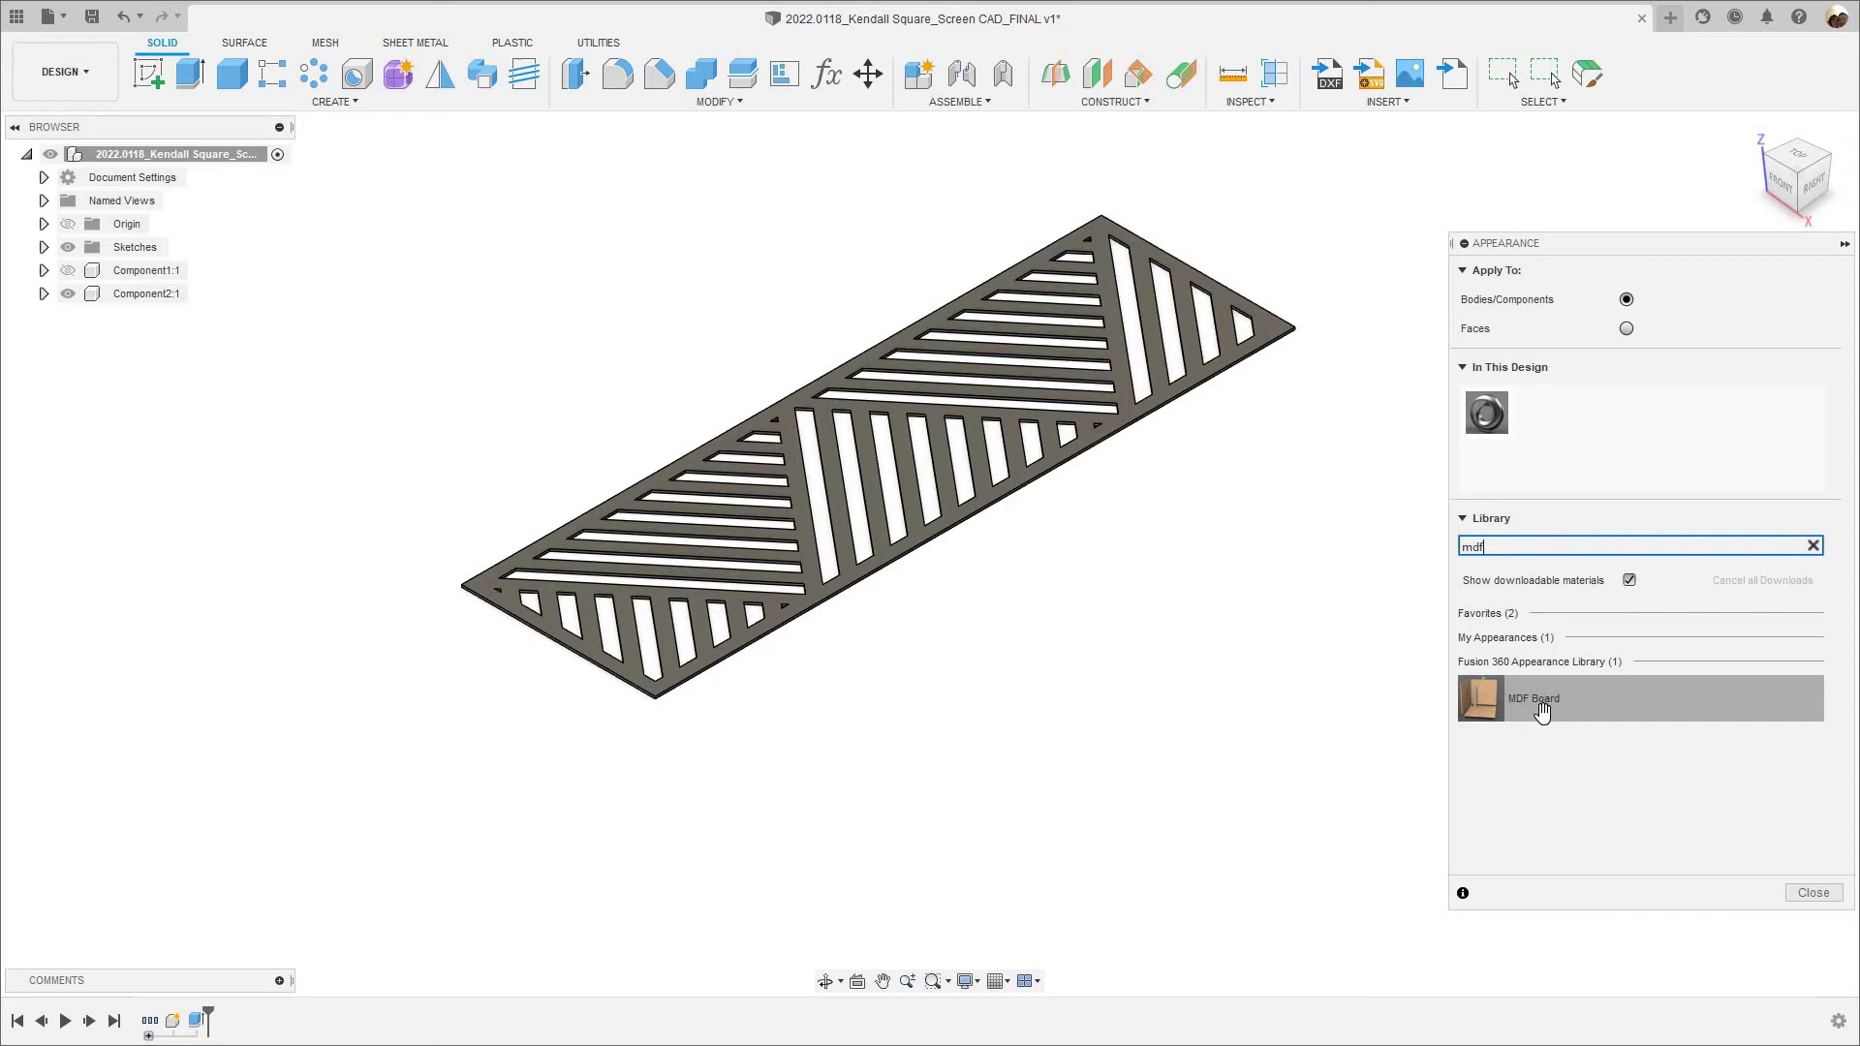
left_click_drag(1541, 712, 1072, 248)
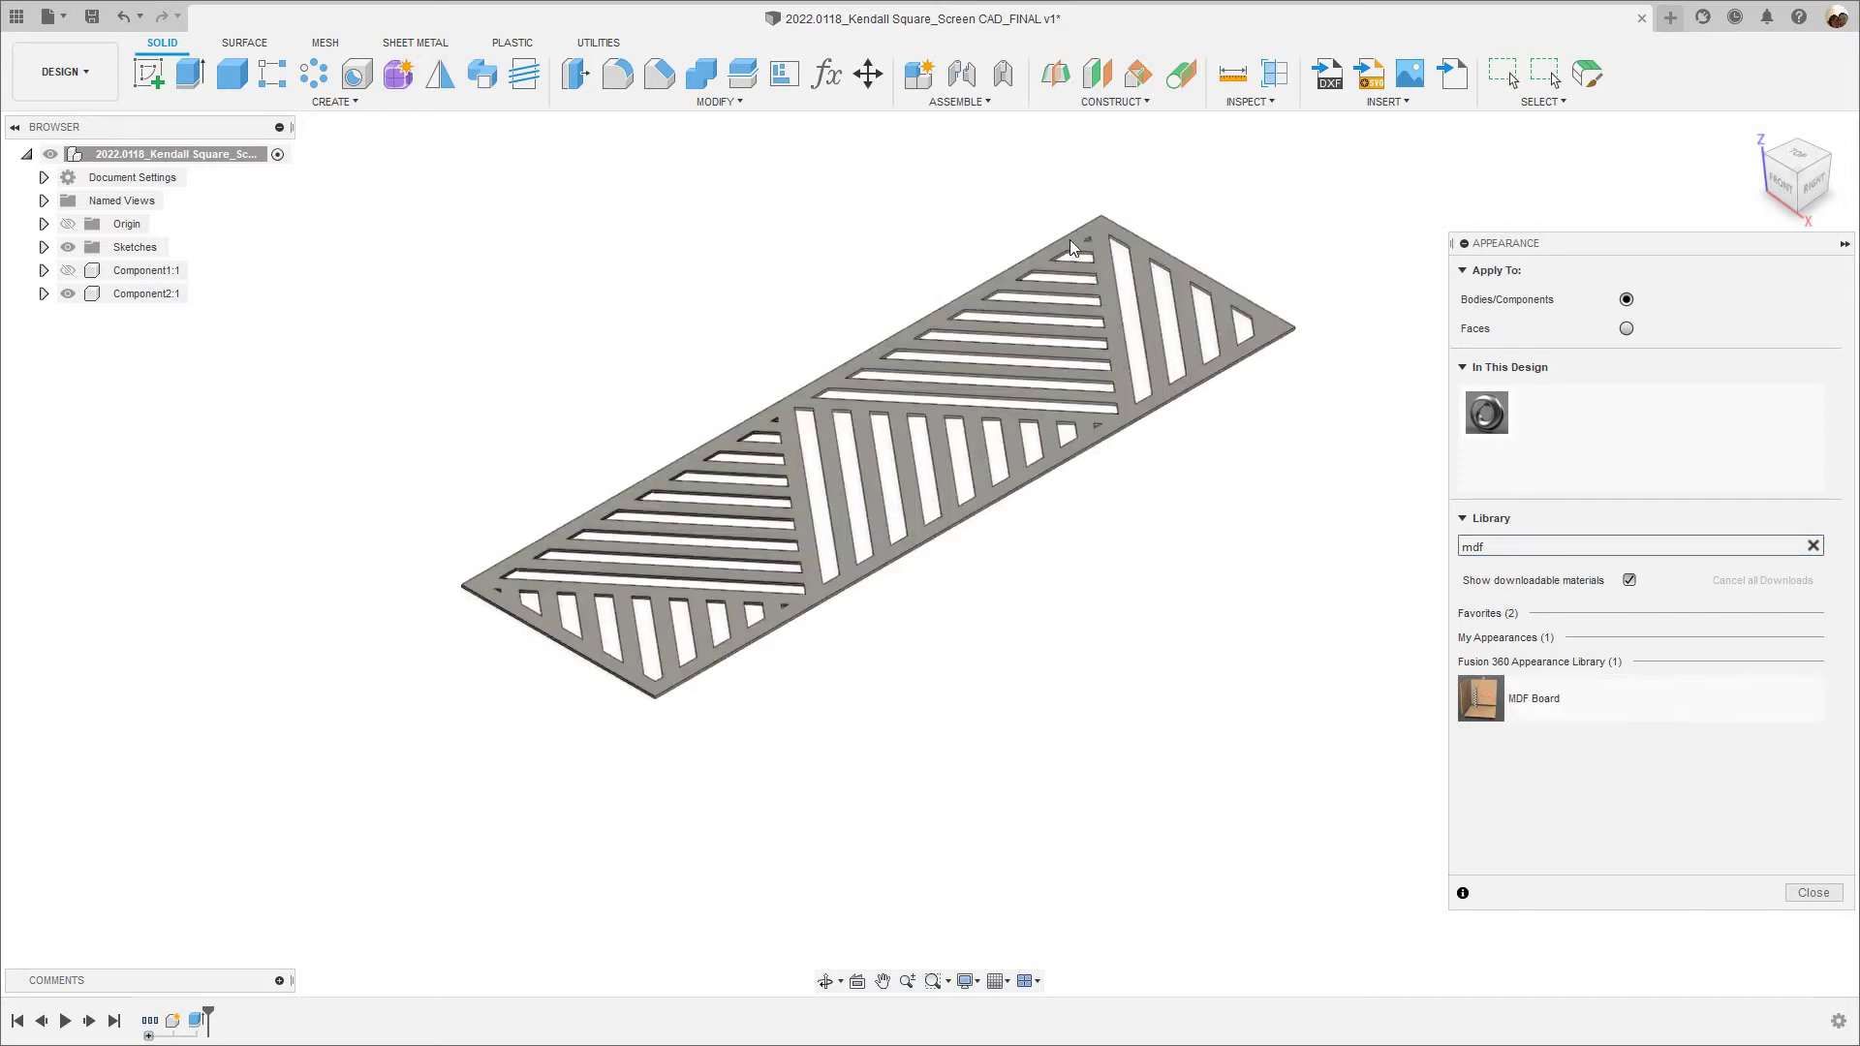
left_click(1812, 892)
scroll(616, 344, "up", 2)
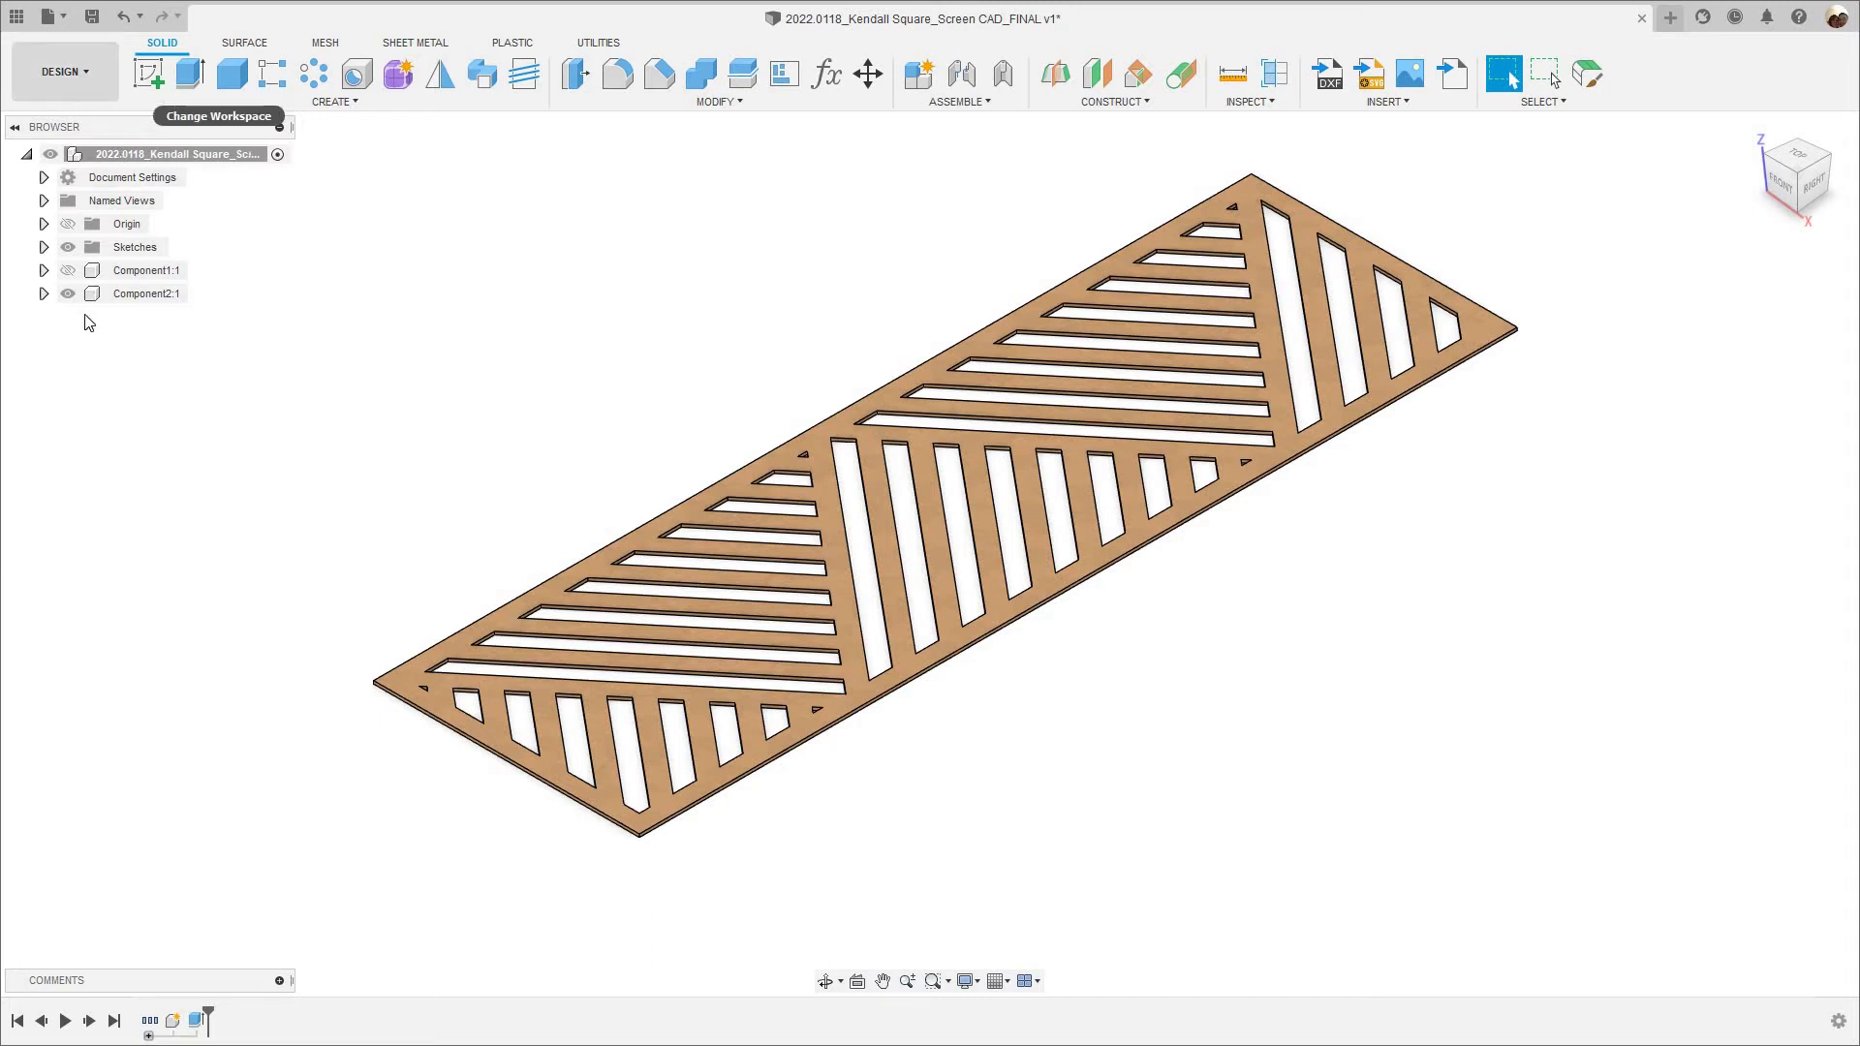
Switch to the Manufacture workspace and begin a new milling setup for the slotted panel.
left_click(65, 71)
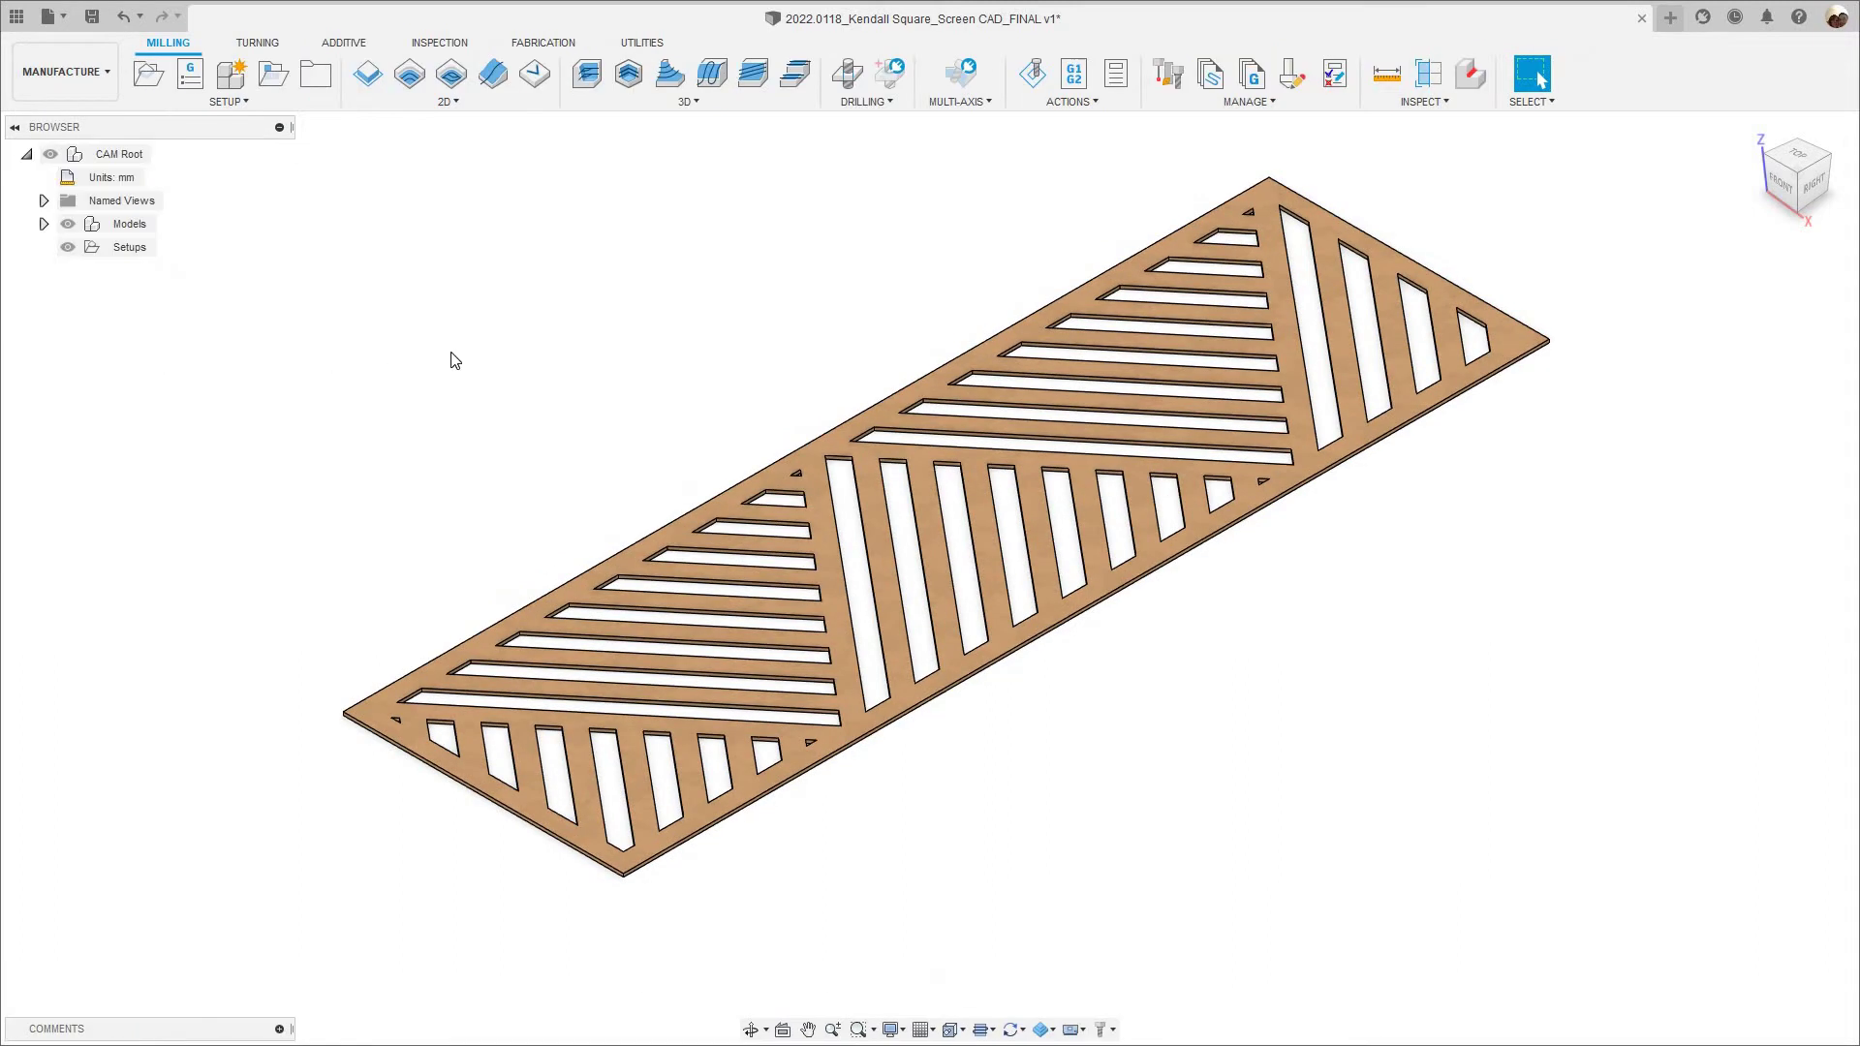
scroll(419, 415, "down", 2)
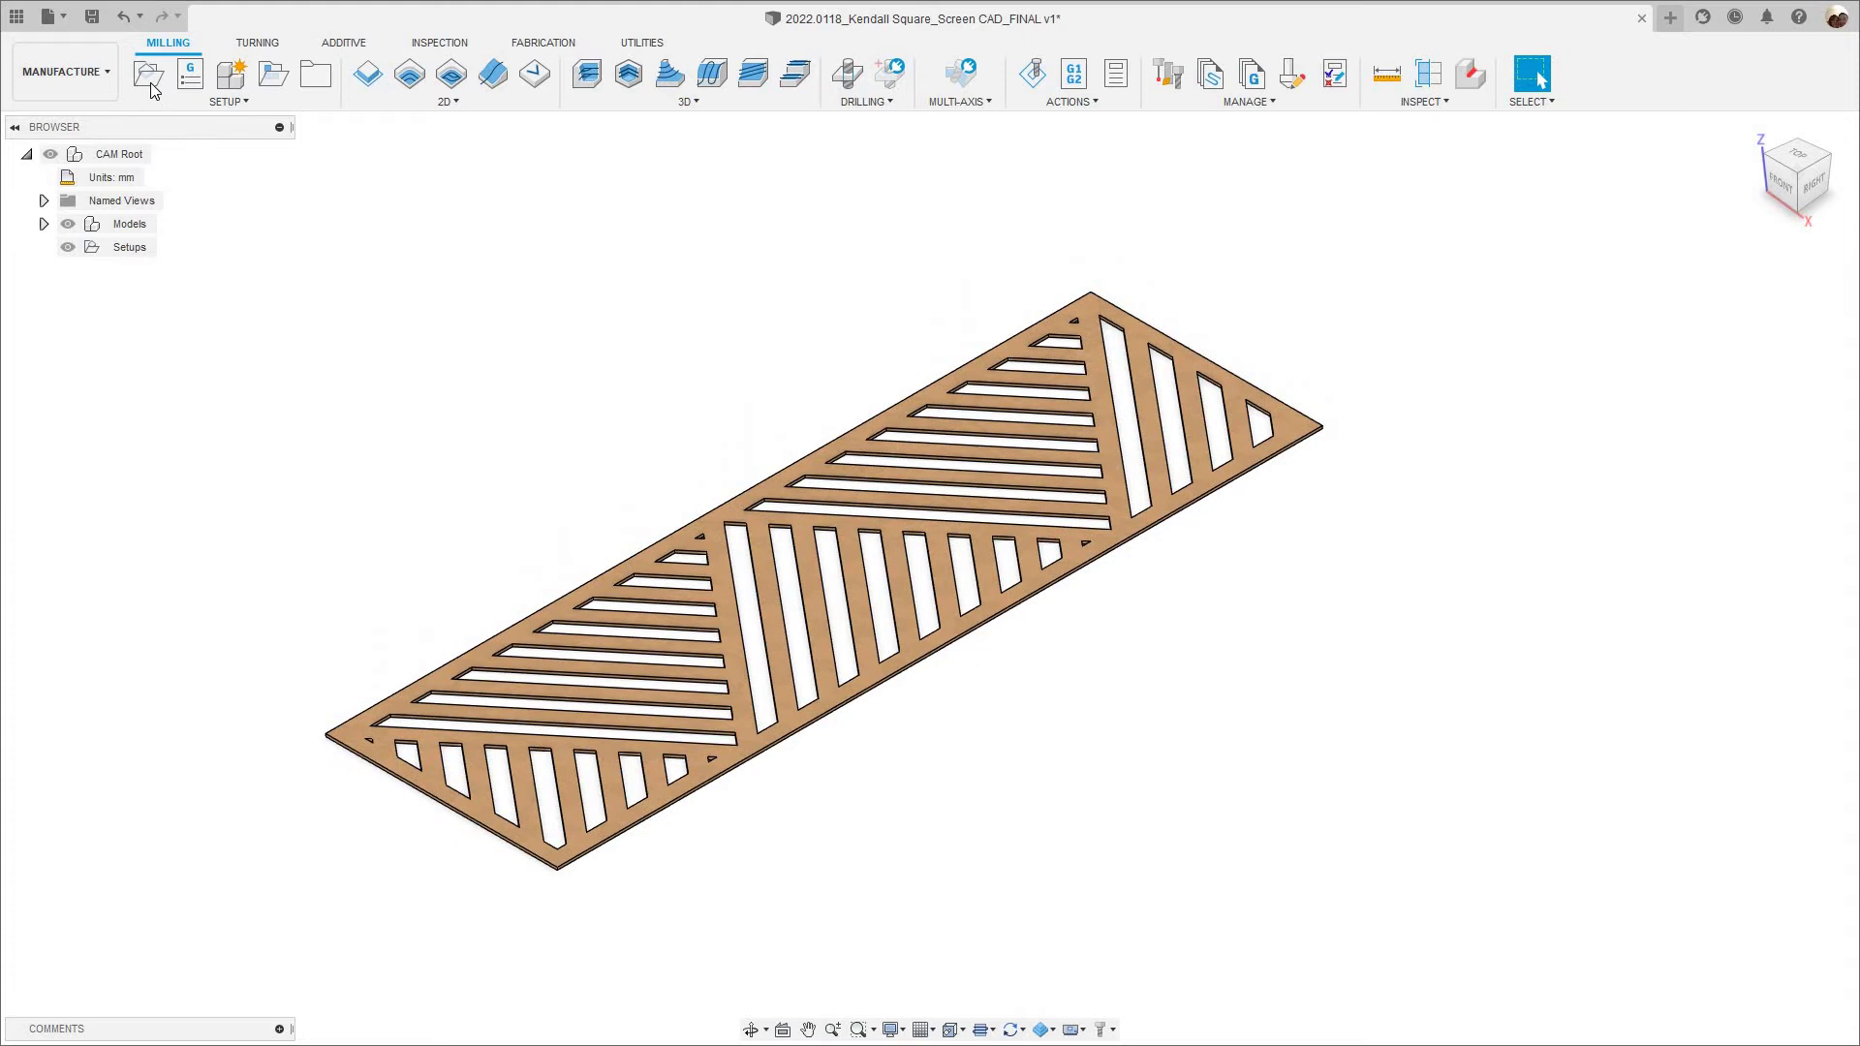
left_click(150, 85)
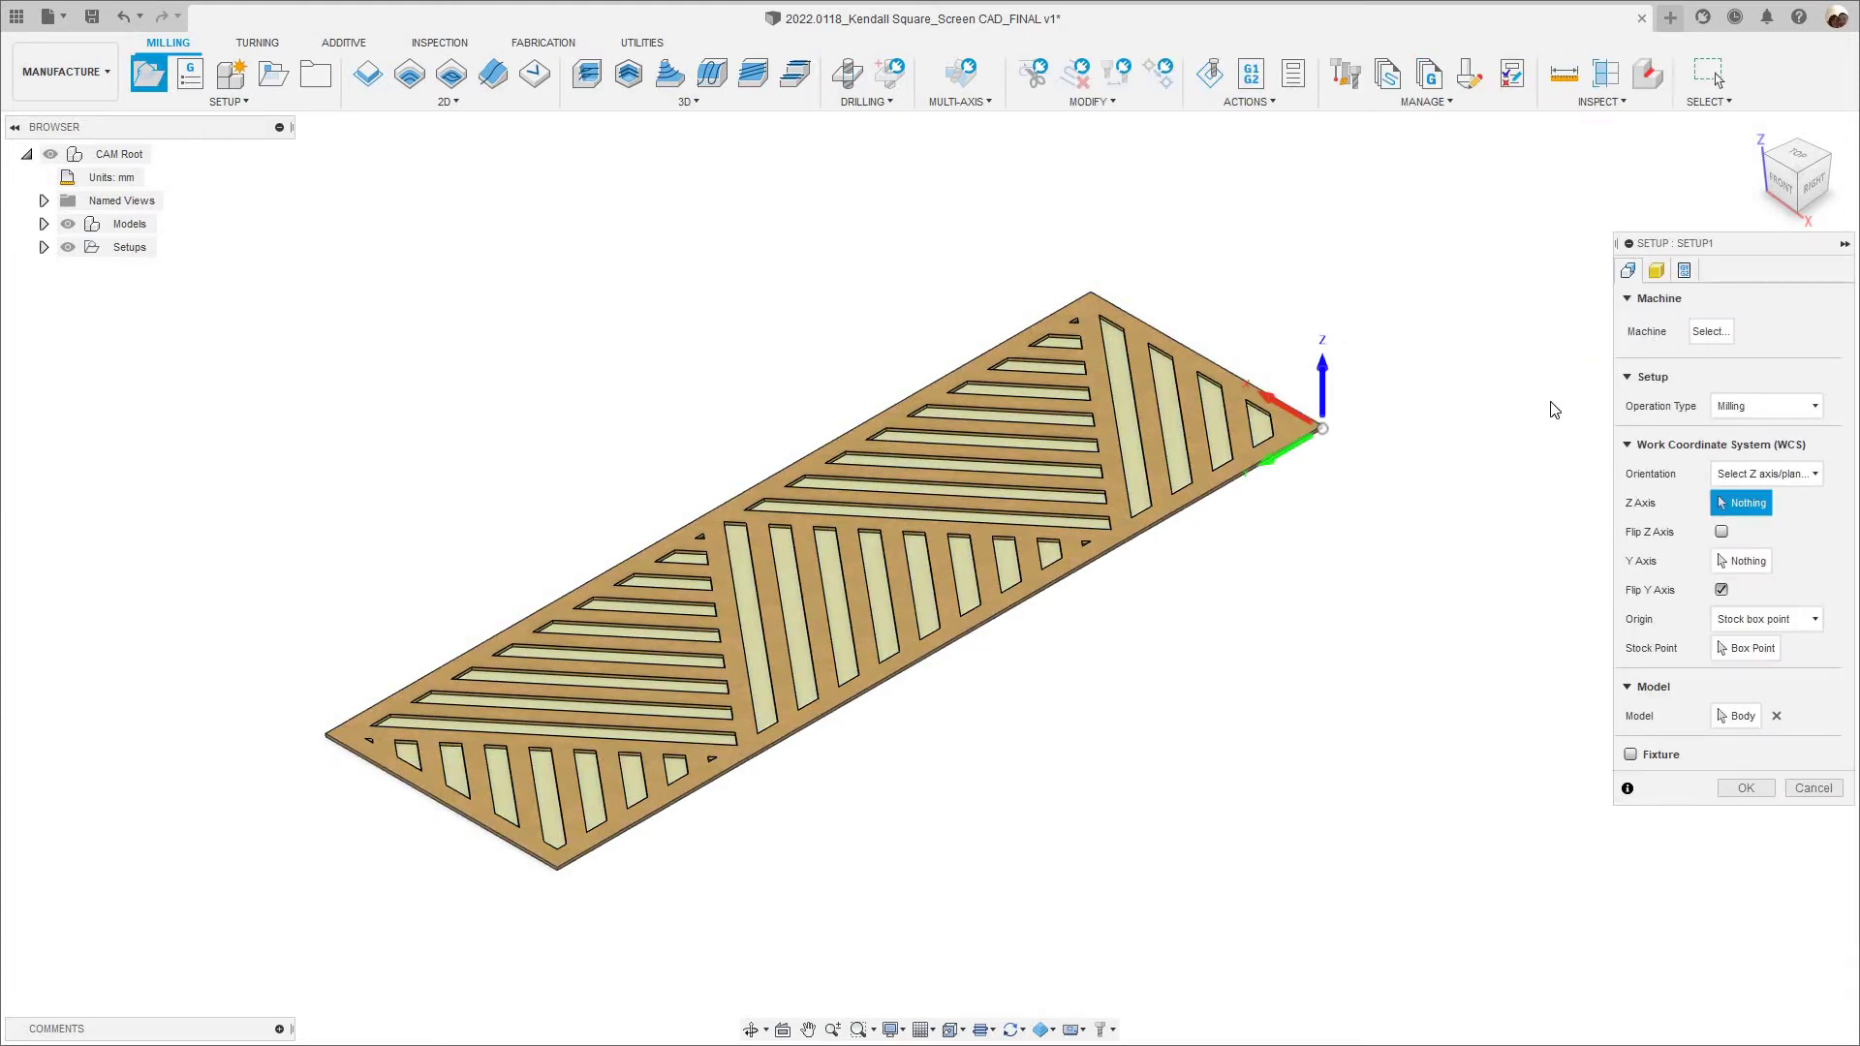
Orient the setup's work coordinate system with Z from the panel's top face and Y along its short end edge.
scroll(1118, 381, "up", 6)
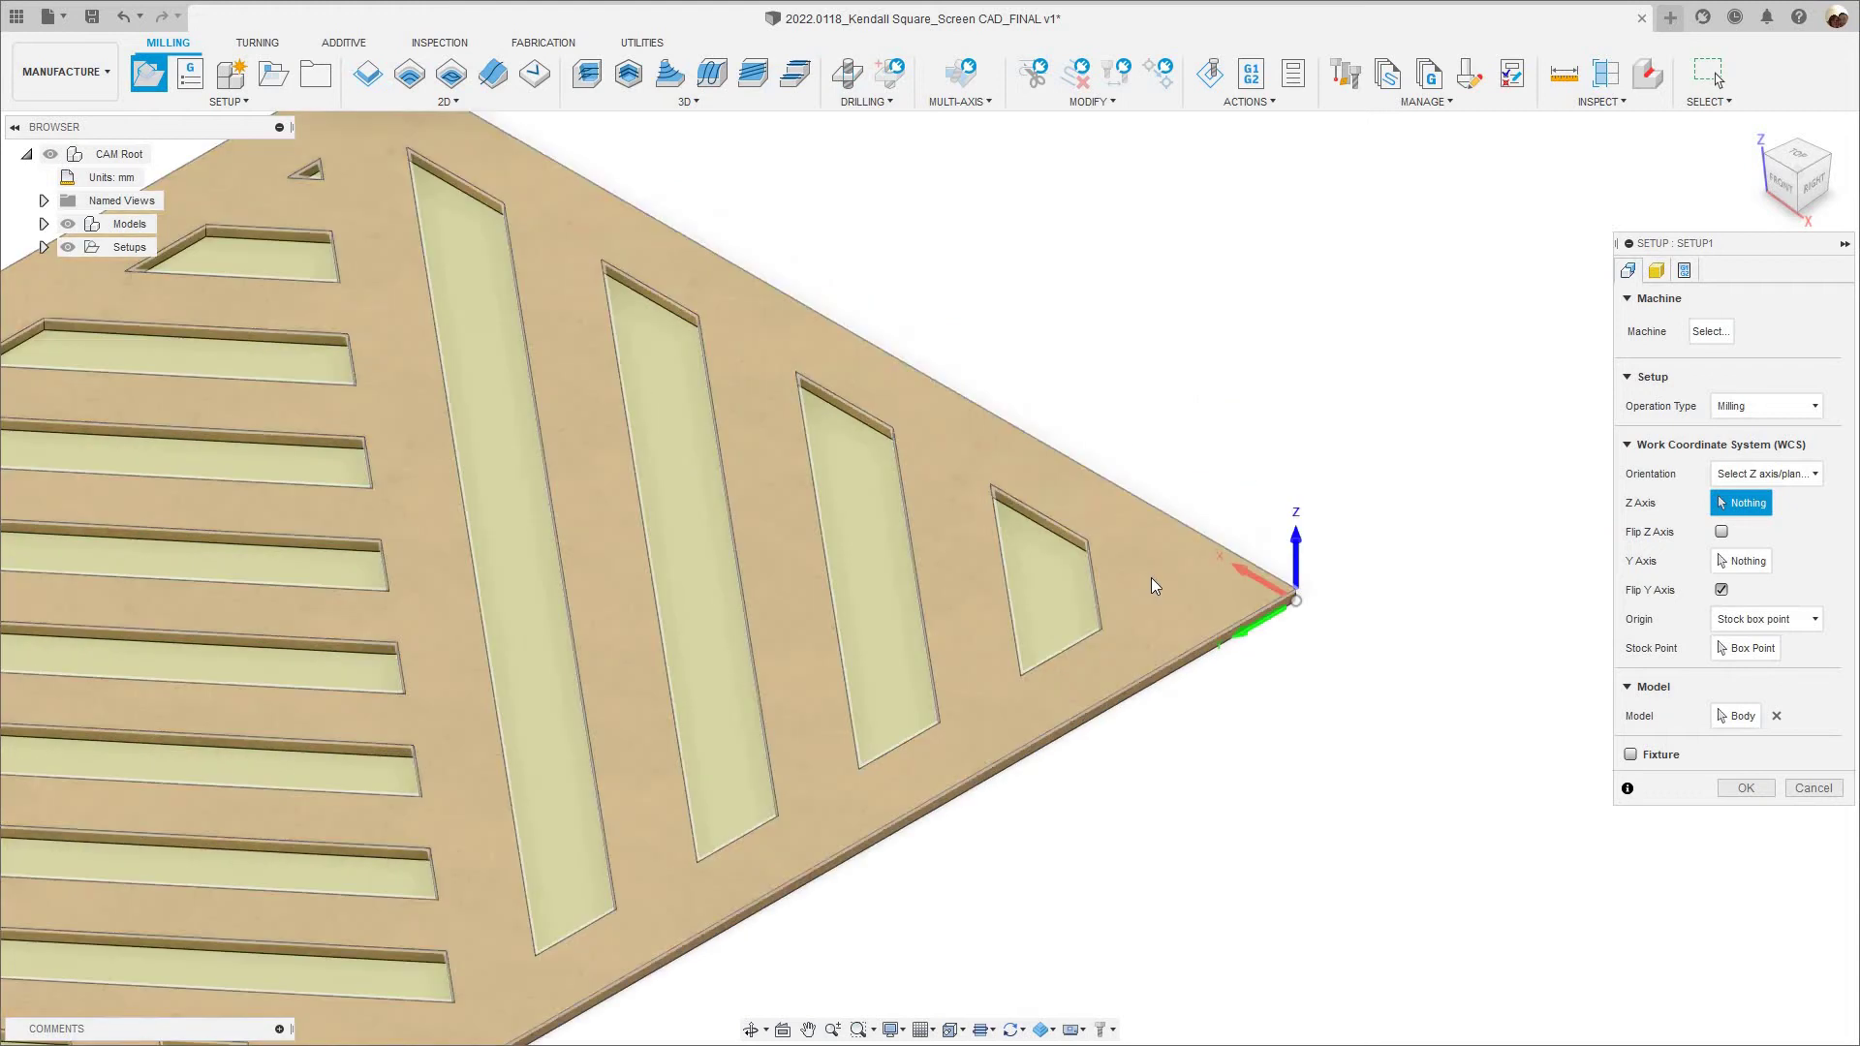
scroll(1166, 411, "down", 5)
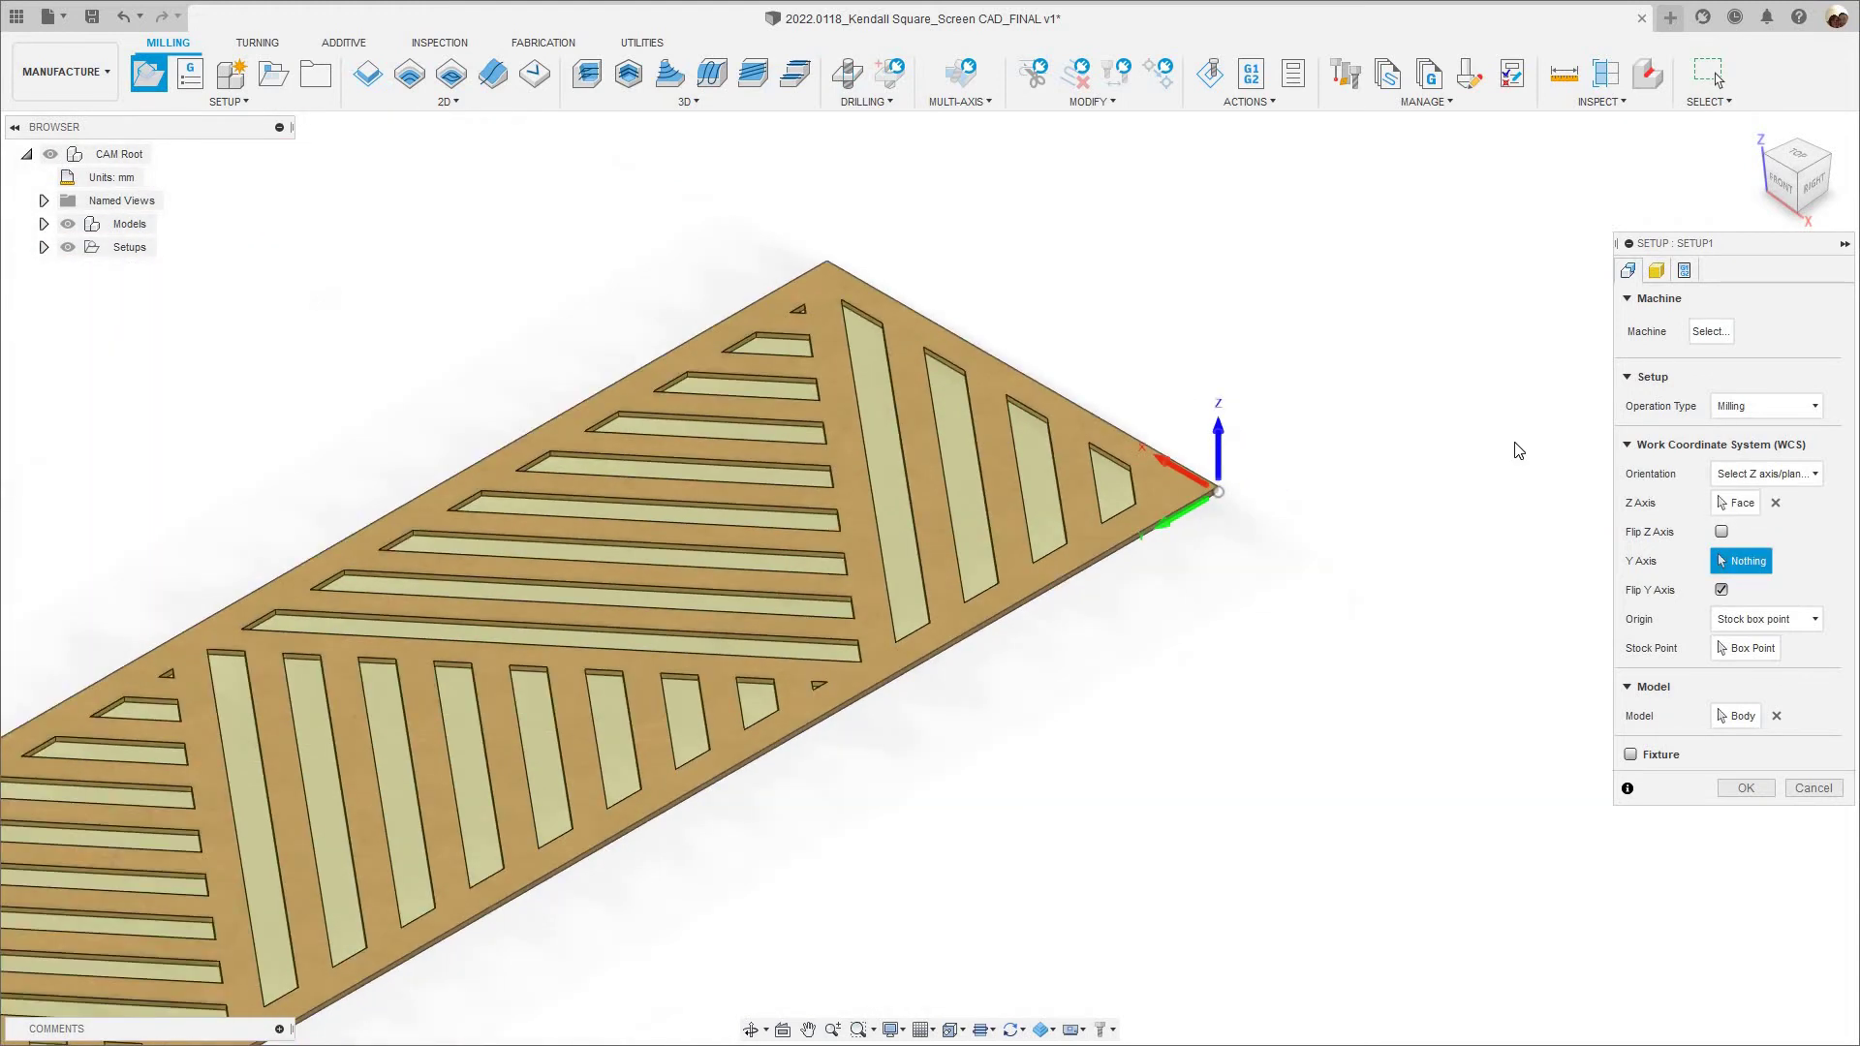
scroll(1129, 499, "up", 4)
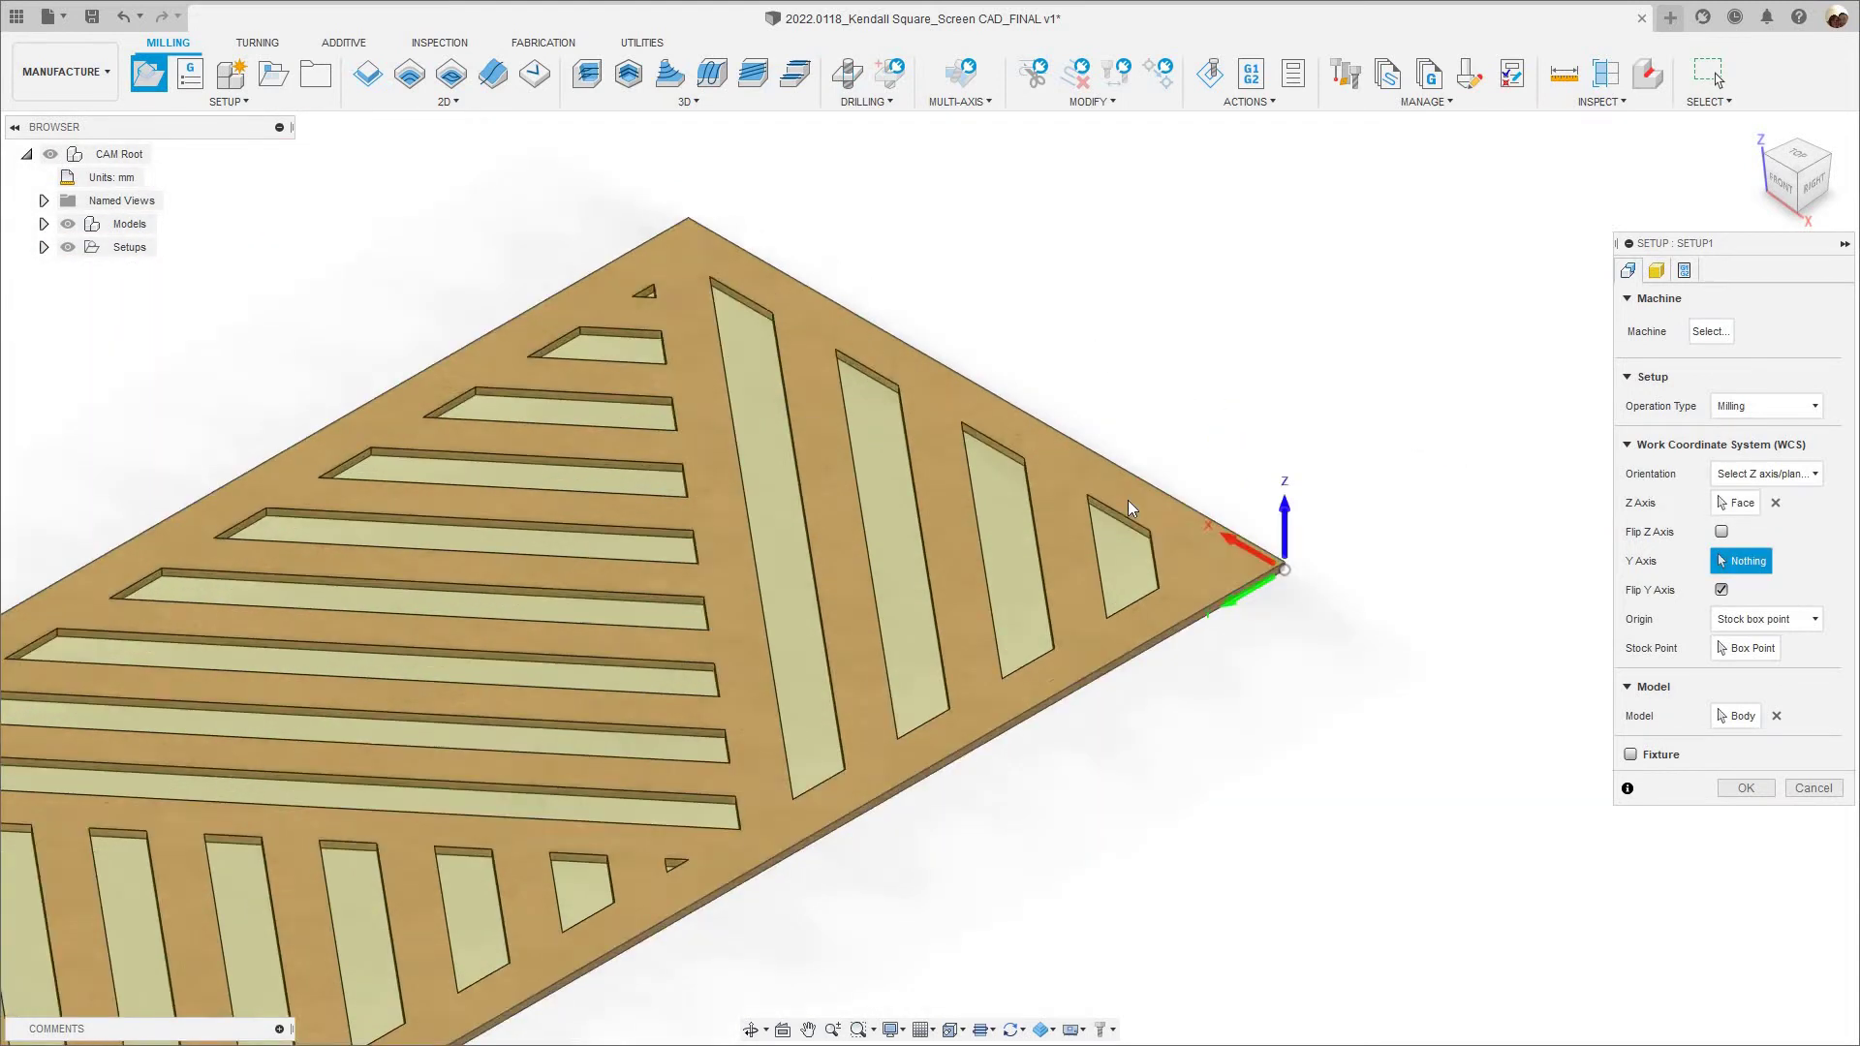
left_click(1099, 492)
scroll(1109, 469, "down", 4)
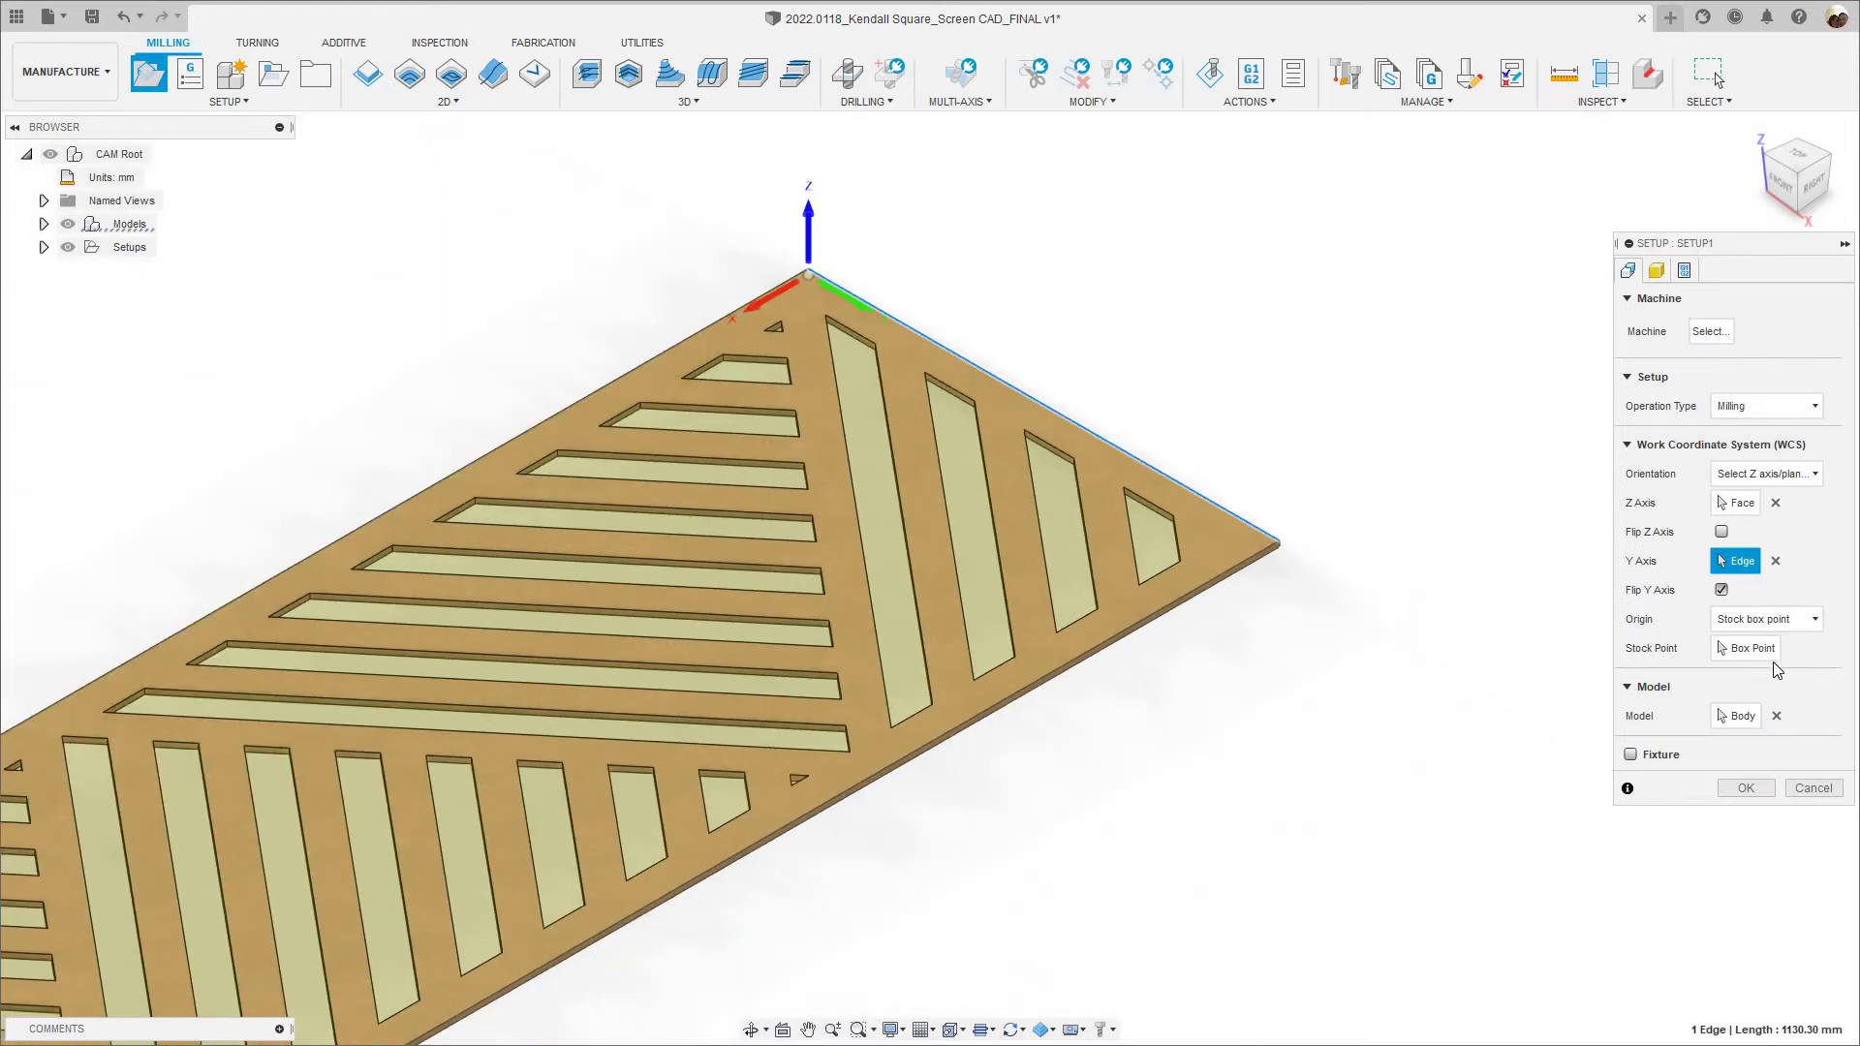
Place the setup's origin on the stock box point at the bottom of the panel's rear corner.
left_click(1750, 647)
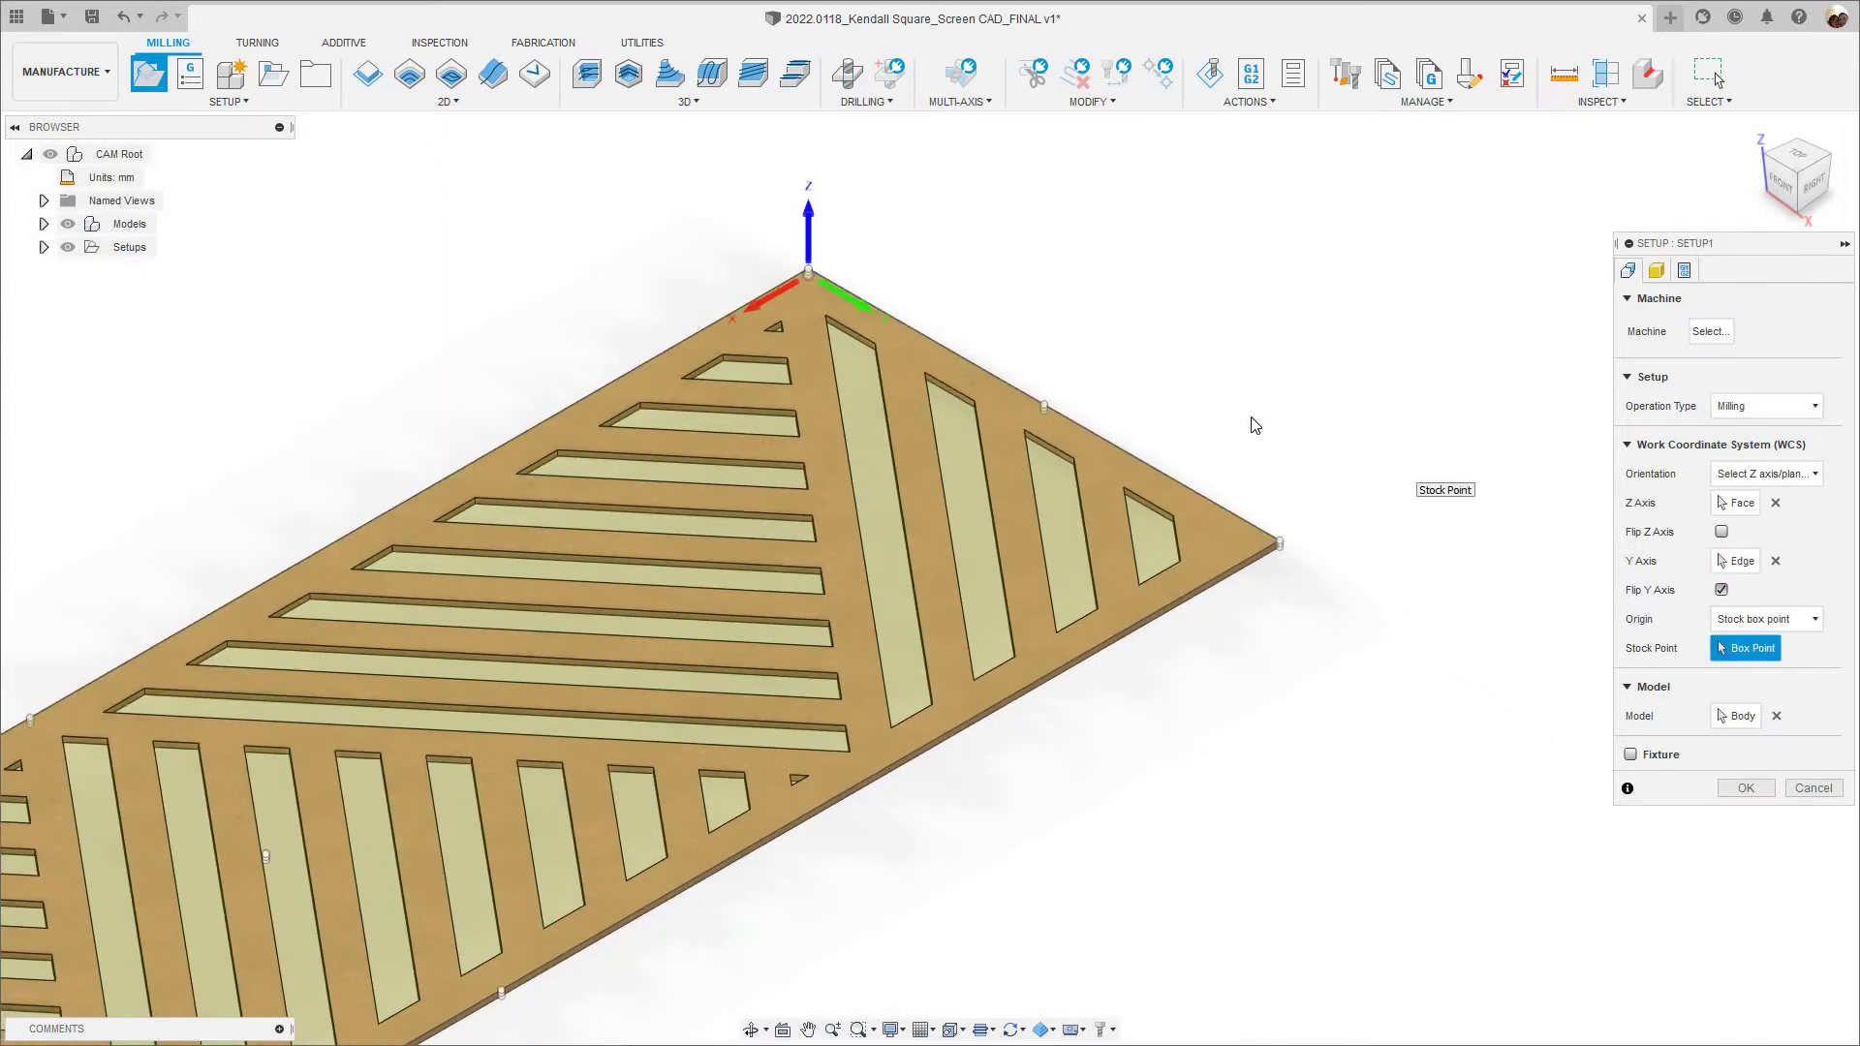
middle_click_drag(945, 548, 1173, 559, "shift")
scroll(1172, 559, "up", 10)
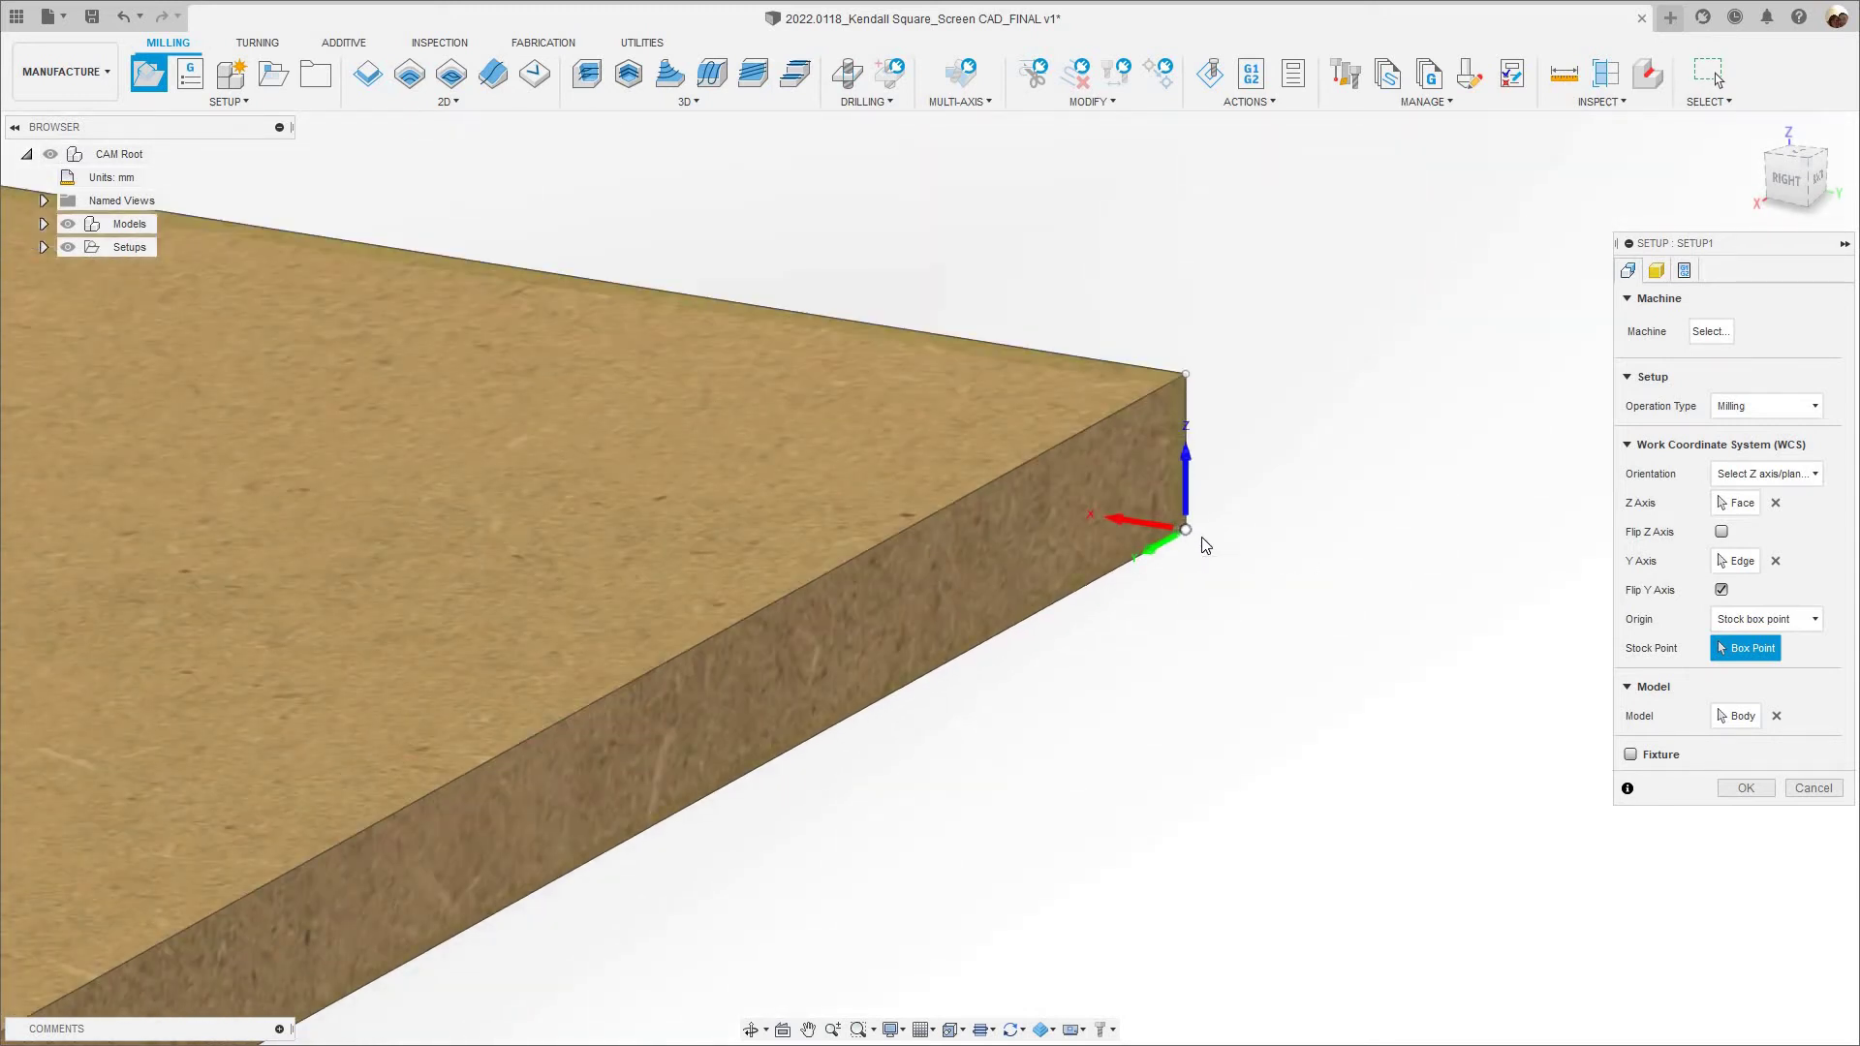
scroll(1201, 540, "down", 3)
scroll(1524, 451, "down", 3)
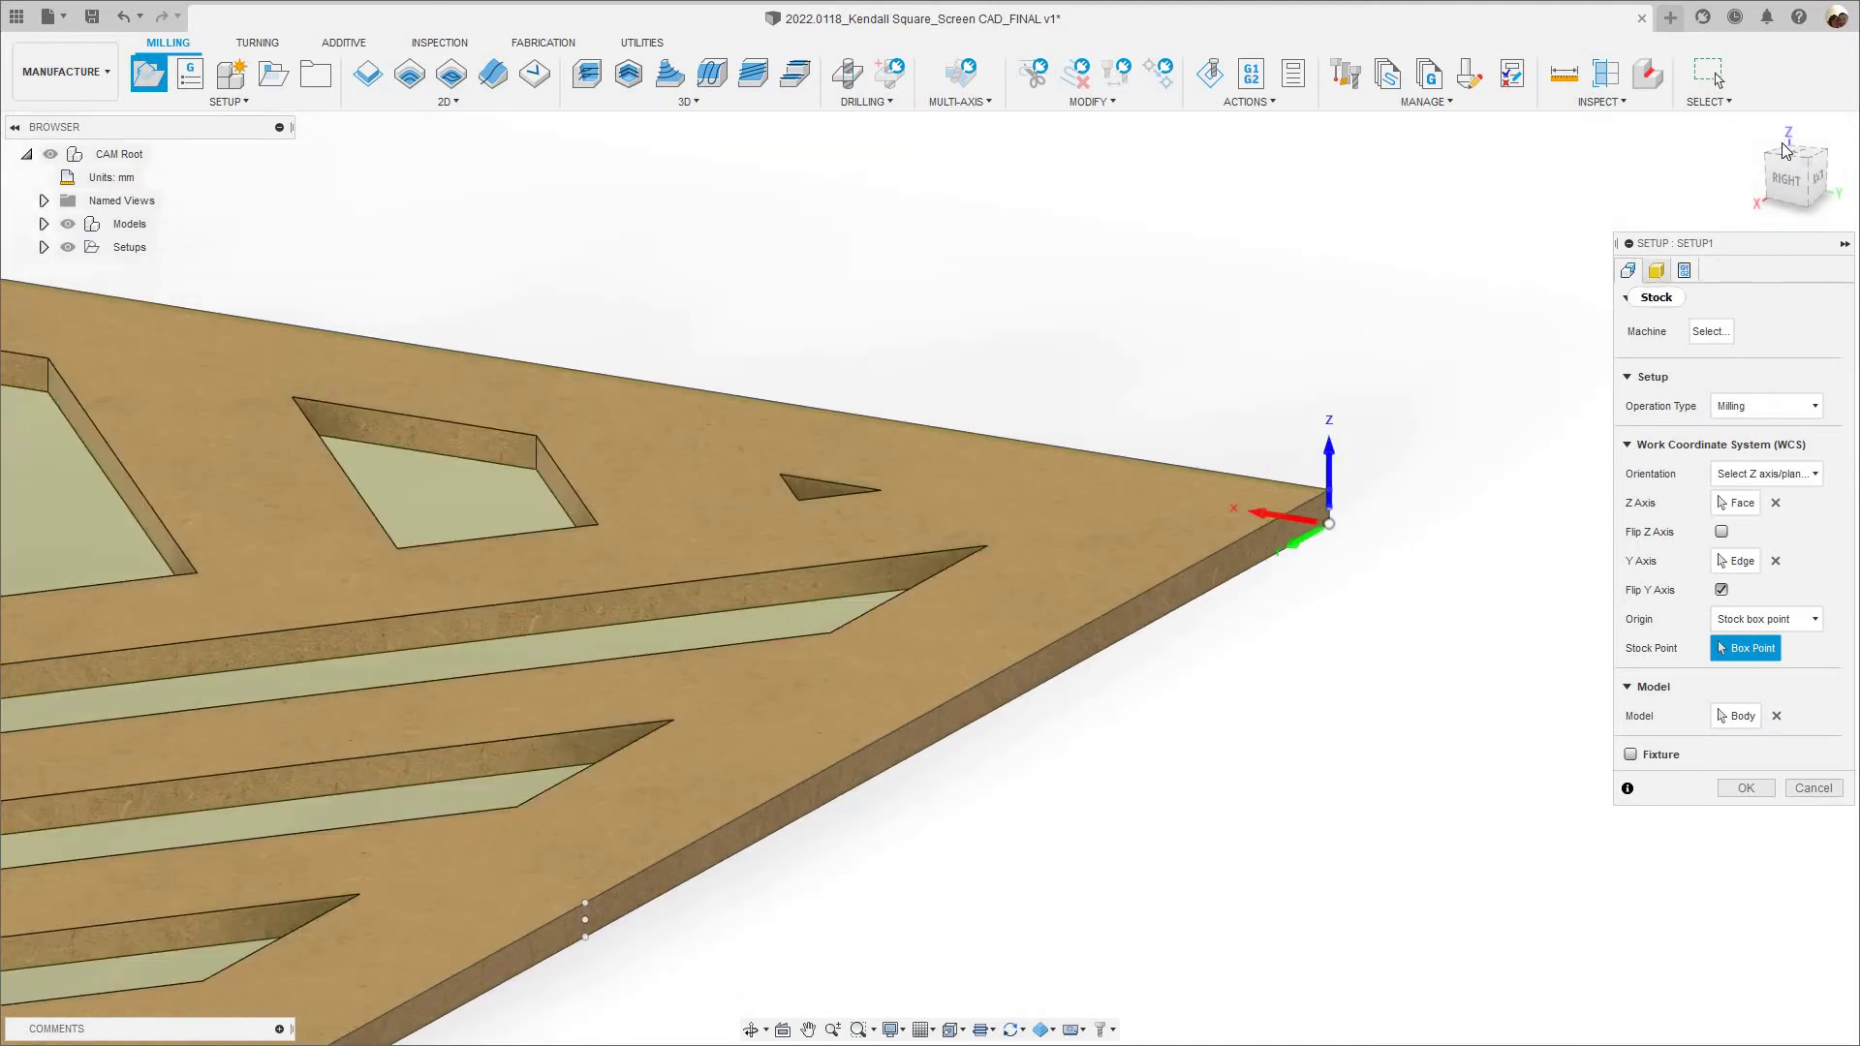
left_click(1753, 129)
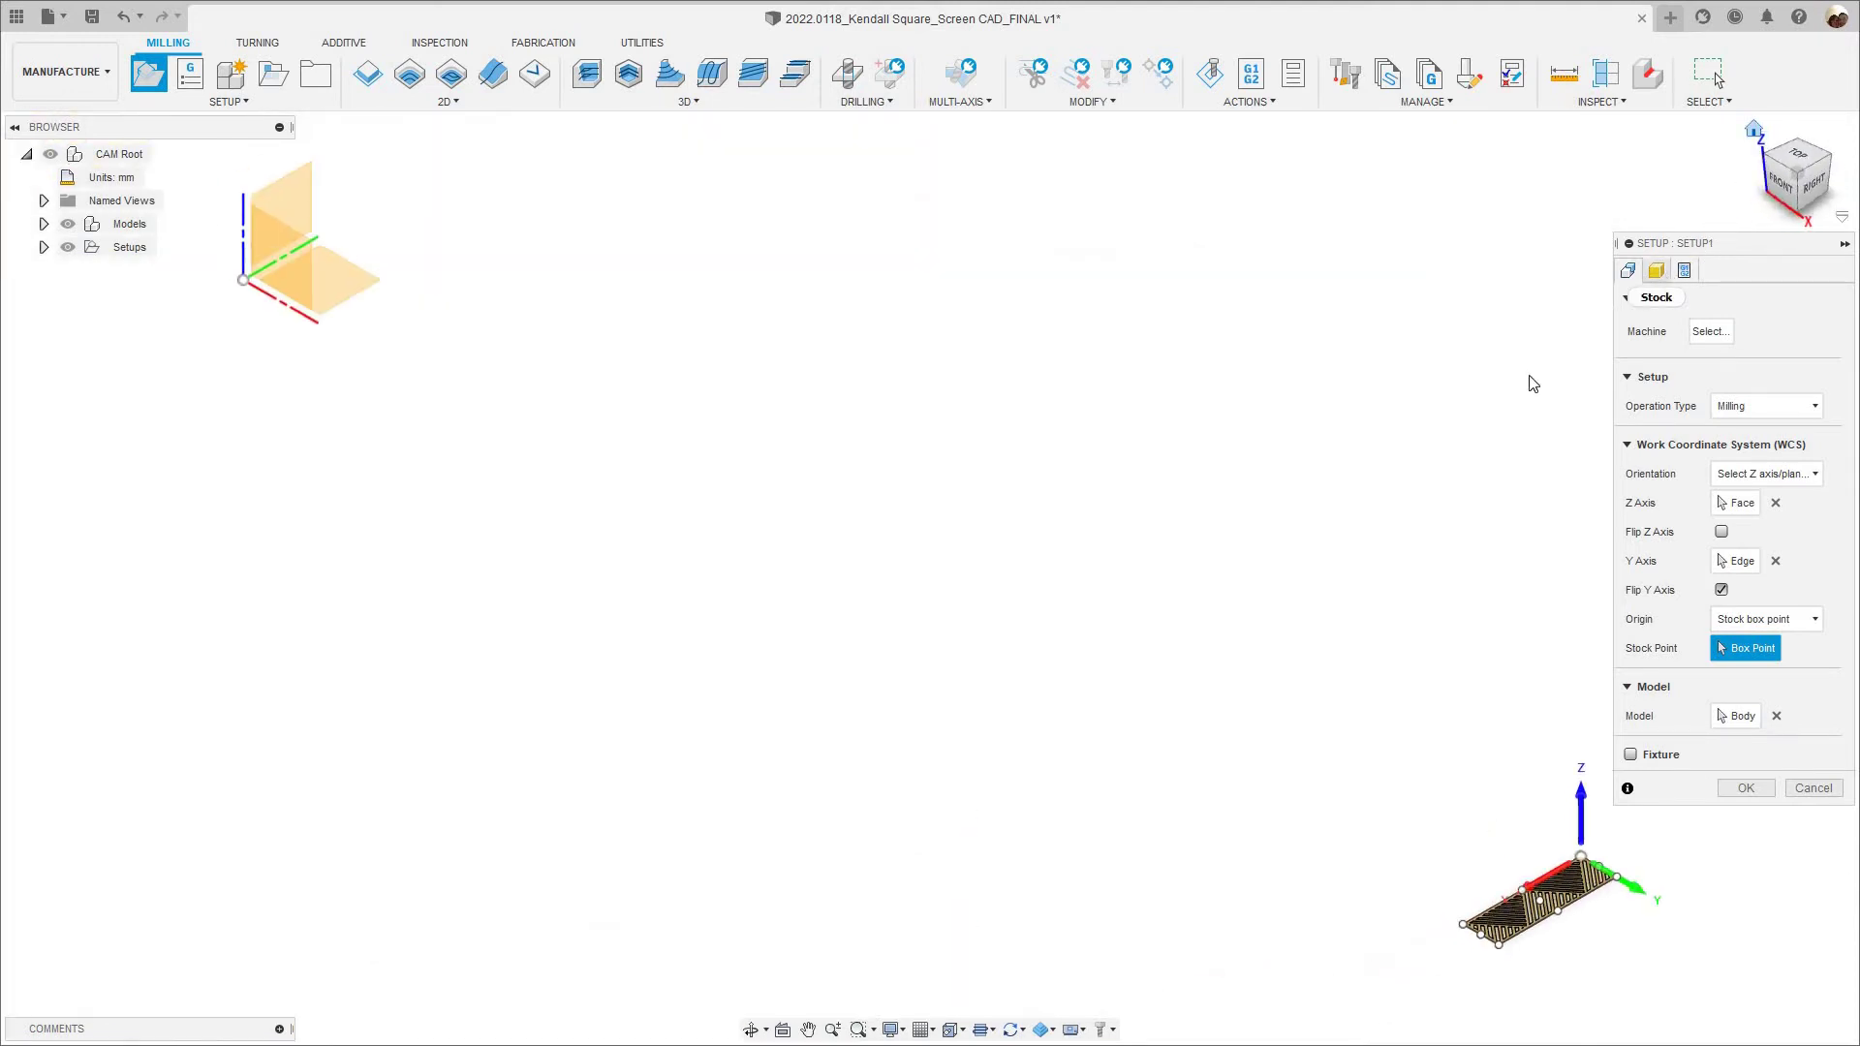
middle_click_drag(1649, 922, 1253, 730)
scroll(1249, 694, "up", 5)
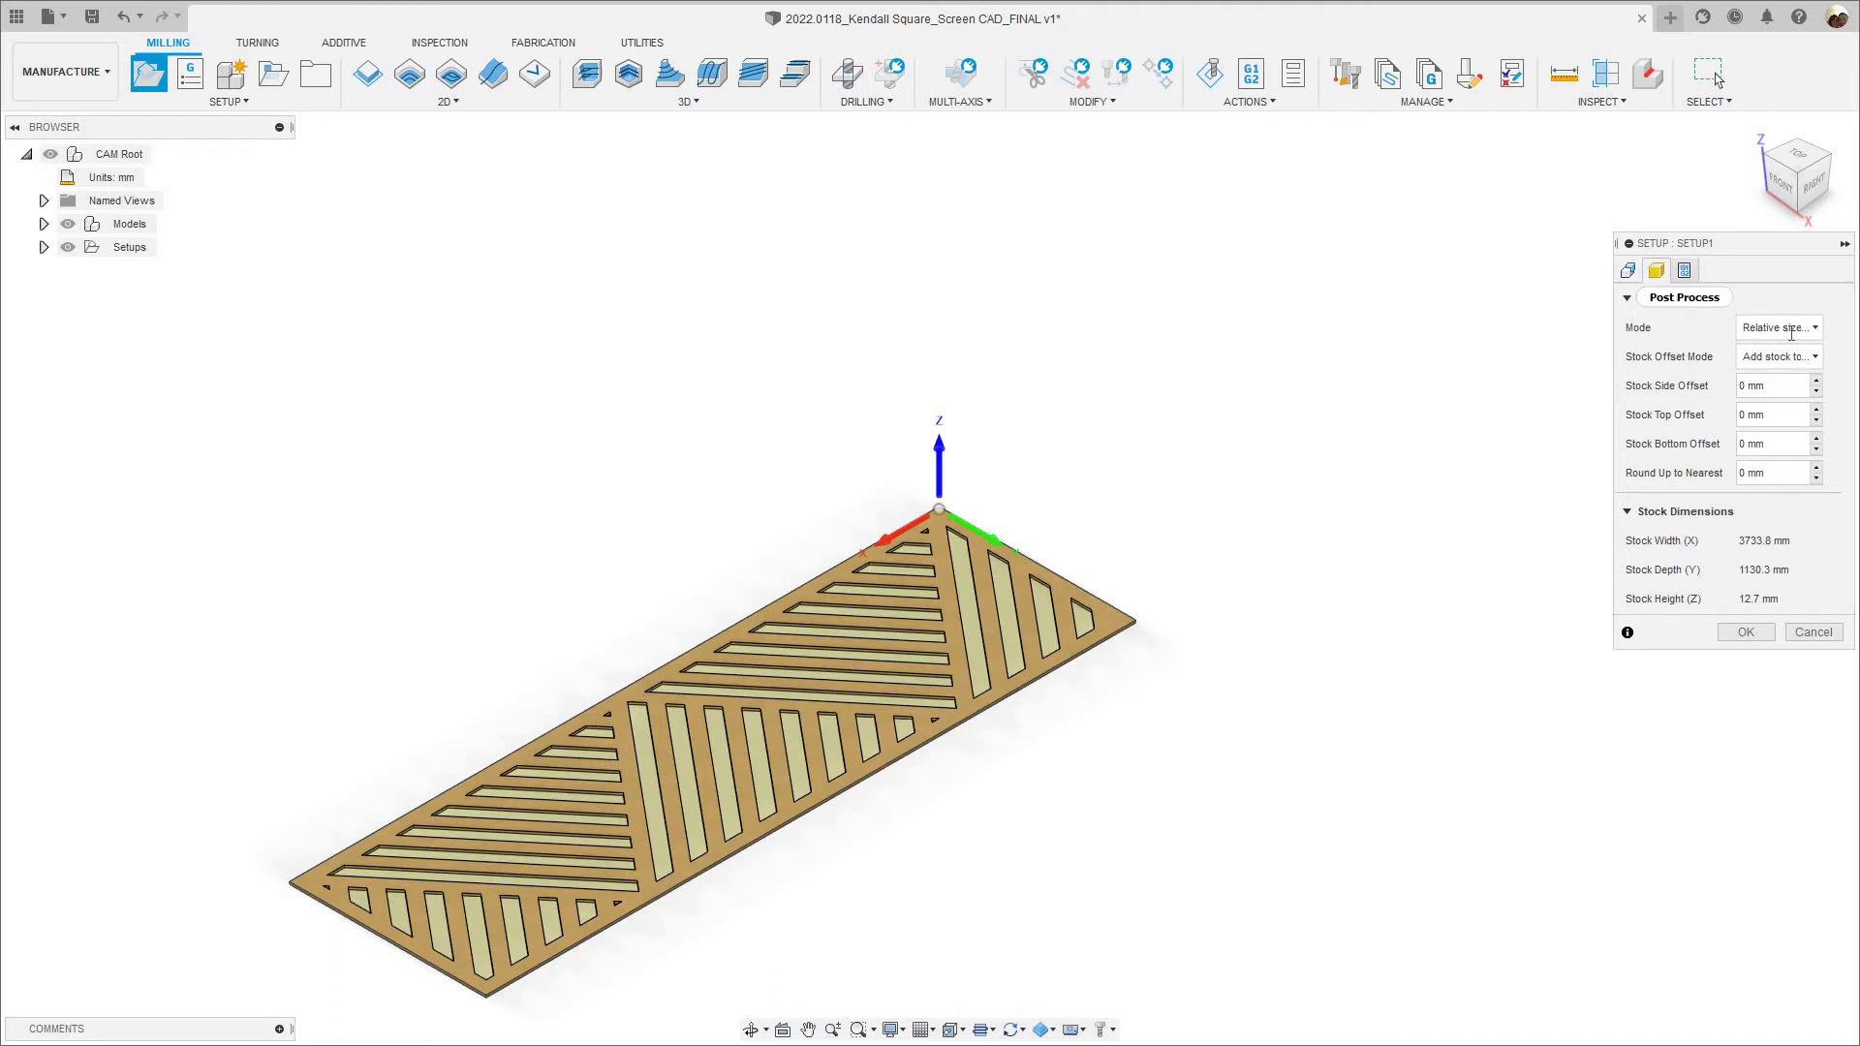
Set the setup's post-process program name to "screen".
left_click(1684, 271)
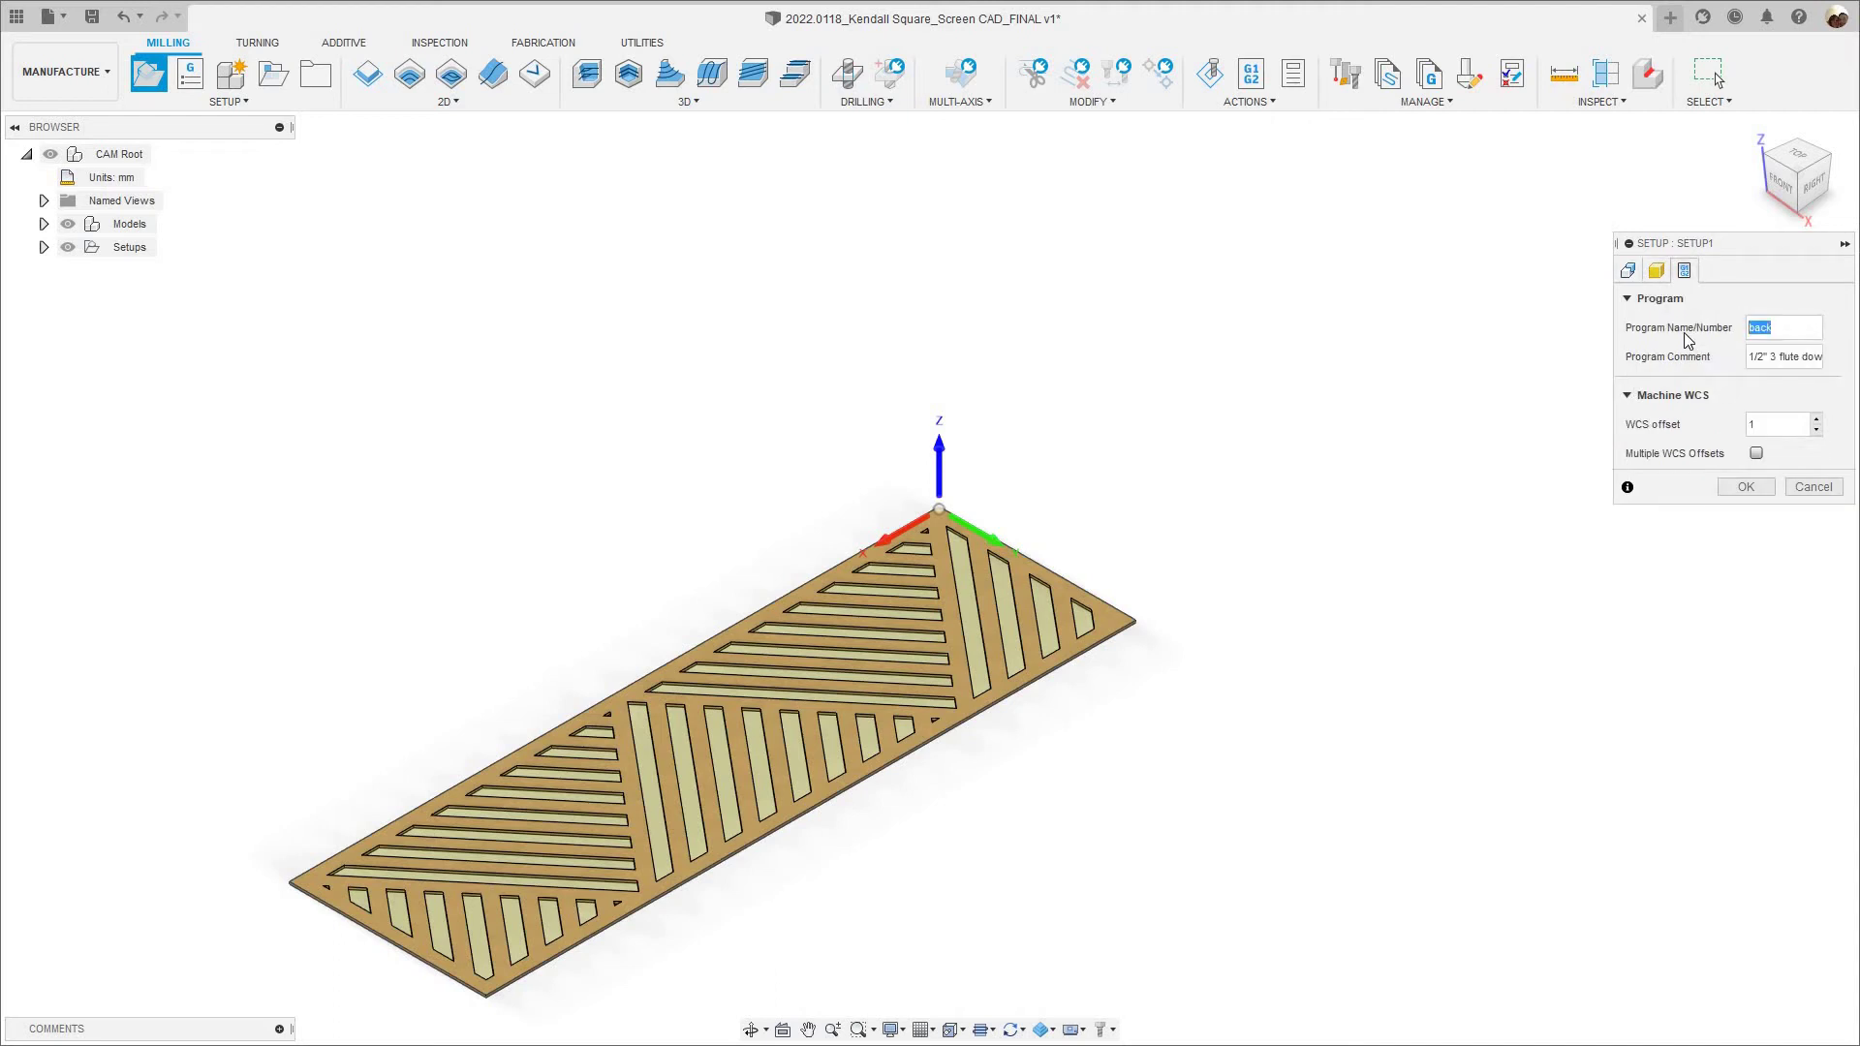
type("screen")
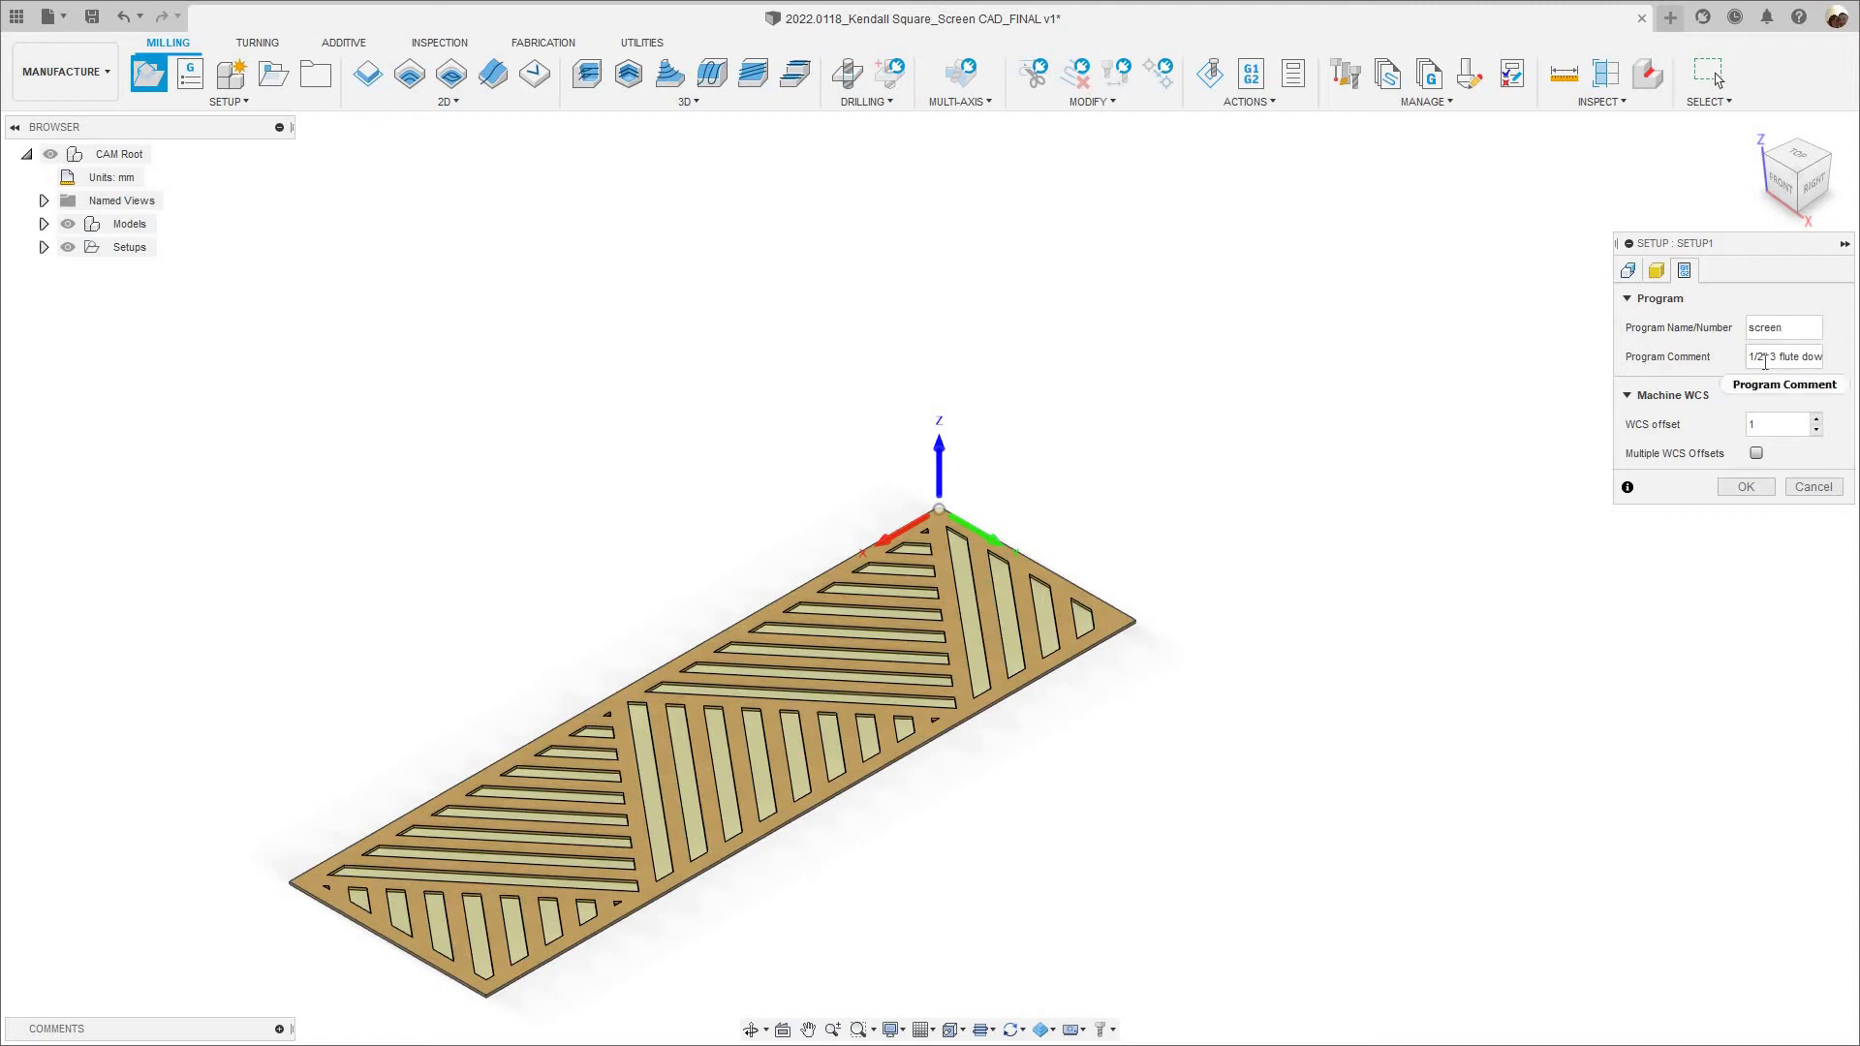
Set the setup's program comment to 3/8" 3 flute compression tool and accept the setup.
left_click_drag(1748, 360, 1758, 359)
key("ctrl+a")
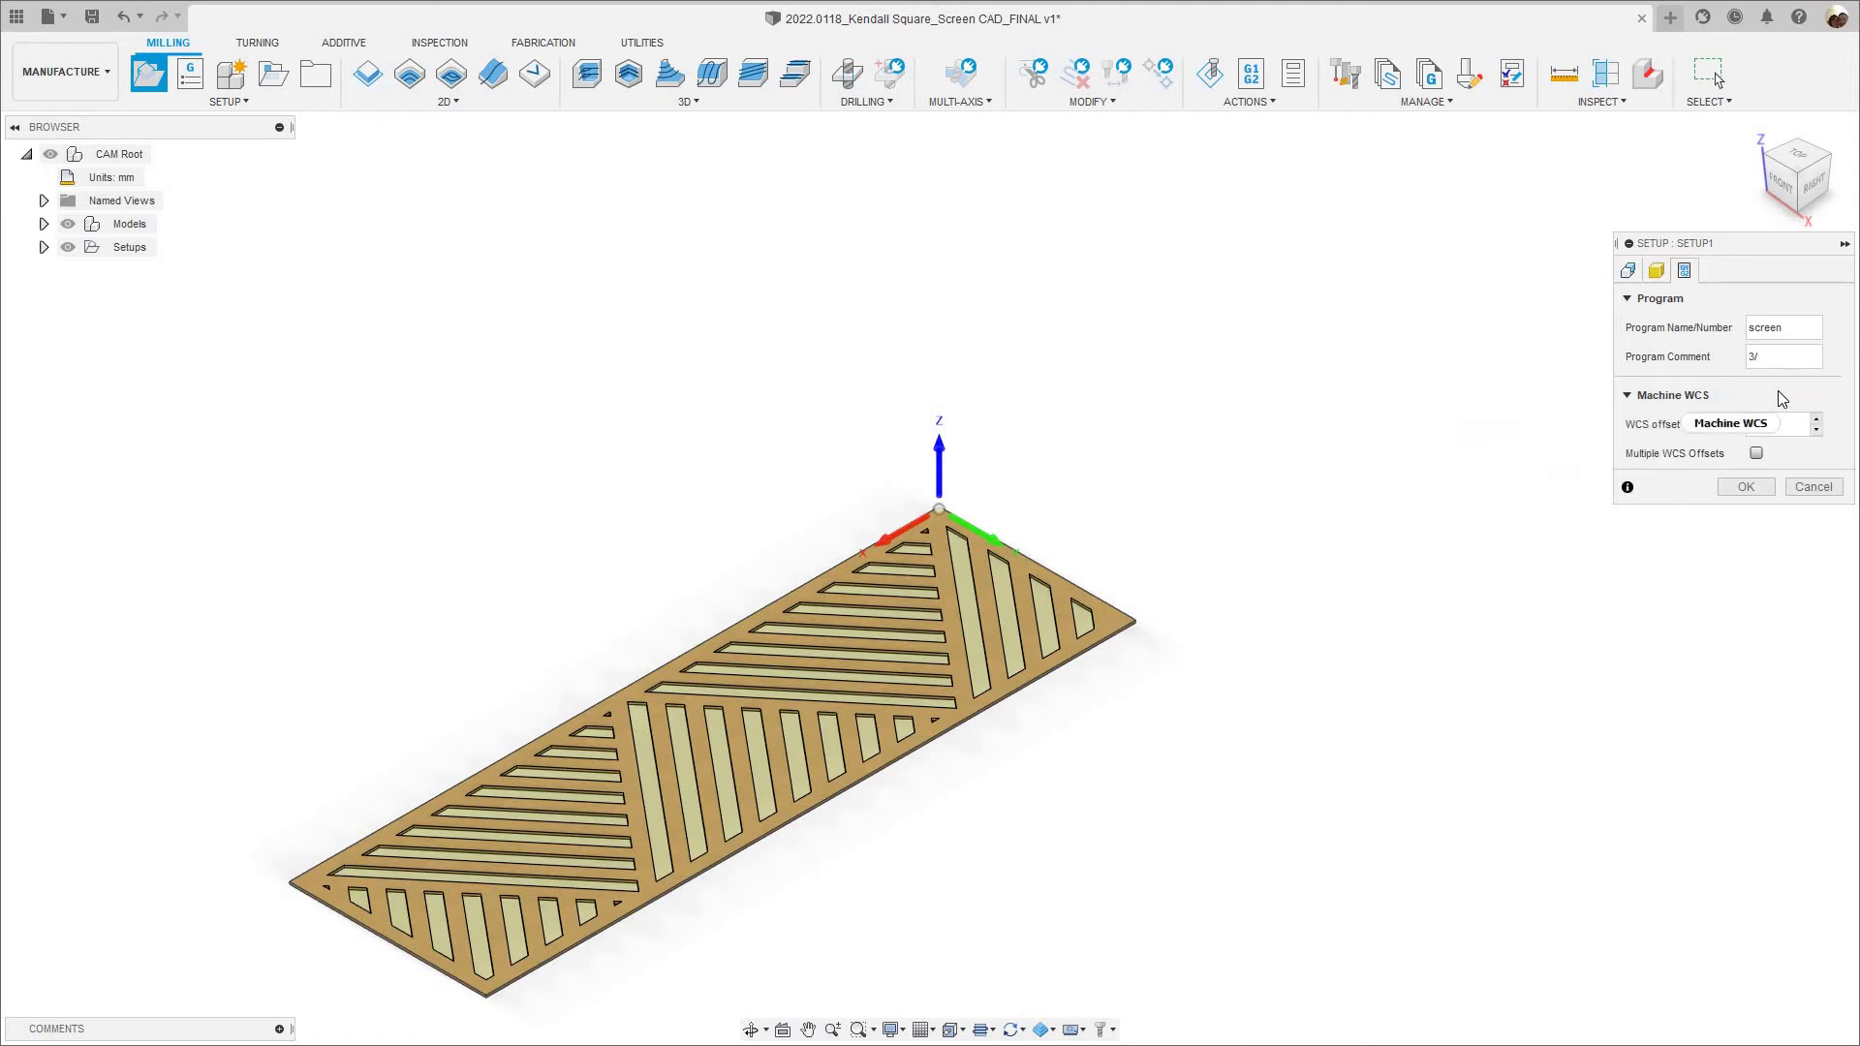
type("3/8\" 3 f")
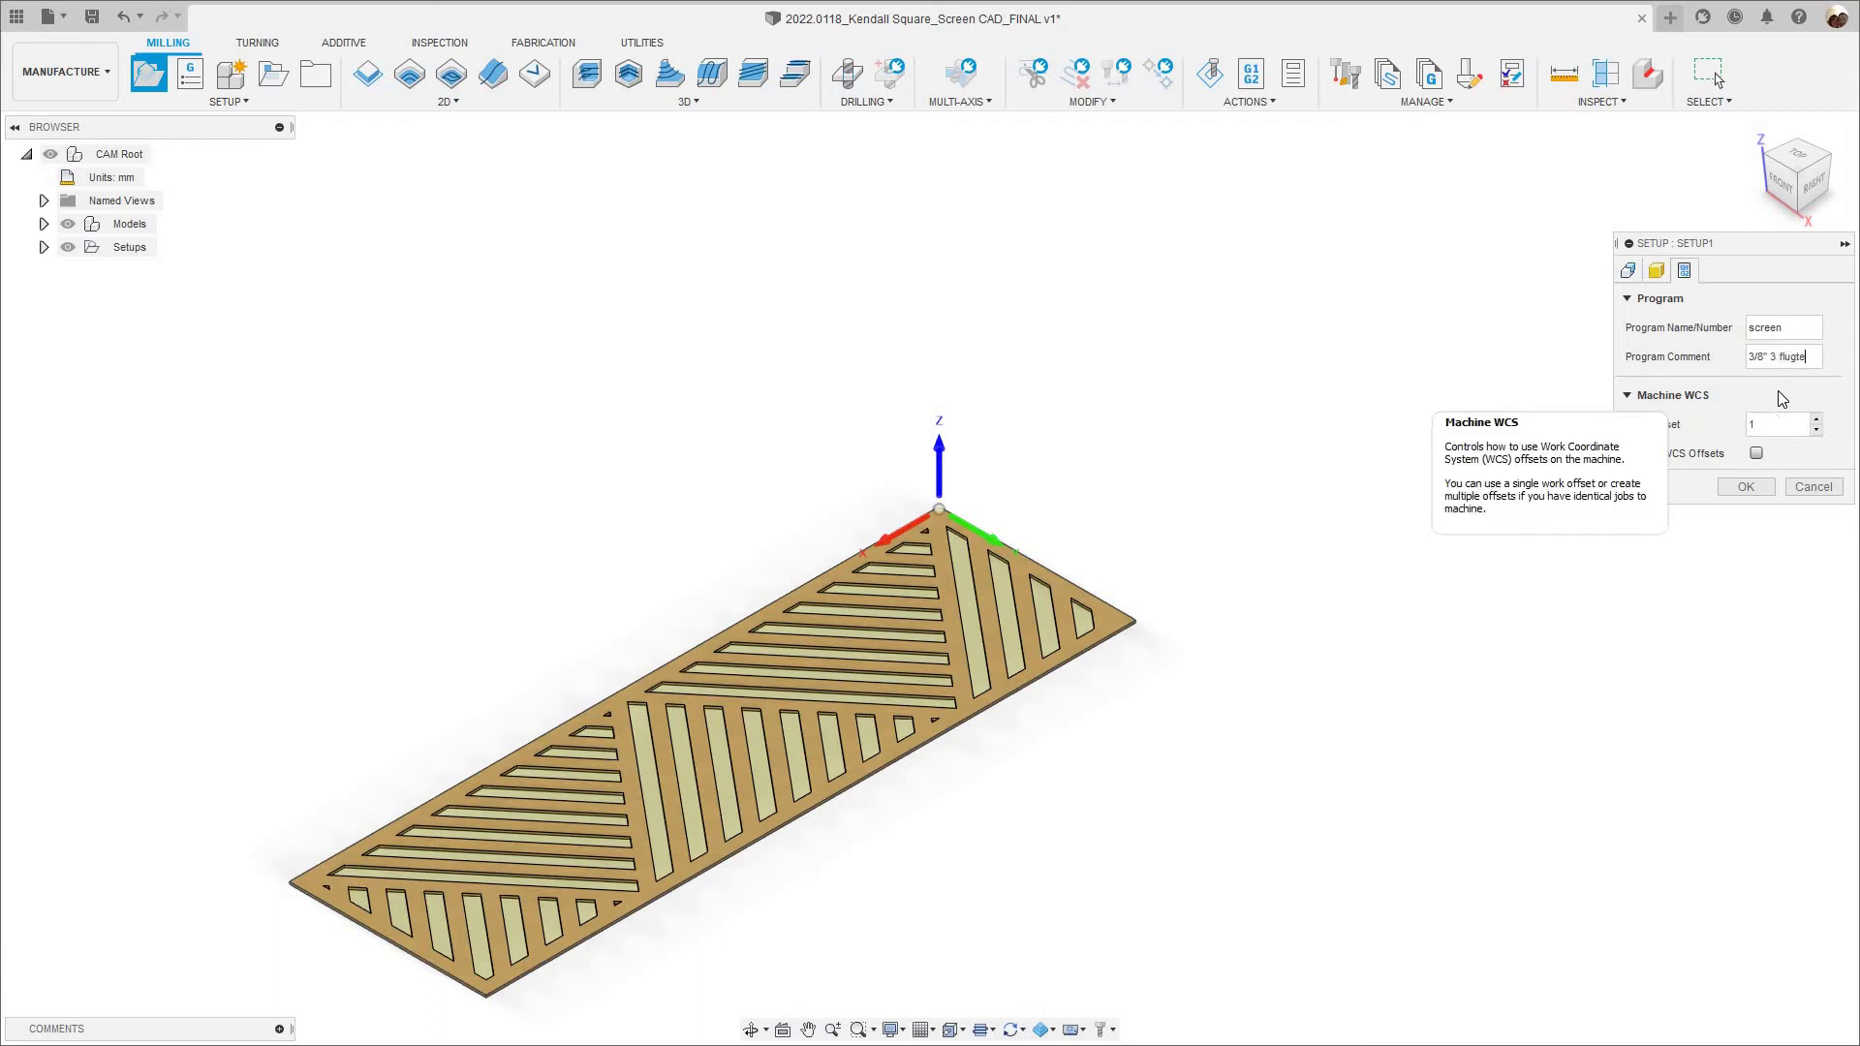
type("lugte")
key("BackSpace")
type("te comp")
type("ressio")
type("n tool")
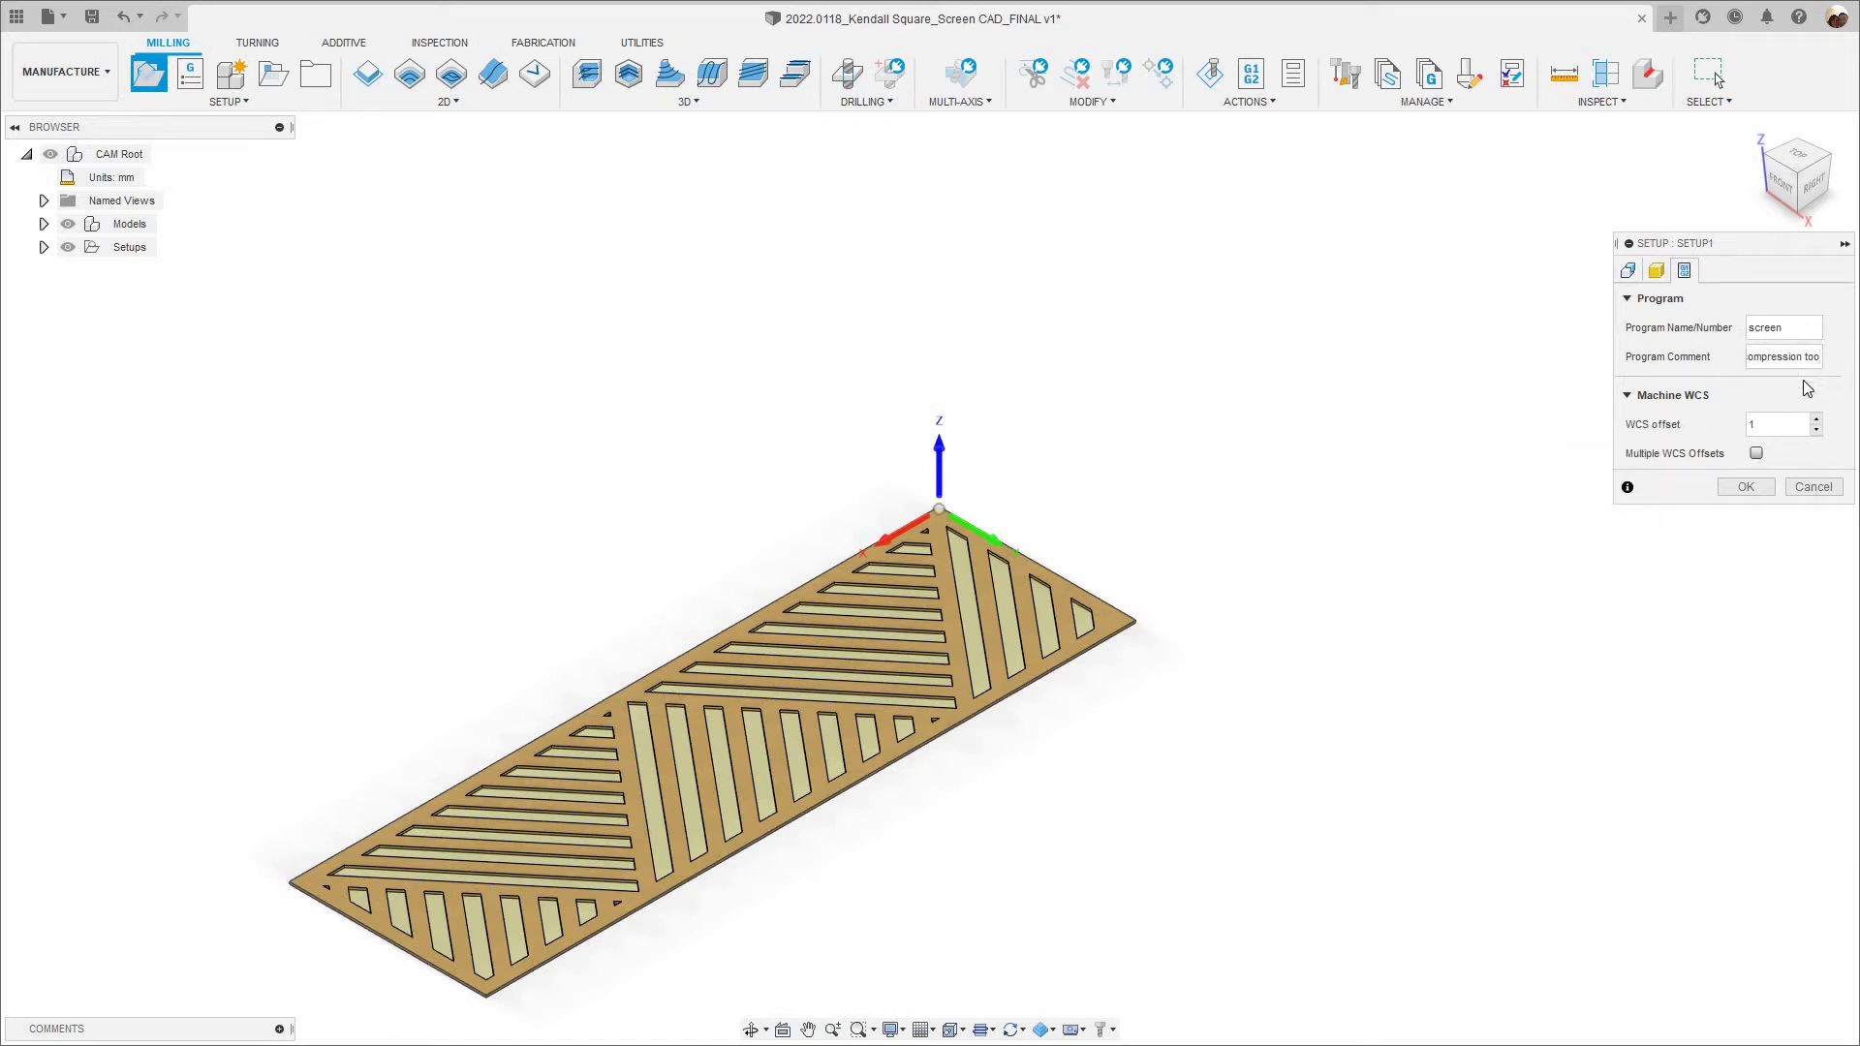
left_click(1740, 487)
Rename the new milling setup as "screen".
scroll(1082, 356, "down", 3)
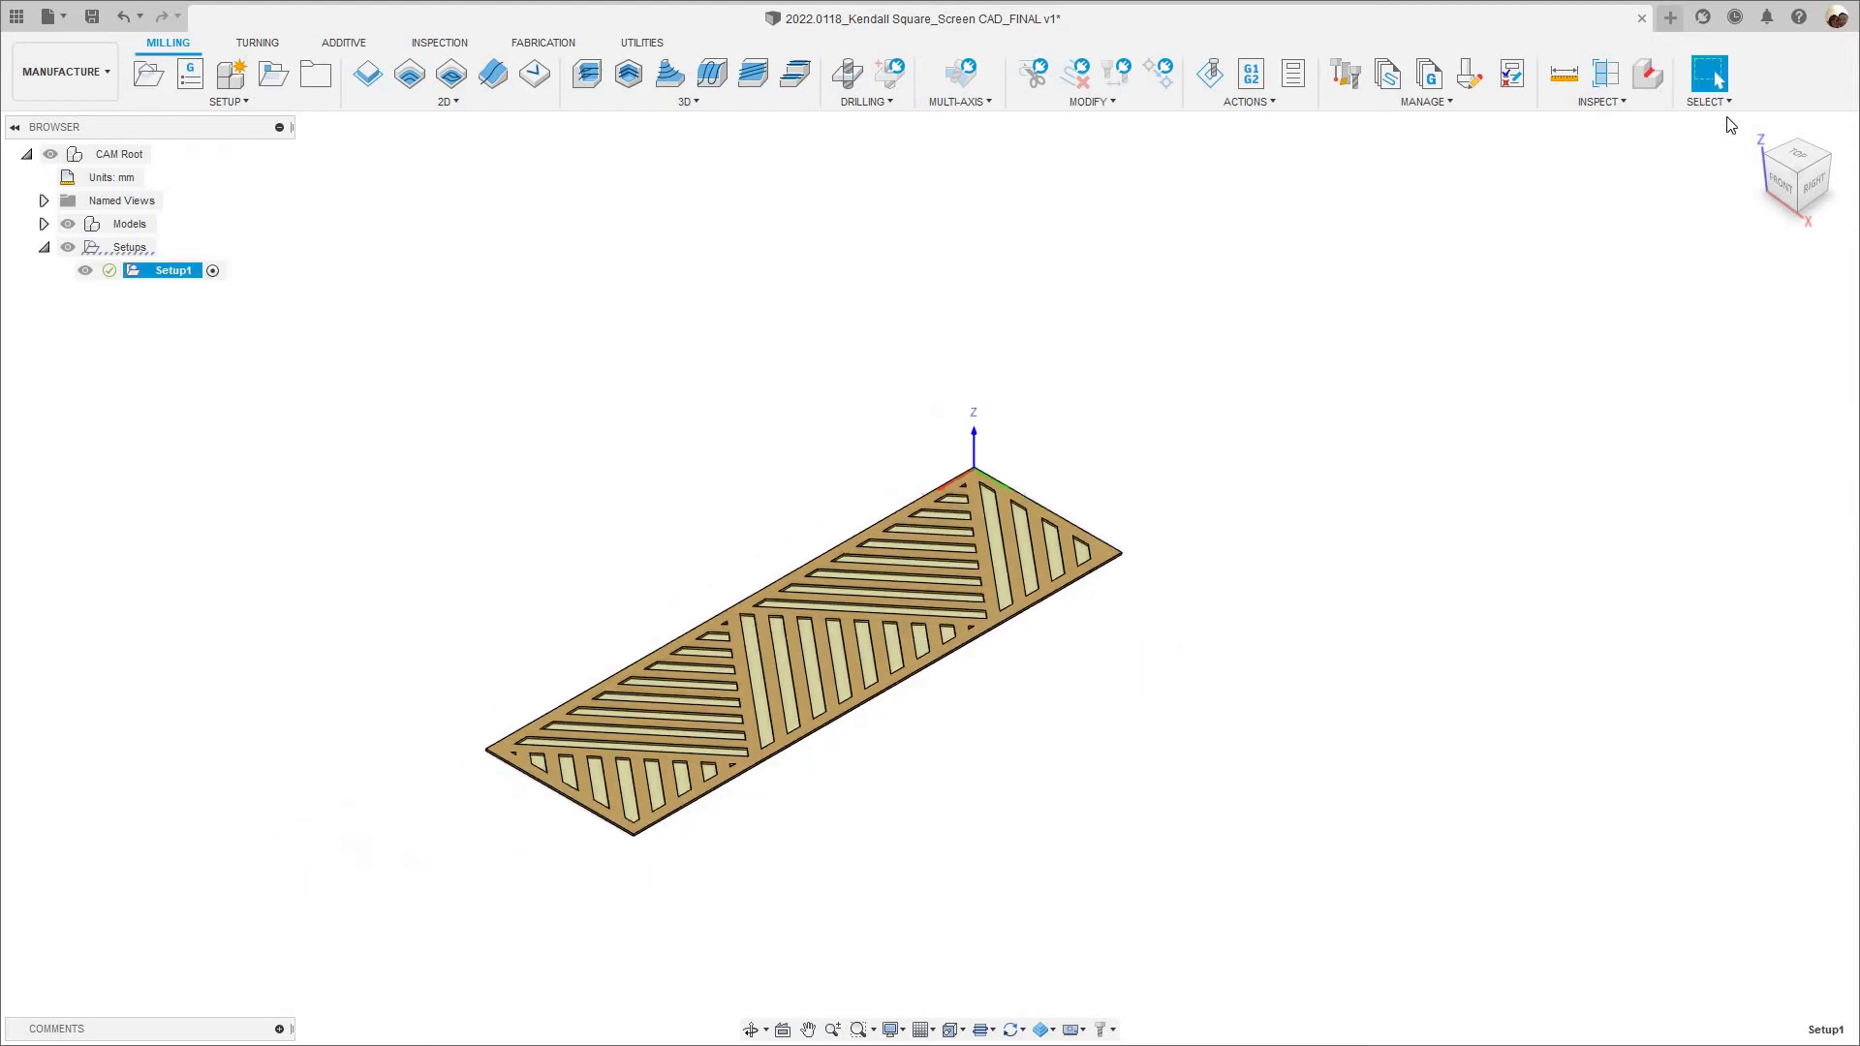
left_click(1749, 138)
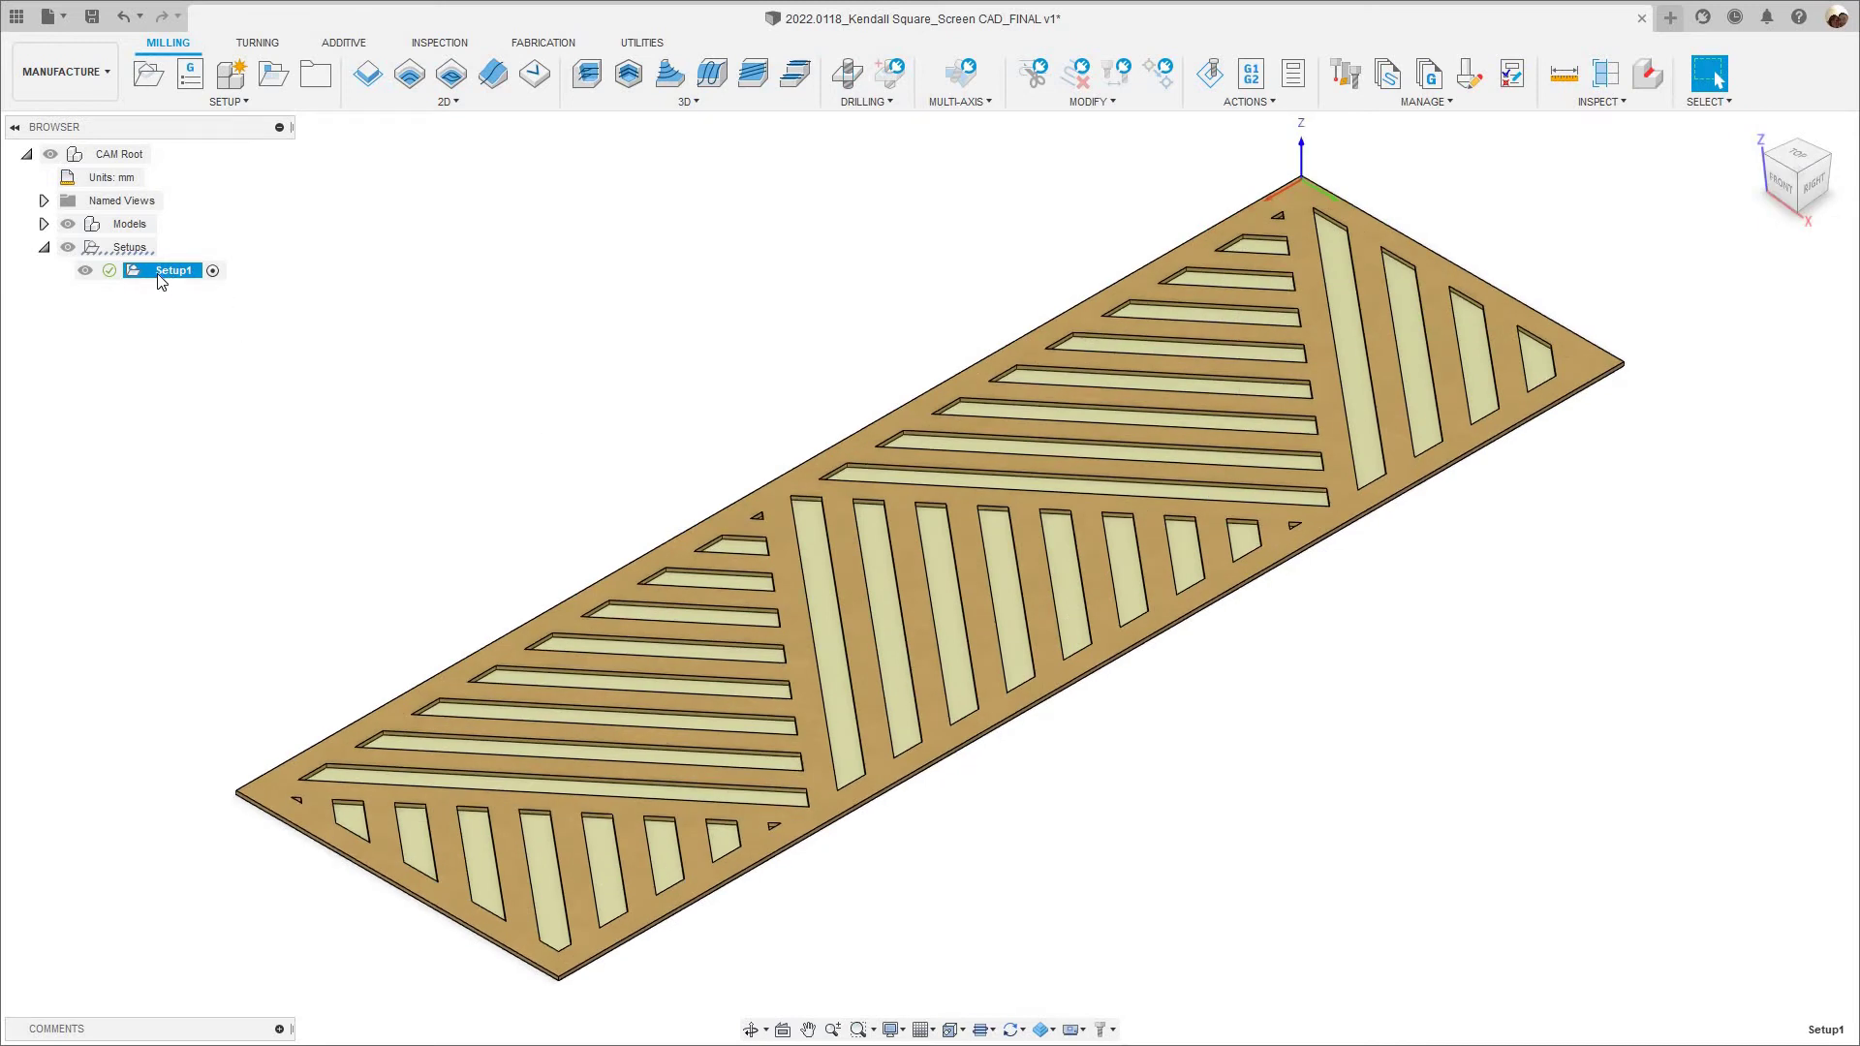
left_click(185, 276)
type("screen")
key("Return")
Examine the whole panel and its angled slots up close, especially around the origin end.
scroll(463, 423, "down", 2)
scroll(475, 414, "down", 1)
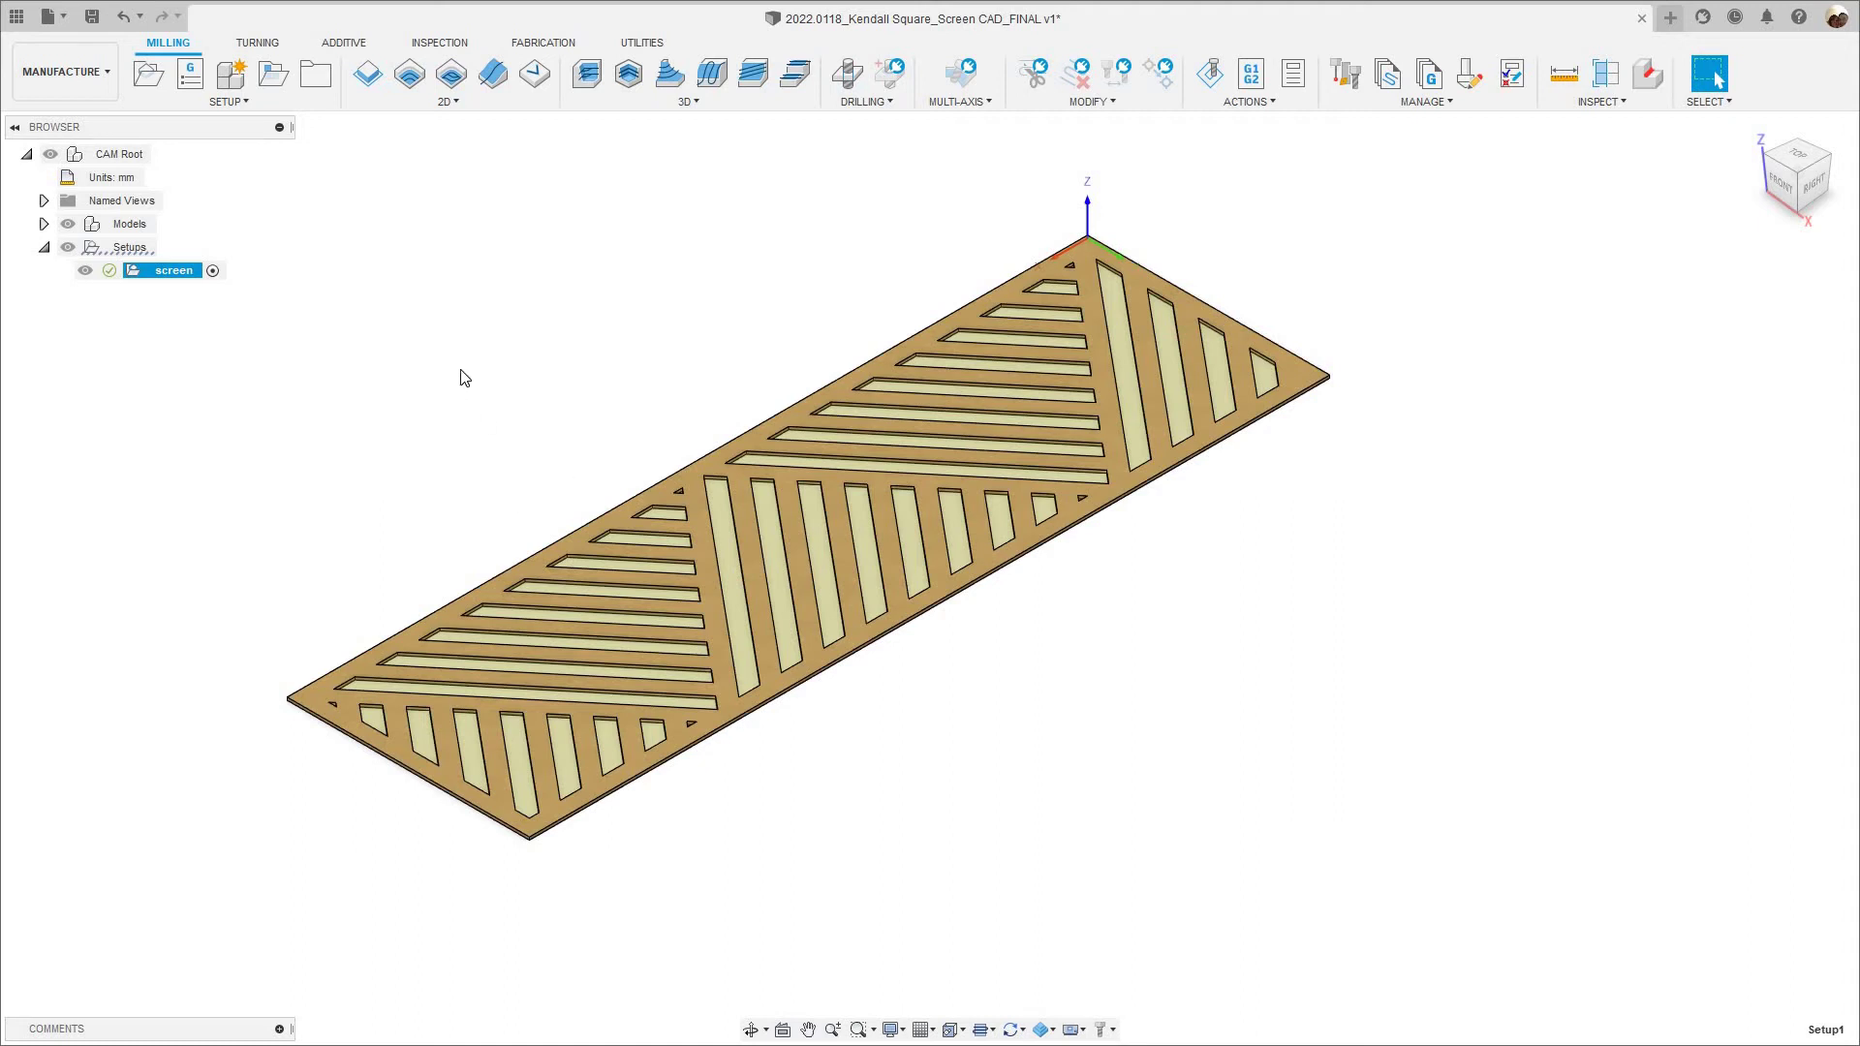
scroll(357, 406, "up", 2)
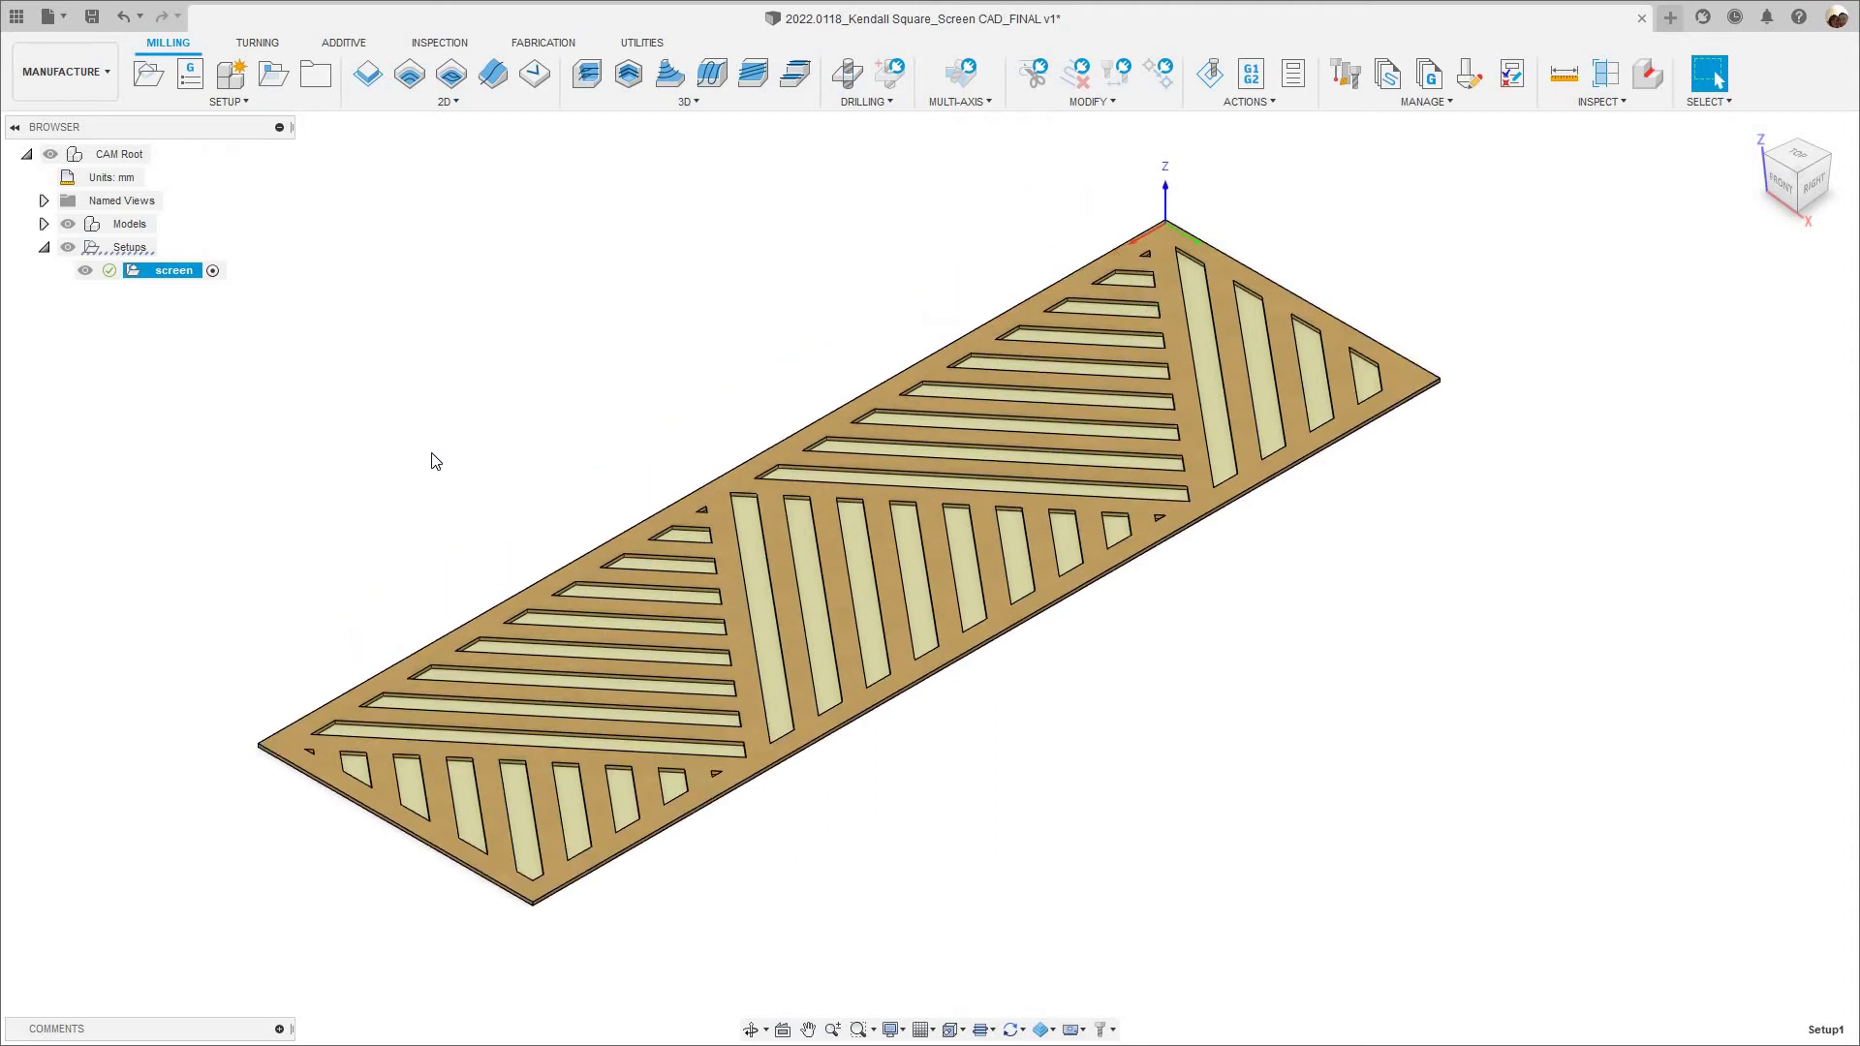
scroll(223, 365, "up", 3)
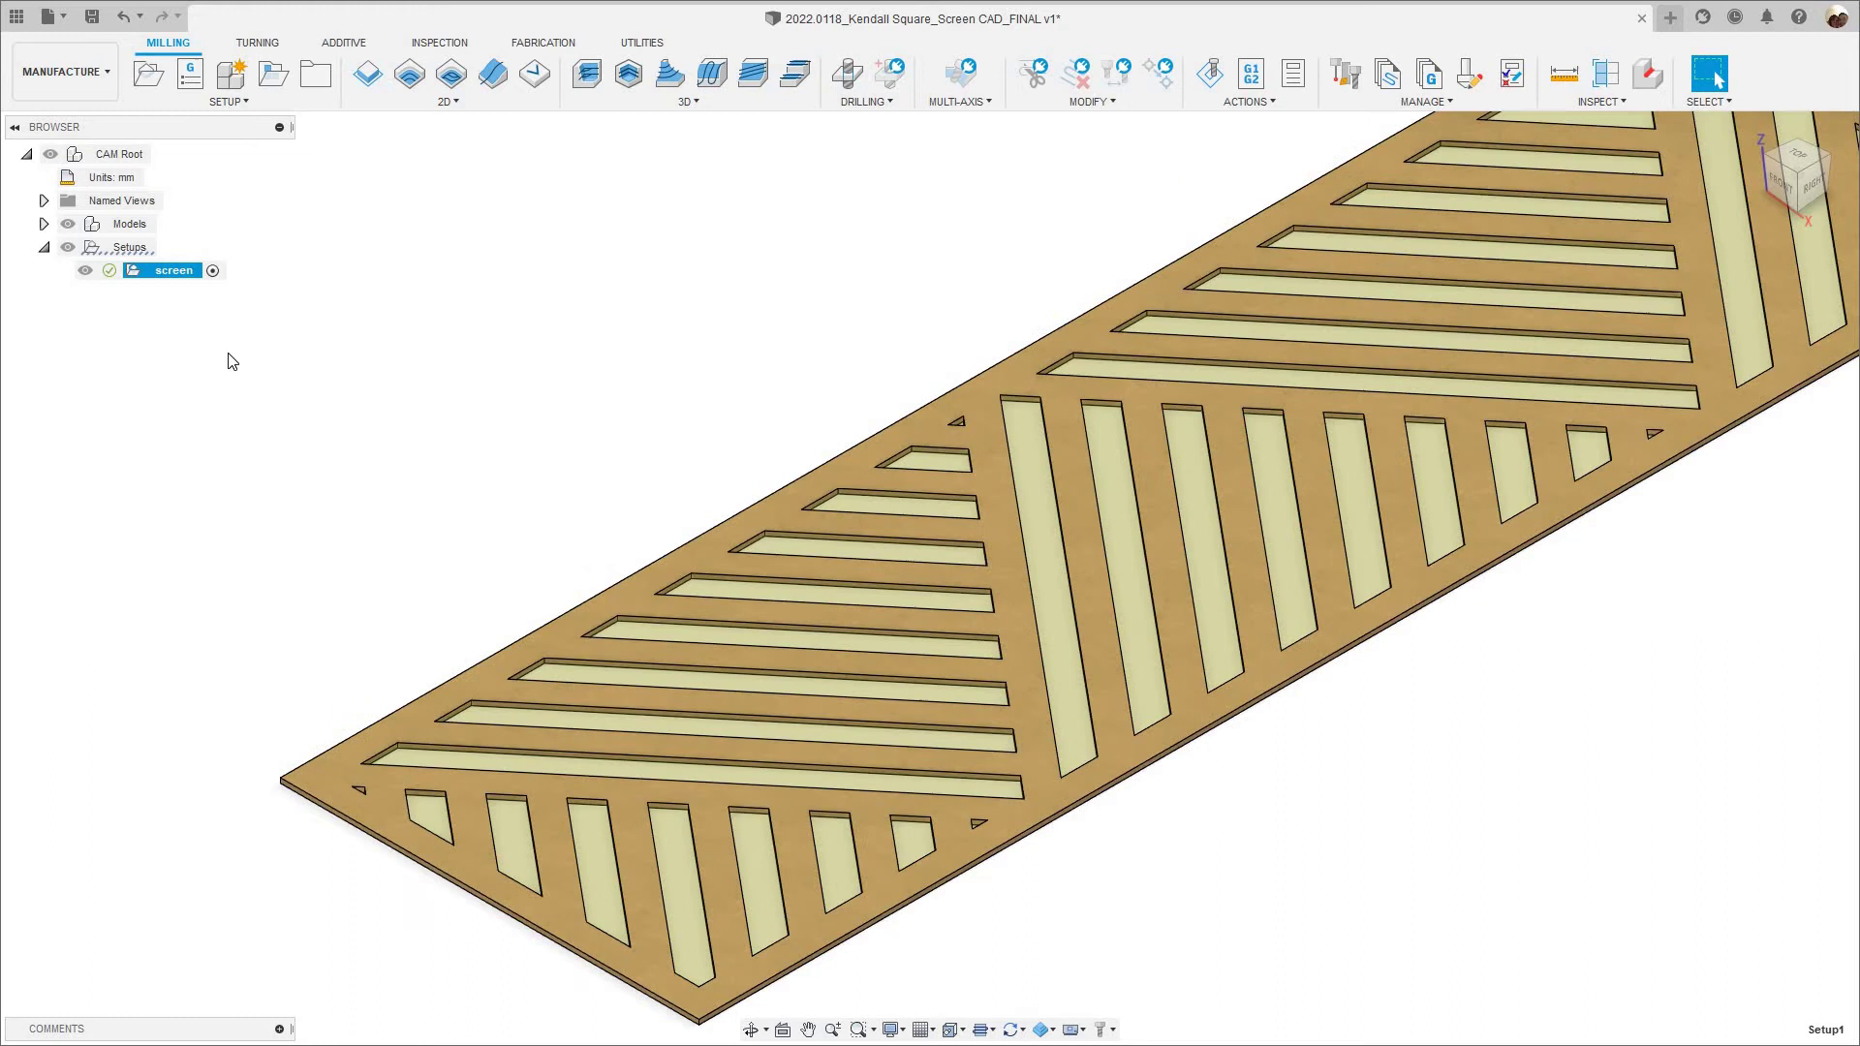
scroll(1070, 336, "down", 3)
scroll(1032, 473, "up", 4)
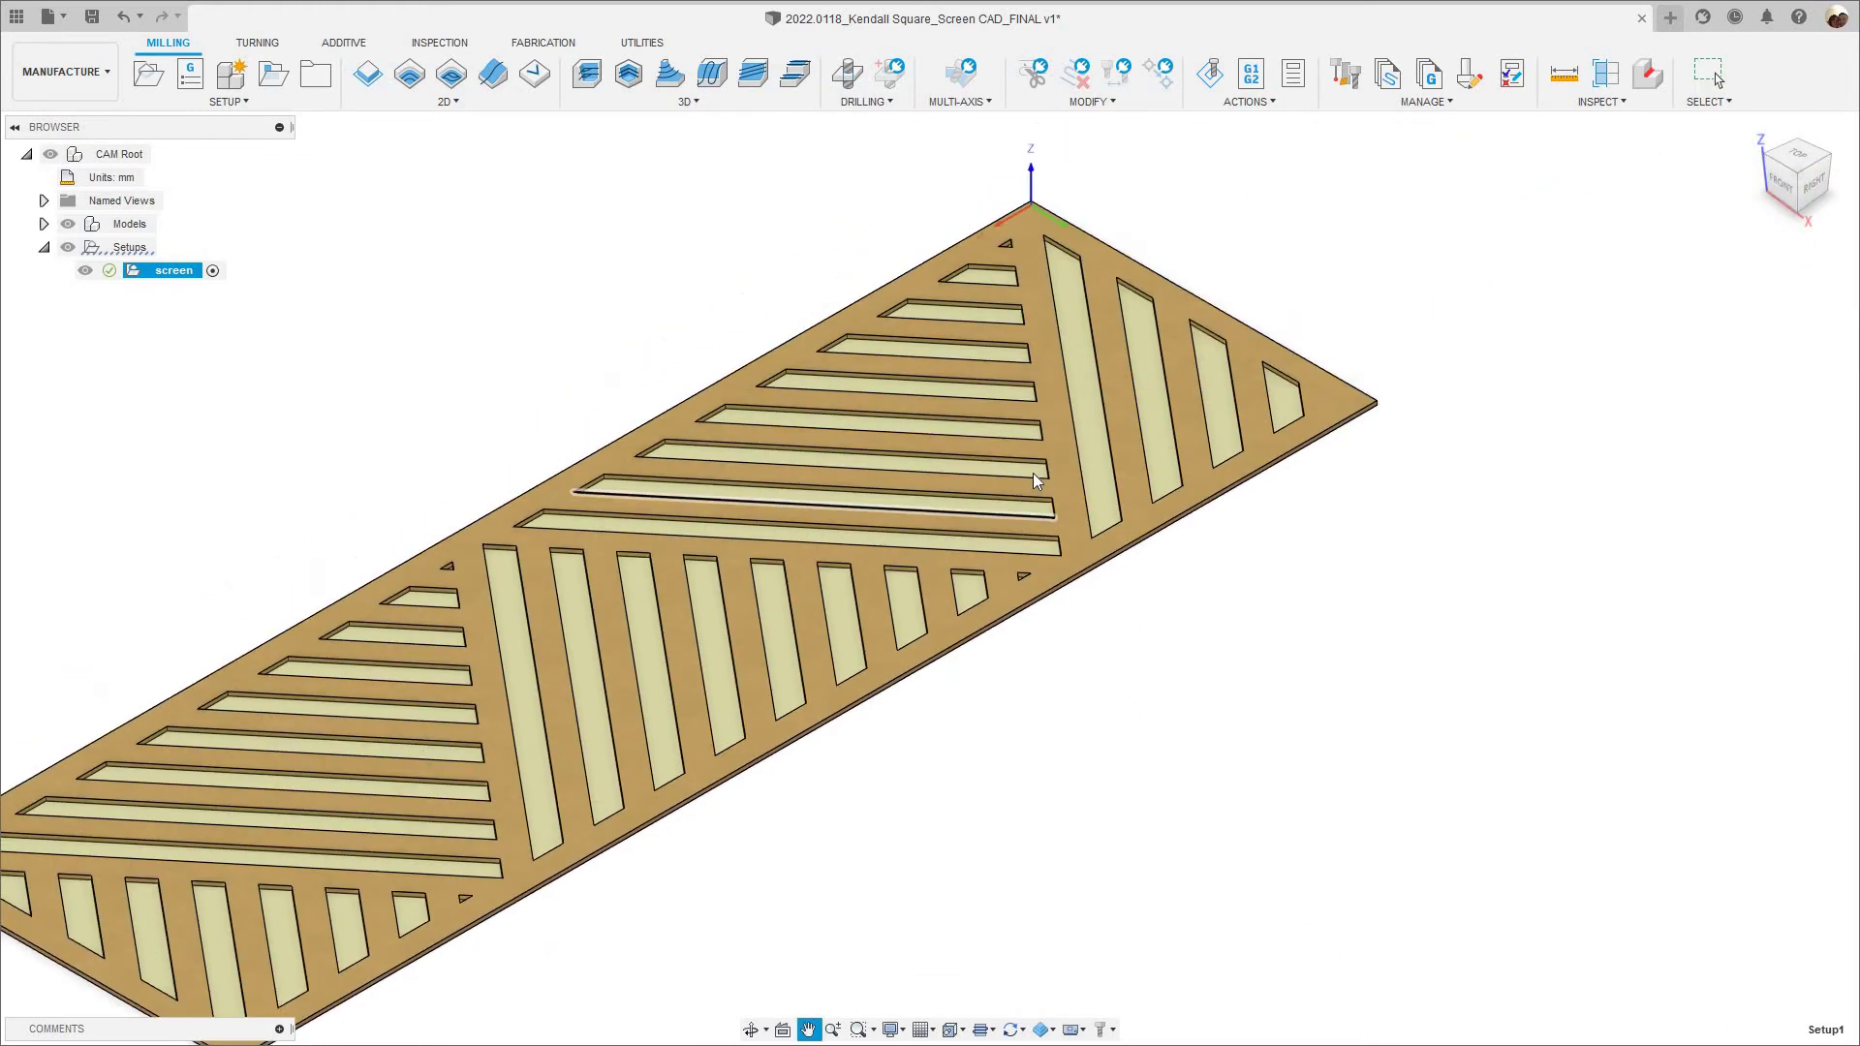
scroll(1144, 366, "down", 3)
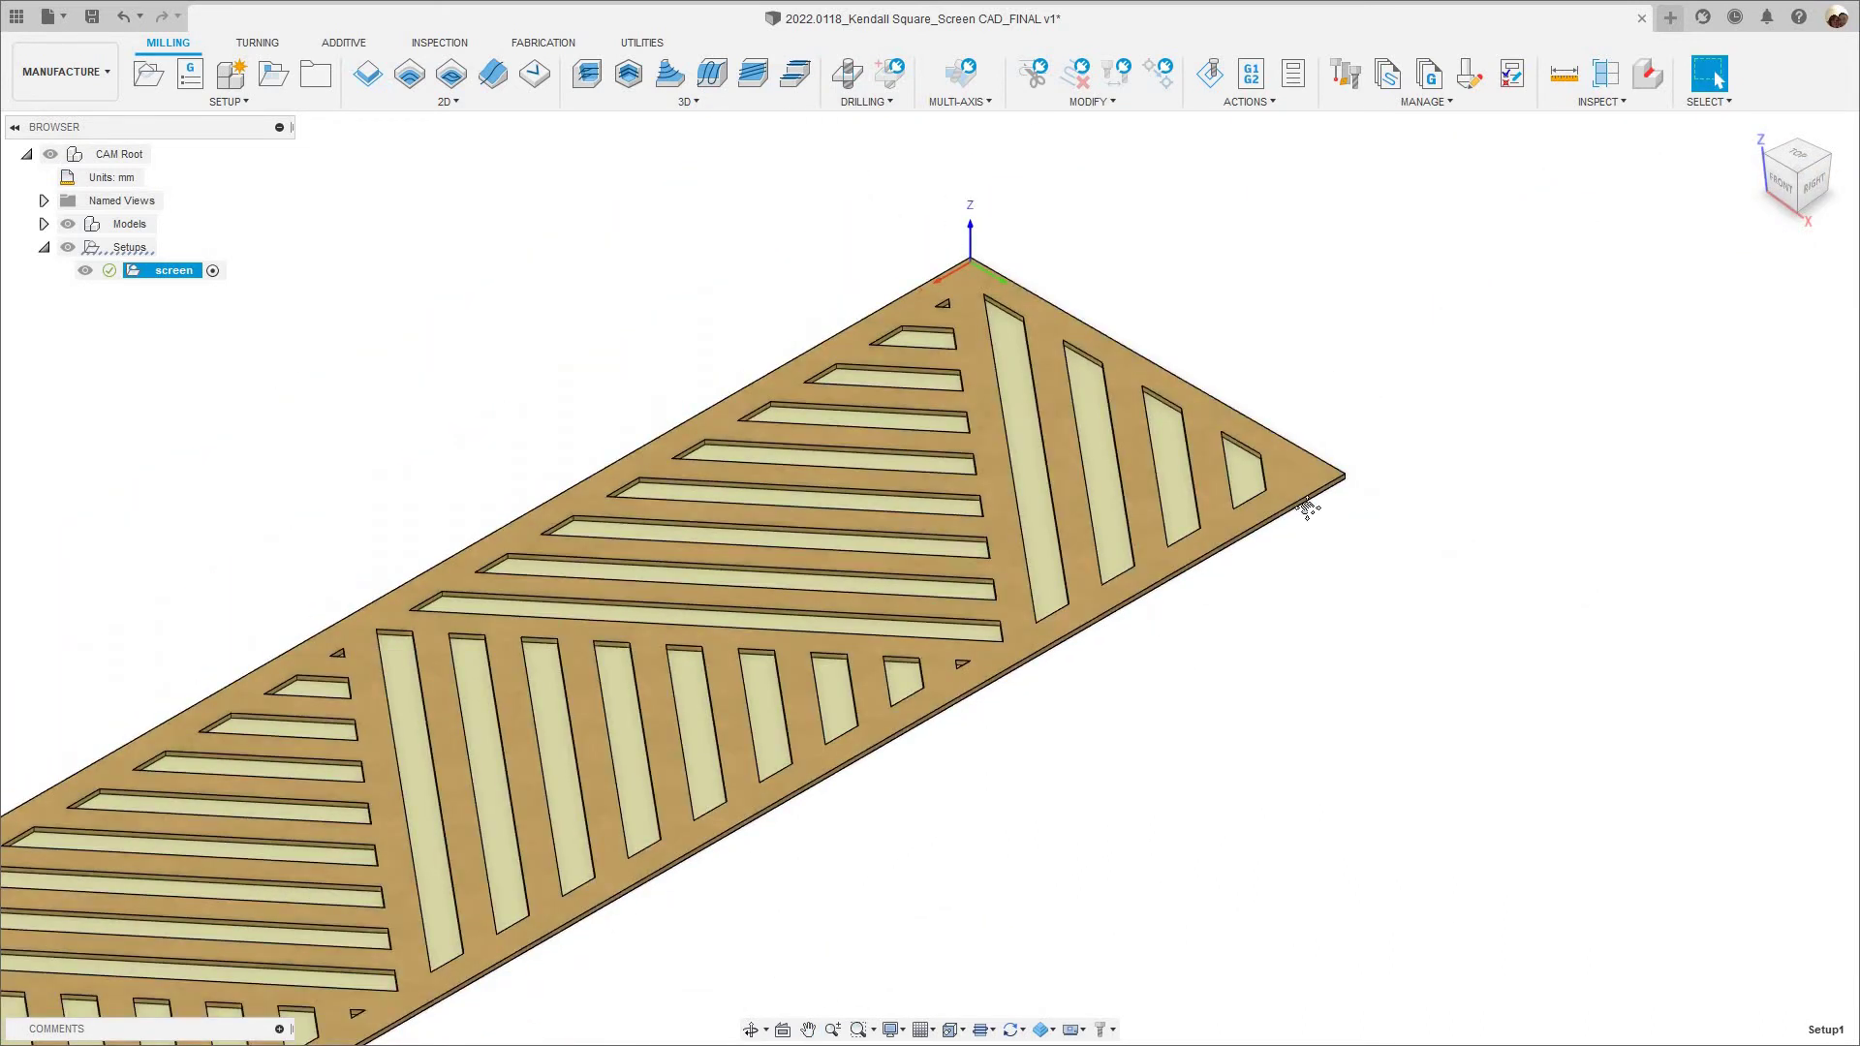
scroll(893, 653, "down", 3)
scroll(1401, 574, "down", 1)
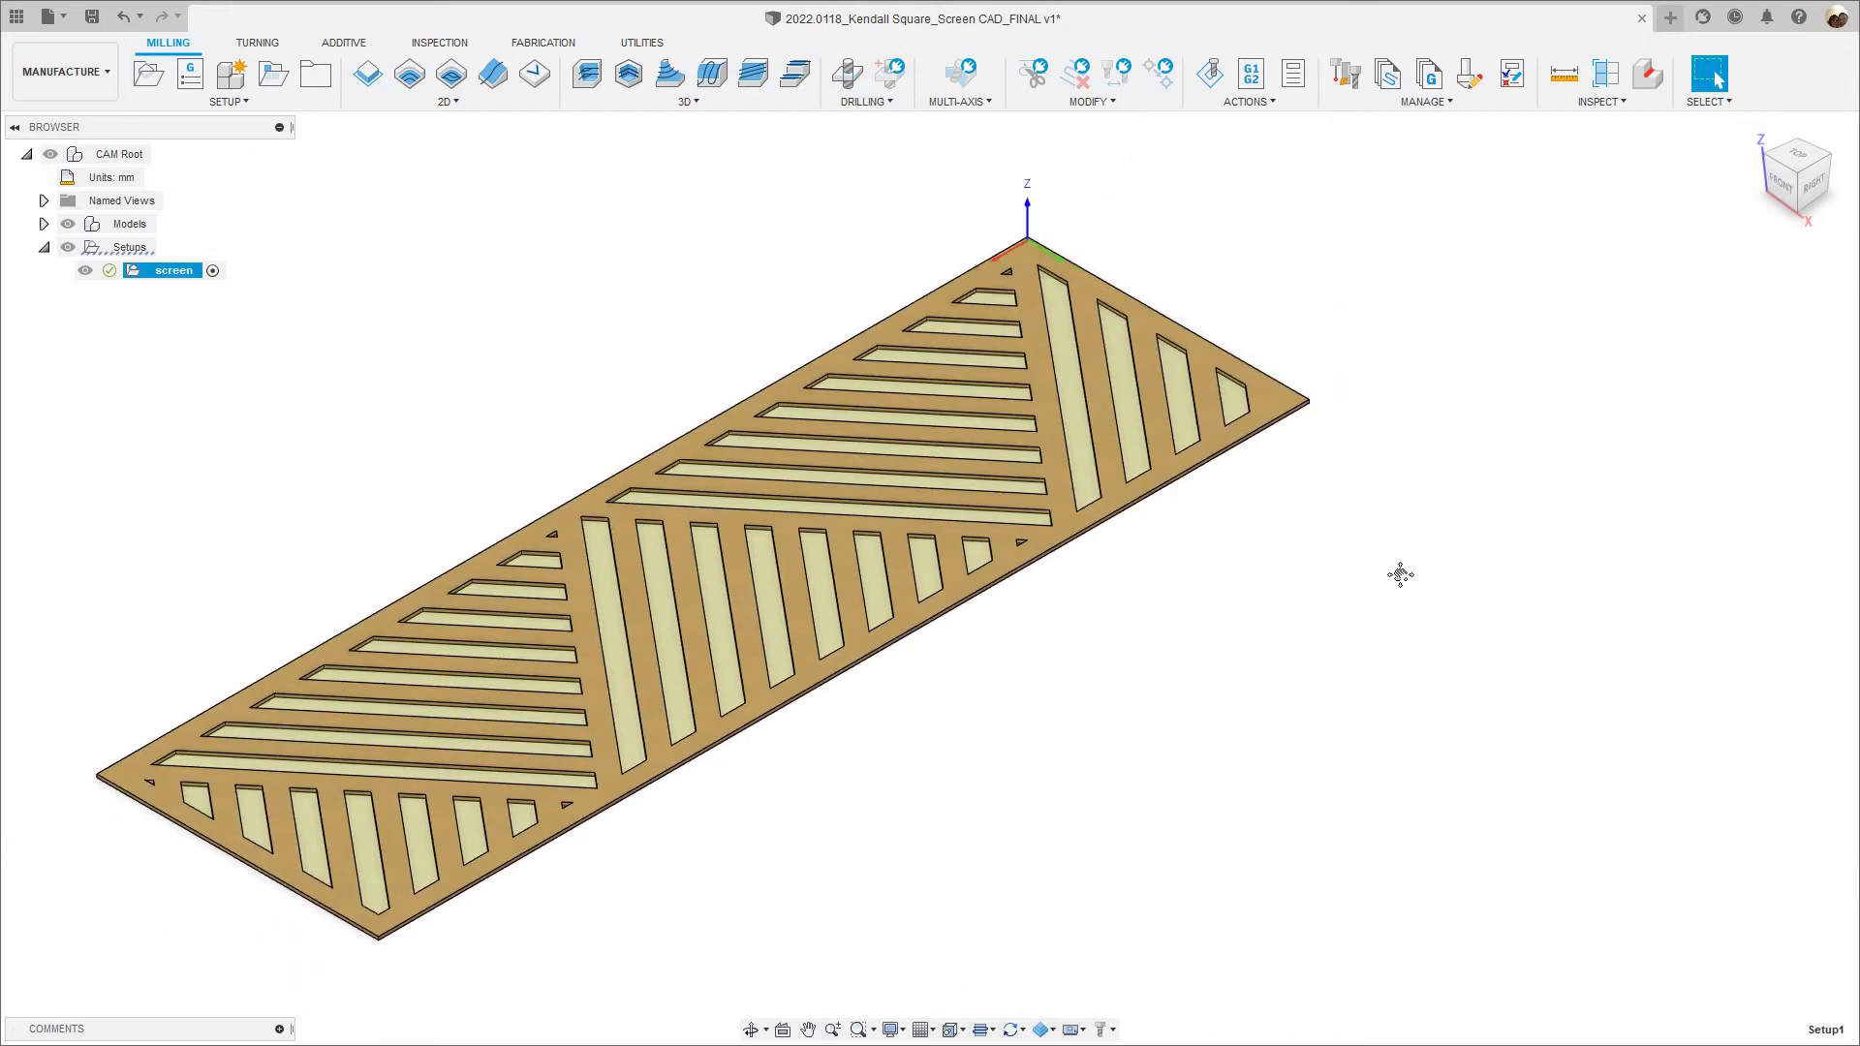
scroll(1110, 586, "up", 4)
scroll(688, 361, "down", 2)
scroll(677, 394, "up", 4)
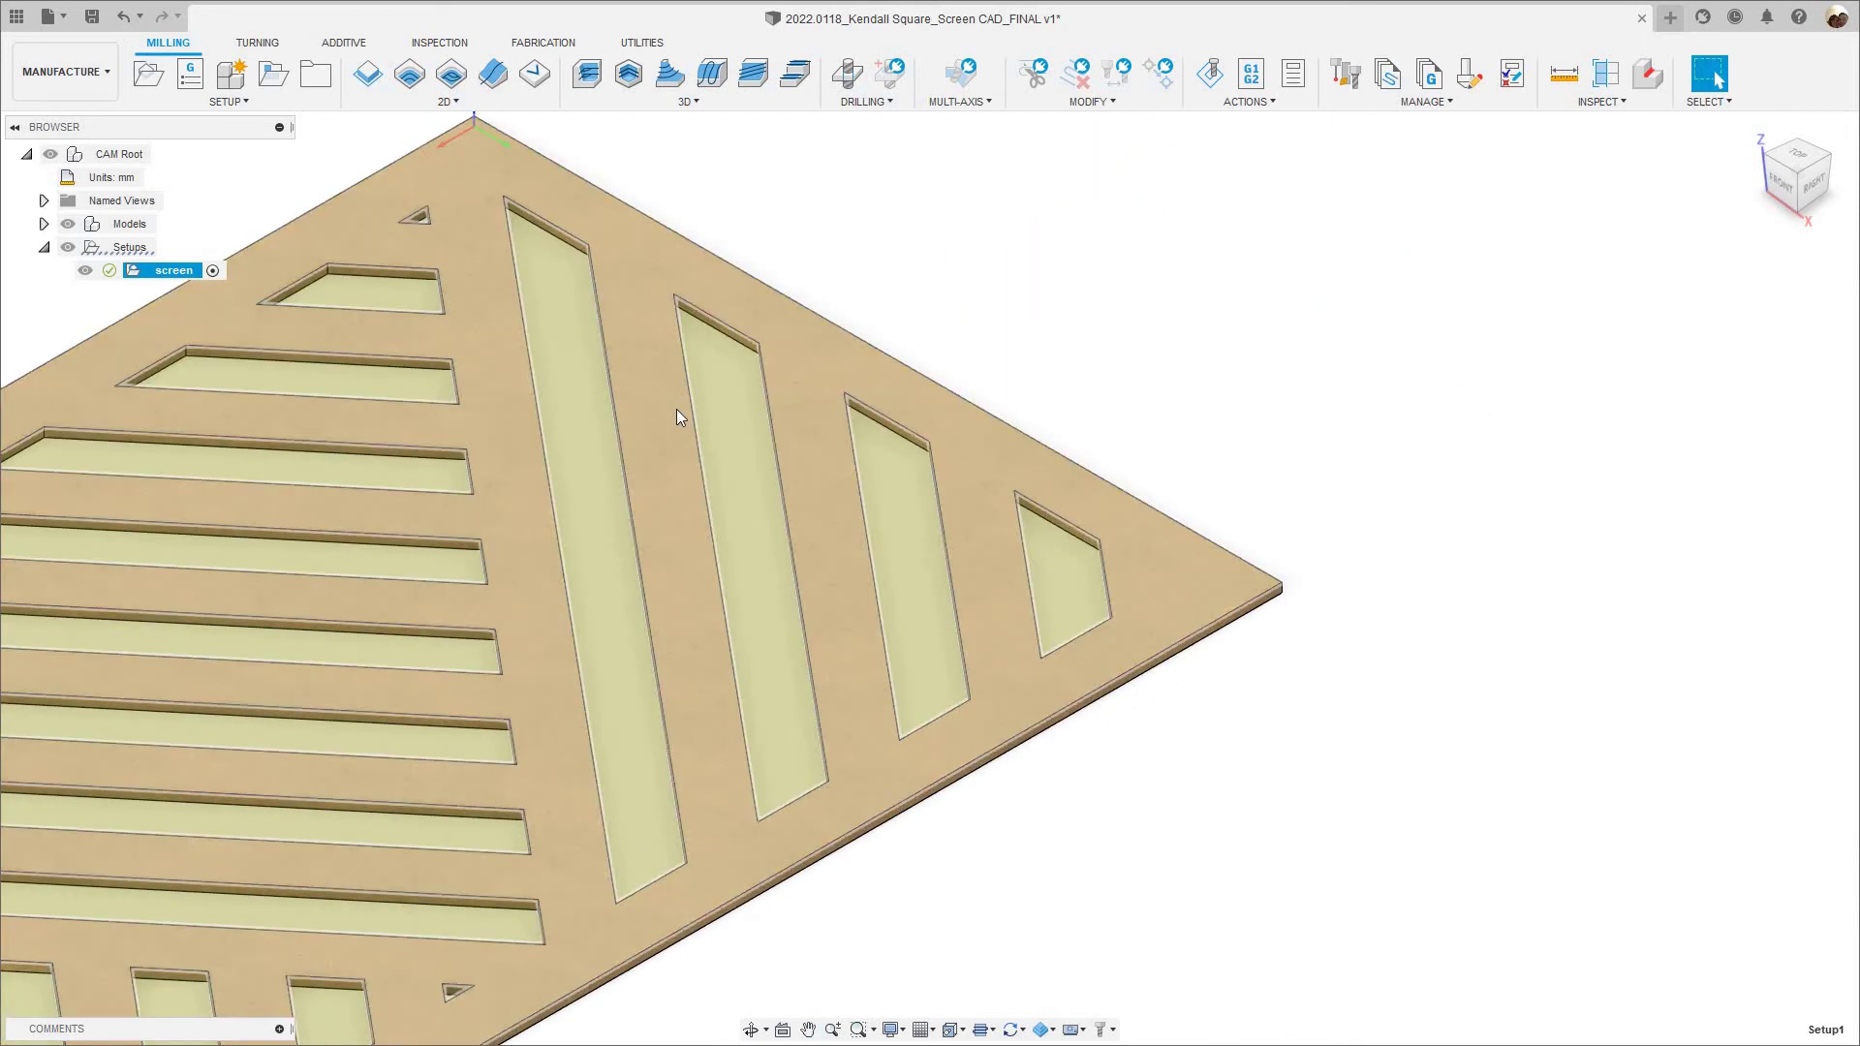
scroll(639, 334, "down", 2)
middle_click_drag(643, 340, 680, 410, "shift")
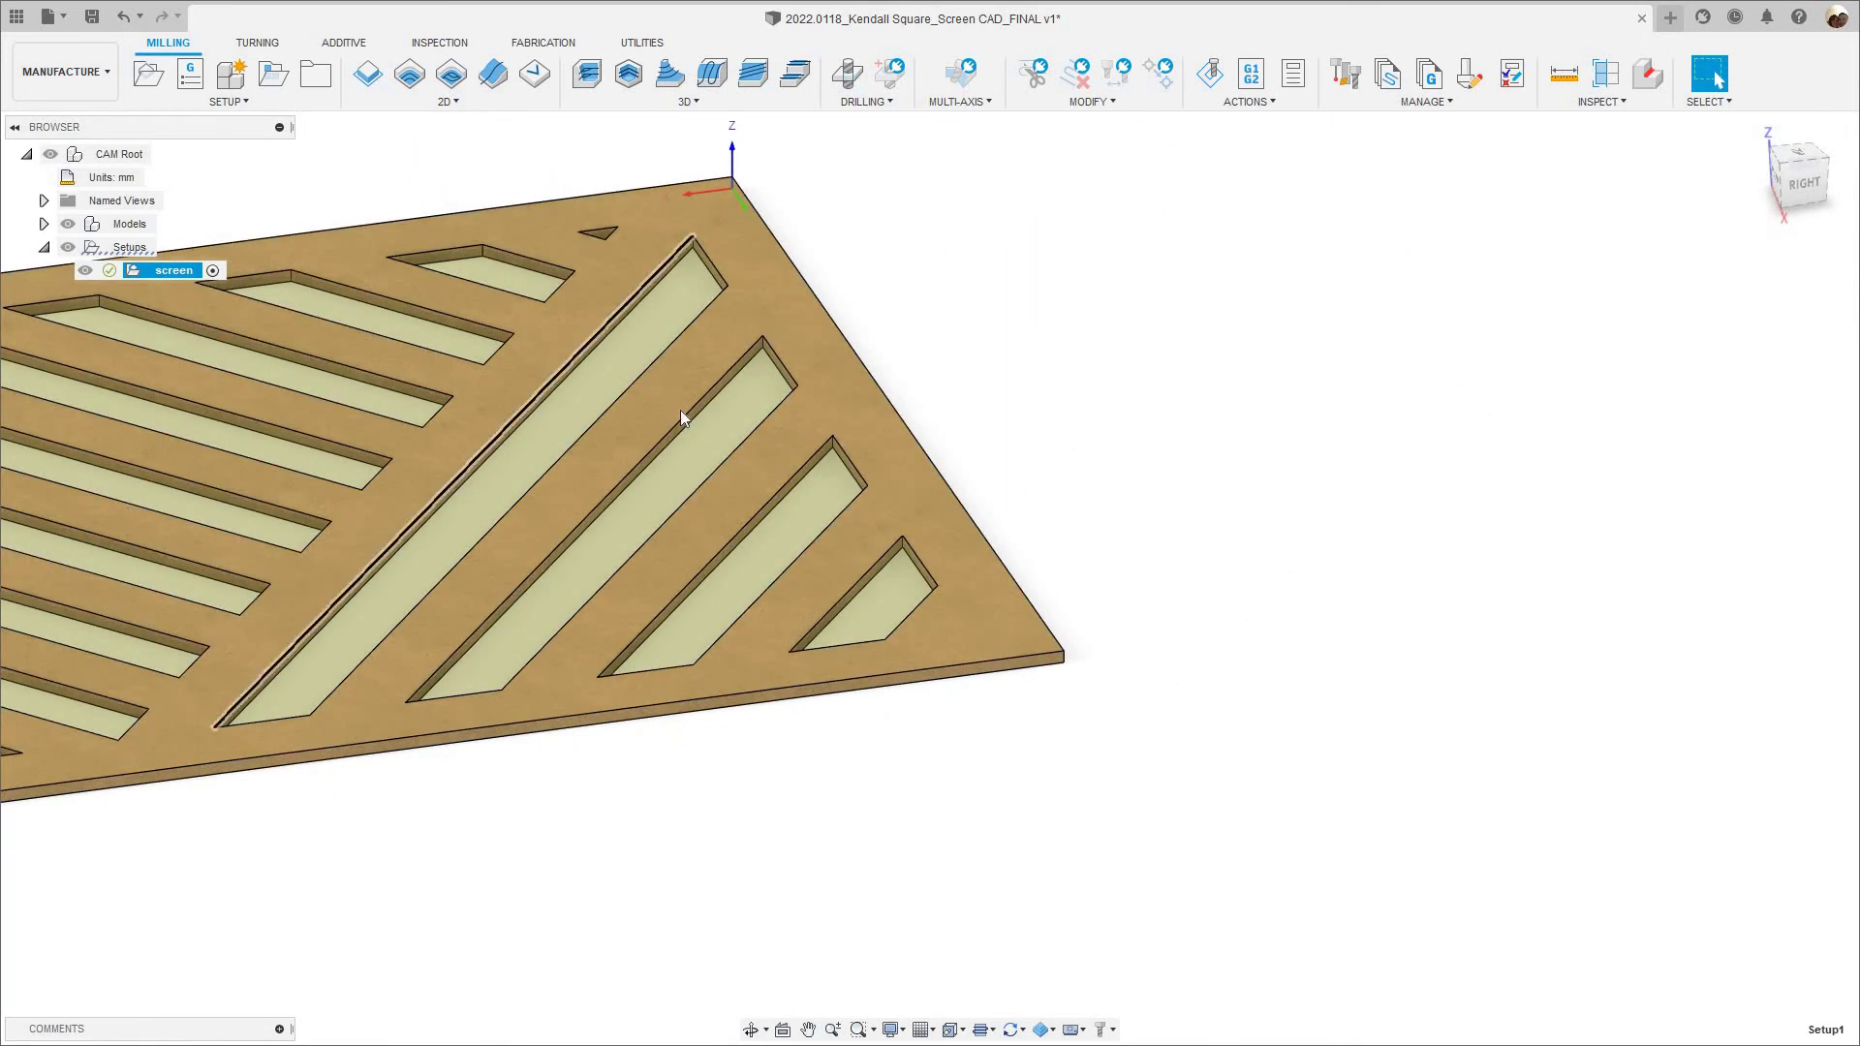
scroll(682, 392, "up", 3)
scroll(699, 382, "up", 1)
scroll(701, 381, "down", 2)
scroll(751, 454, "down", 1)
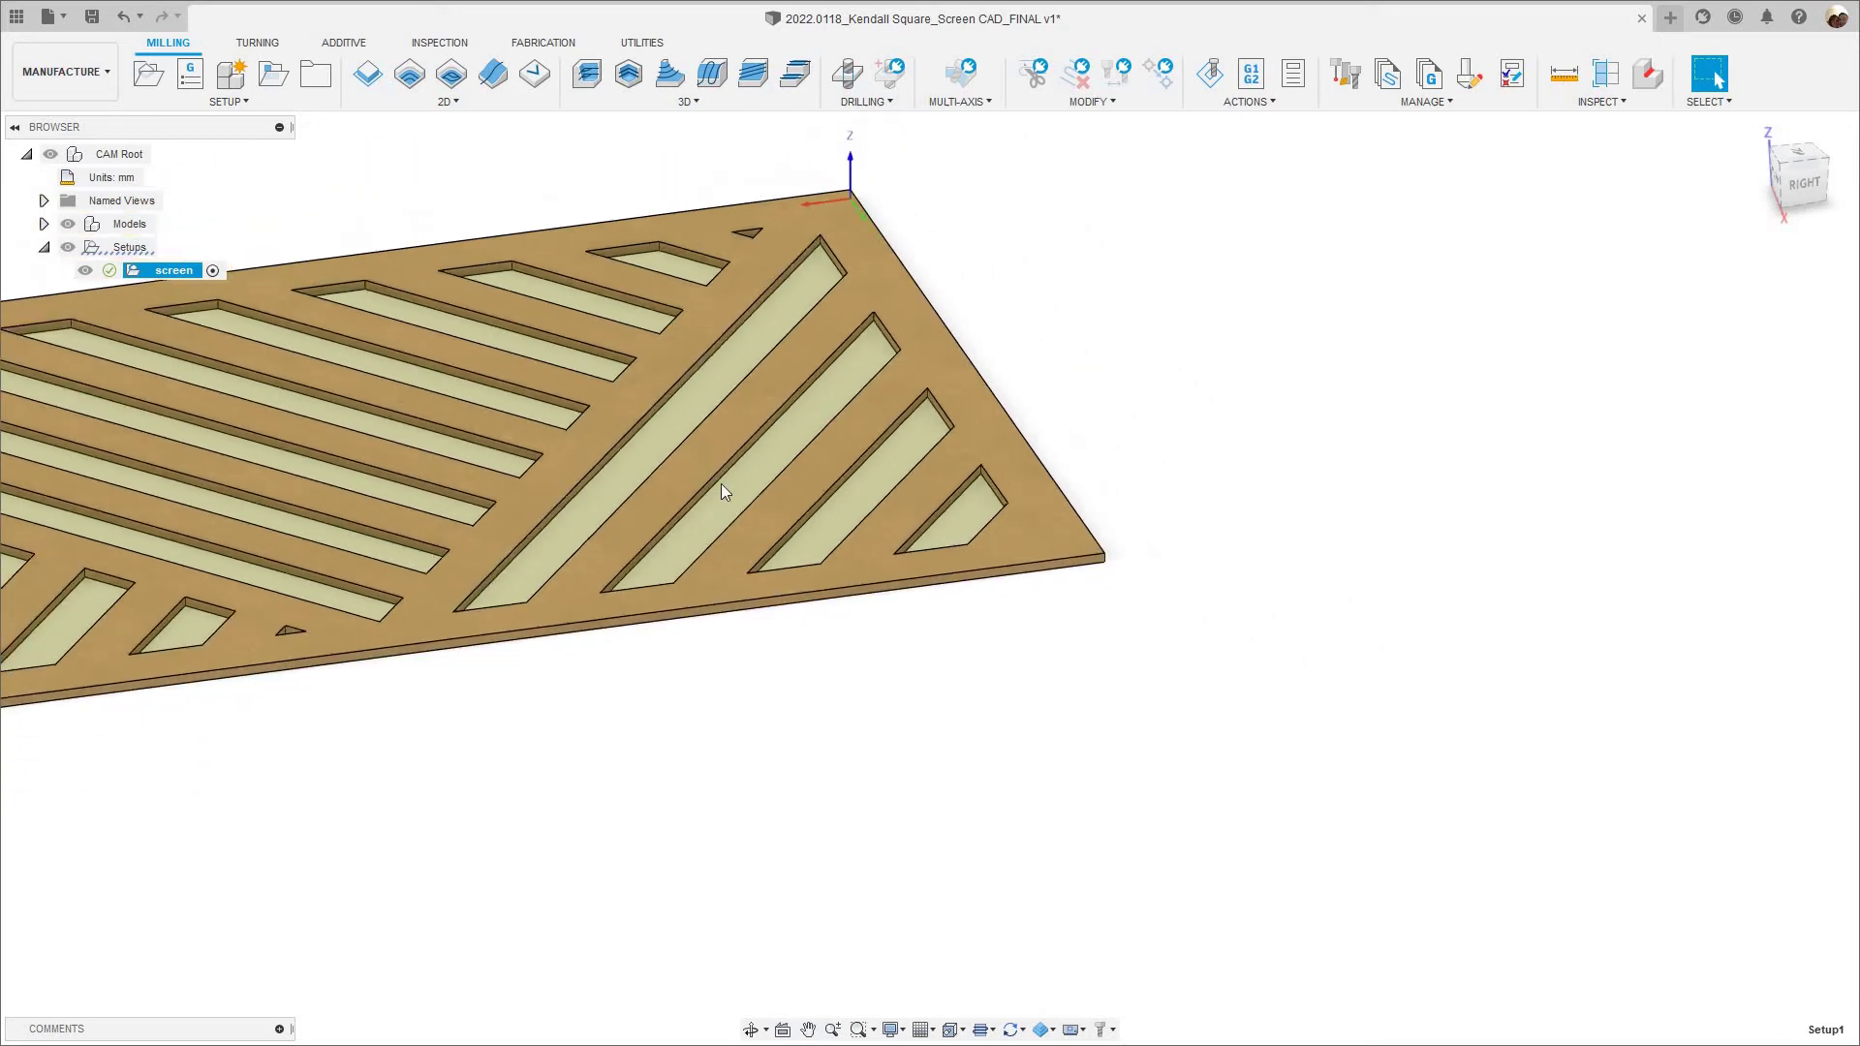
scroll(1536, 259, "down", 2)
middle_click_drag(720, 484, 1616, 288)
scroll(1535, 258, "down", 1)
left_click(1754, 128)
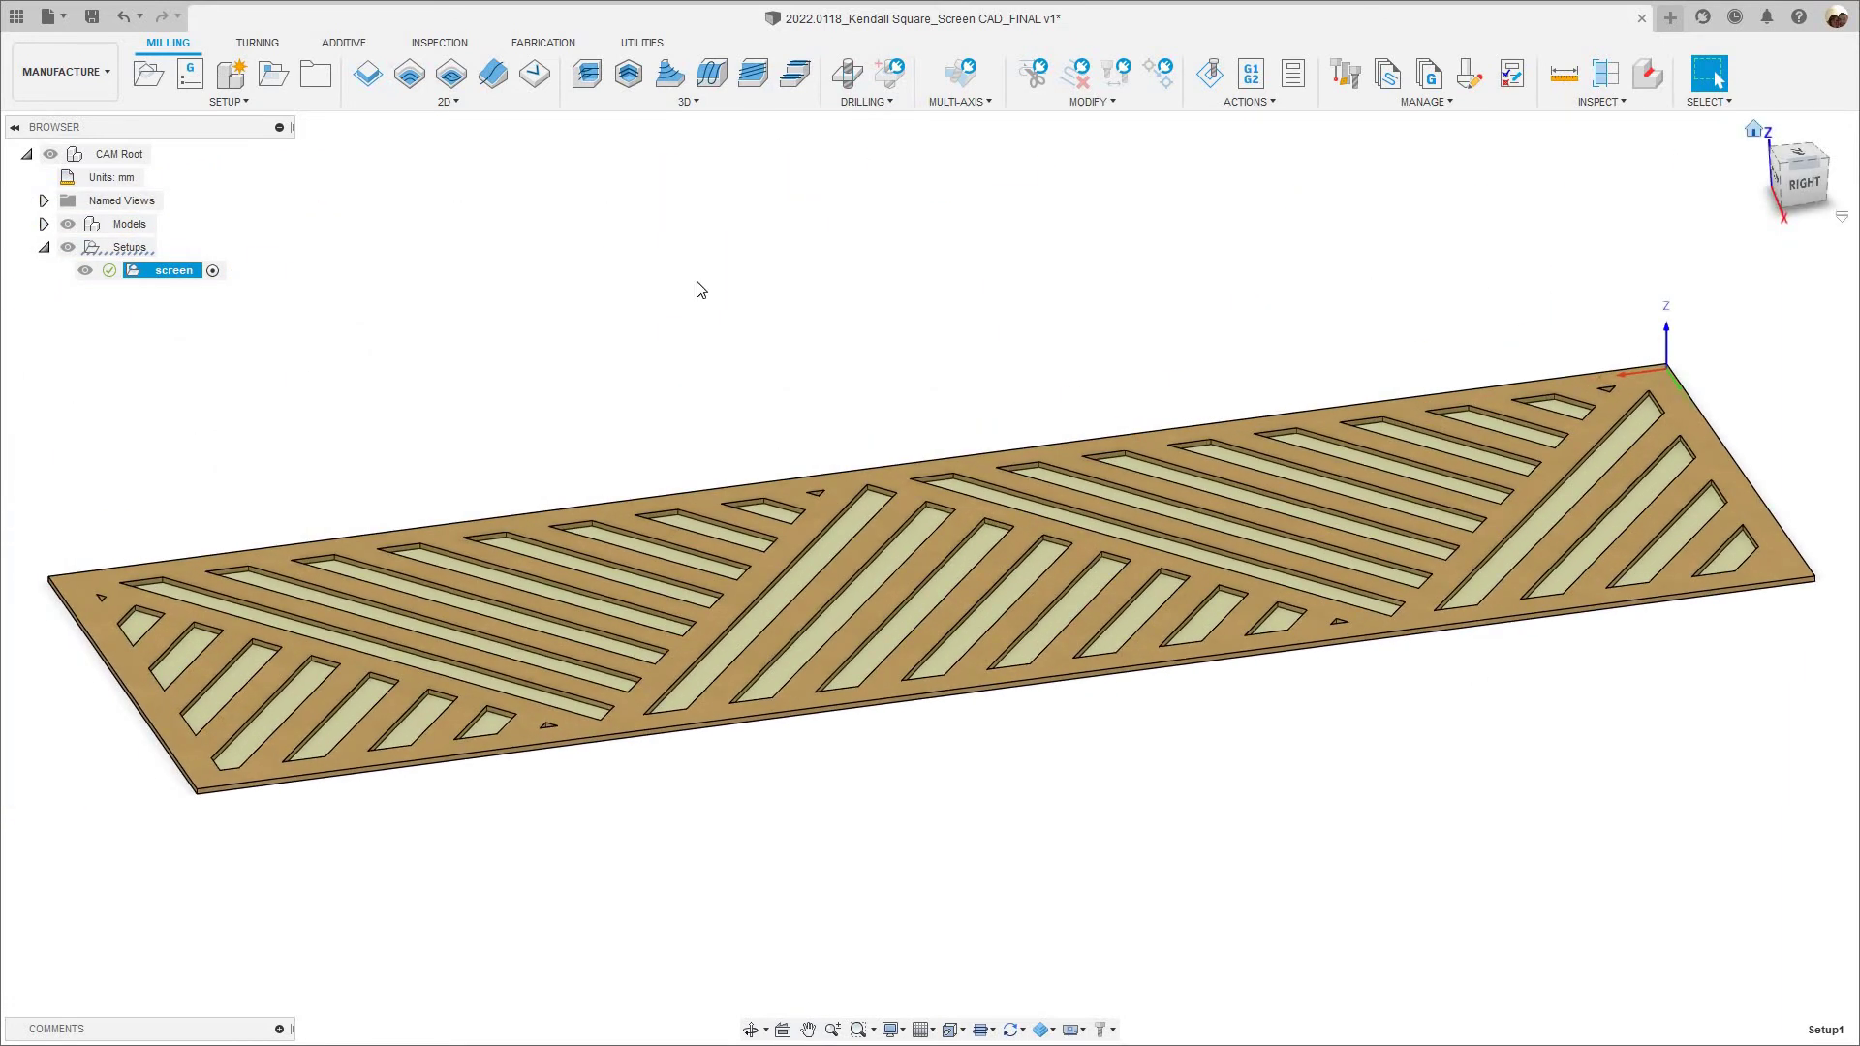
Create a 2D Contour operation using the 9 mm 46011 three-flute compression spiral tool from the WEEKE CNC WOOD library.
left_click(382, 87)
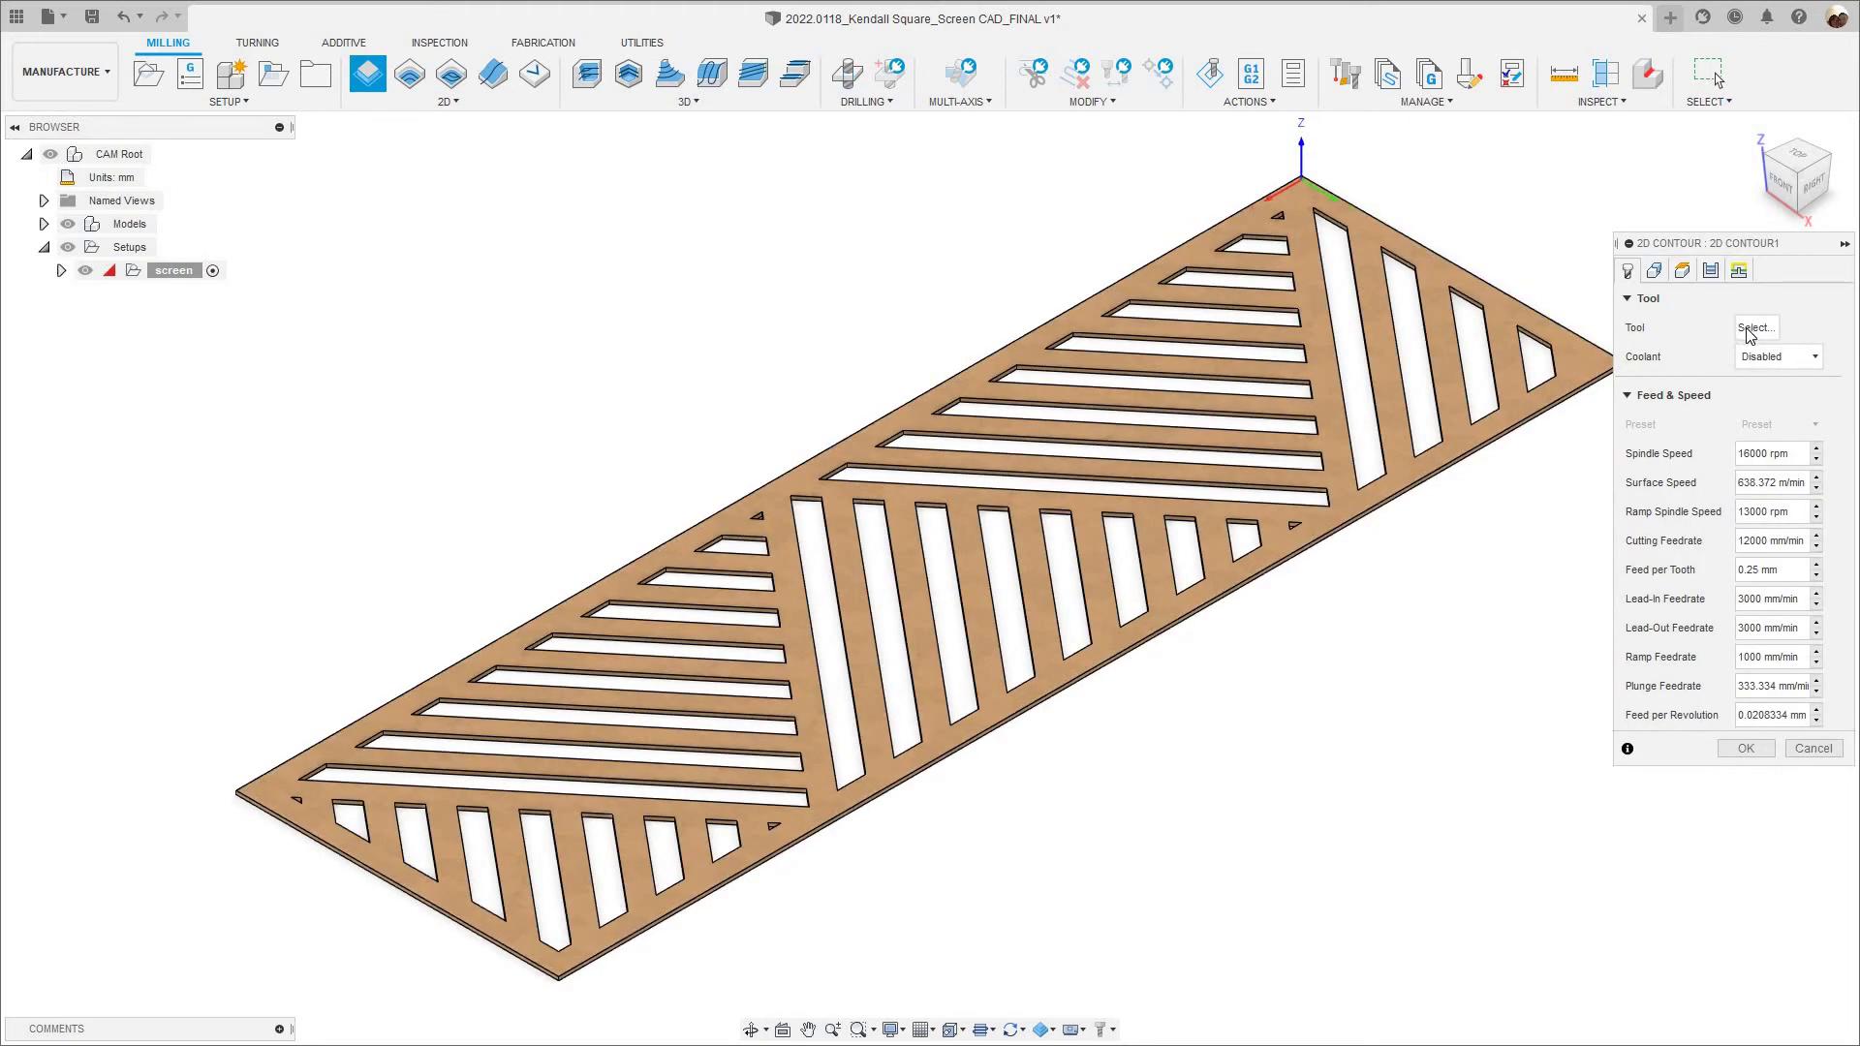
left_click(1755, 327)
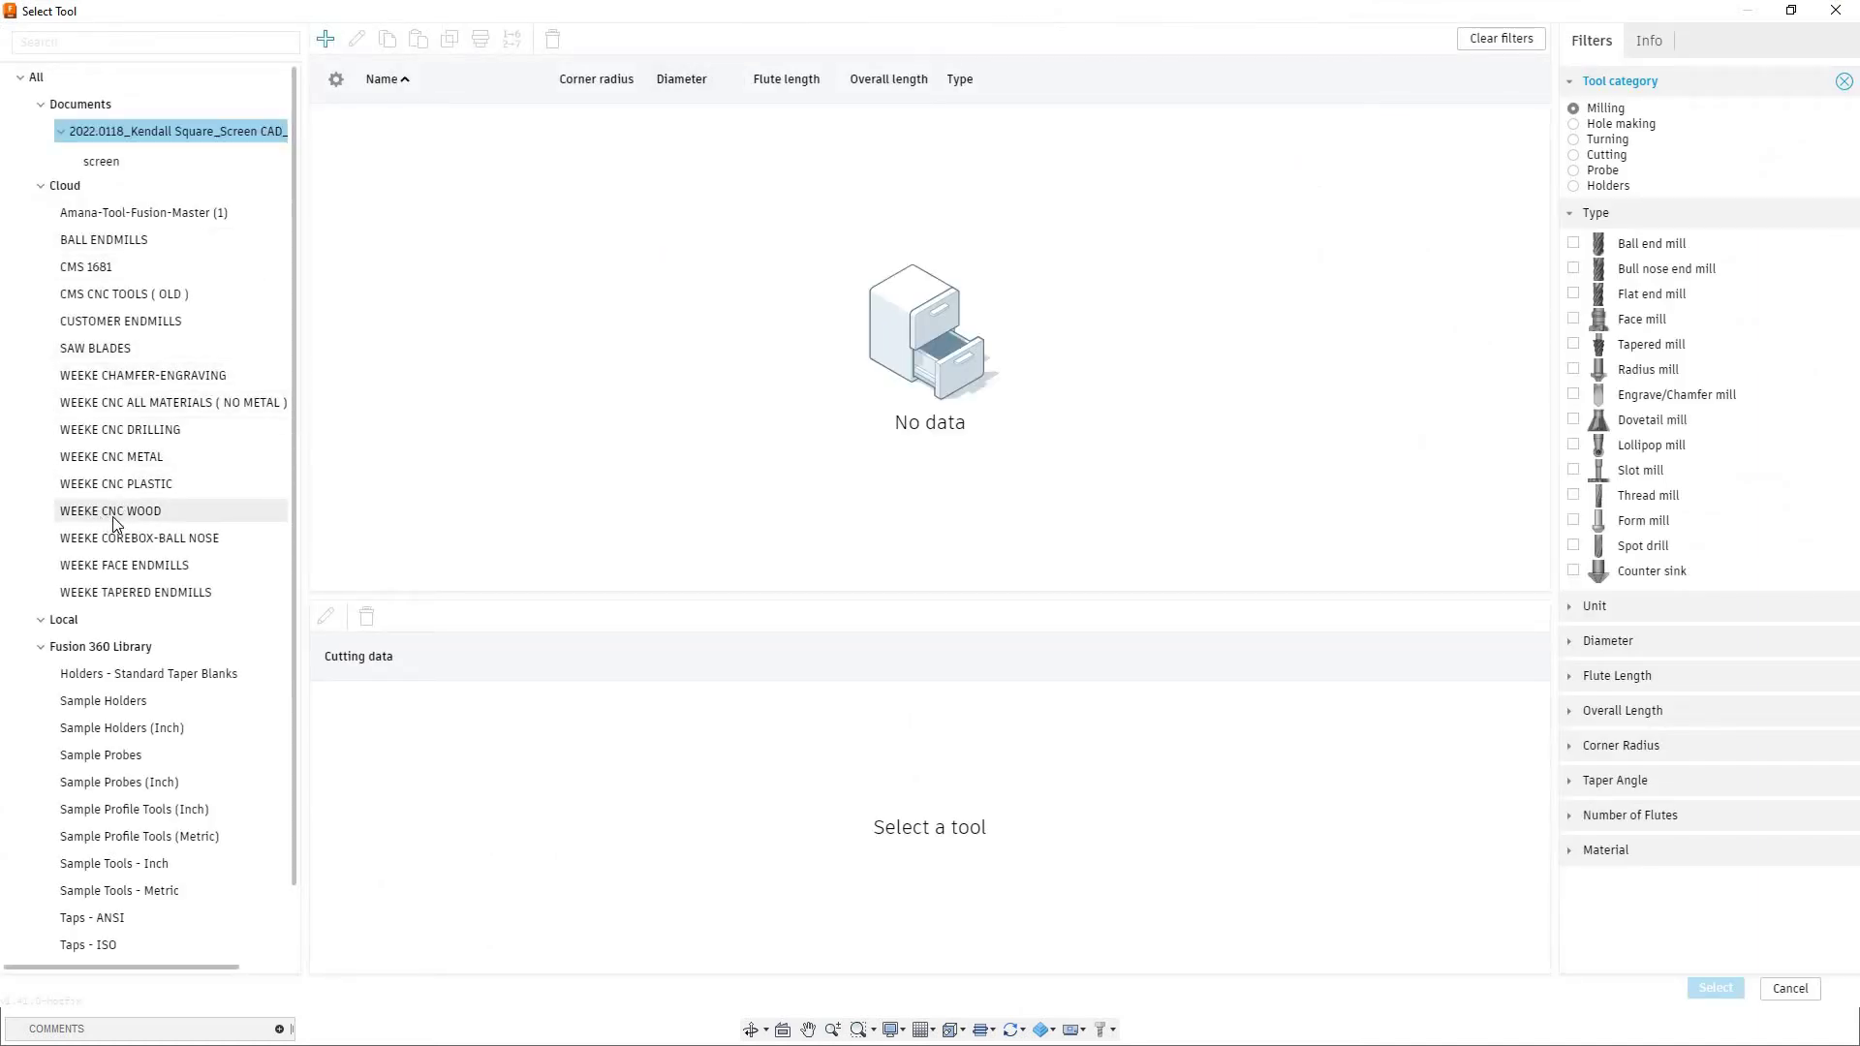
left_click(175, 511)
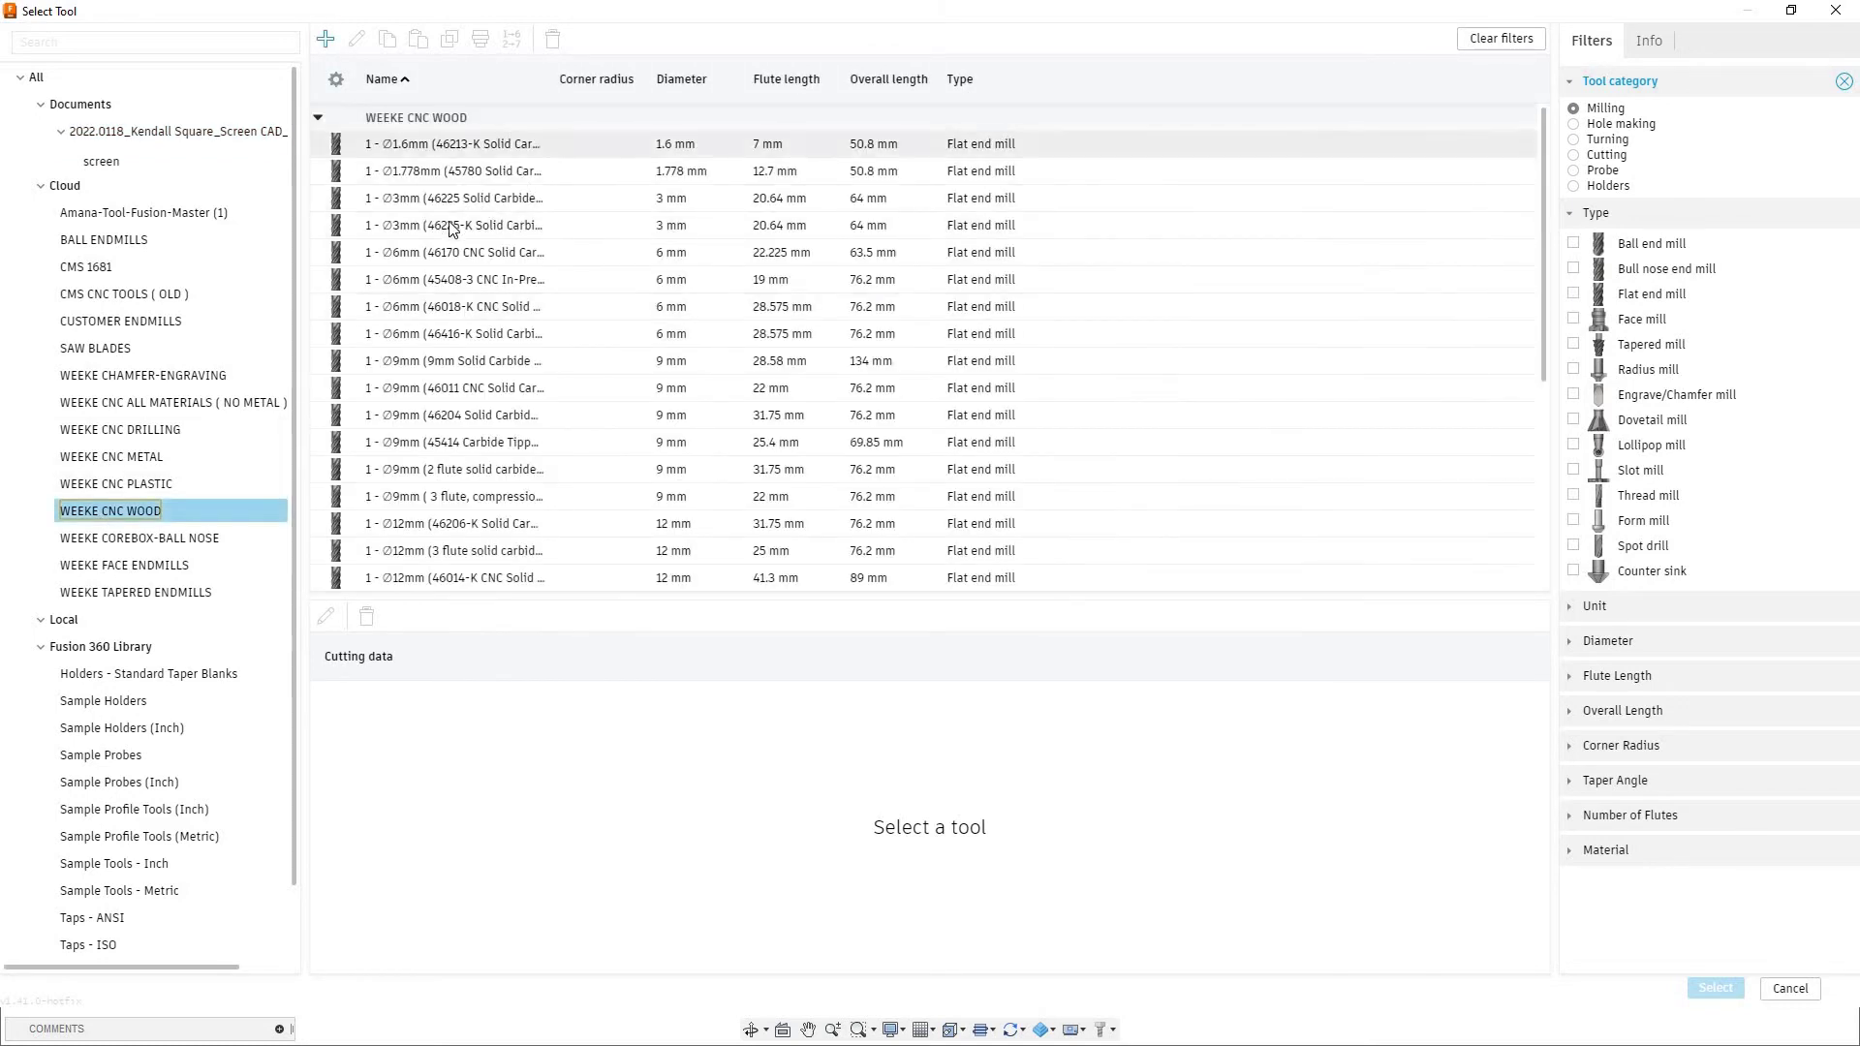
left_click(414, 396)
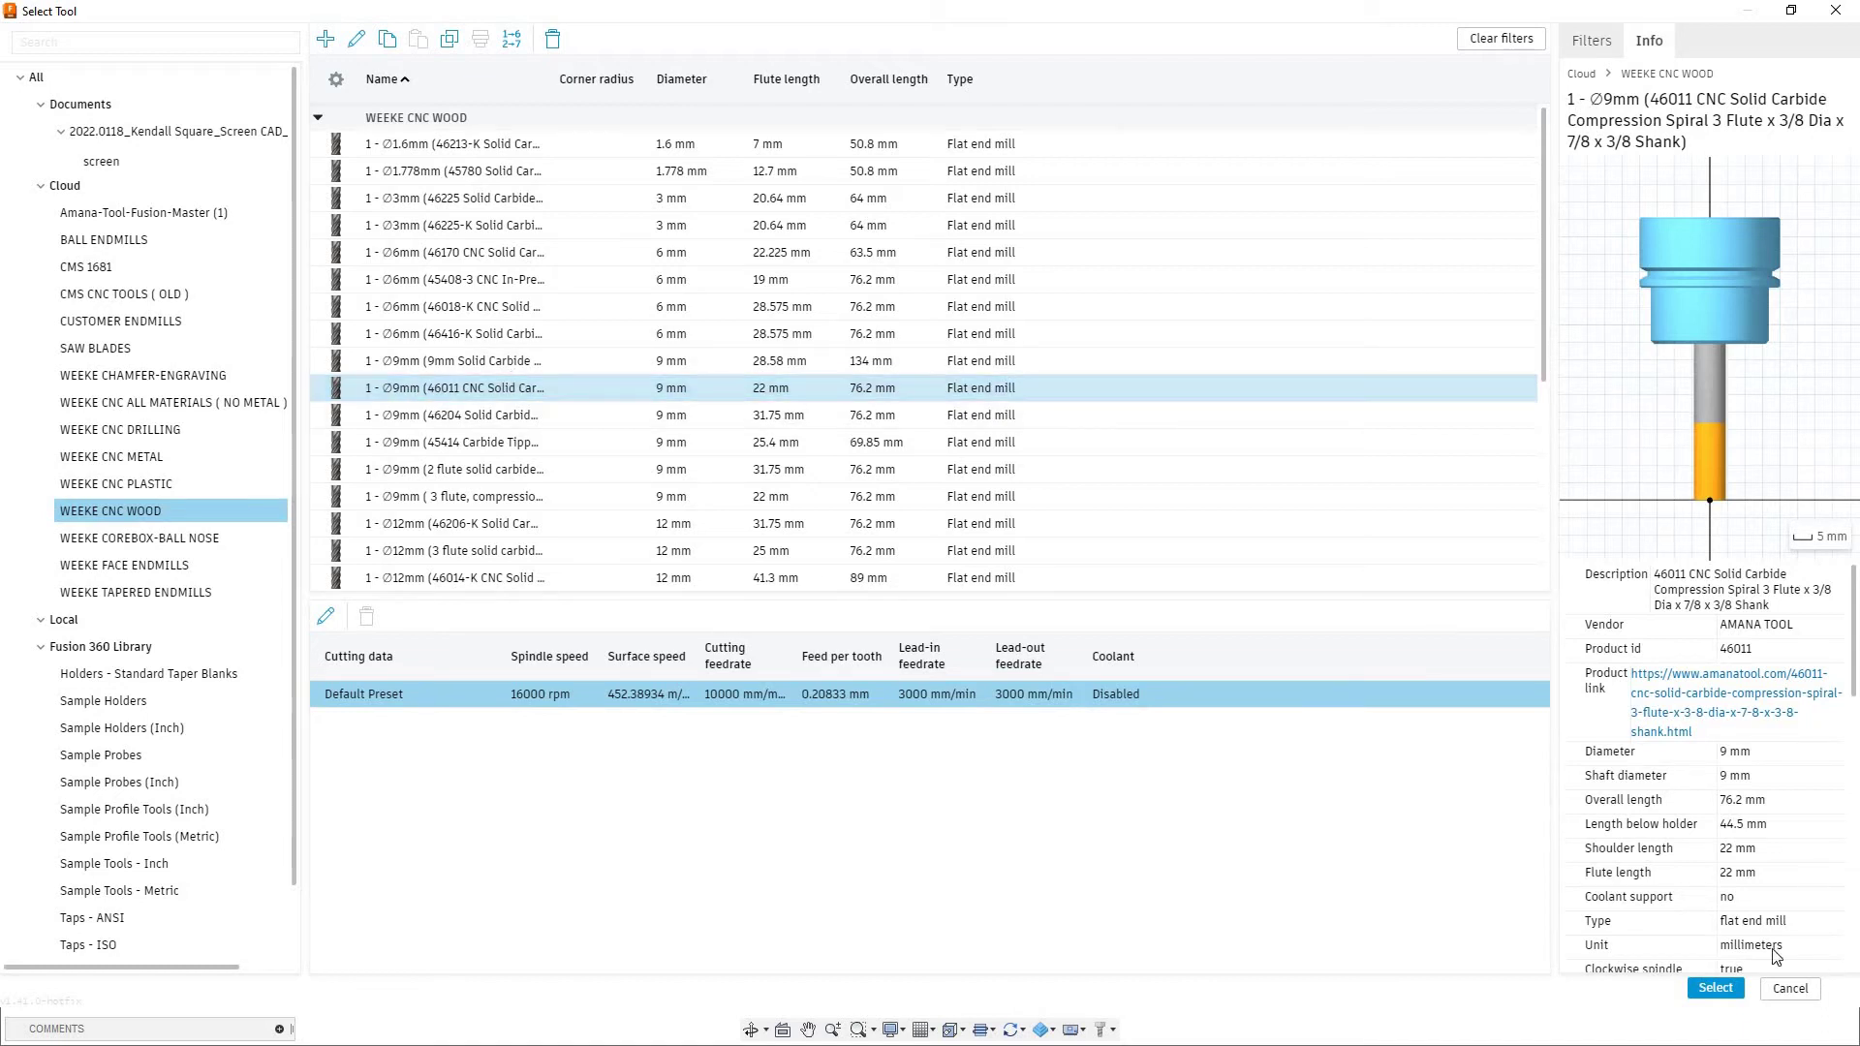
left_click(1716, 989)
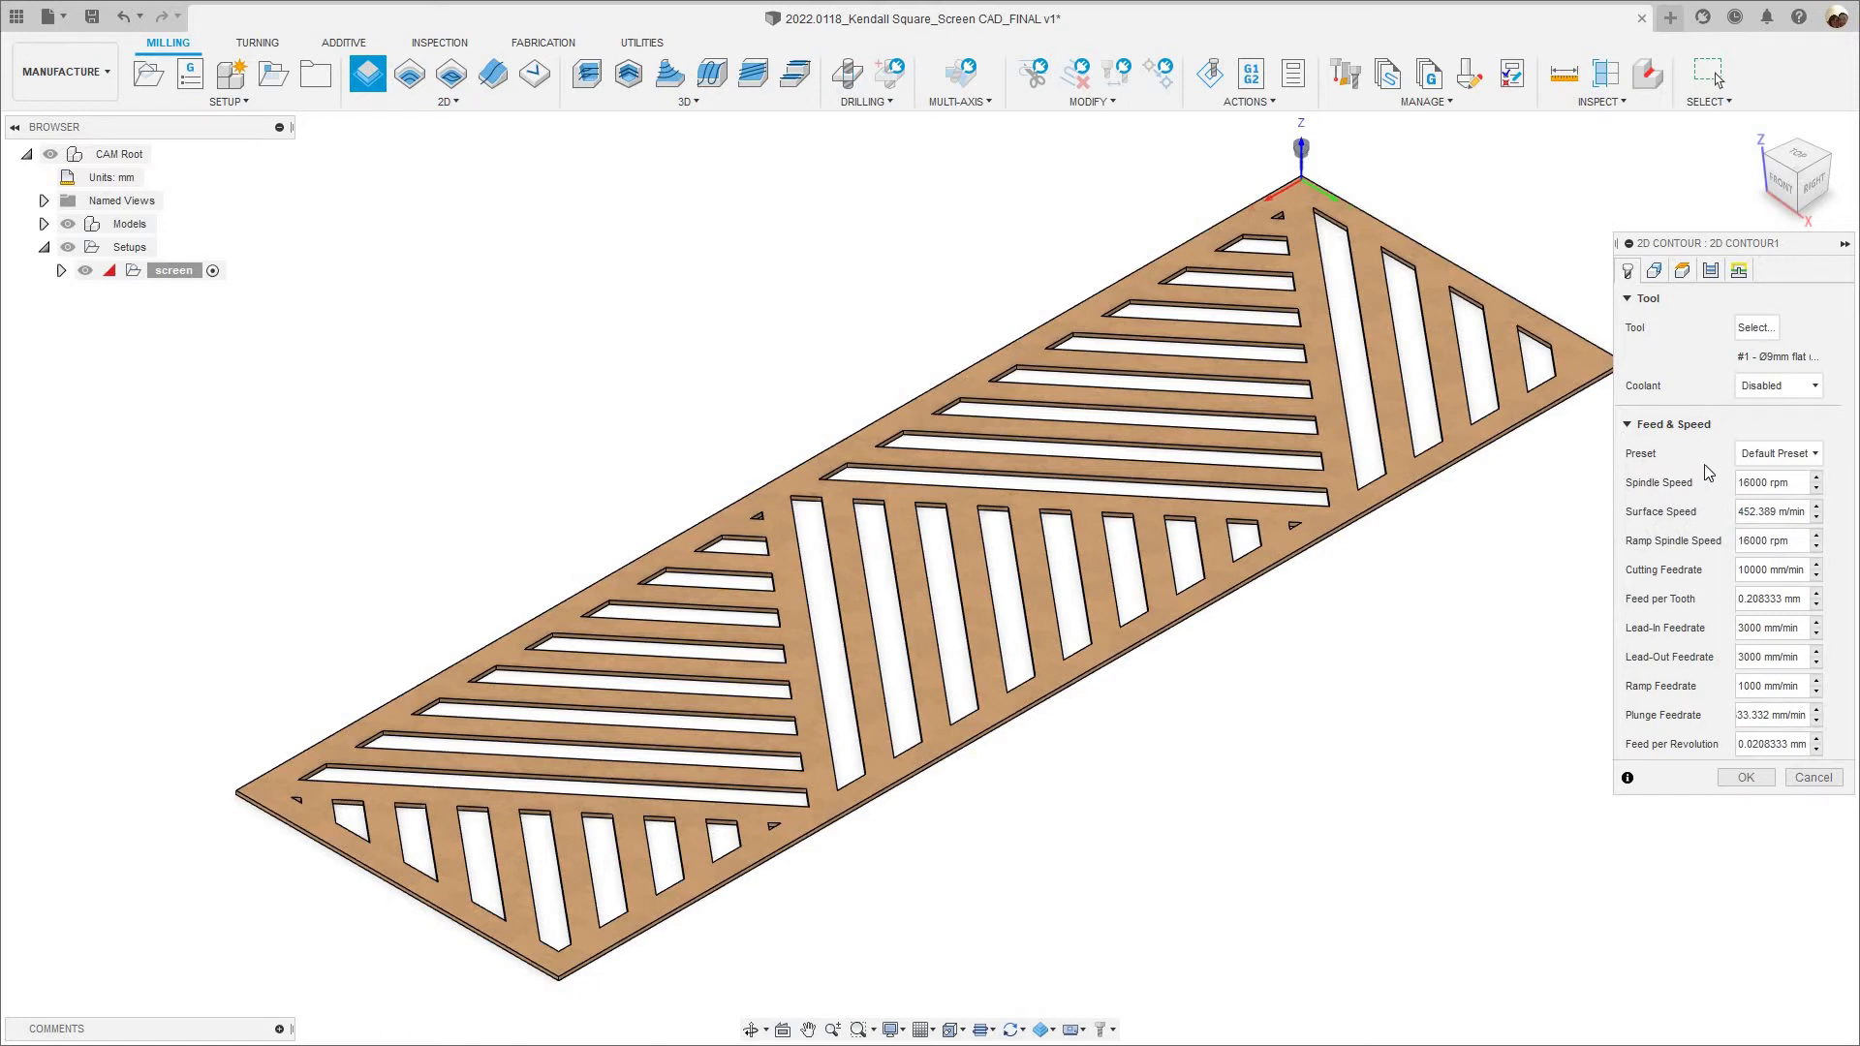
Select the bottom-edge contours of the four parallel slots nearest the panel's origin end as the operation's geometry.
left_click(1656, 273)
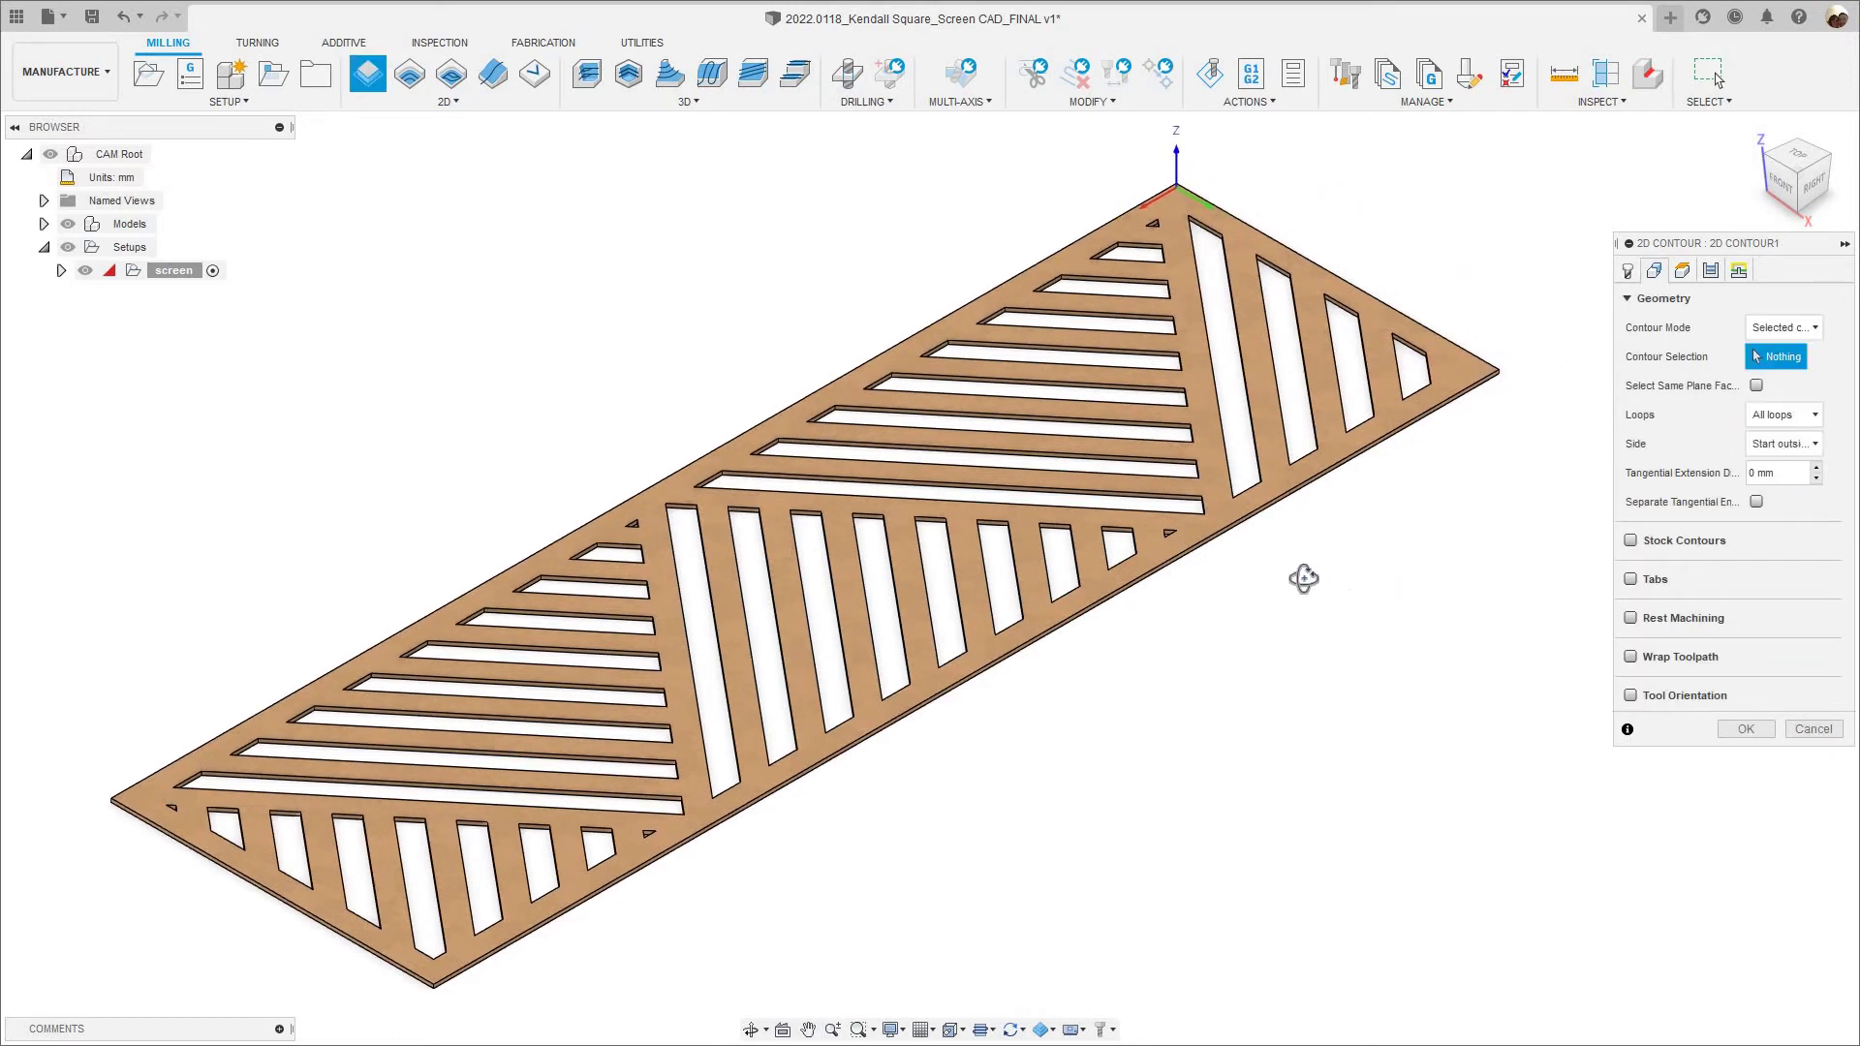
middle_click_drag(1299, 577, 1337, 293, "shift")
scroll(1565, 332, "up", 1)
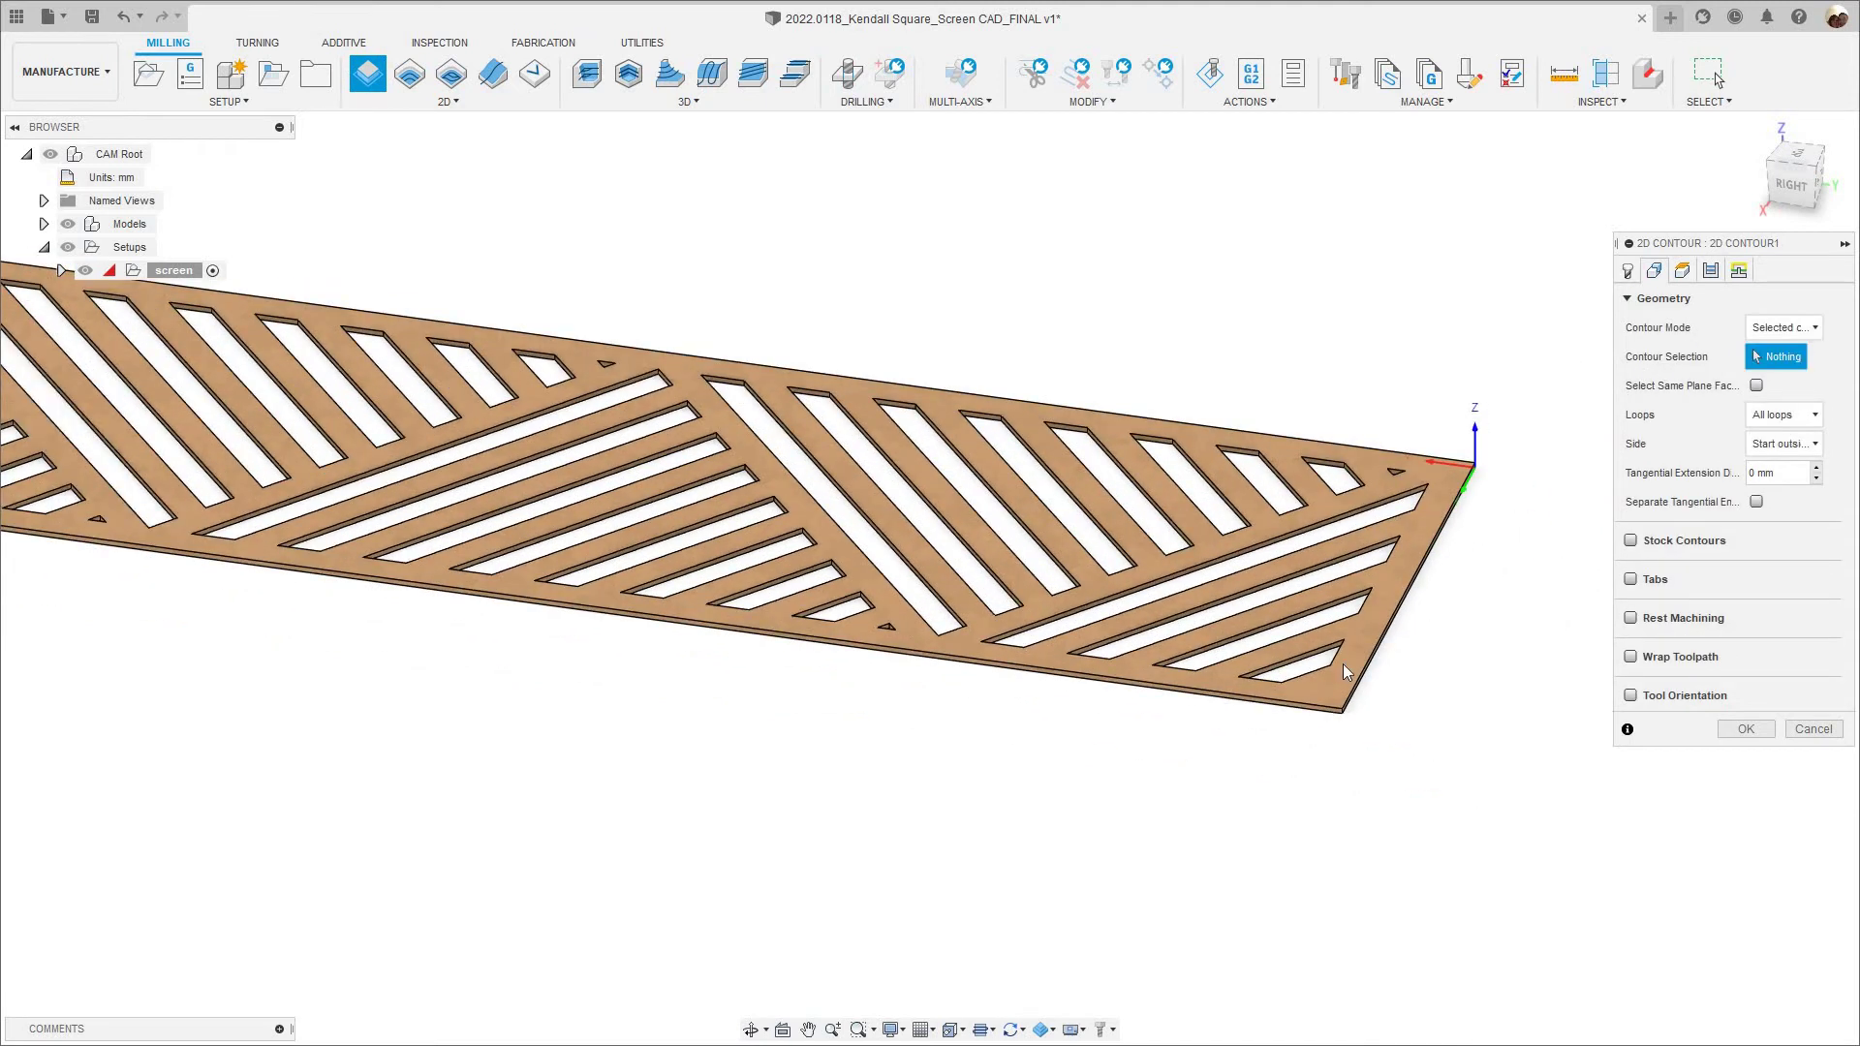
scroll(1343, 665, "up", 8)
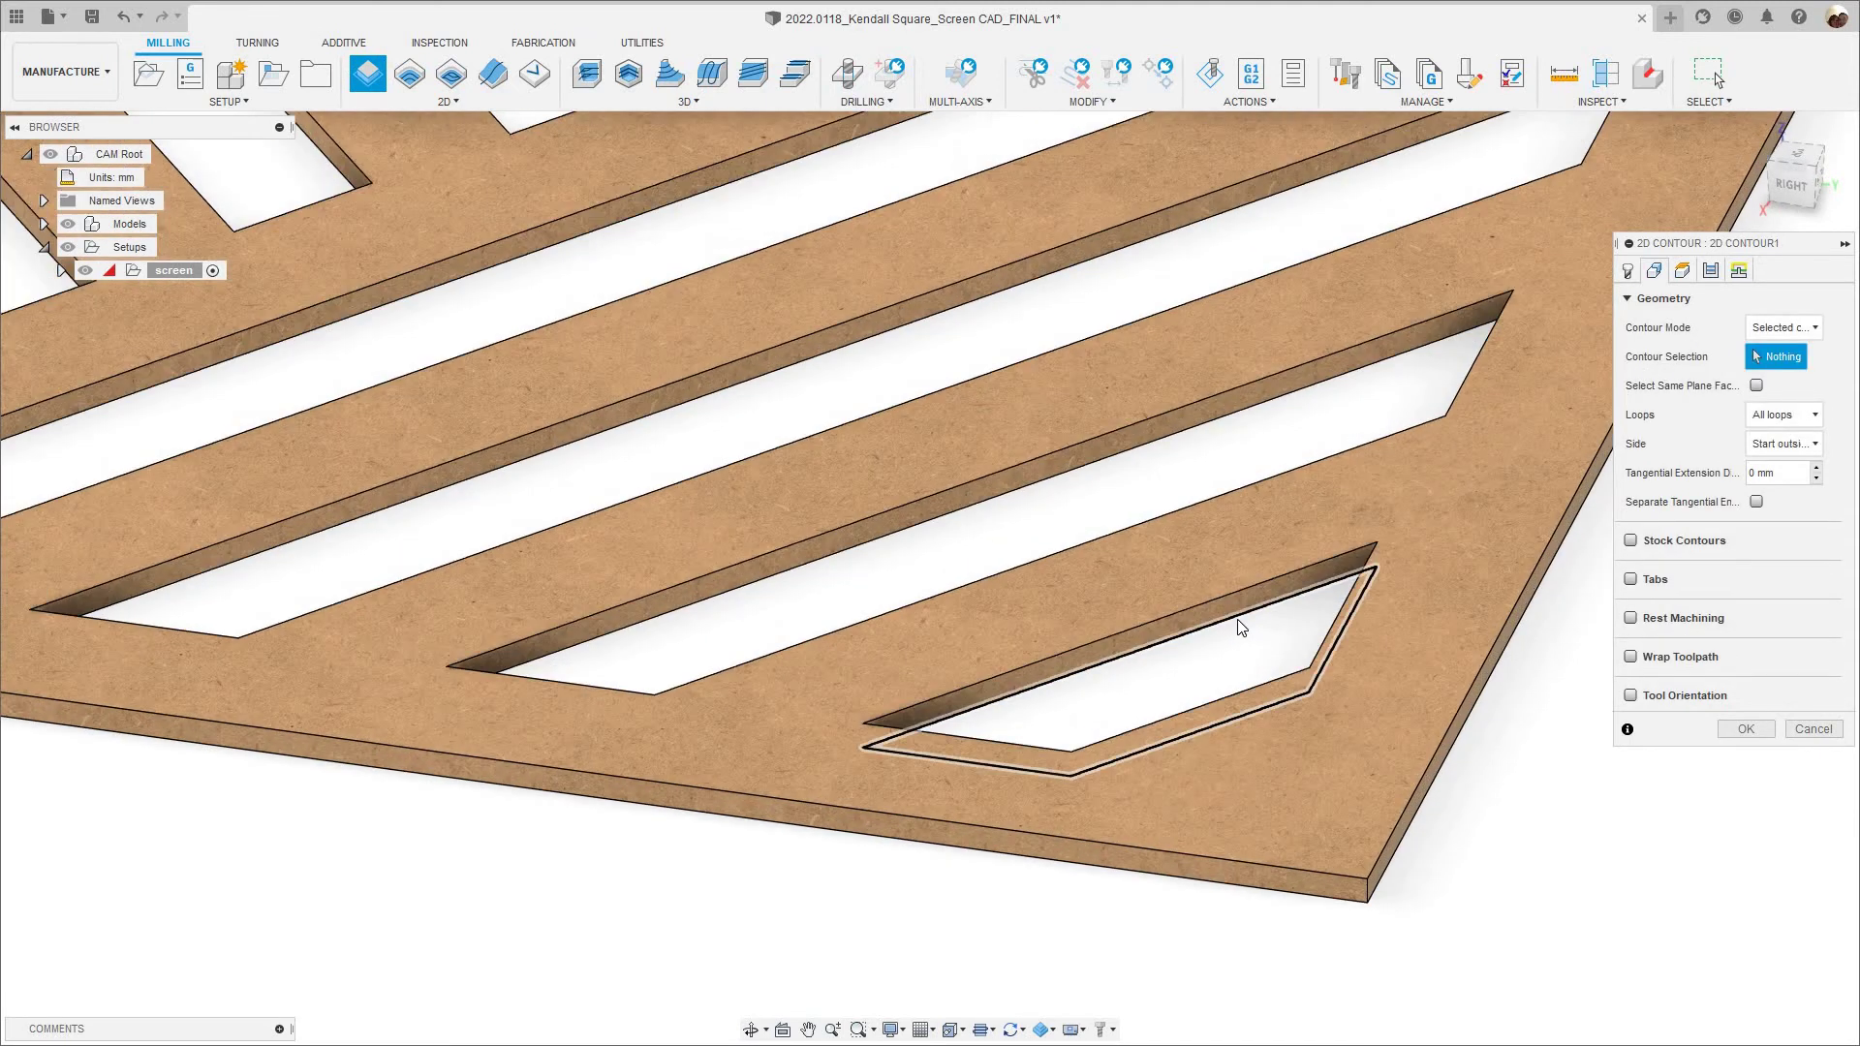
left_click(1230, 569)
scroll(1226, 543, "down", 3)
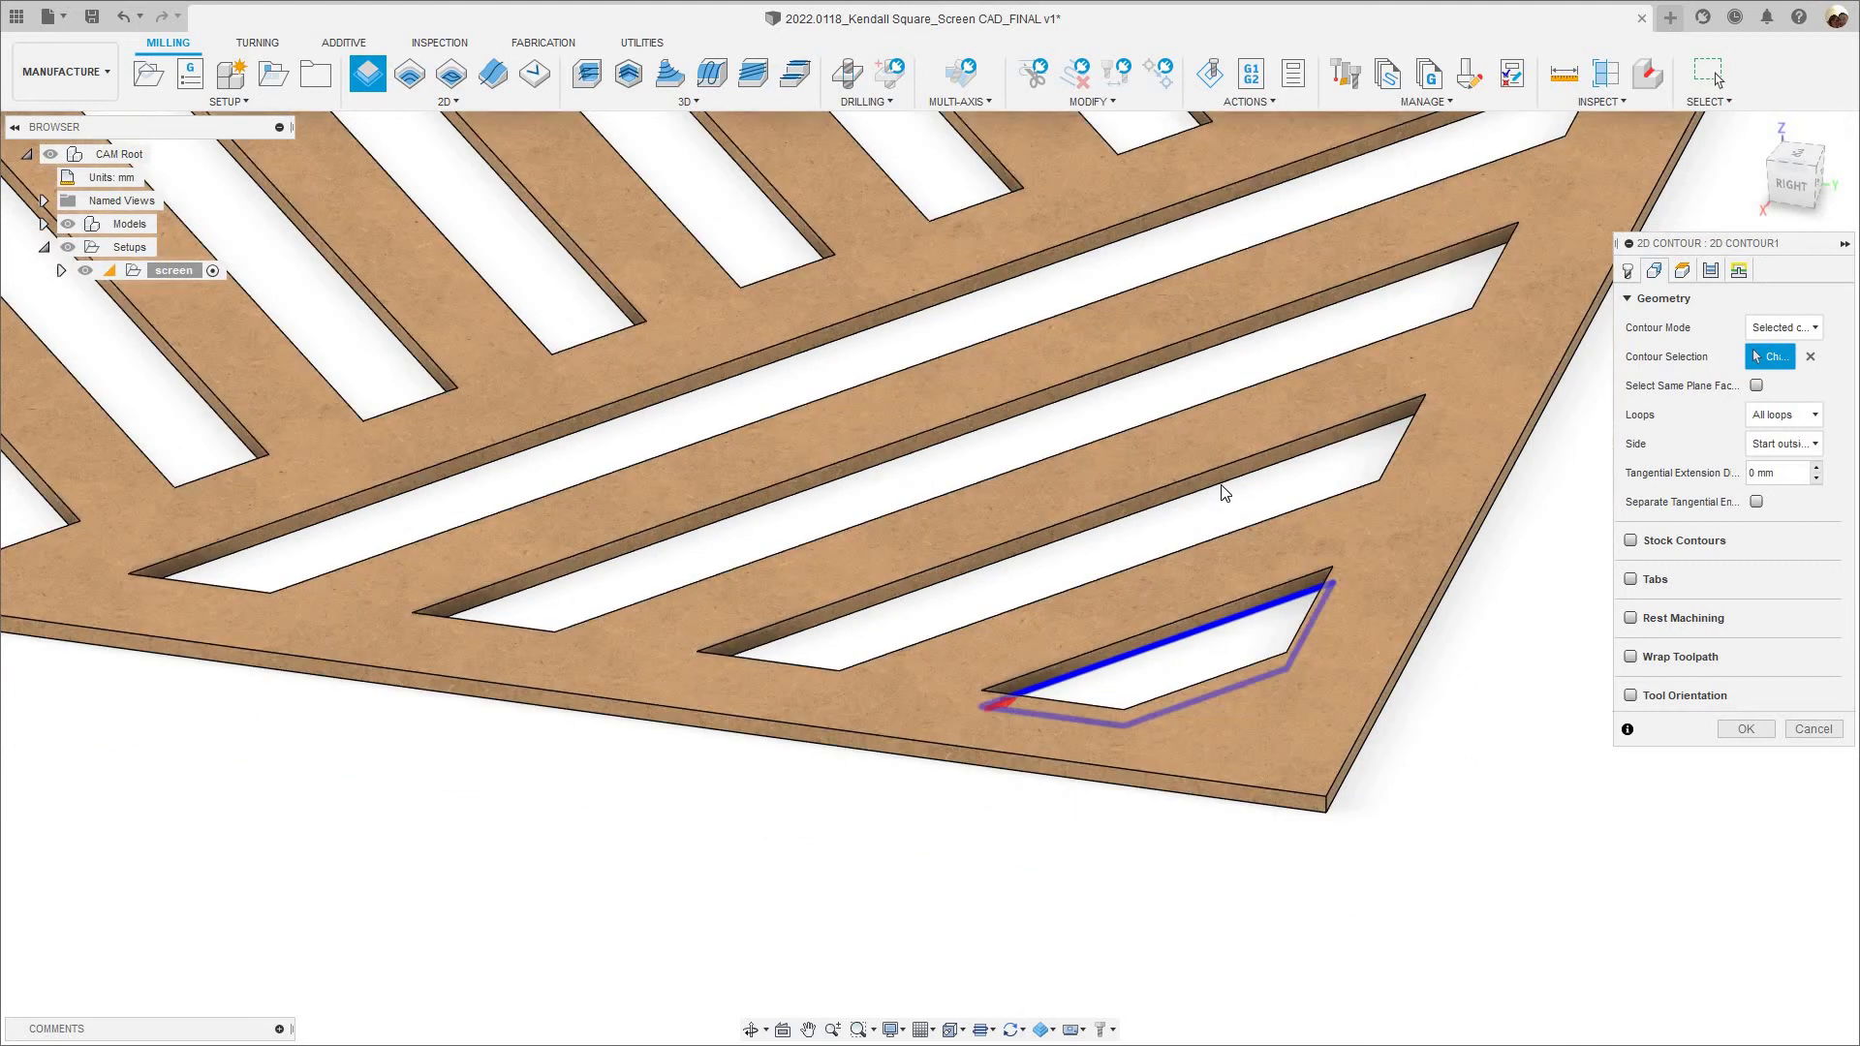
left_click(1193, 372)
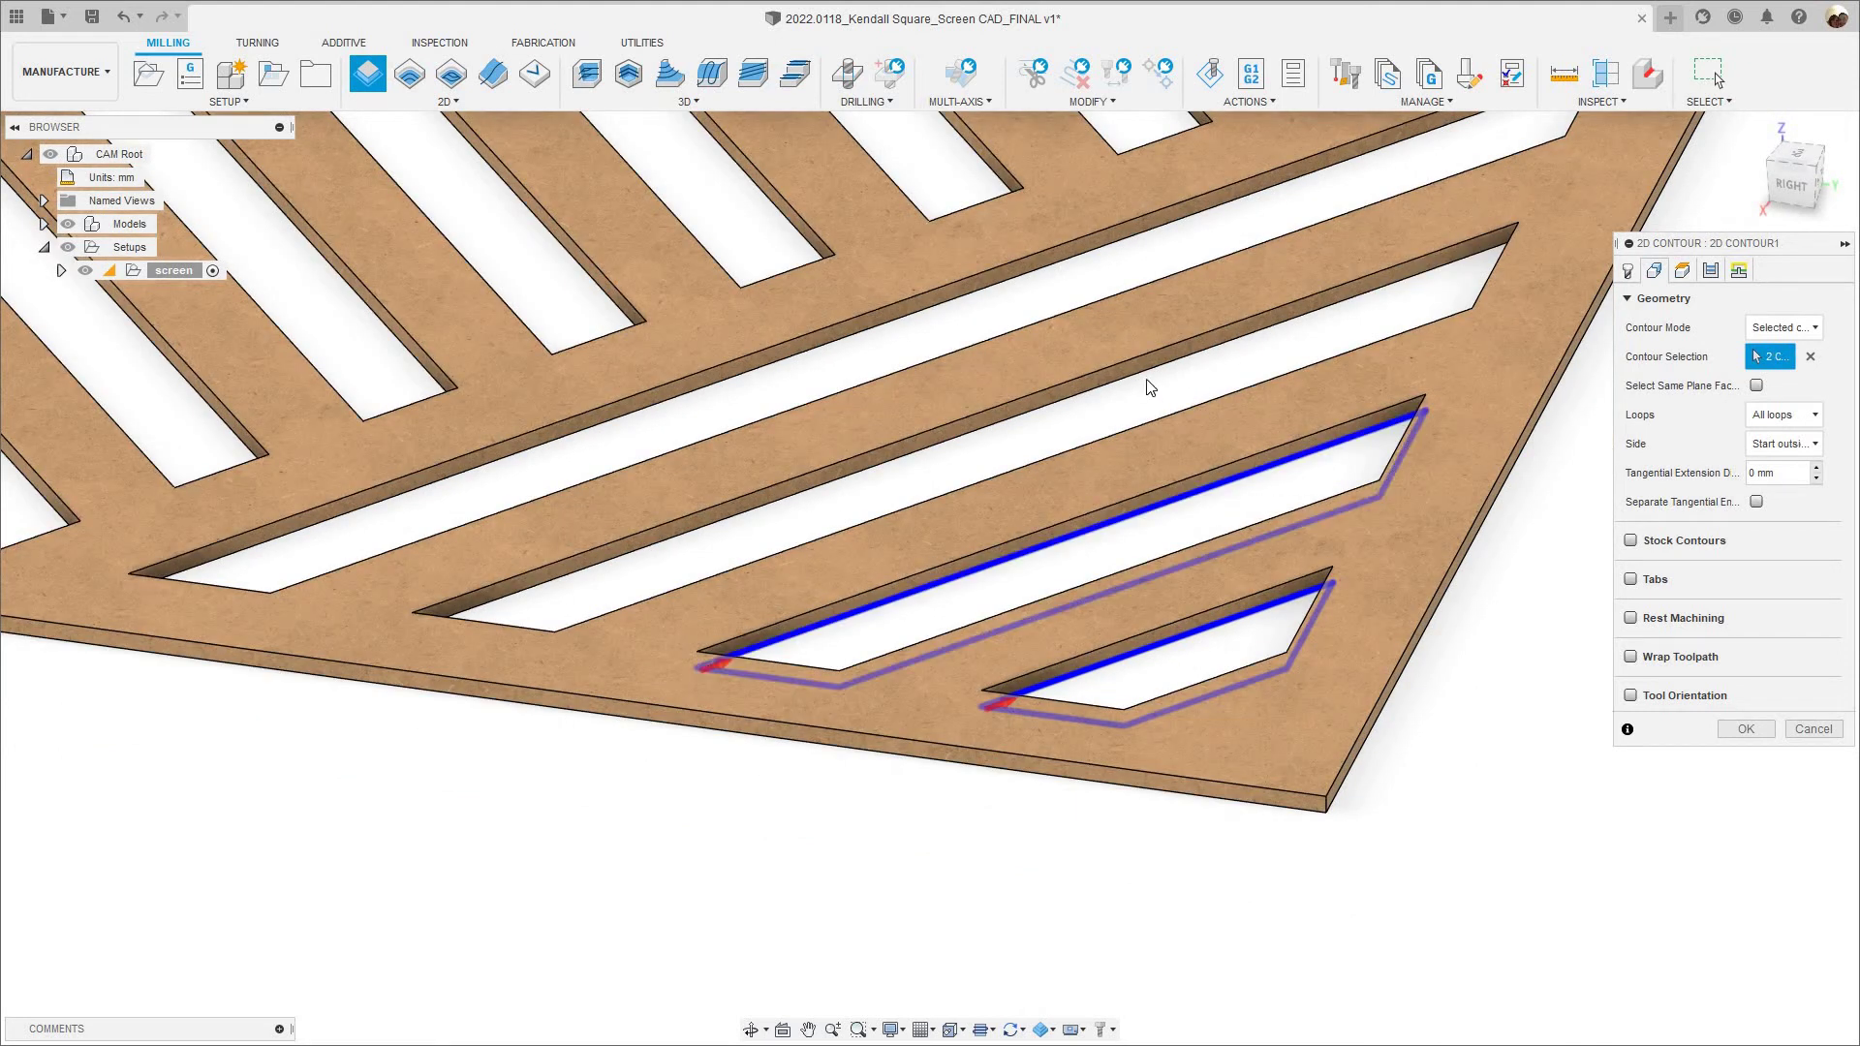
left_click(1151, 388)
scroll(1079, 630, "down", 4)
scroll(1072, 591, "up", 8)
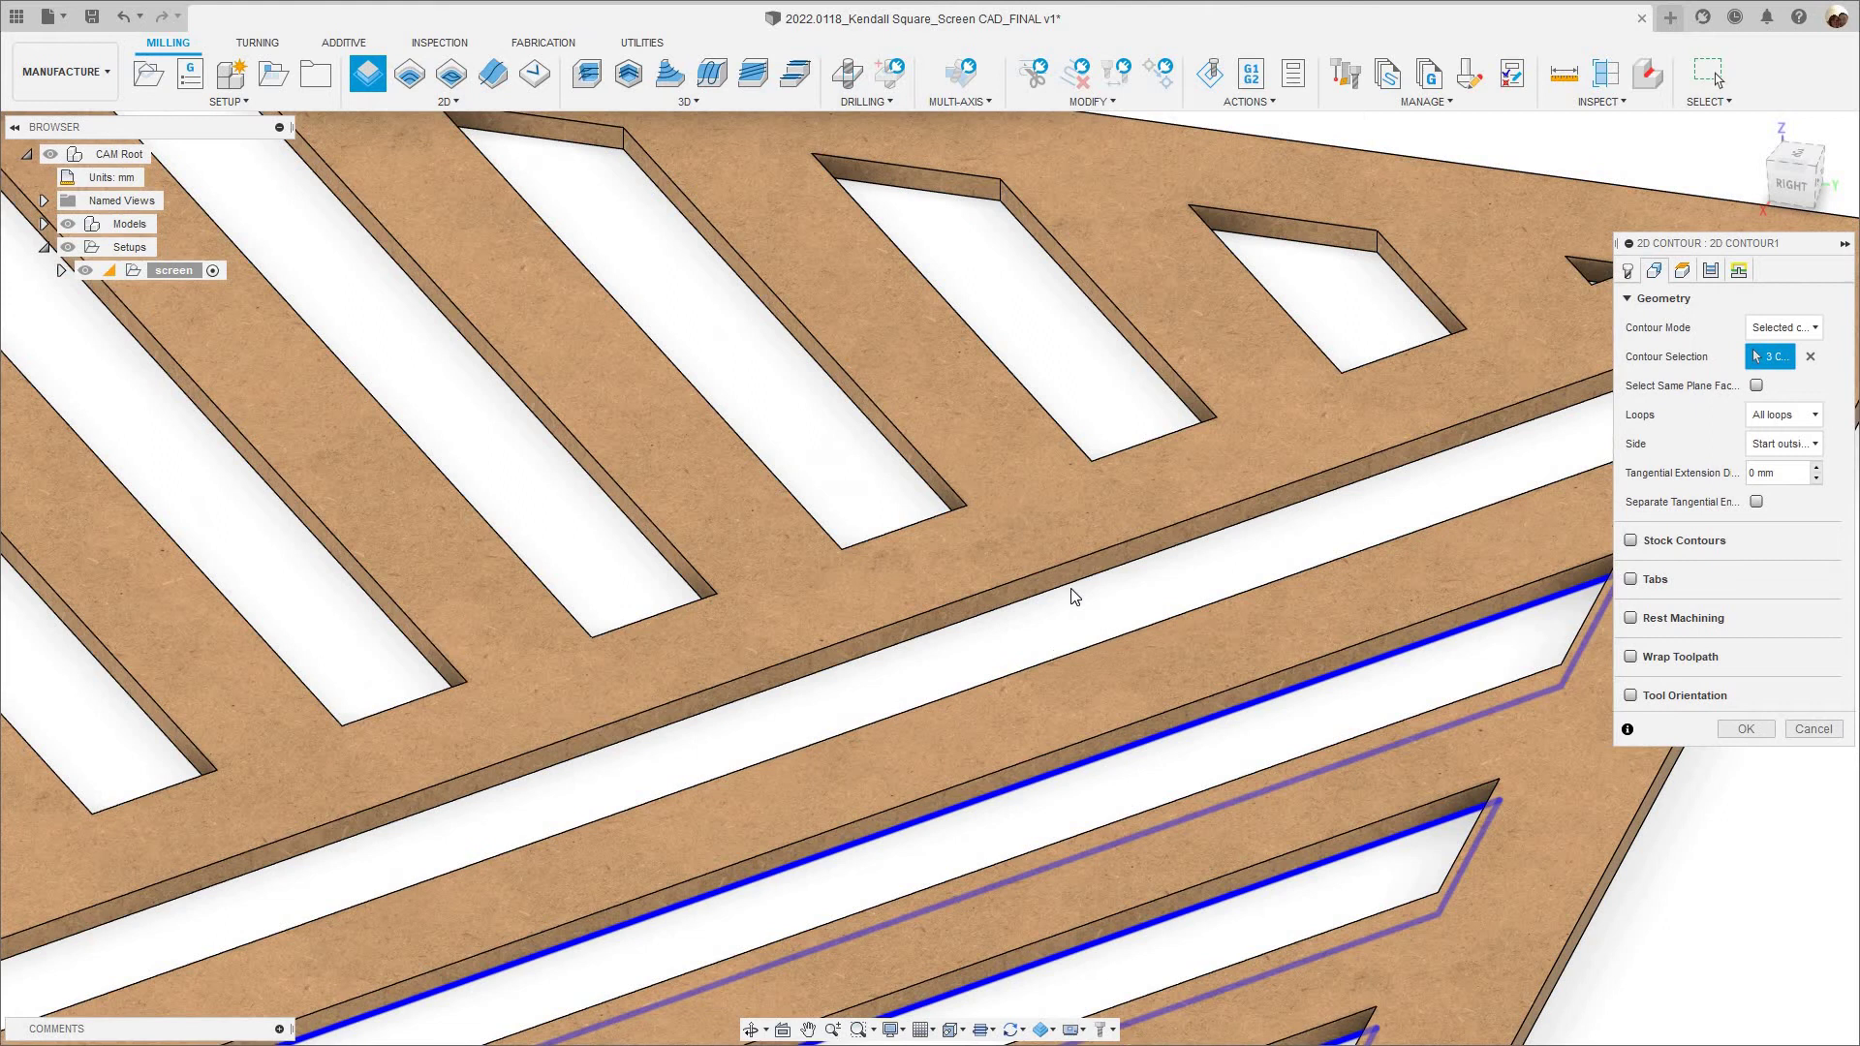
scroll(1153, 543, "down", 3)
scroll(1129, 581, "up", 7)
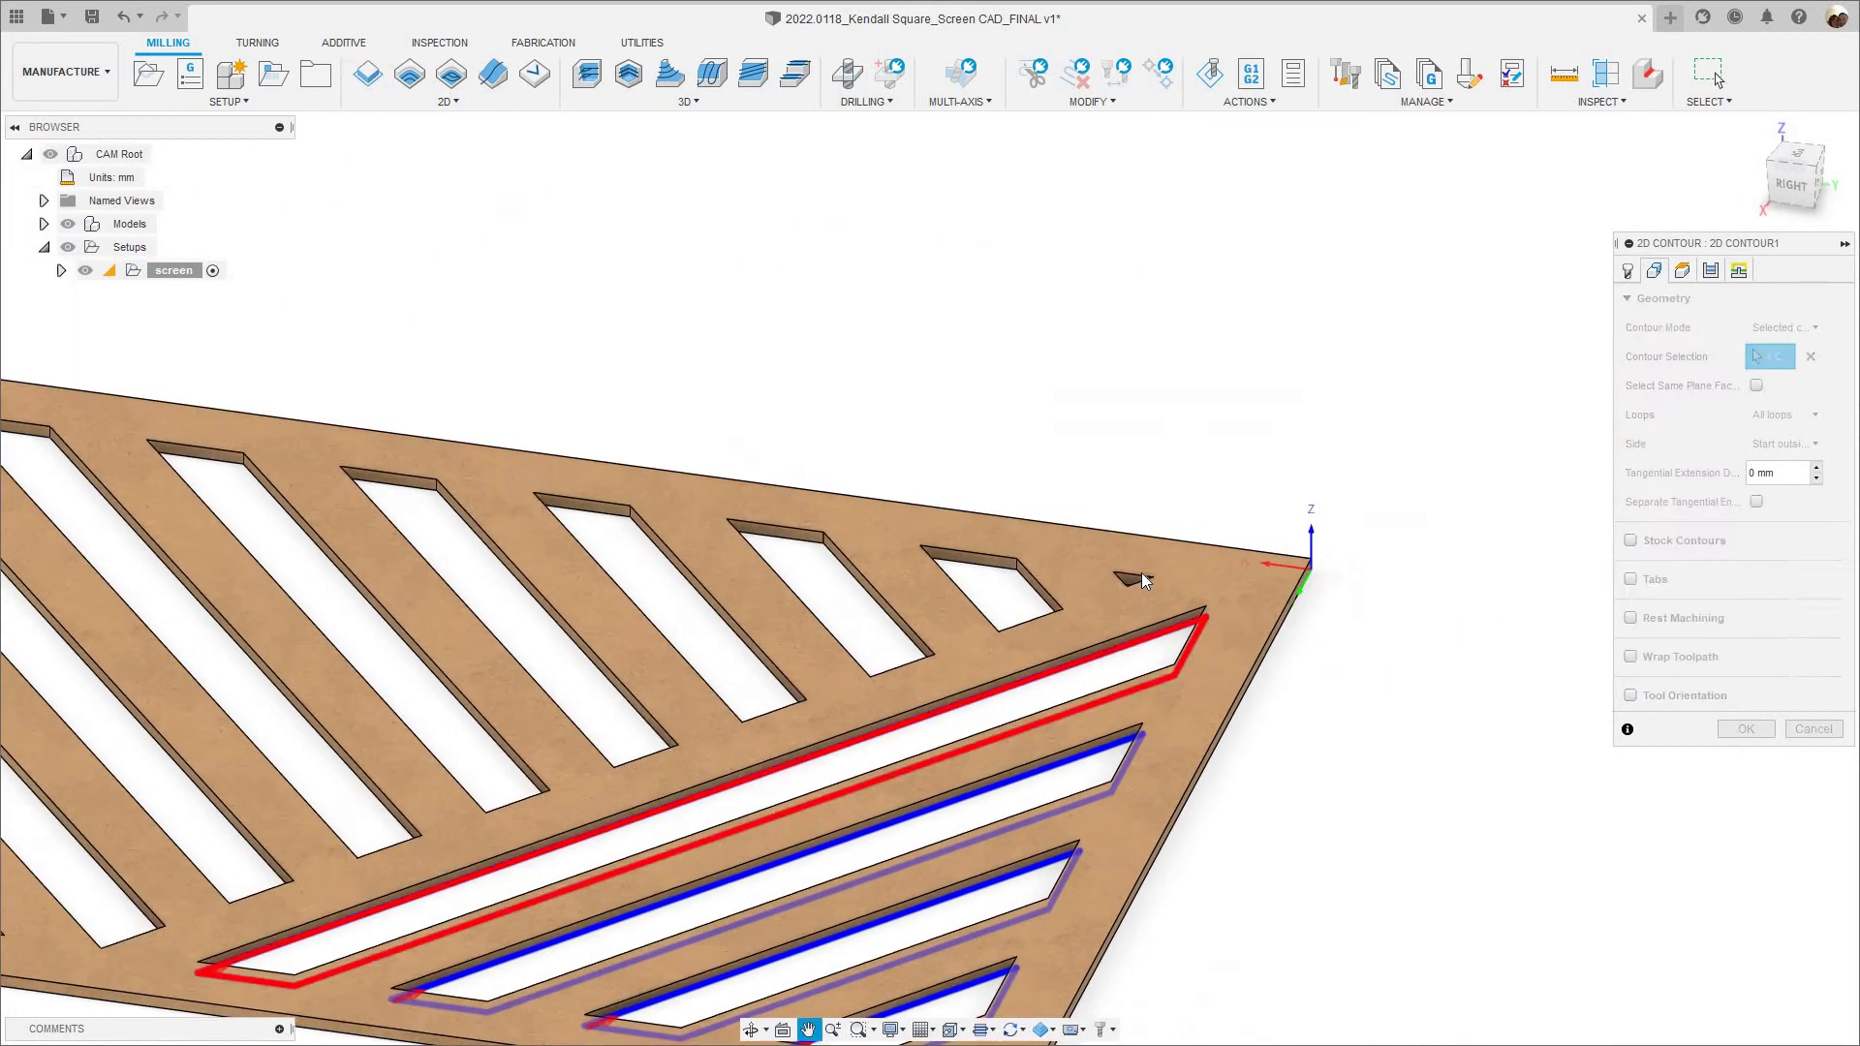
Add the bottom contours of the small triangular cutout near the origin and the short slot beside it.
scroll(1056, 700, "up", 10)
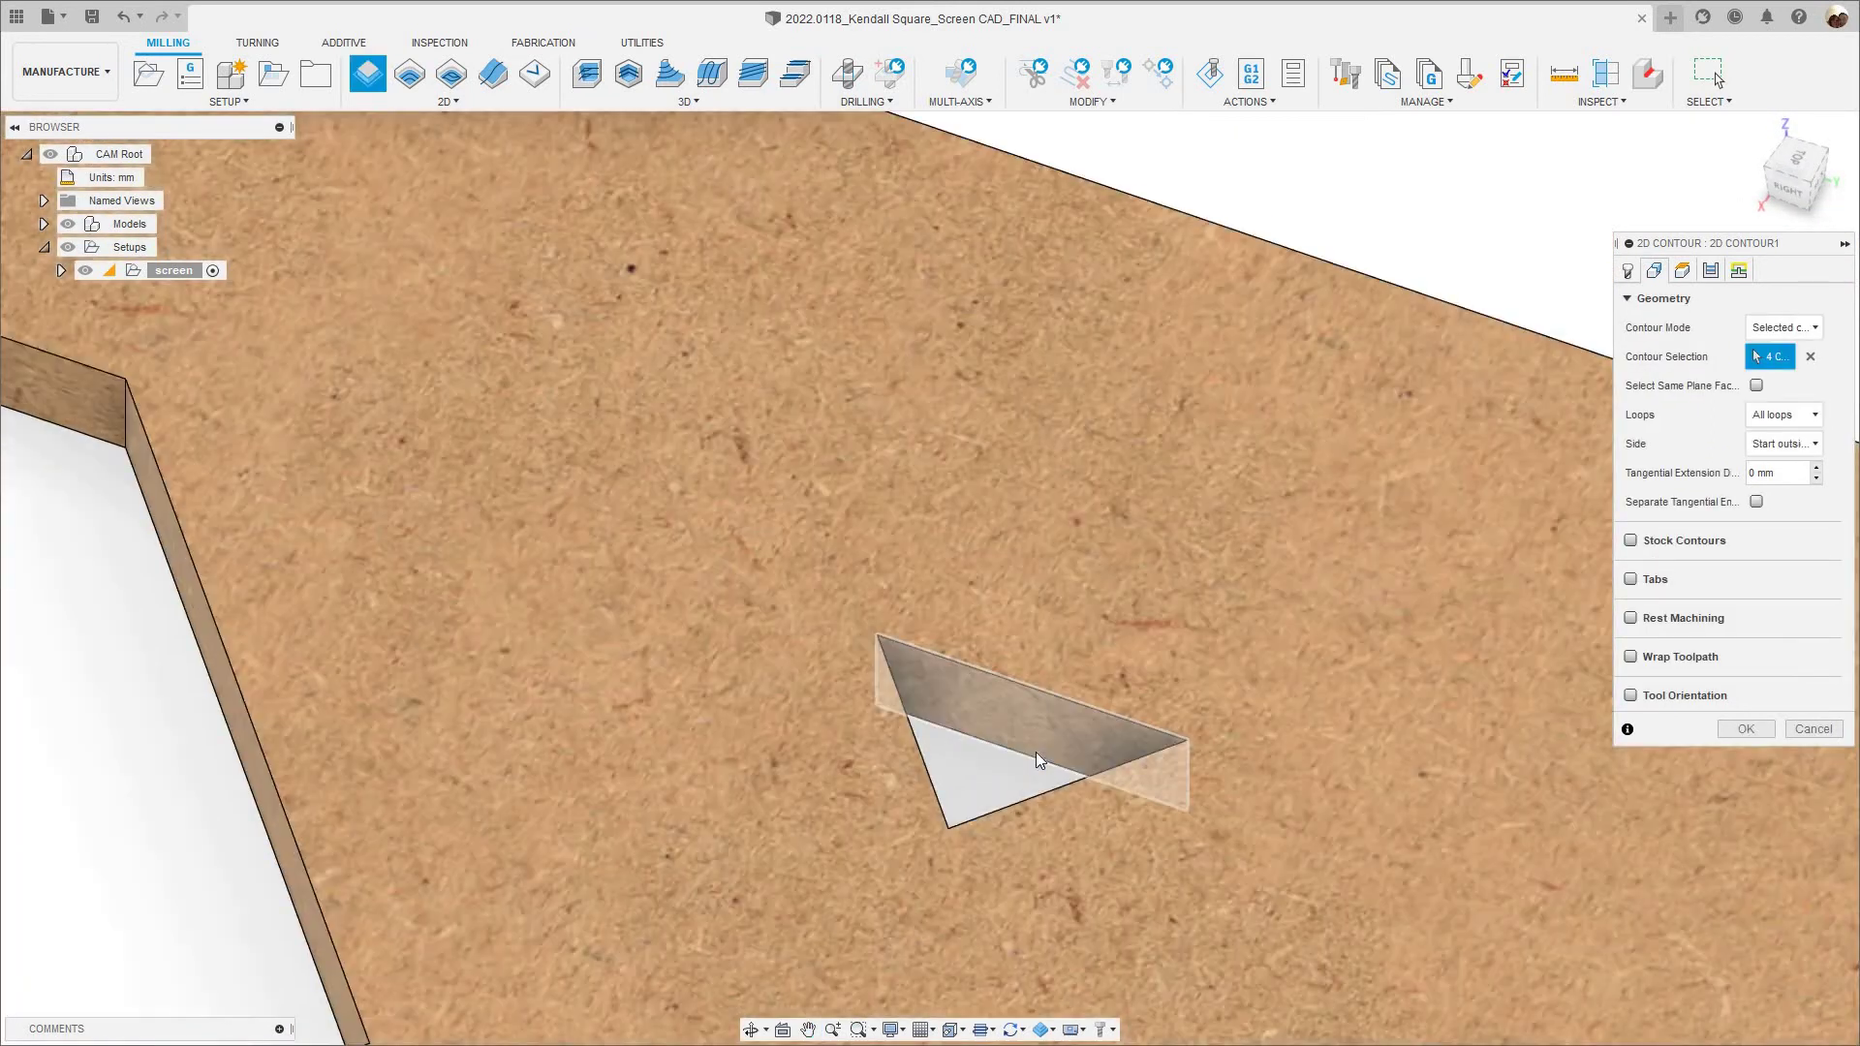
left_click(1037, 756)
scroll(768, 521, "down", 6)
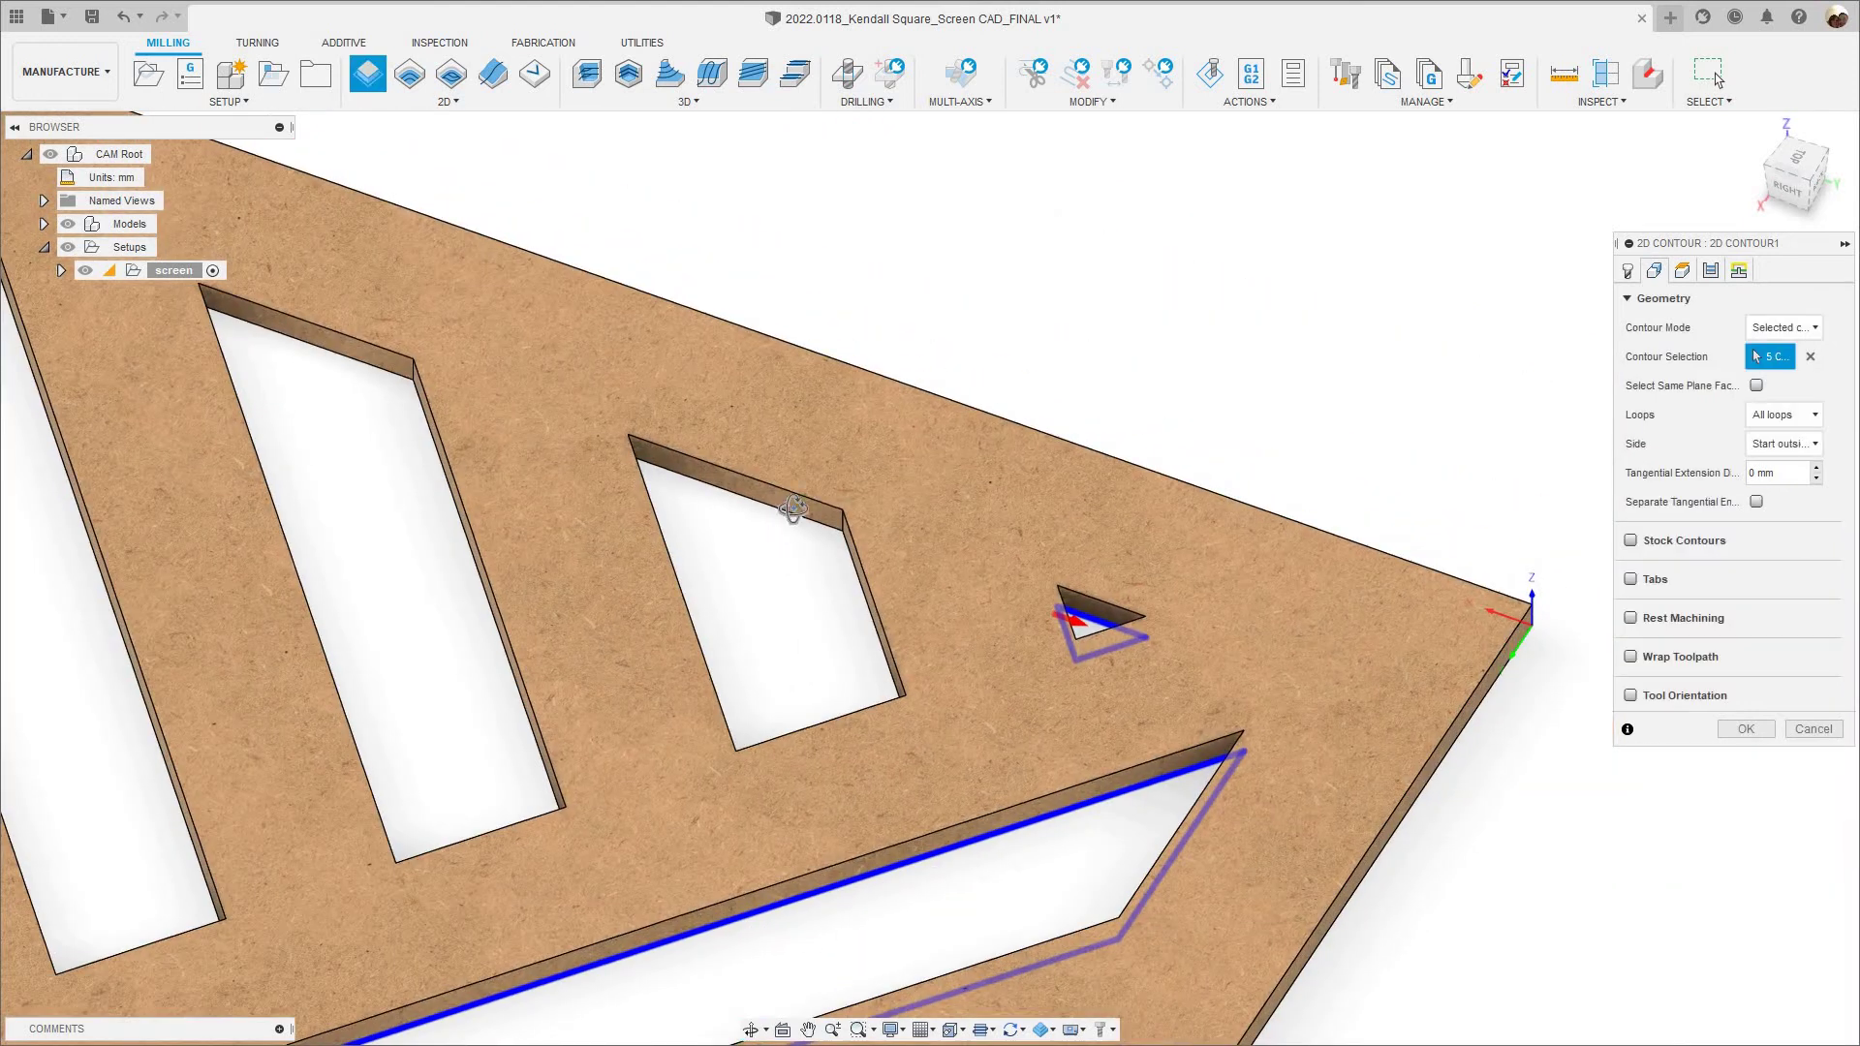
left_click(789, 512)
middle_click_drag(523, 700, 581, 665, "shift")
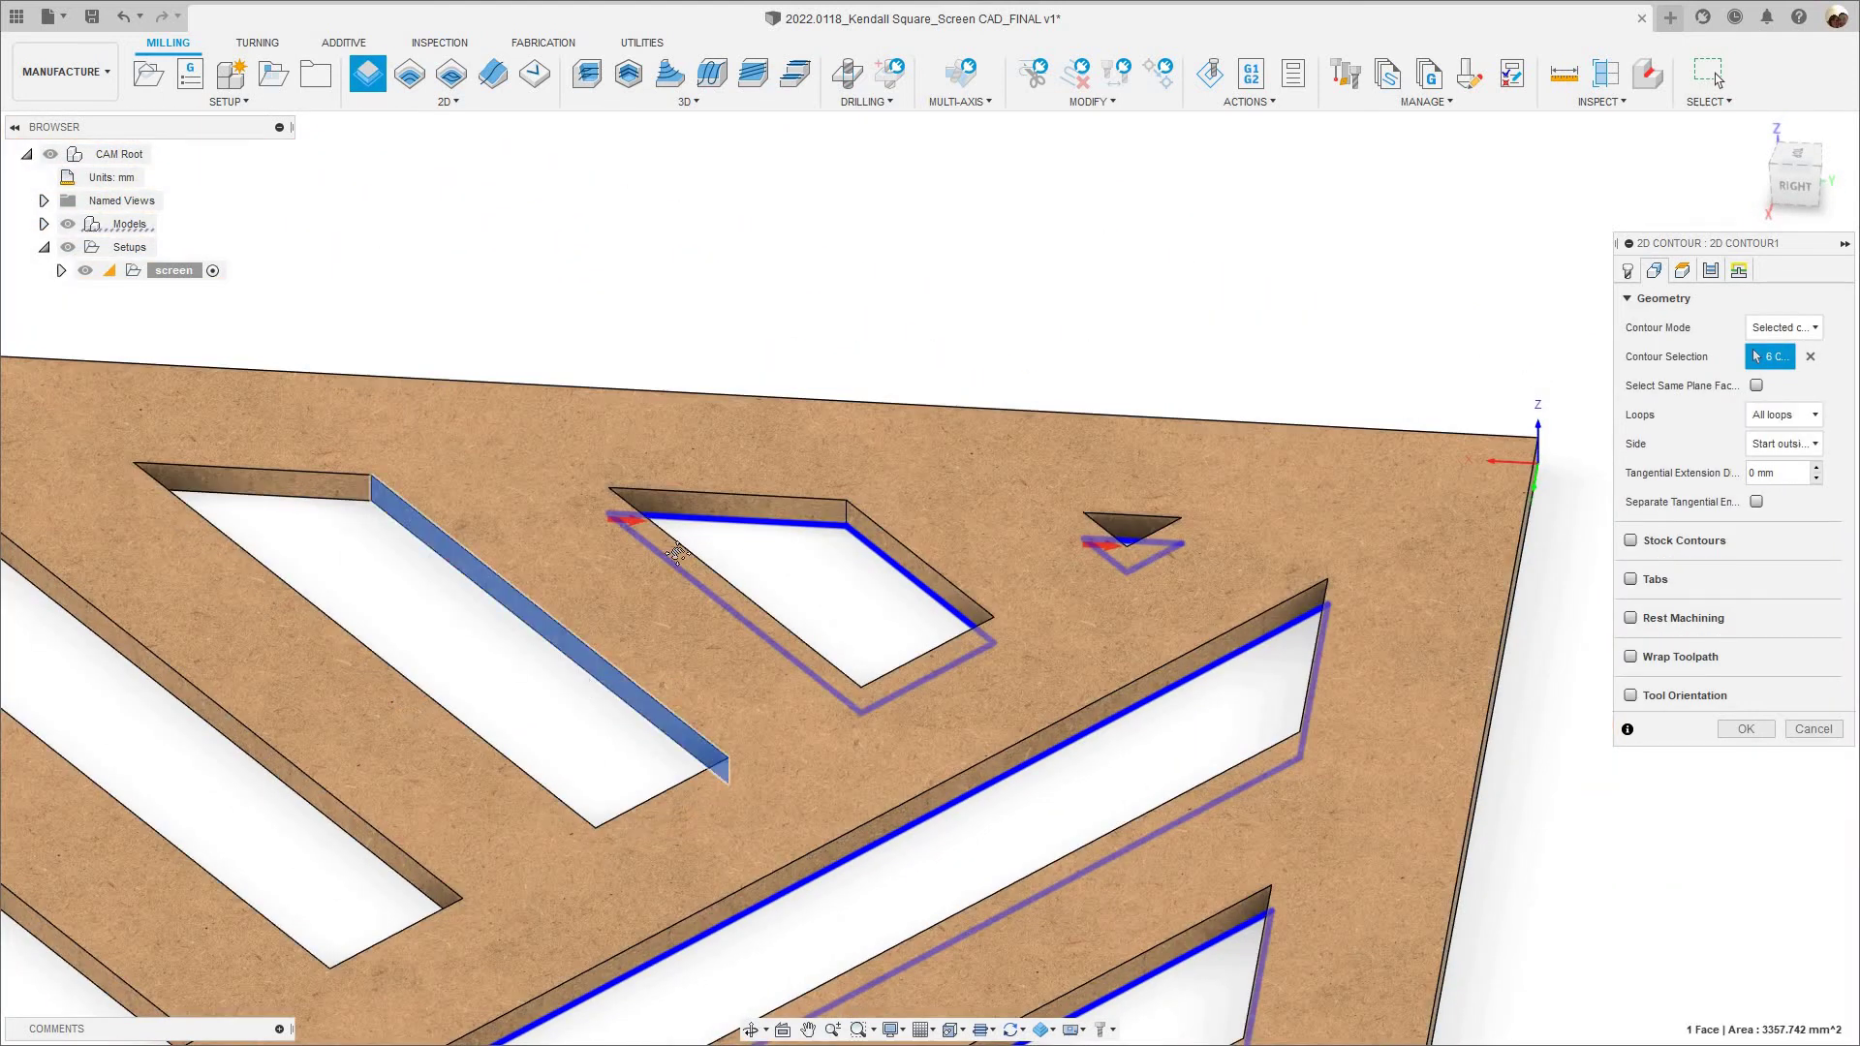
Add the bottom contours of the seven remaining parallel slots in the same section, up to the longest one.
left_click(490, 739)
left_click(496, 724)
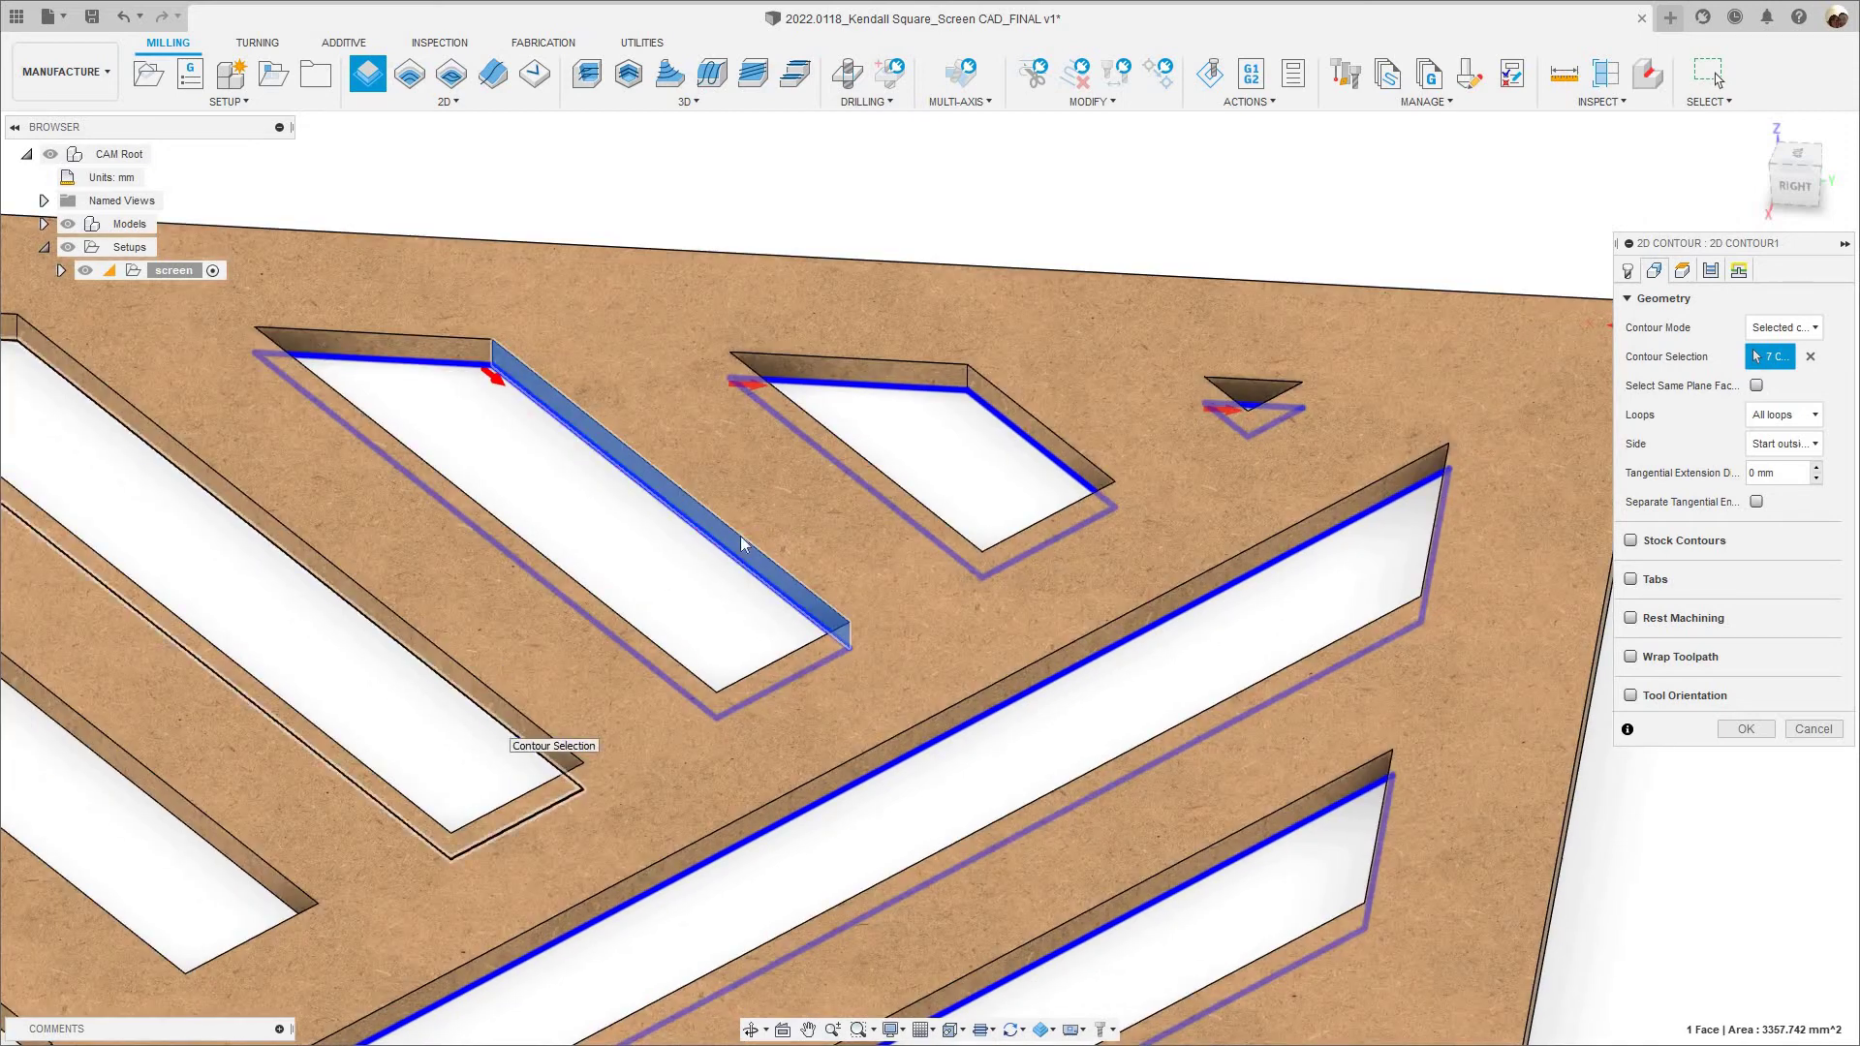
scroll(479, 696, "down", 2)
scroll(611, 649, "down", 1)
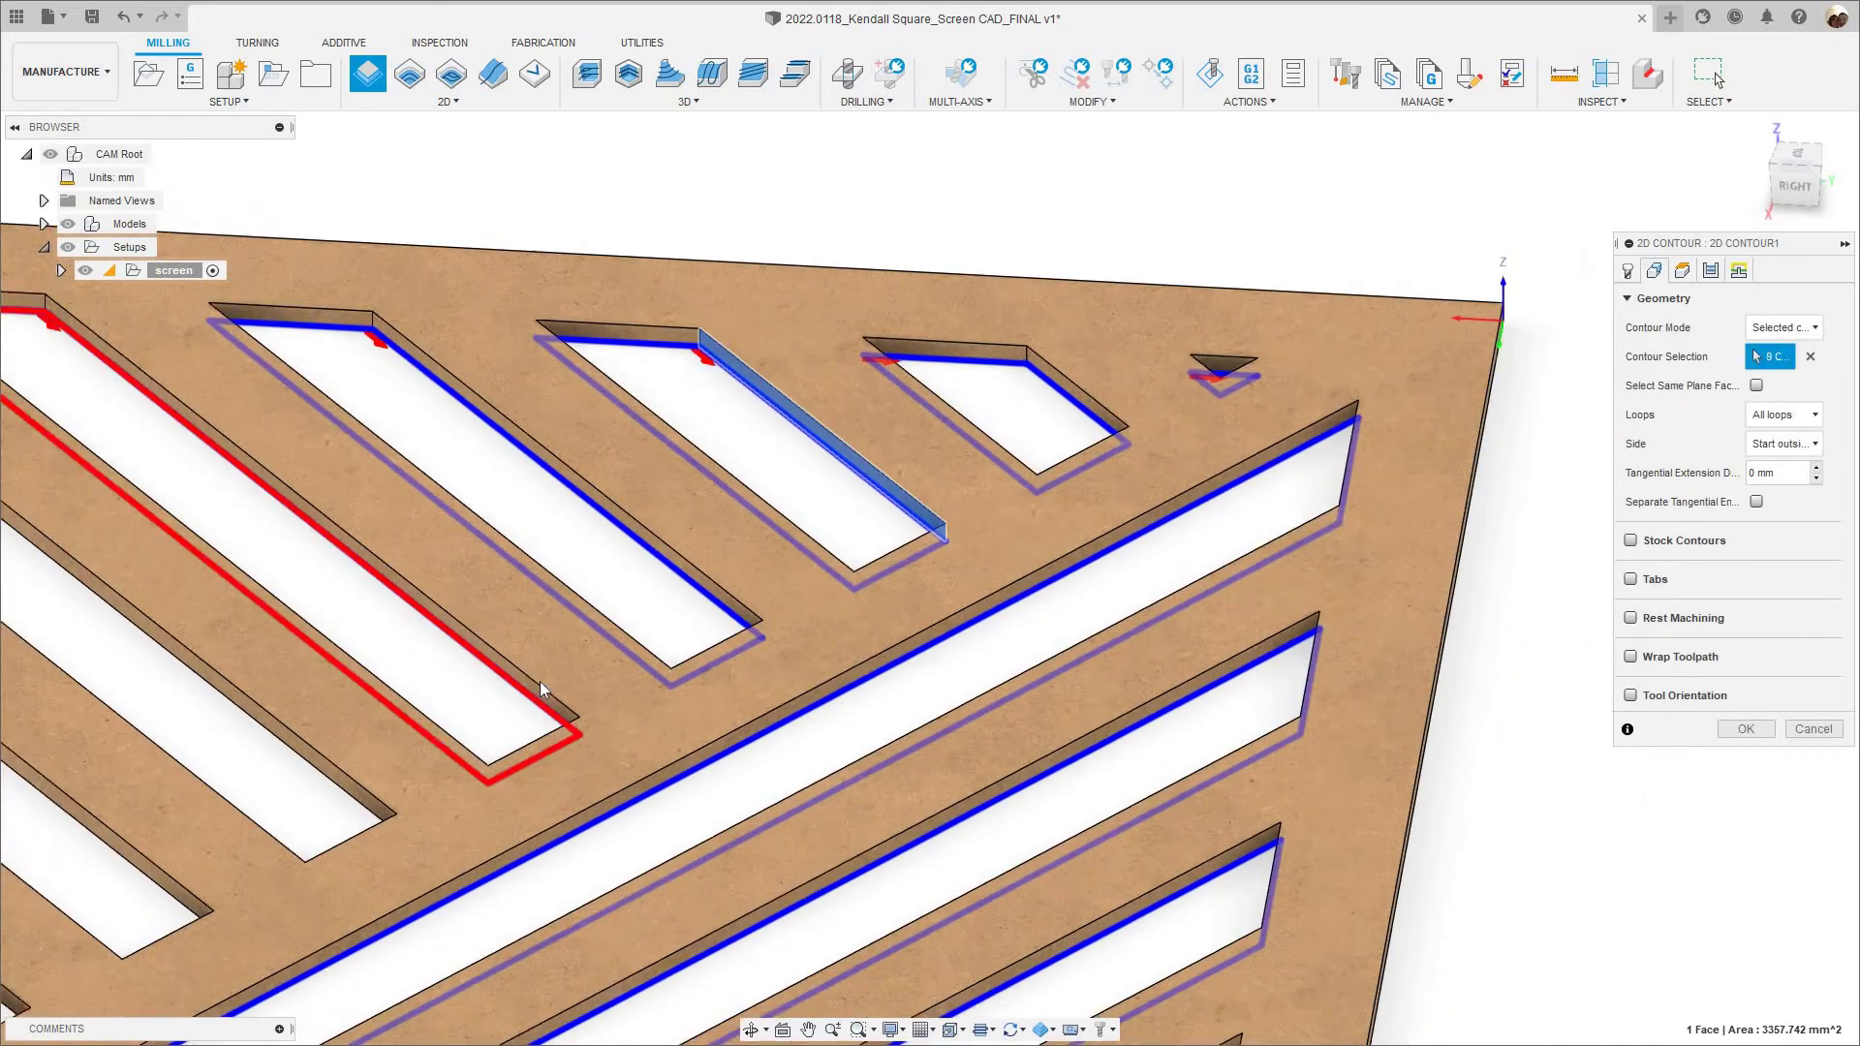
left_click(538, 684)
middle_click_drag(442, 689, 643, 581)
middle_click_drag(417, 760, 927, 504)
scroll(927, 503, "down", 1)
left_click(898, 510)
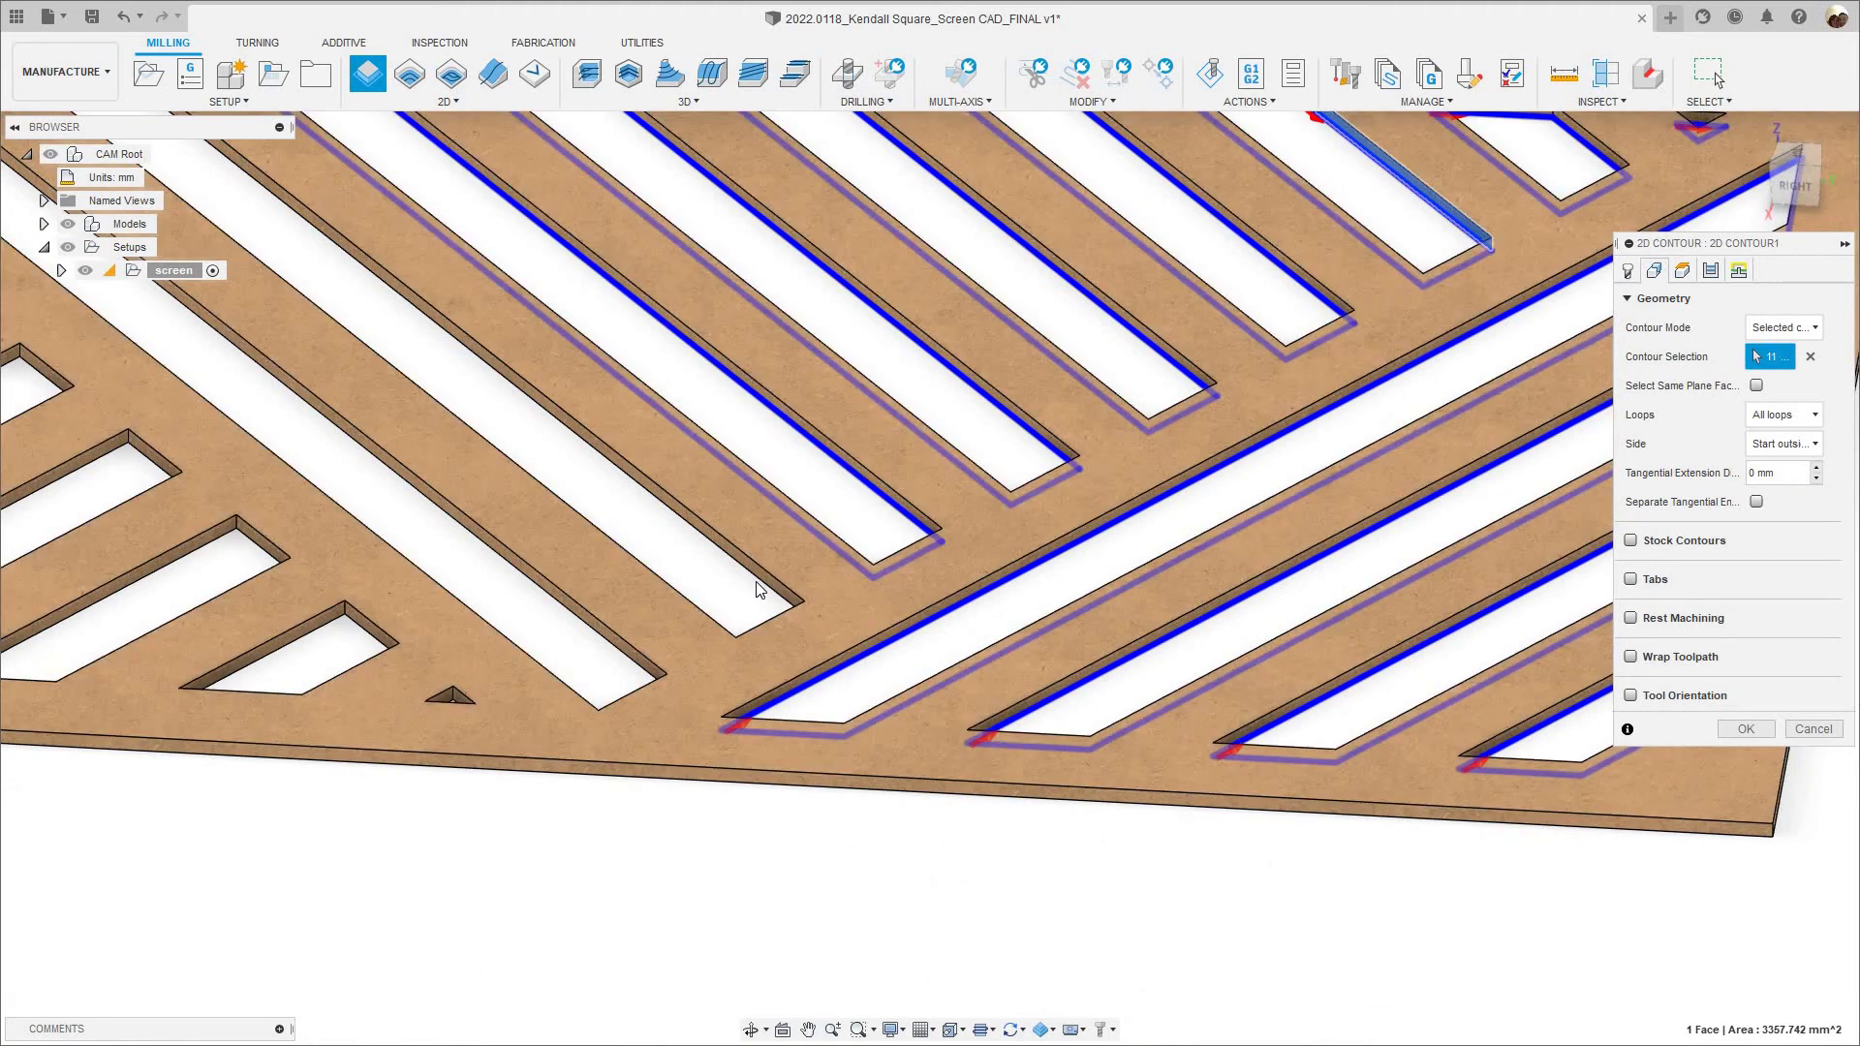
left_click(618, 625)
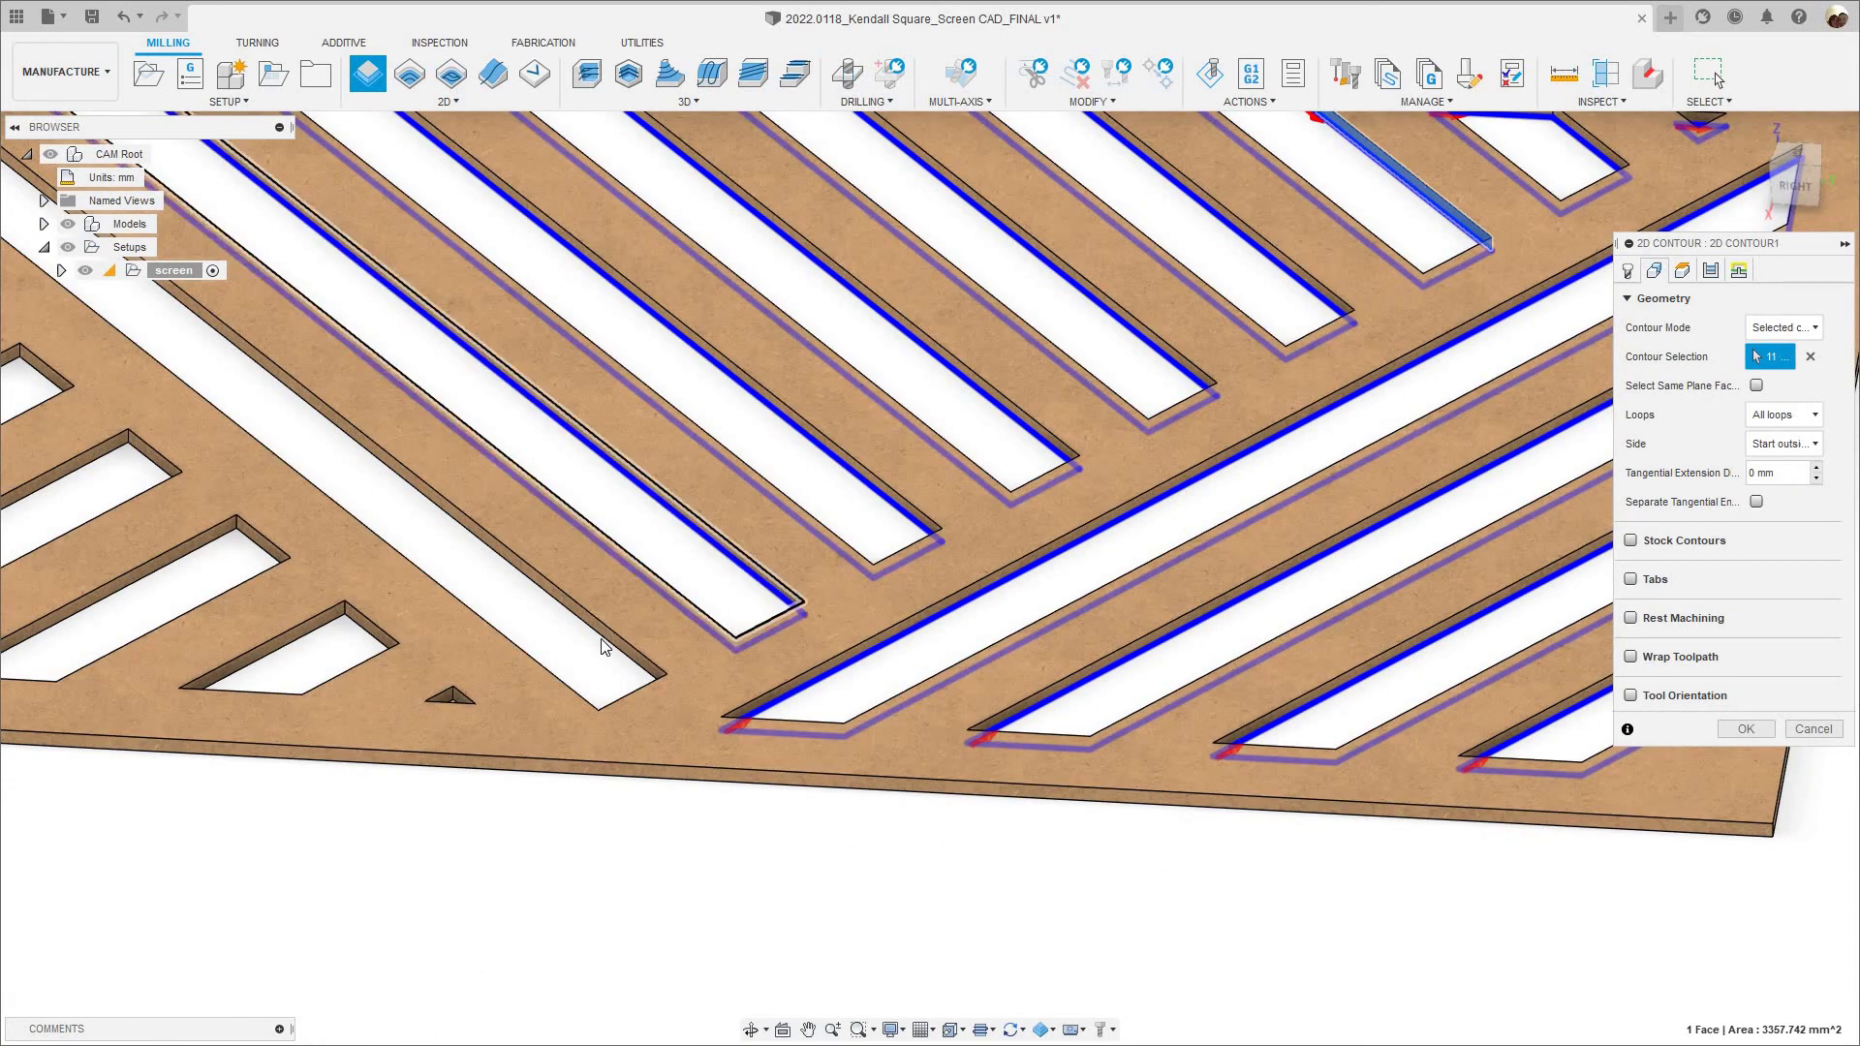
scroll(620, 542, "down", 5)
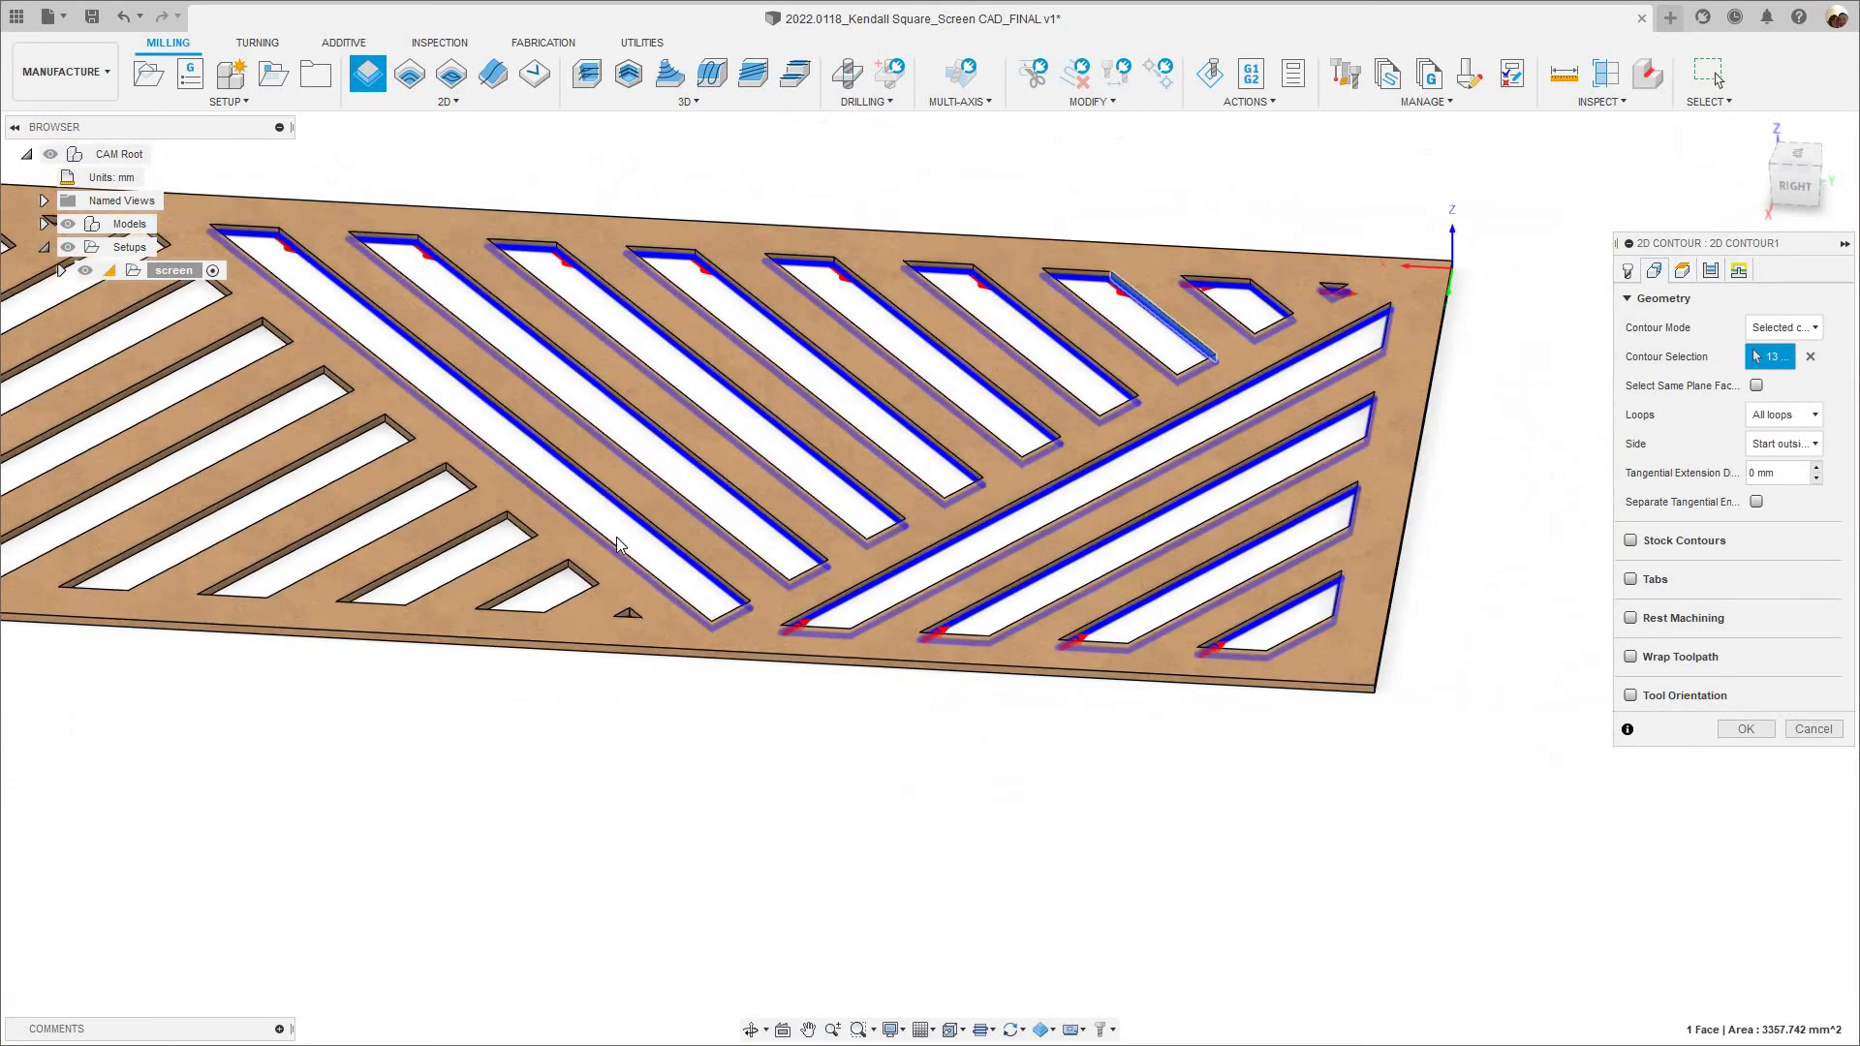
Add the bottom contours of the small triangular cutout and the two shortest slots in the next section, beside the longest selected slot.
left_click(667, 565)
scroll(702, 631, "up", 10)
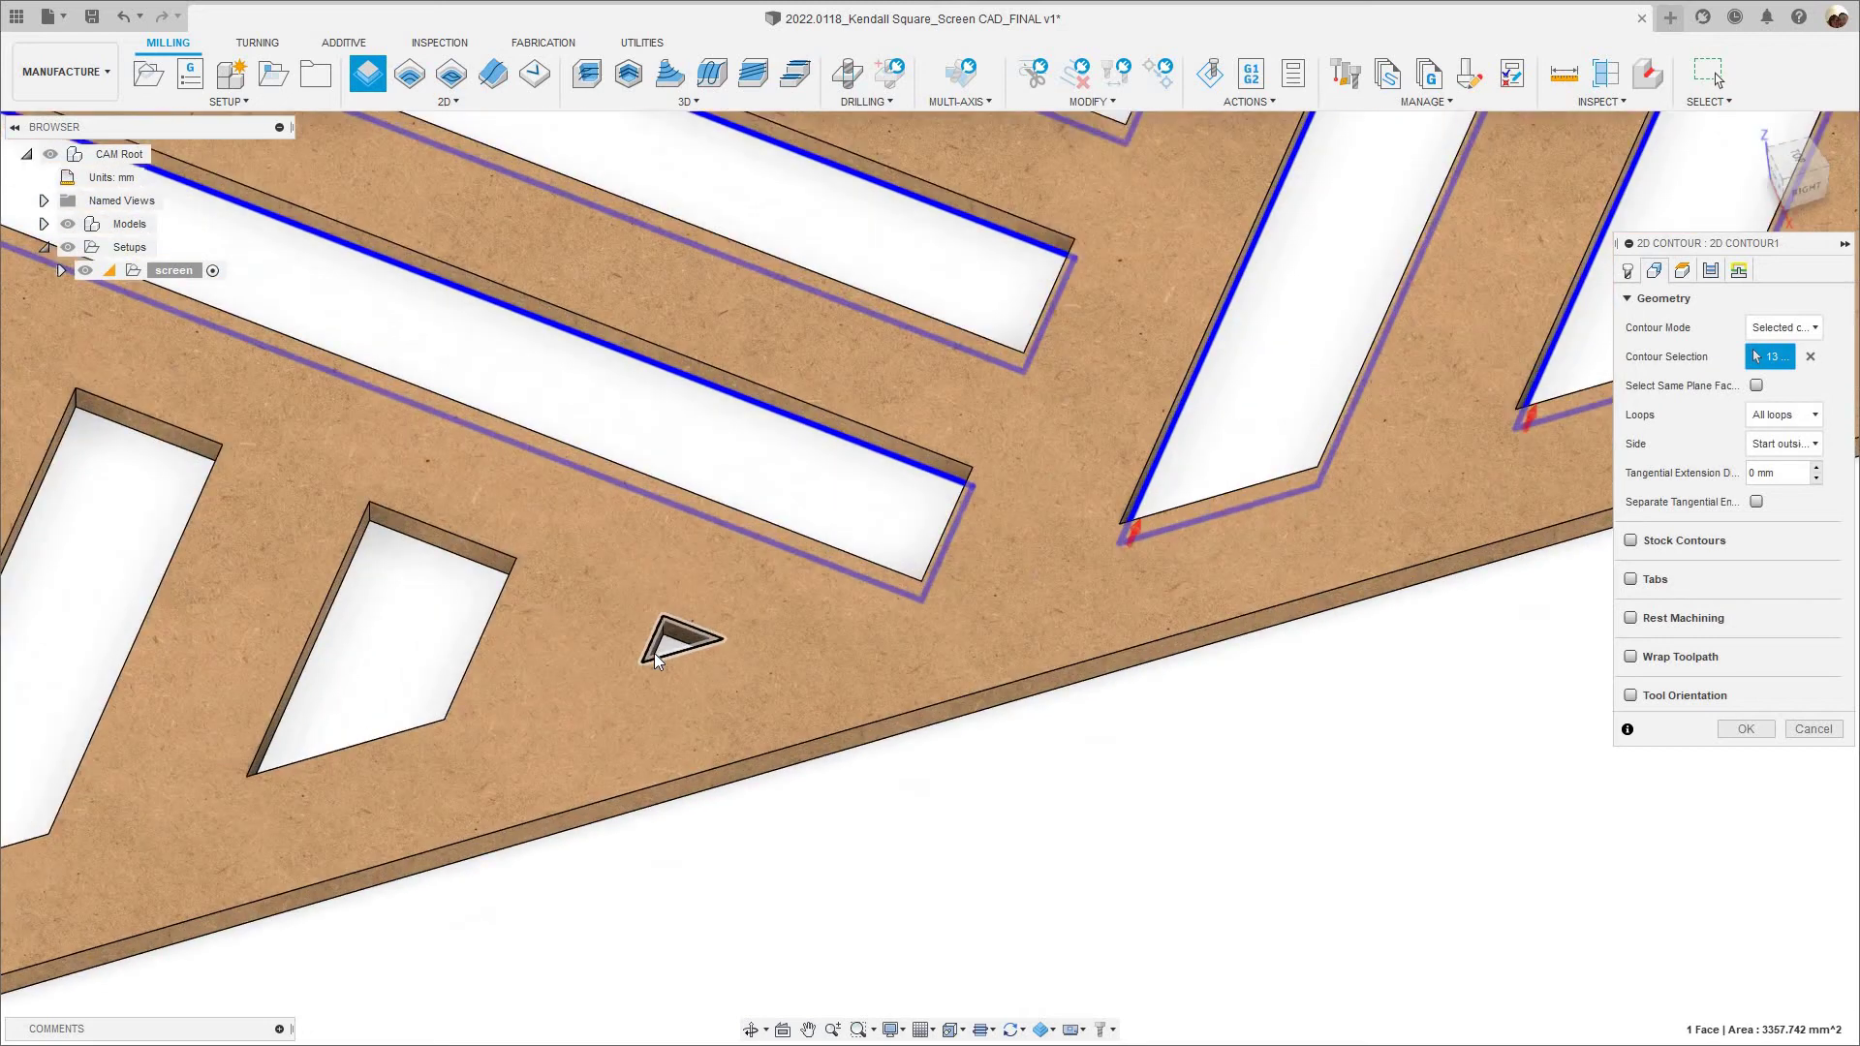
scroll(823, 312, "down", 4)
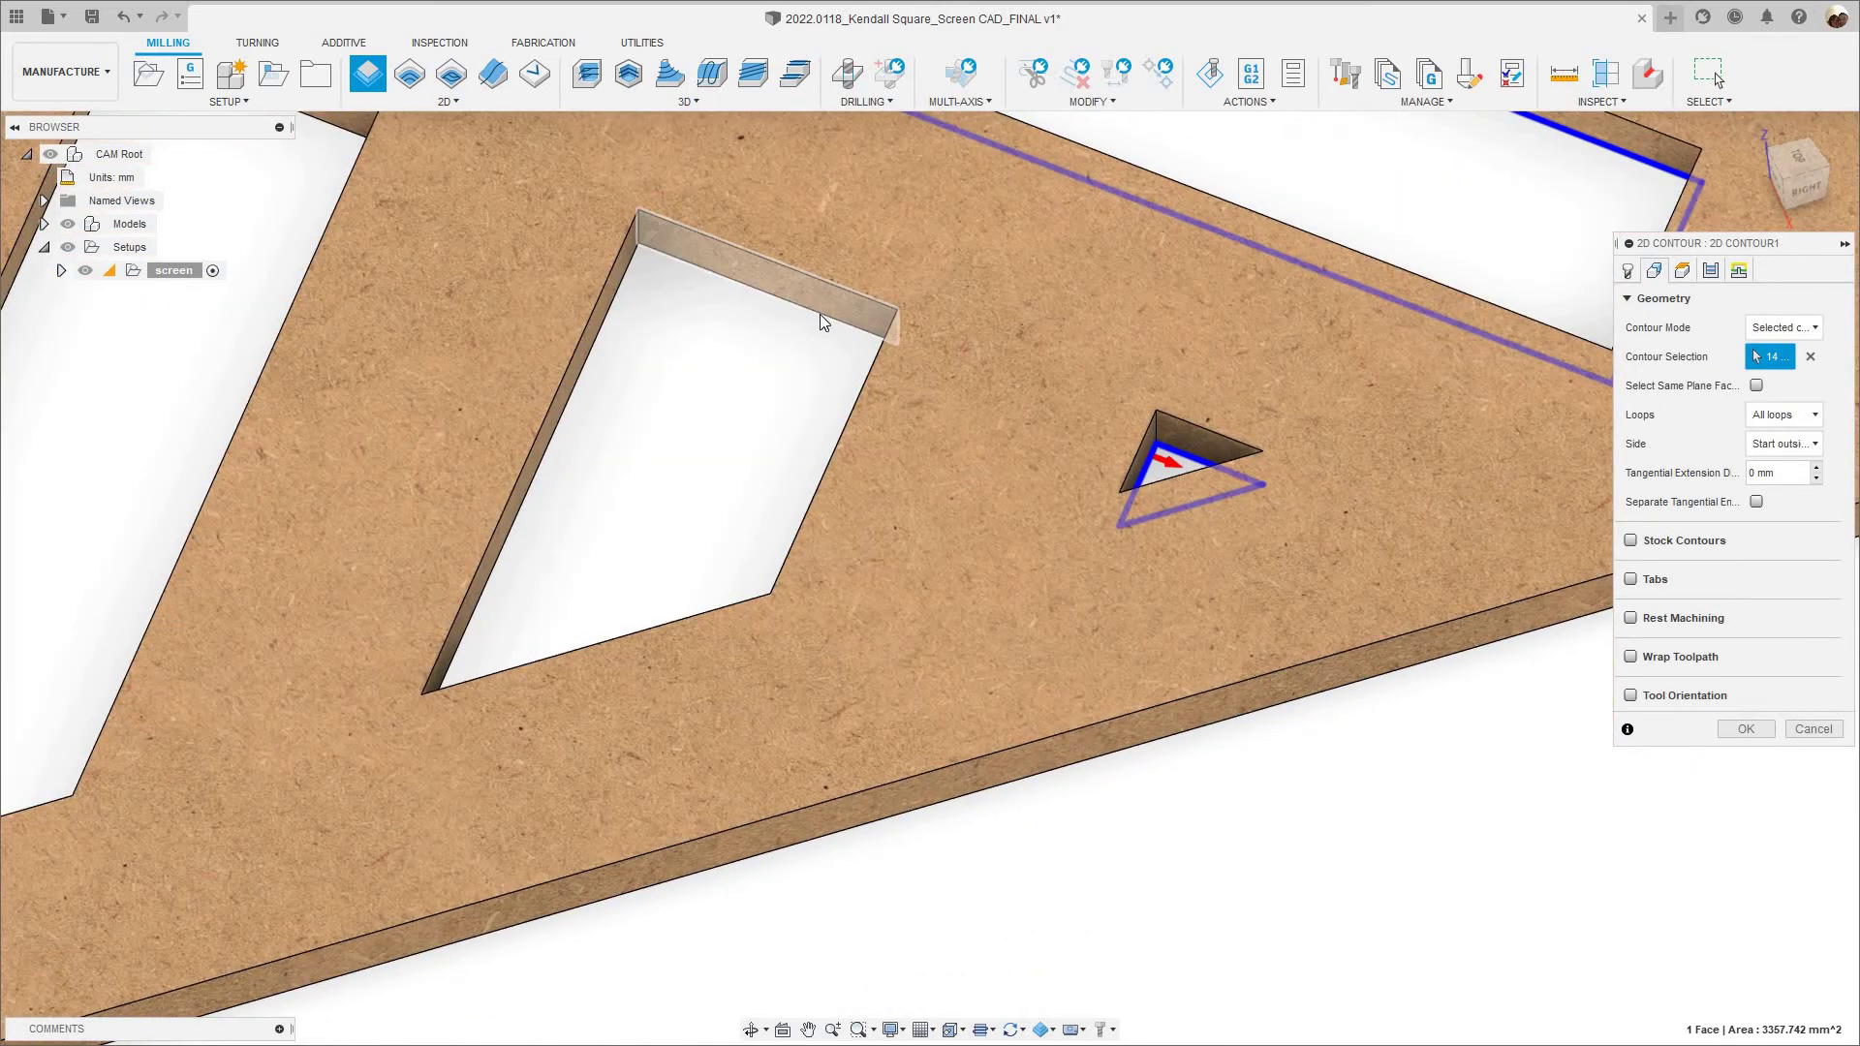
left_click(820, 313)
scroll(957, 391, "down", 4)
middle_click_drag(956, 390, 933, 634, "shift")
left_click(682, 232)
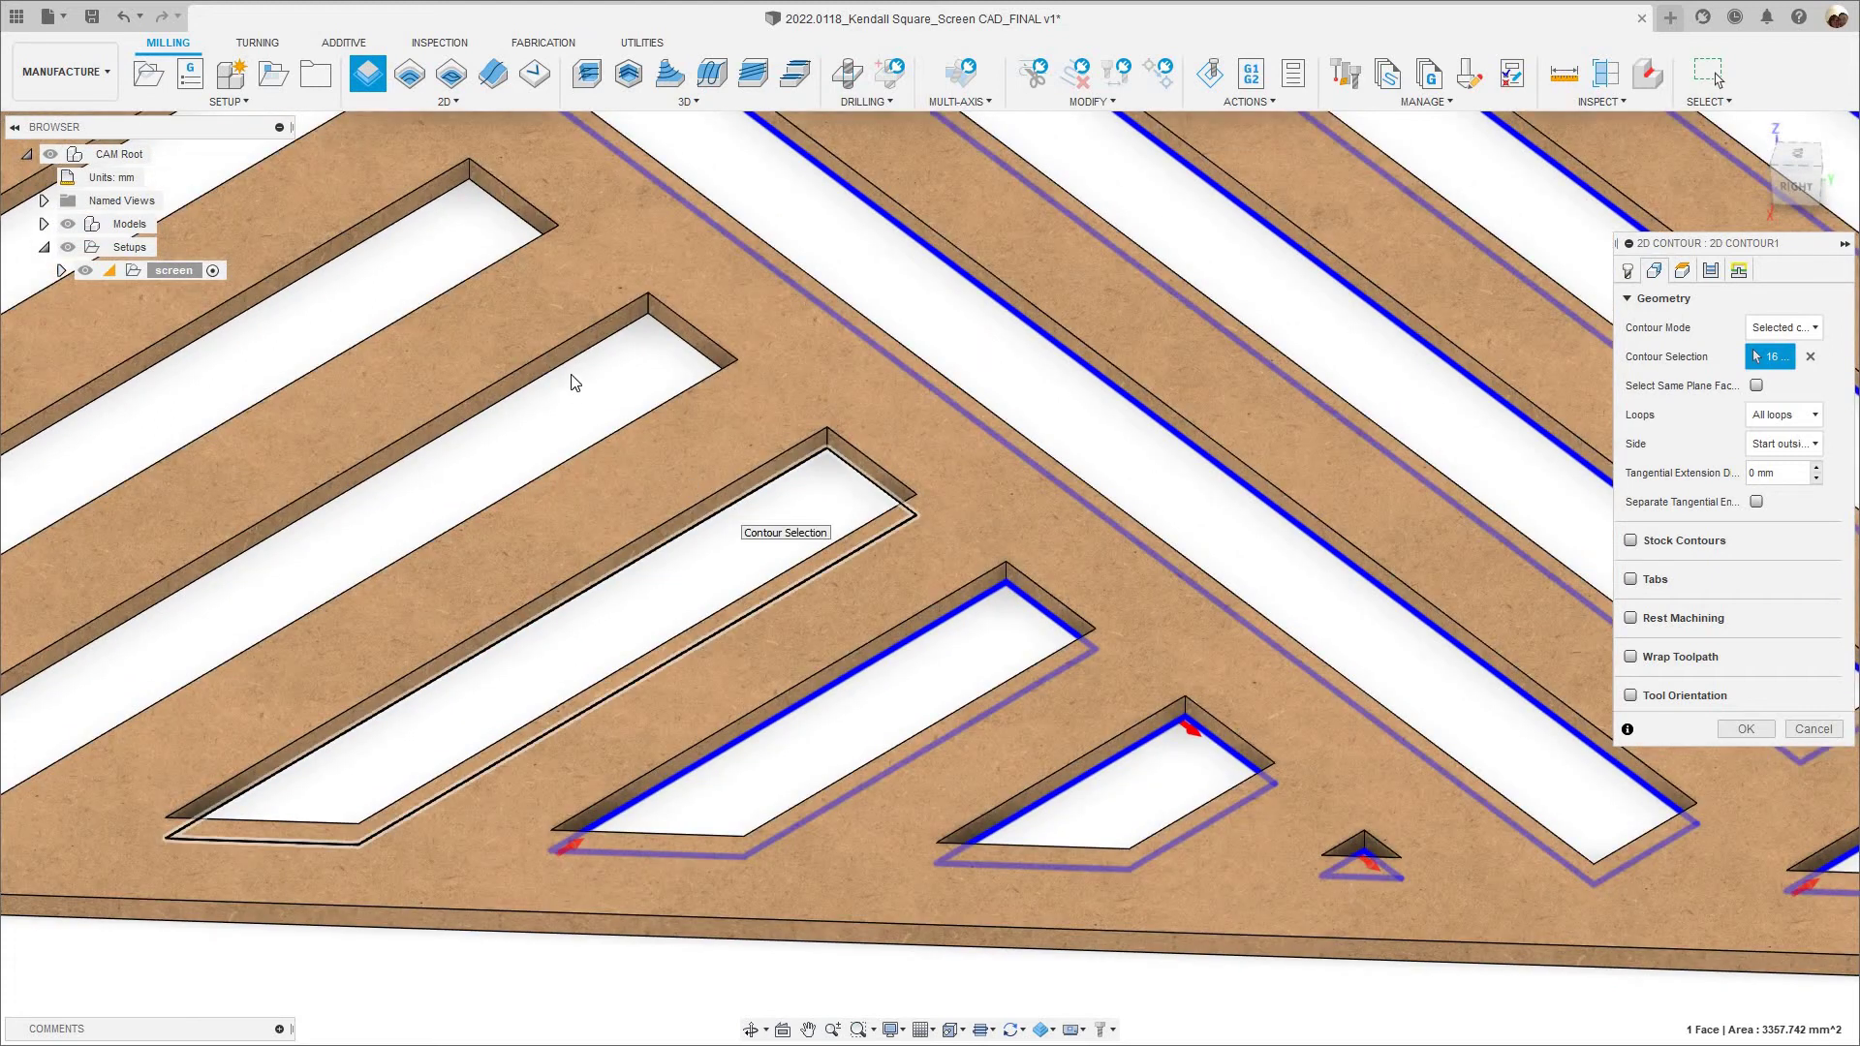
Add the bottom contours of the six remaining parallel slots in that section, up to the longest one.
left_click(728, 499)
middle_click_drag(562, 363, 914, 630)
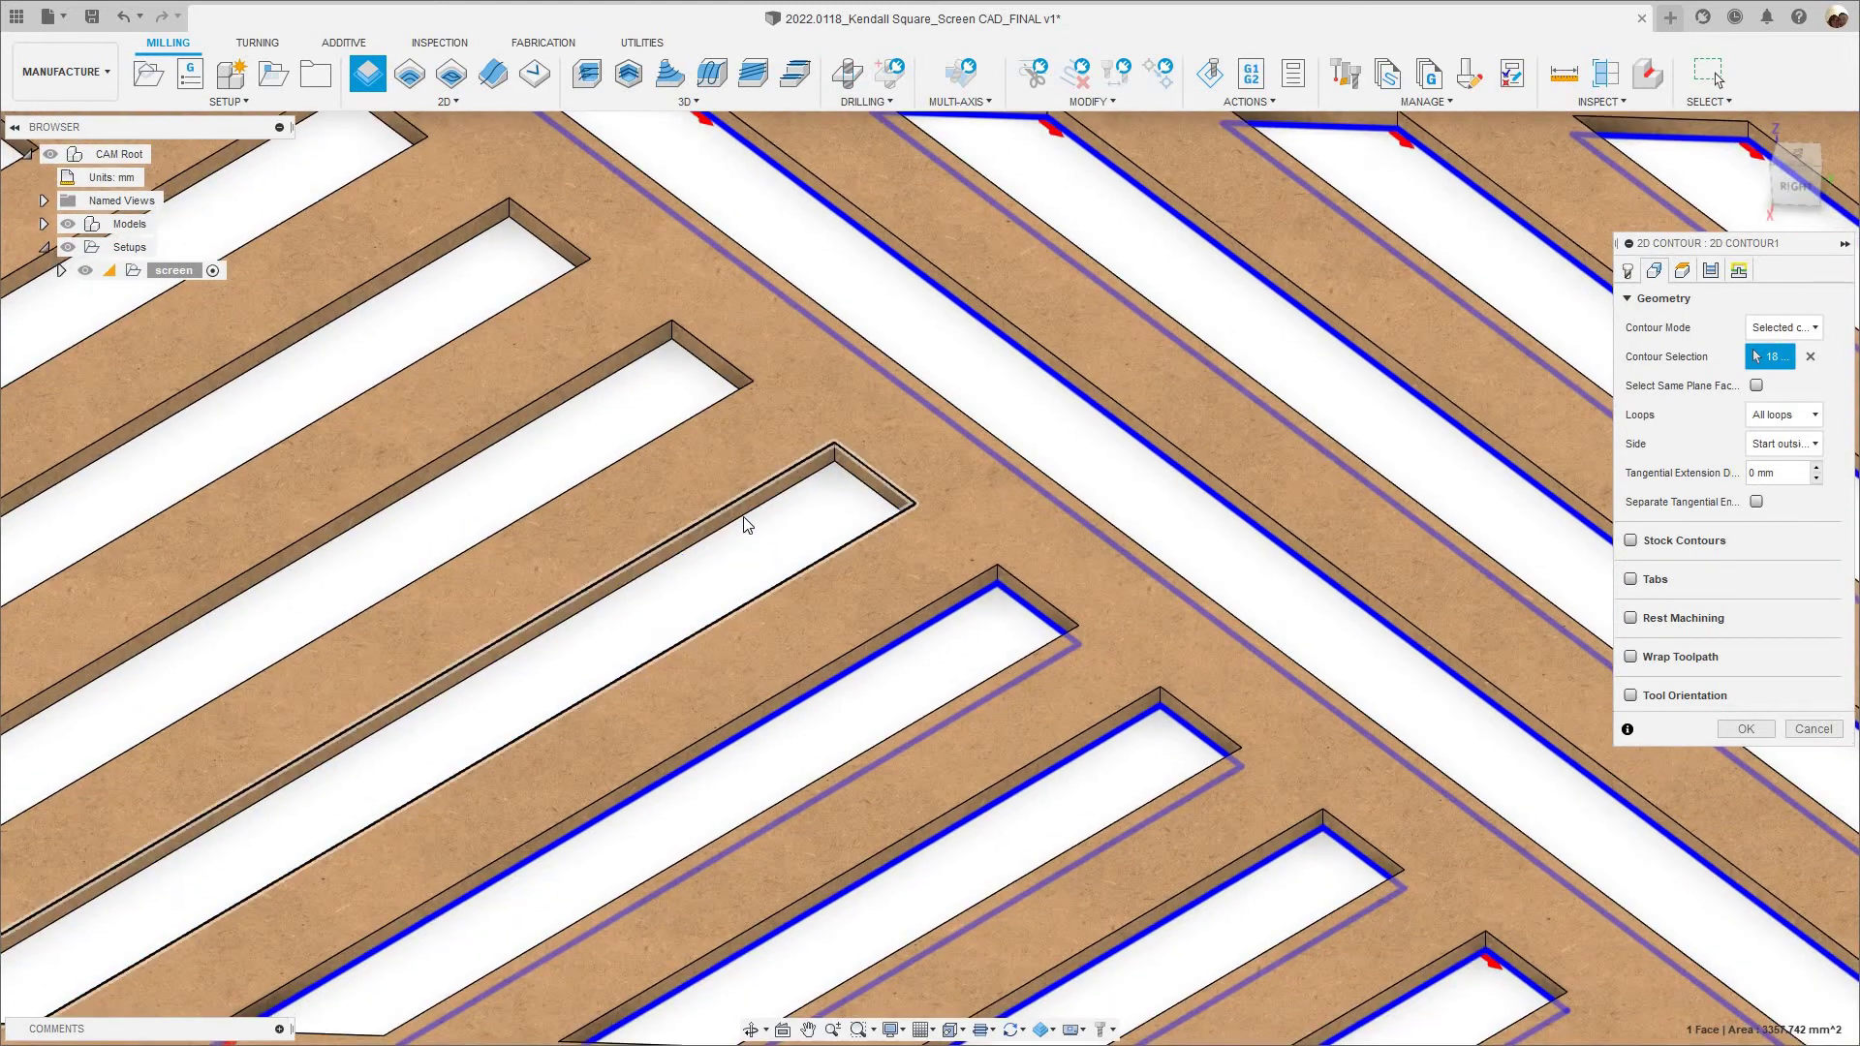
left_click(746, 521)
left_click(606, 387)
middle_click_drag(607, 388, 889, 522)
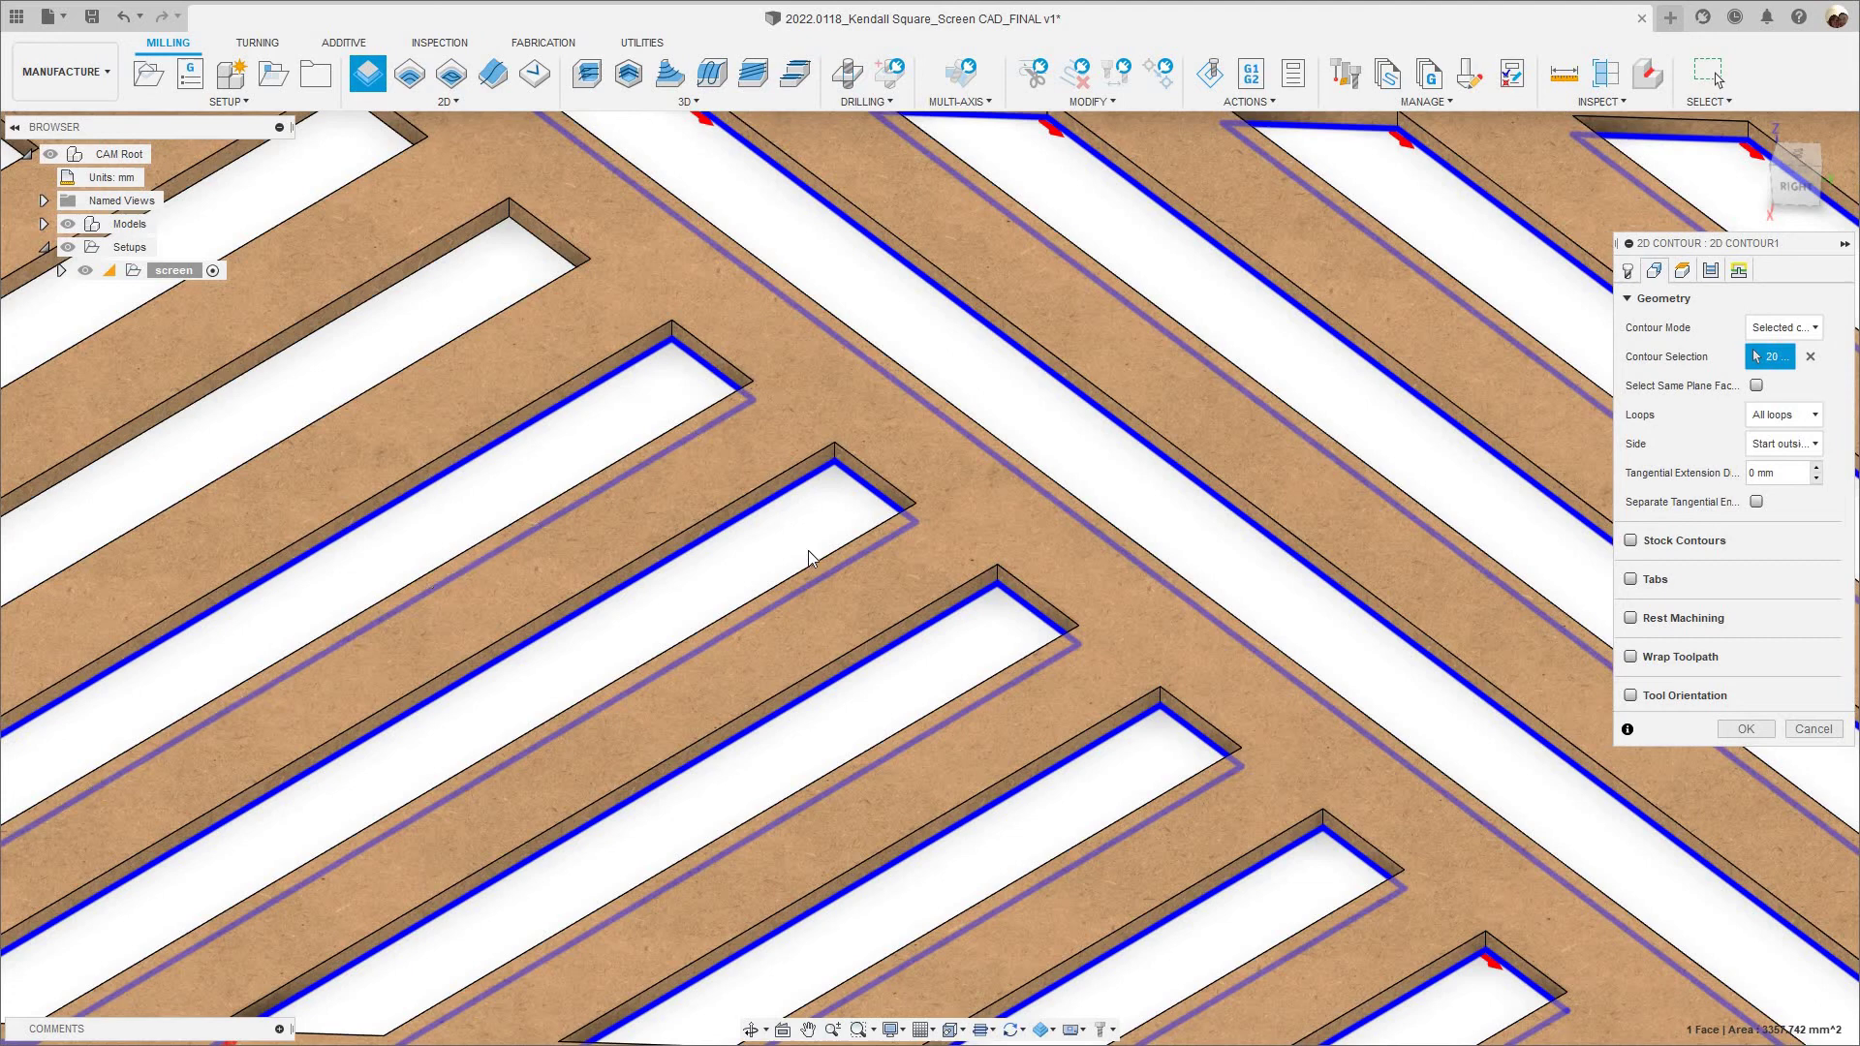
scroll(808, 545, "down", 2)
left_click(717, 443)
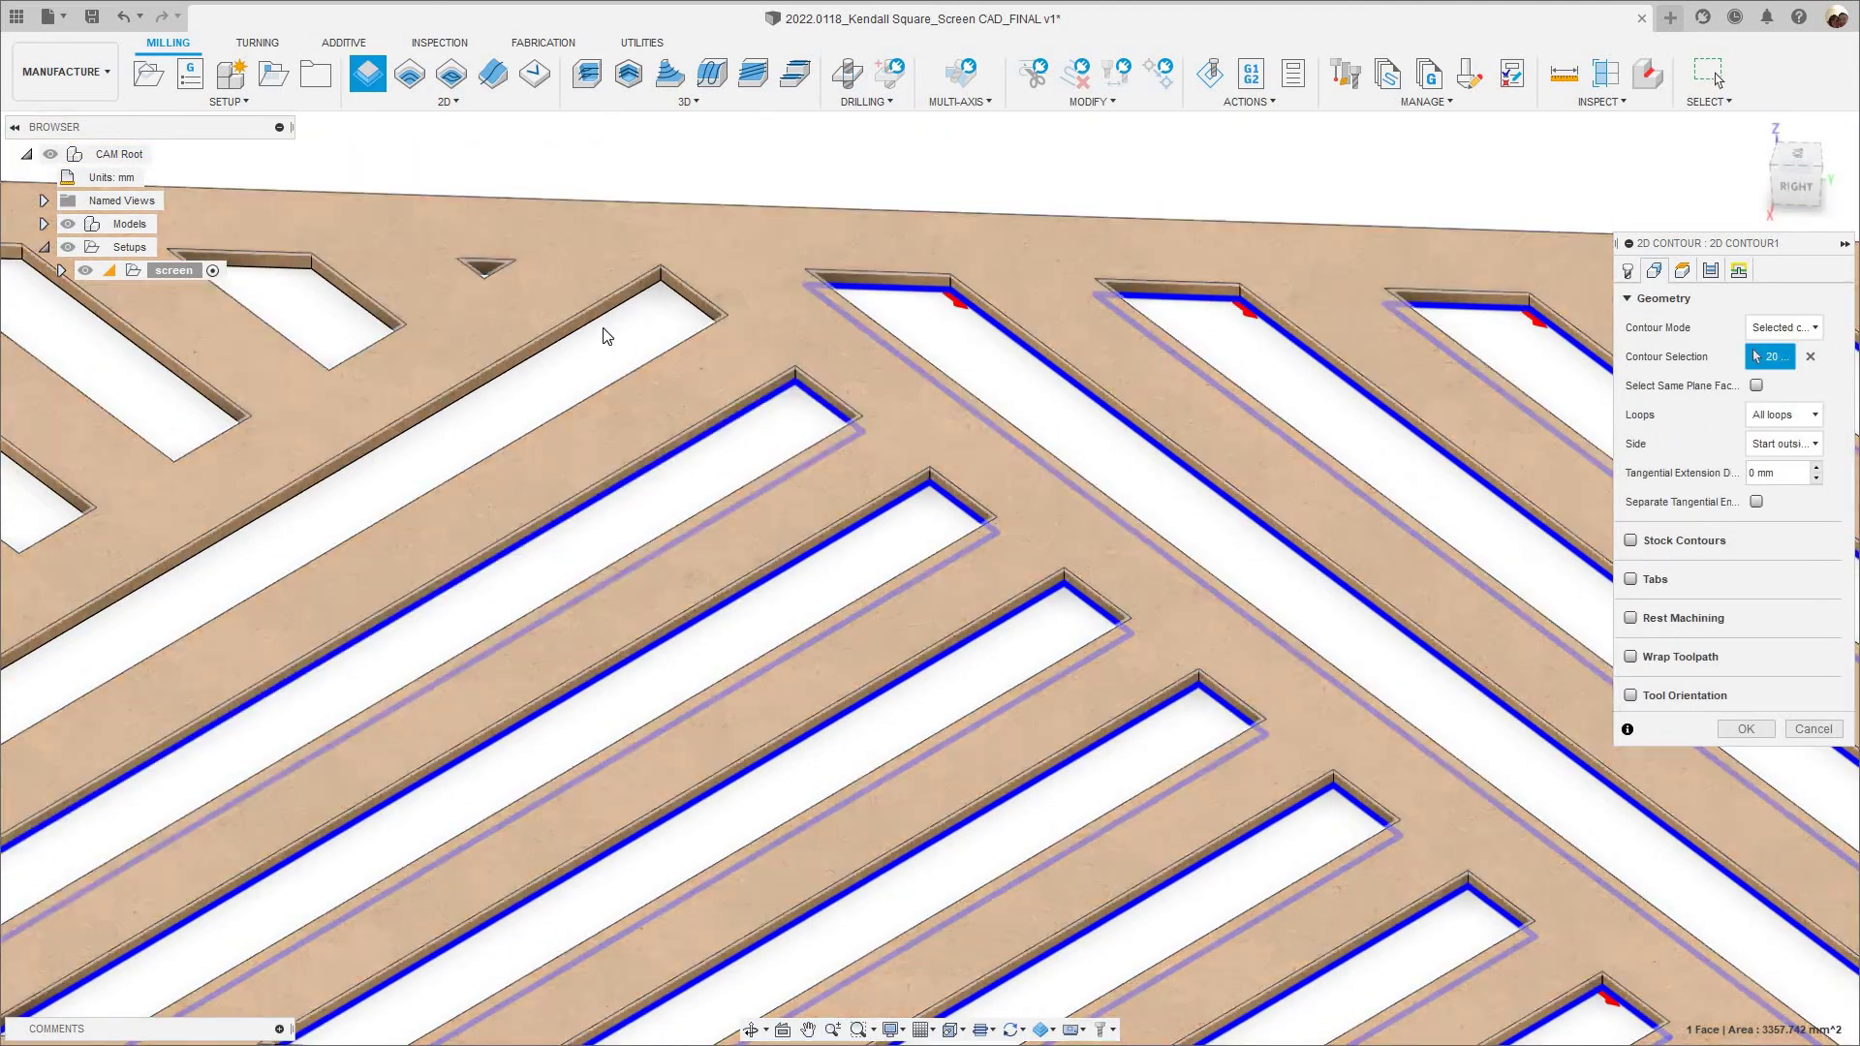
Add the bottom contours of the triangular cutout and the three shortest slots at the start of the following section.
scroll(619, 397, "up", 3)
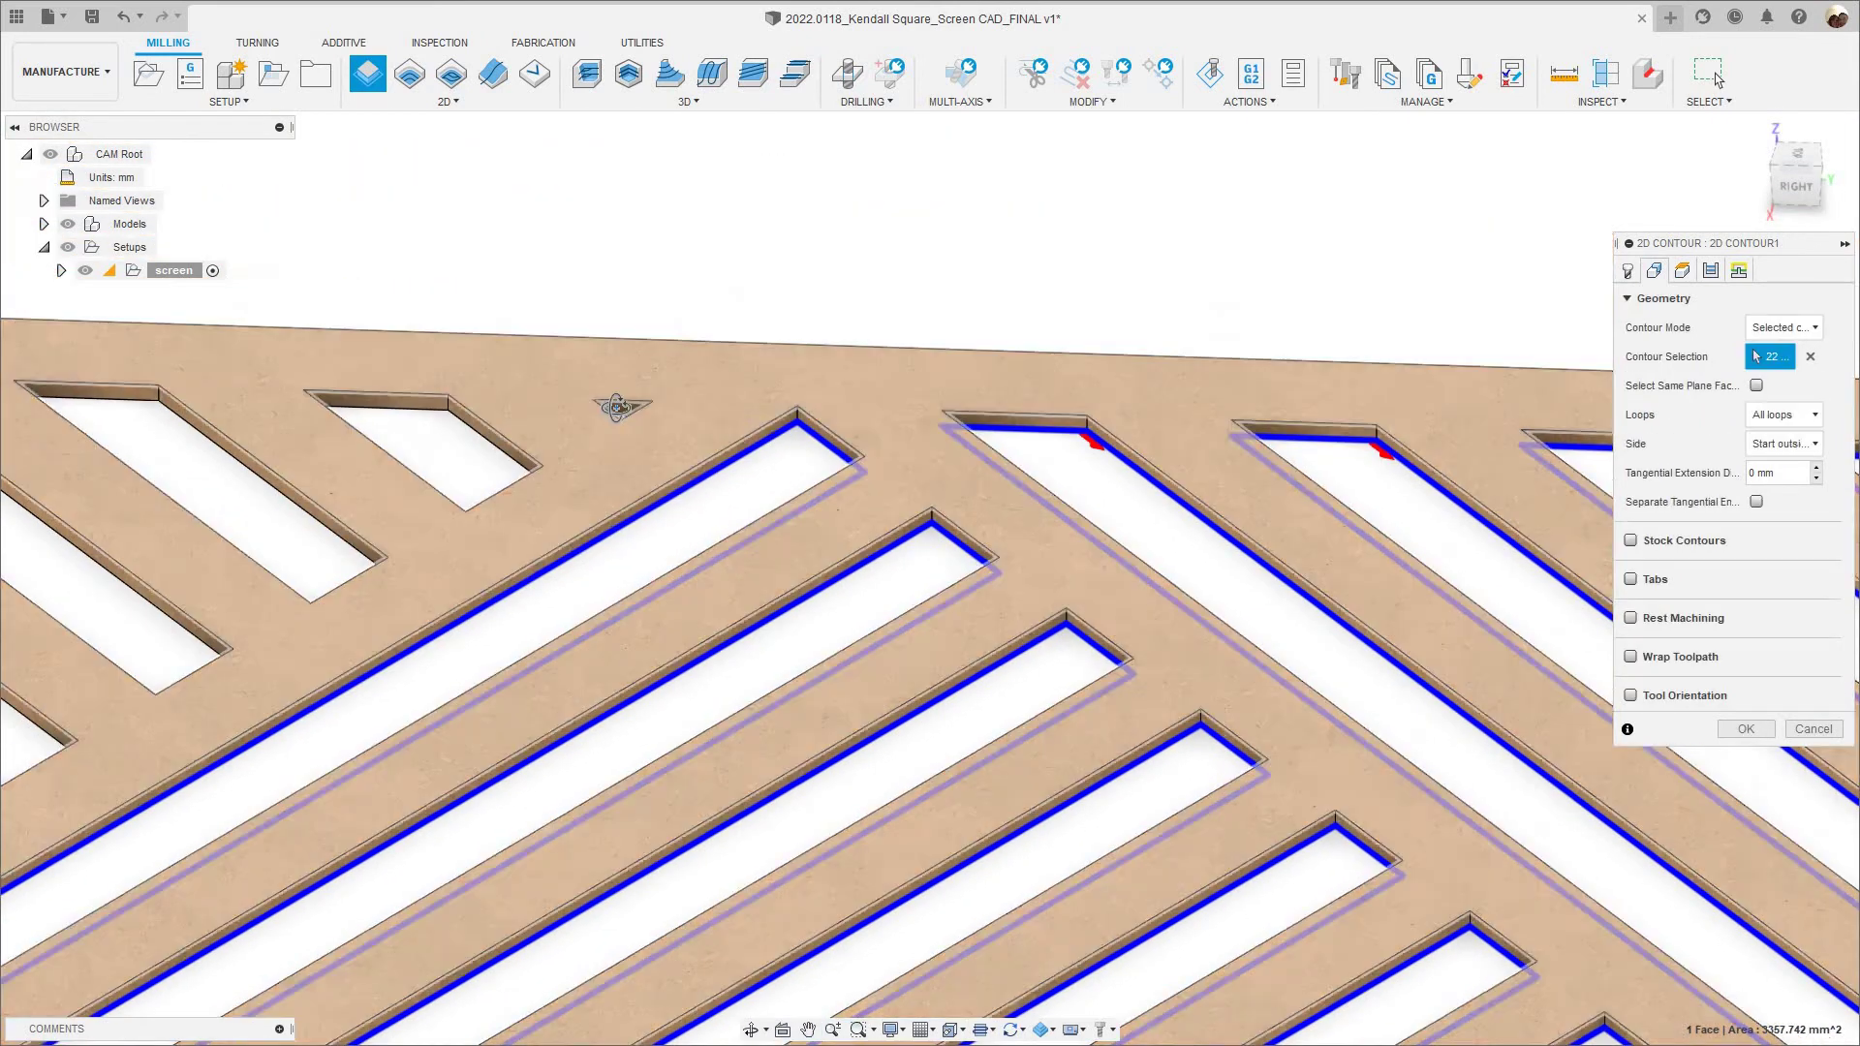
left_click(606, 455)
left_click(607, 455)
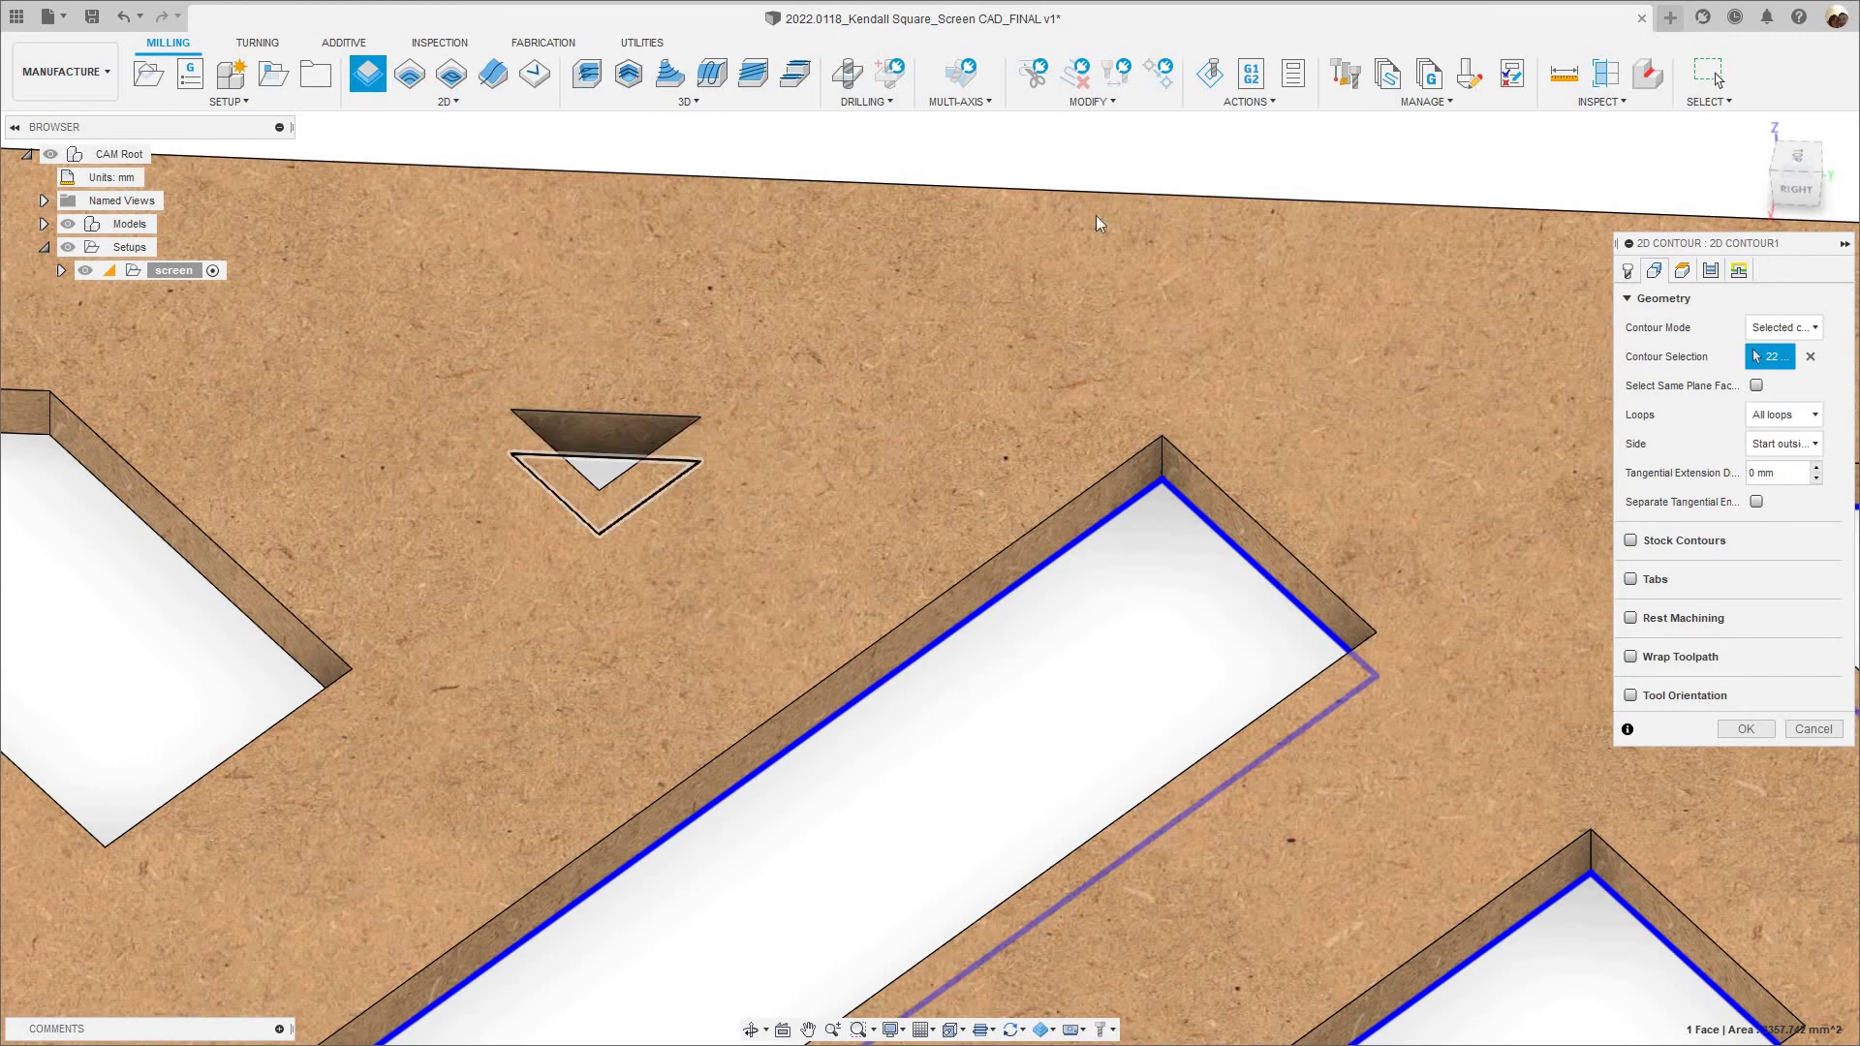
scroll(698, 382, "down", 2)
left_click(685, 382)
scroll(668, 388, "down", 3)
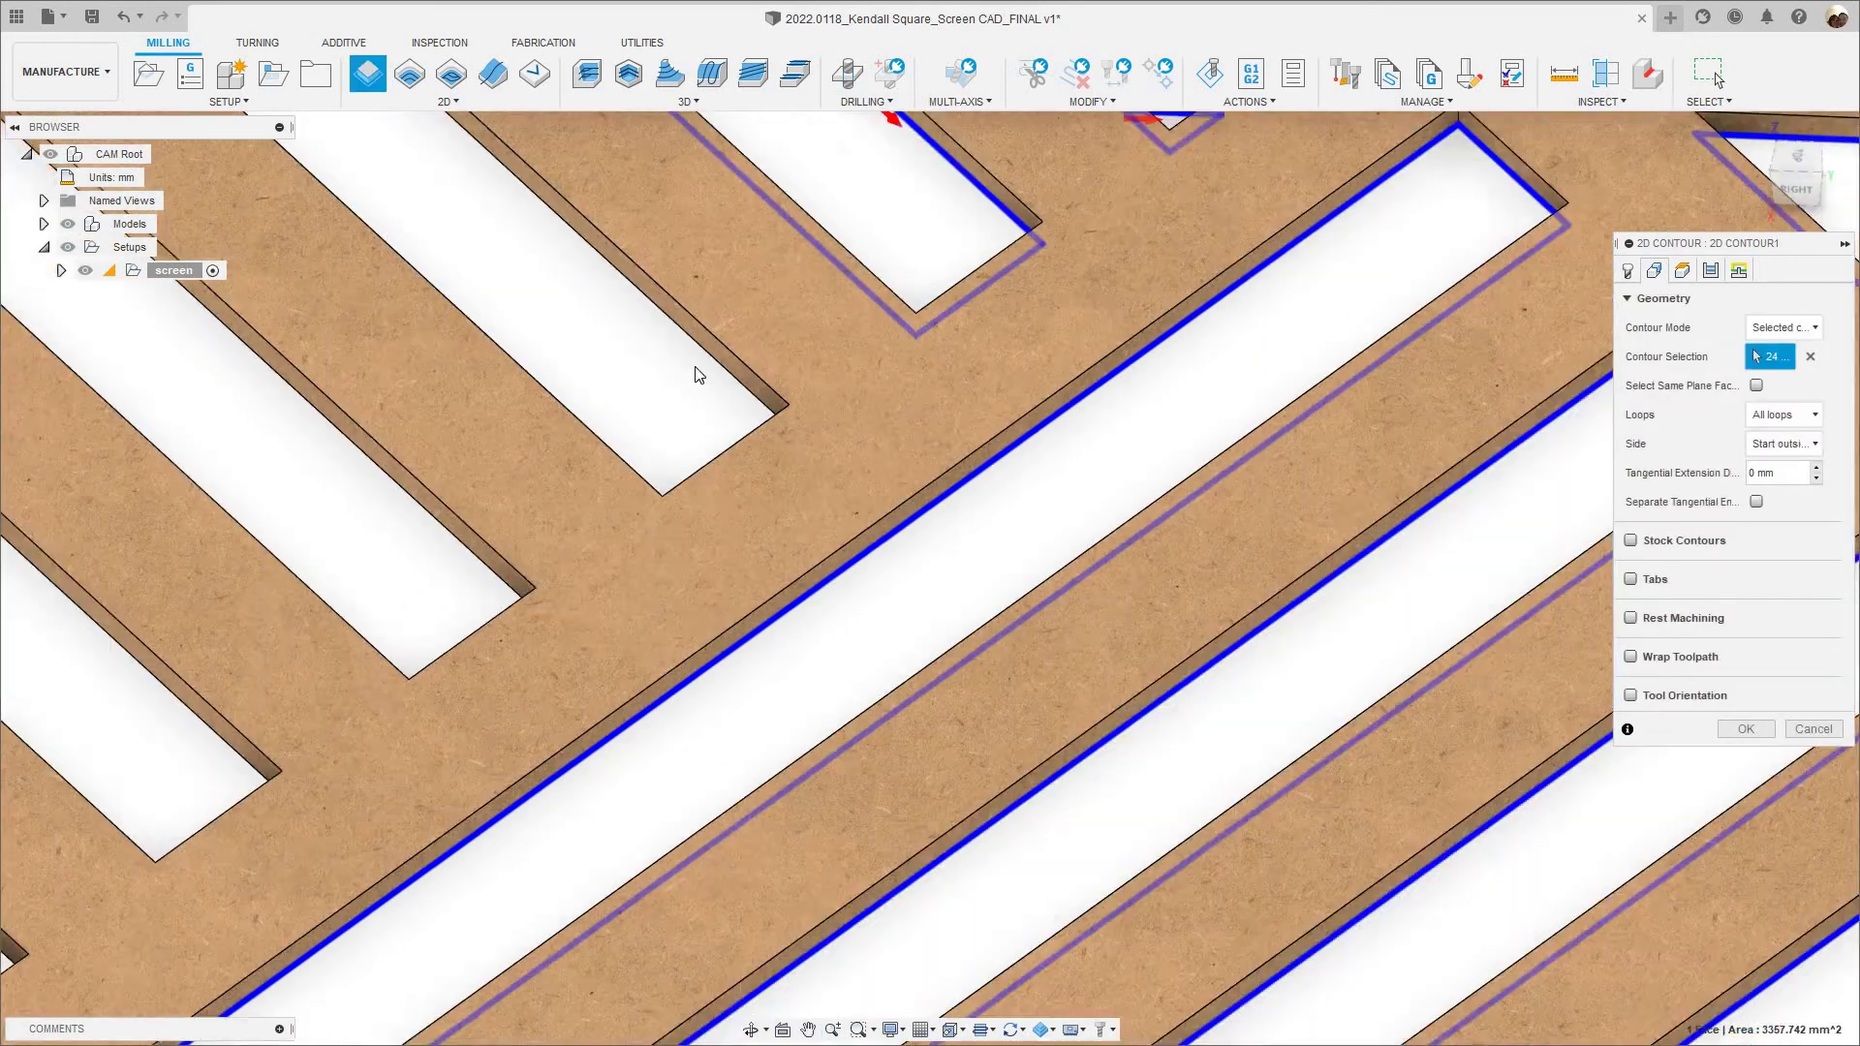
left_click(637, 392)
scroll(556, 475, "down", 4)
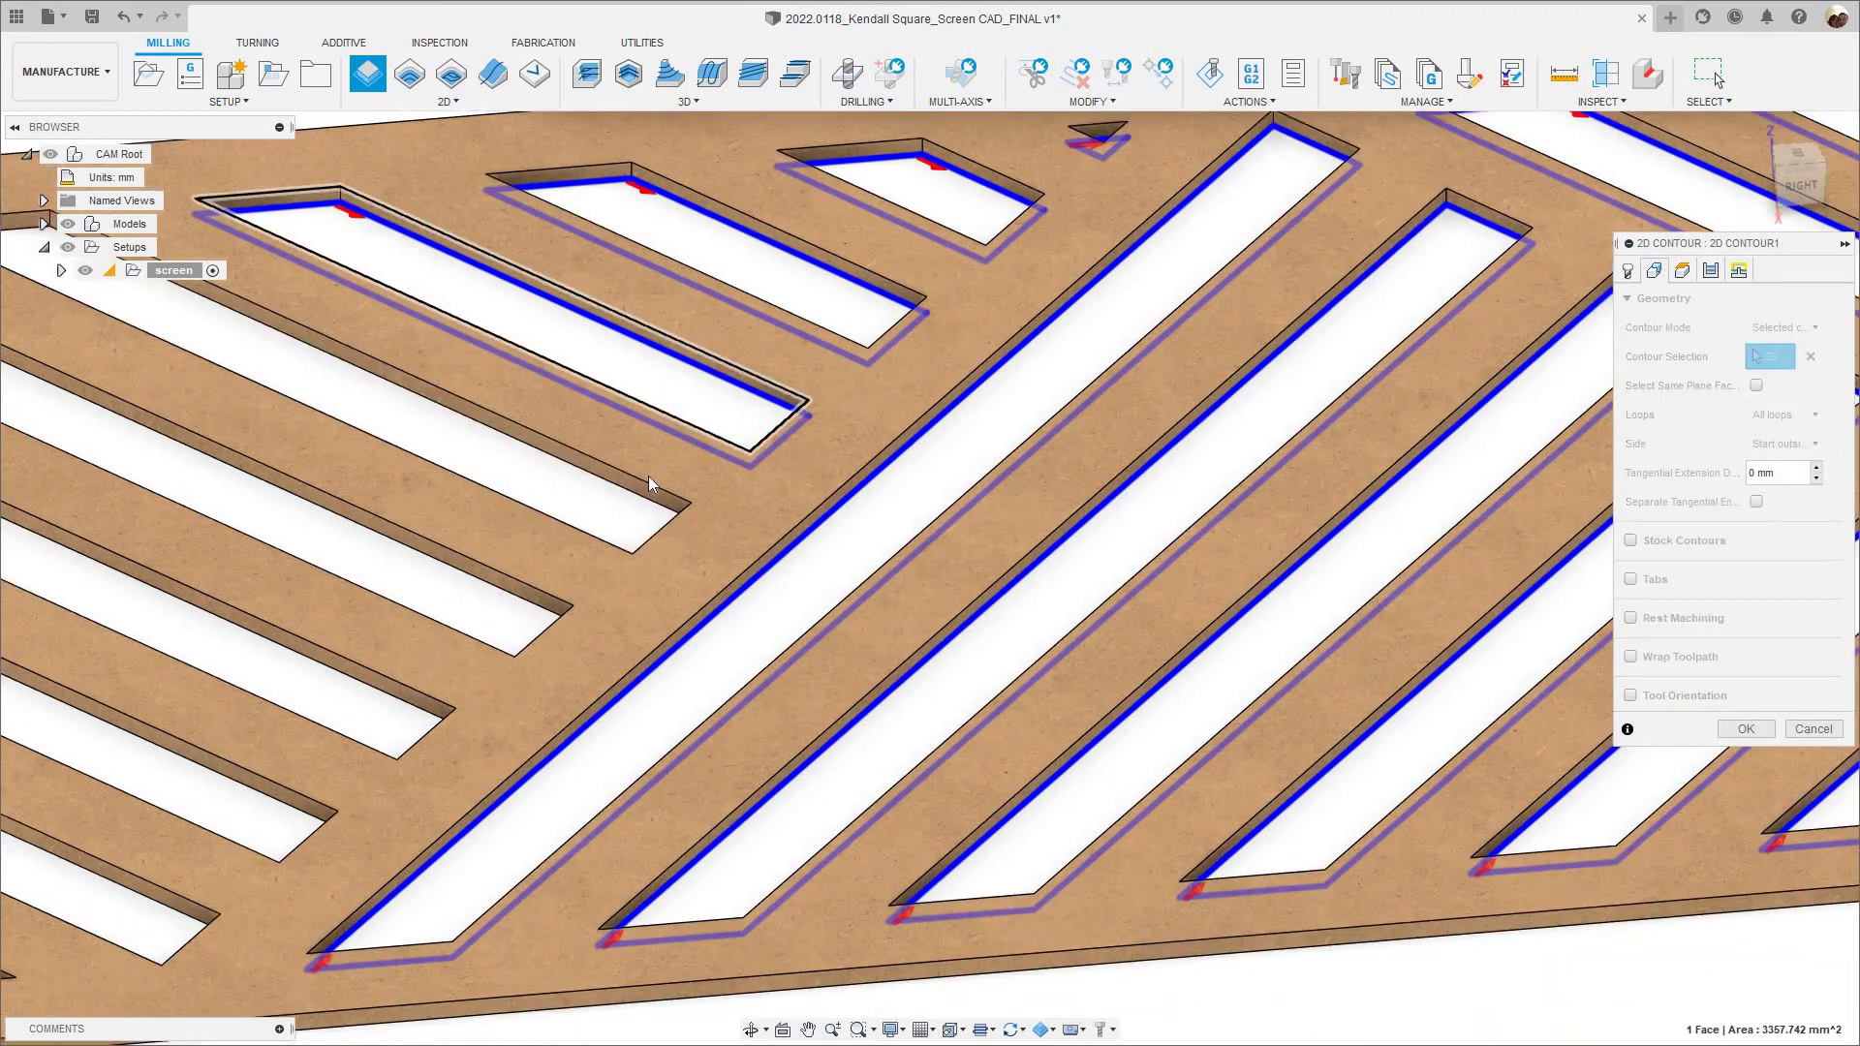
Add the bottom contours of the five longer parallel slots that complete this section.
middle_click_drag(648, 476, 673, 469)
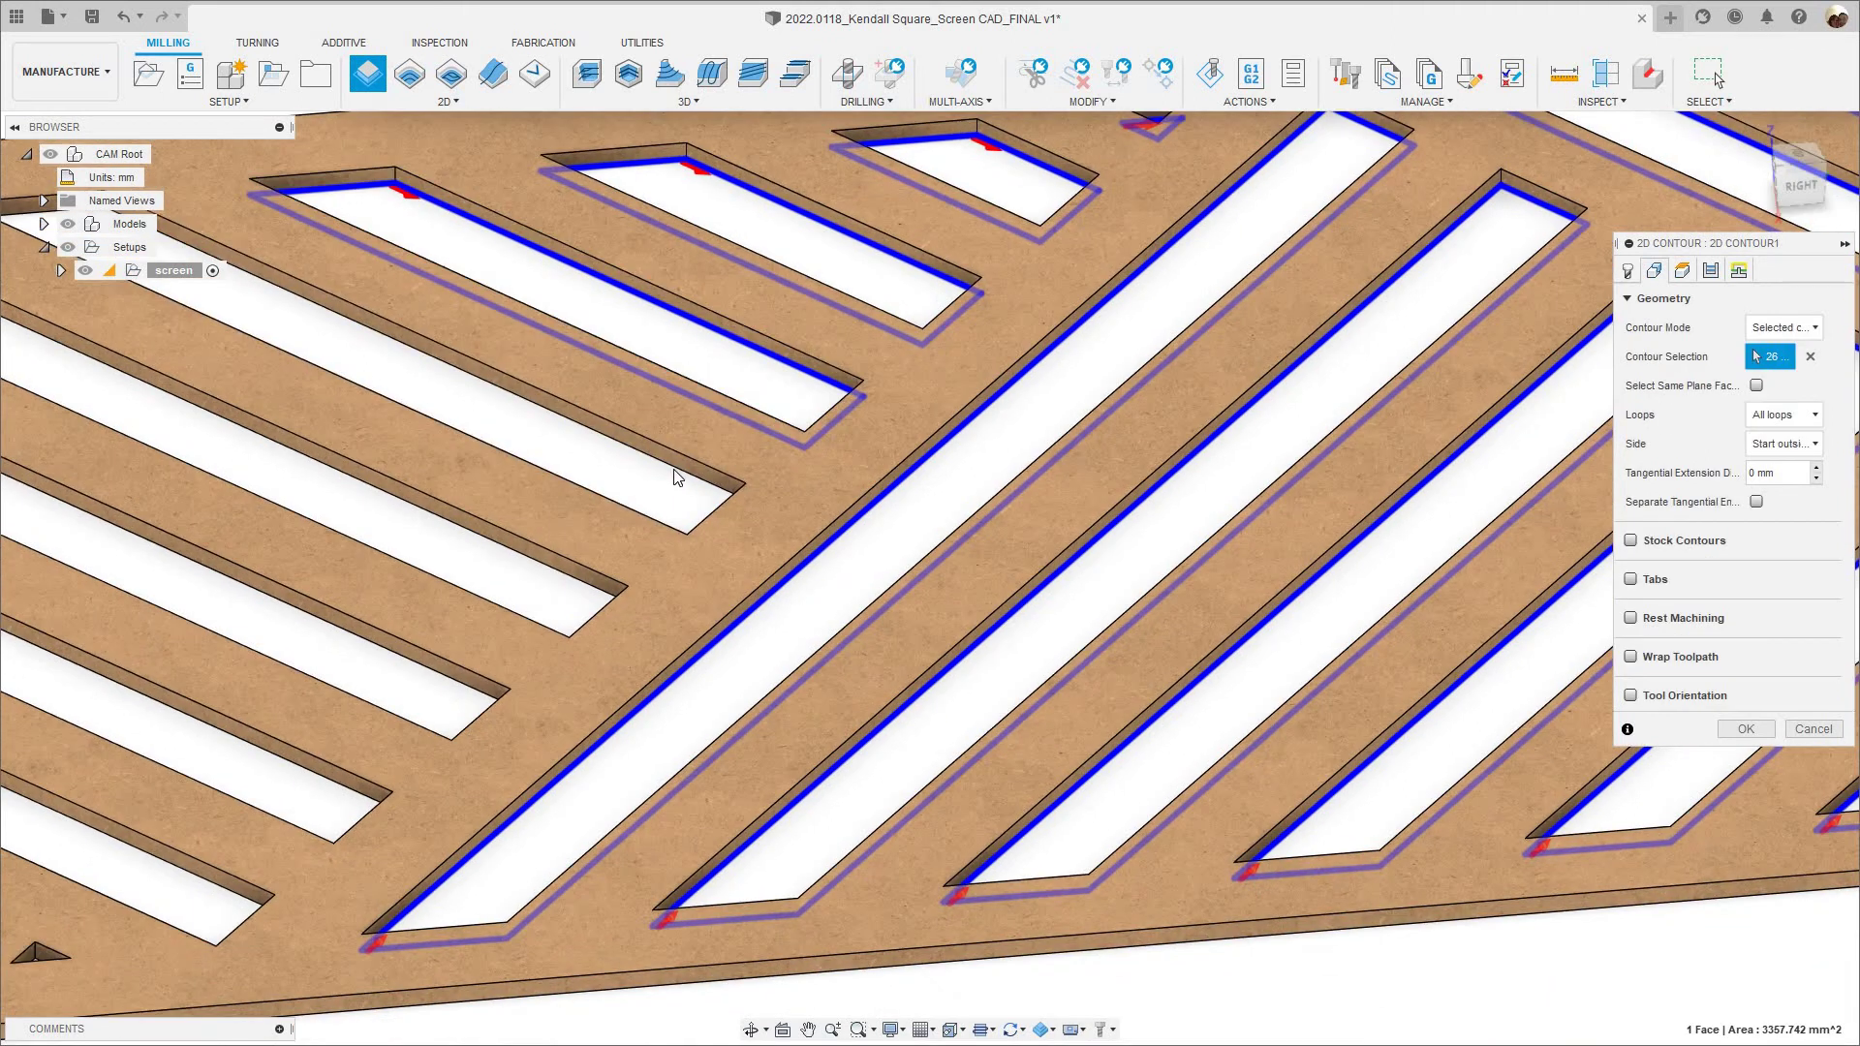
left_click(572, 533)
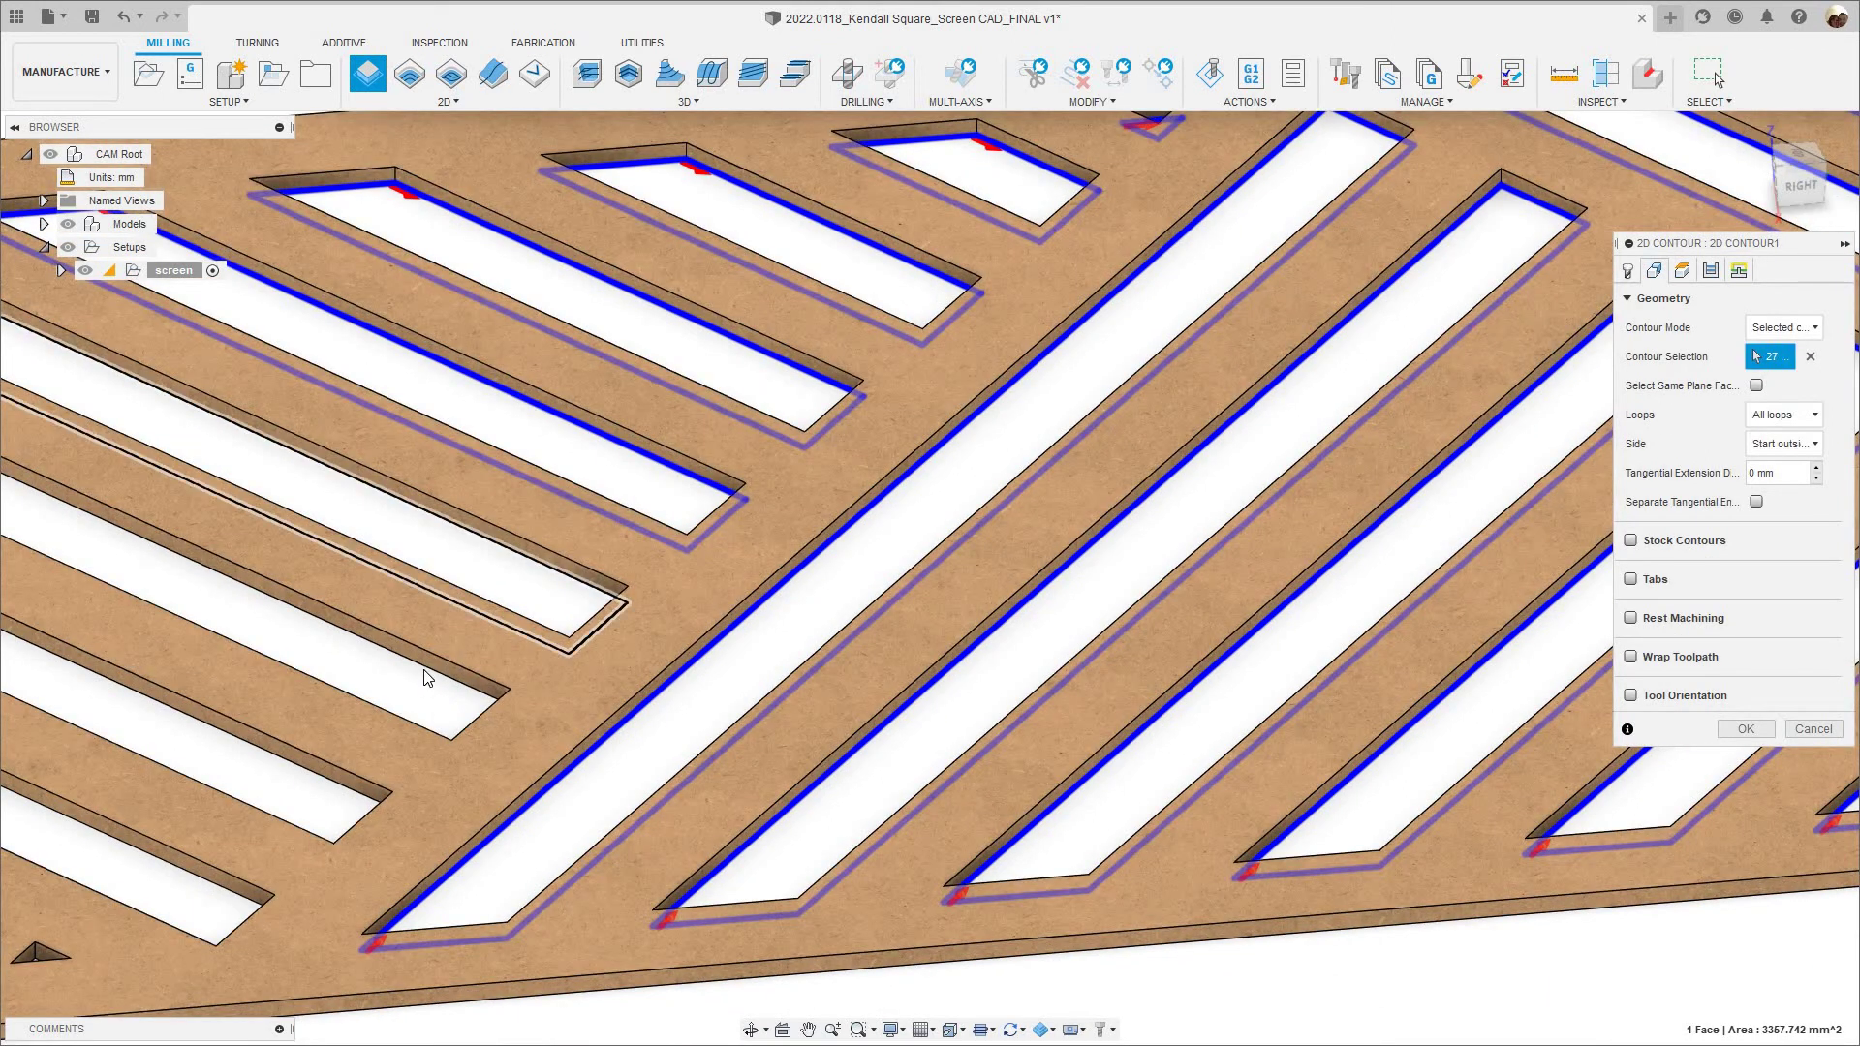
left_click(424, 670)
middle_click_drag(423, 671, 664, 528)
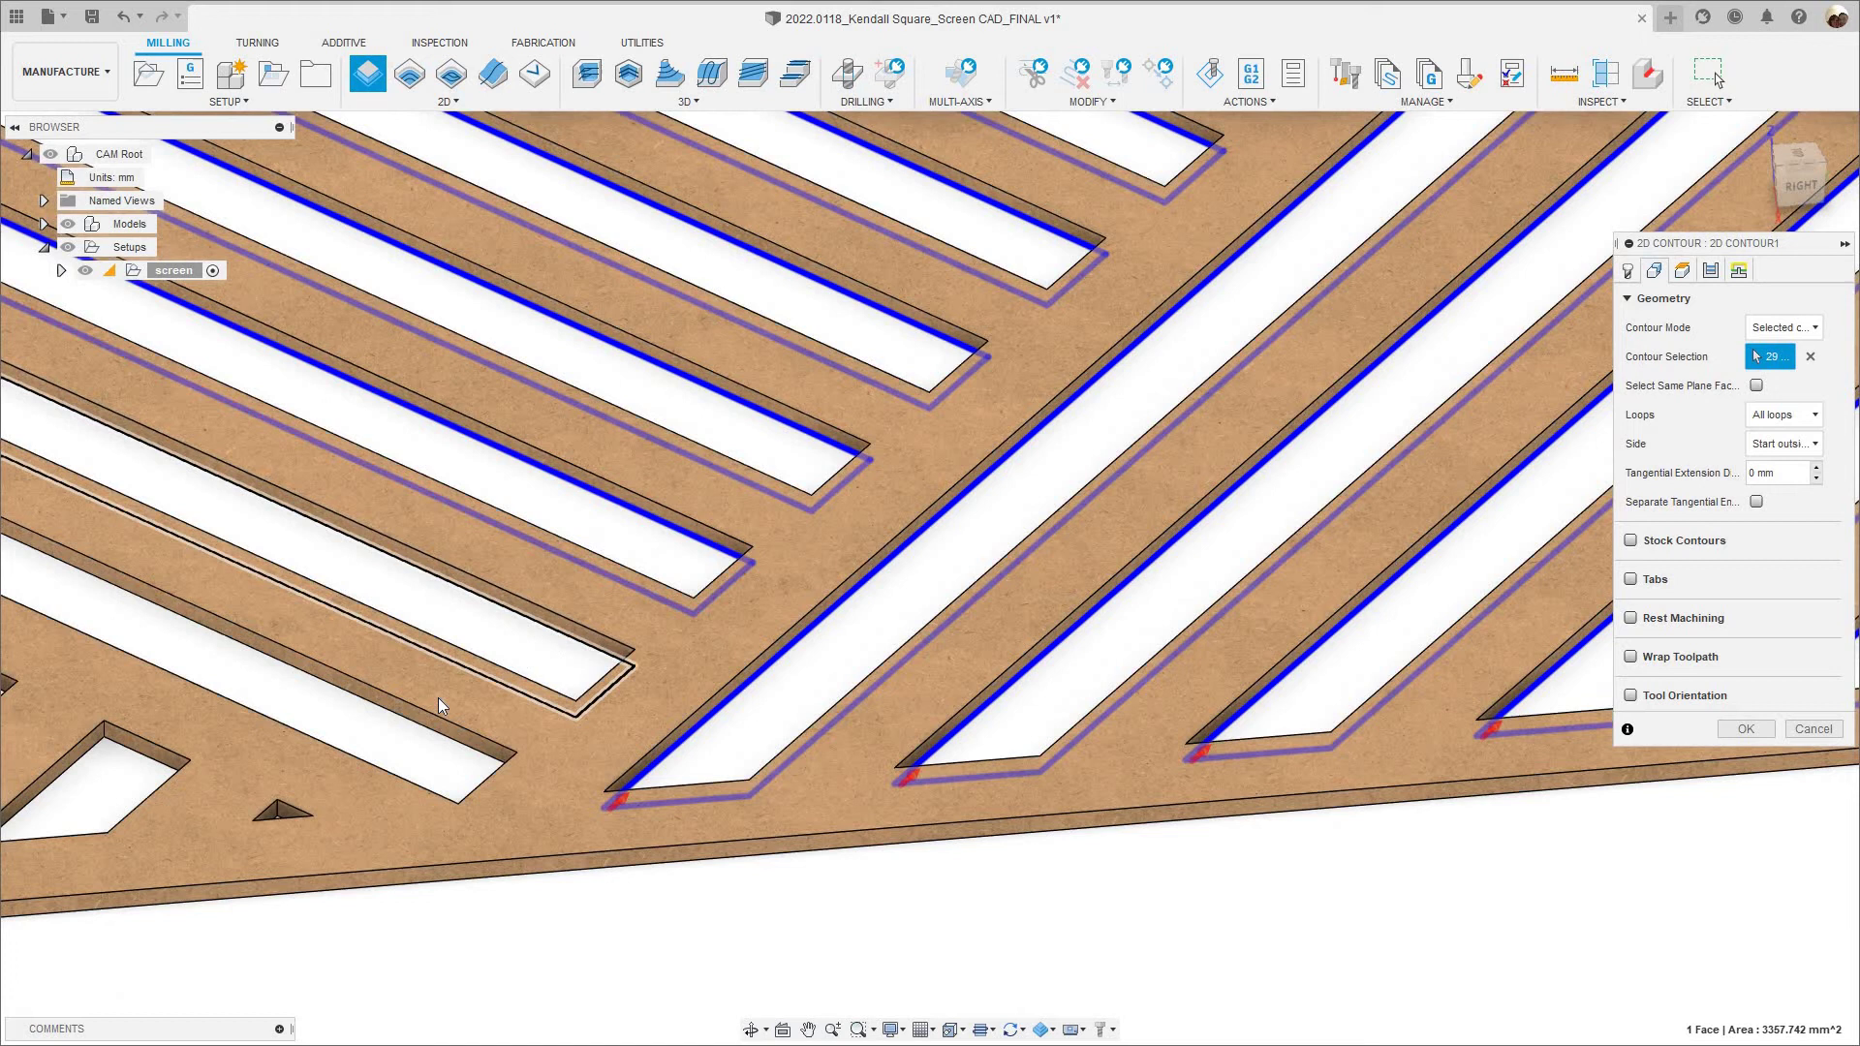
left_click(438, 697)
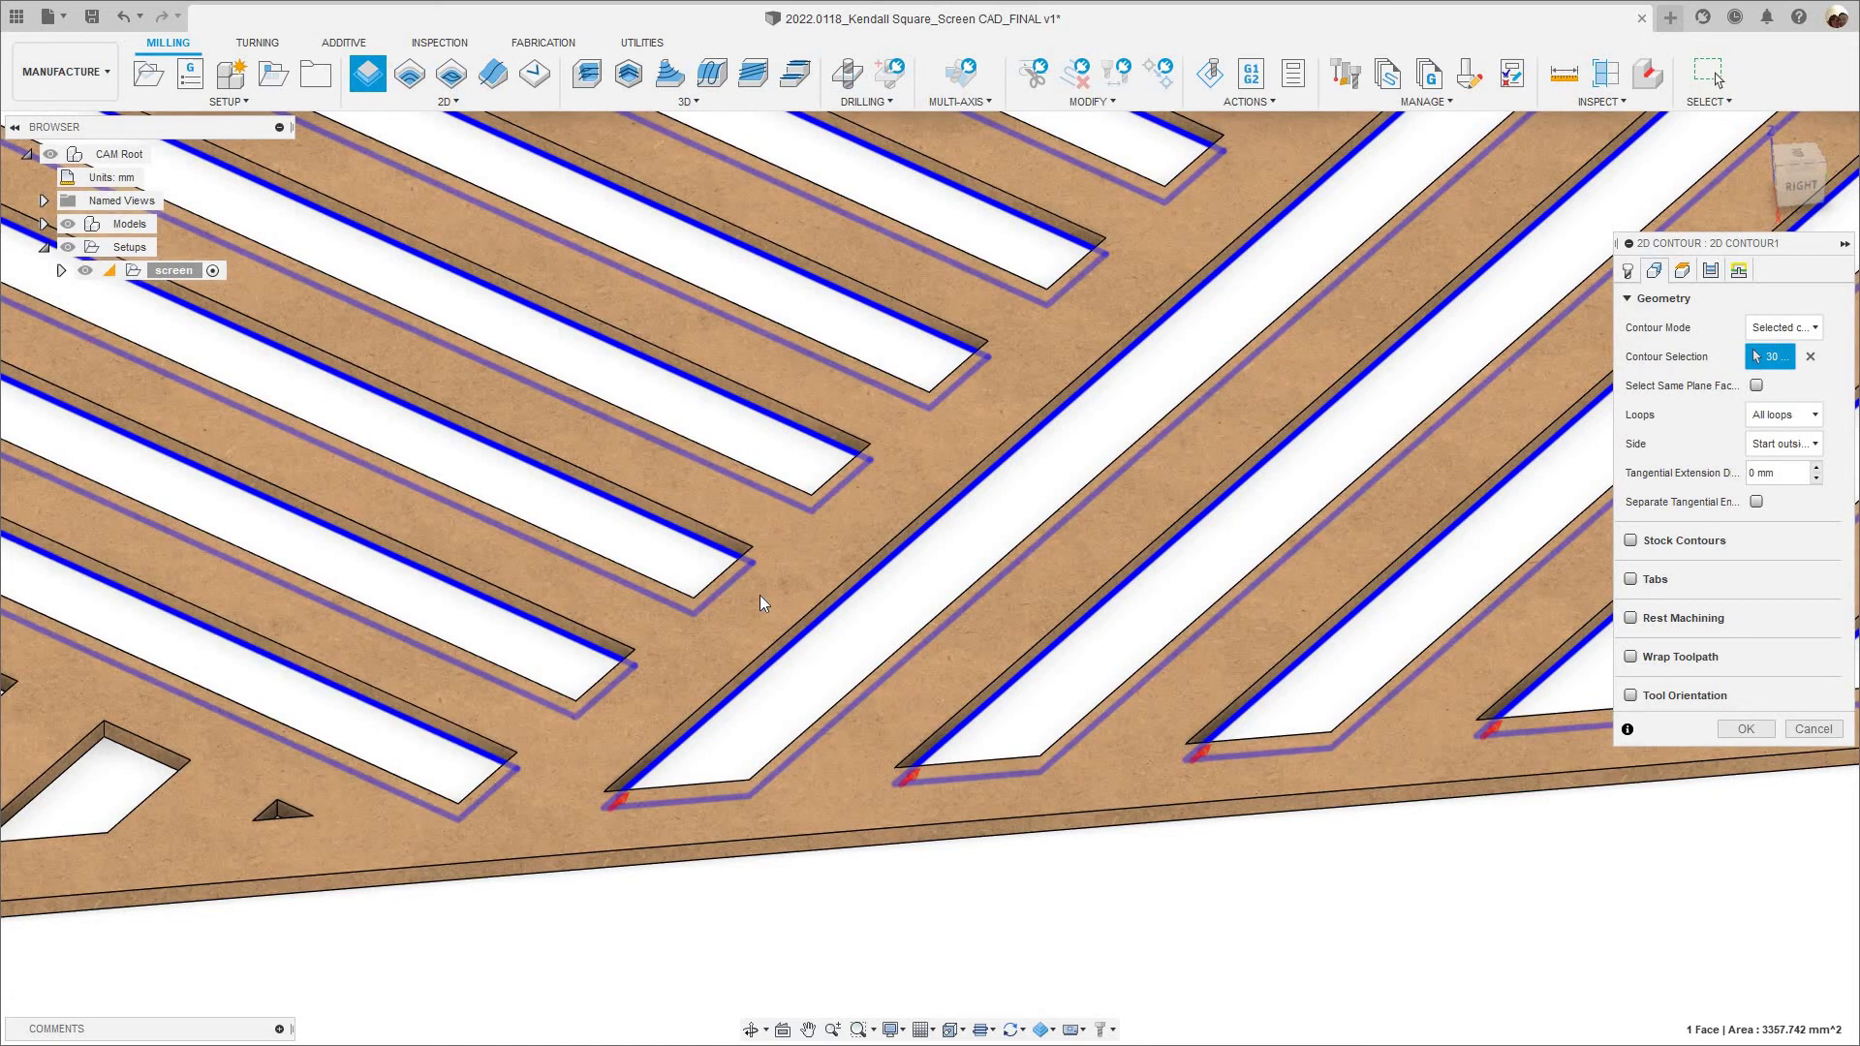
Add the bottom contours of the triangular cutout and the two nearest slots in the panel's far-end section.
scroll(759, 595, "down", 5)
left_click(620, 659)
scroll(833, 666, "down", 2)
middle_click_drag(772, 686, 920, 698, "shift")
left_click(649, 712)
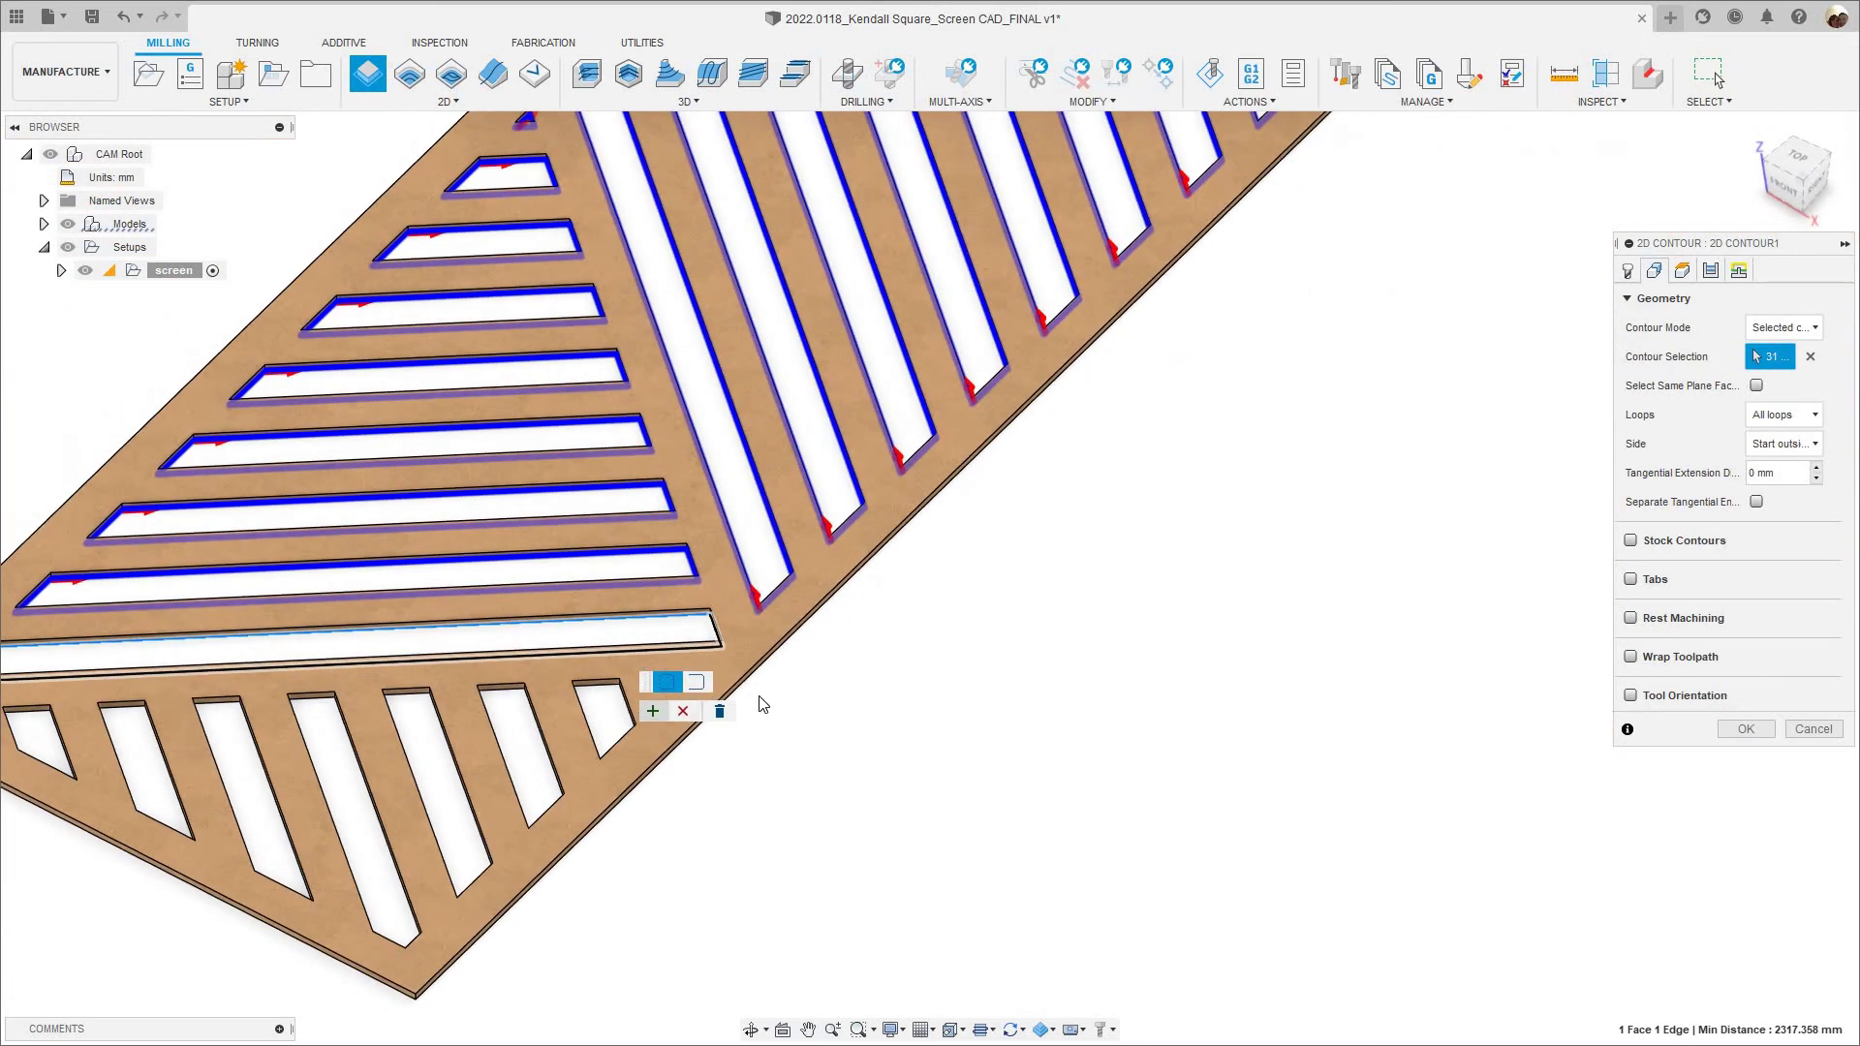
middle_click_drag(639, 712, 676, 706, "shift")
scroll(676, 705, "up", 4)
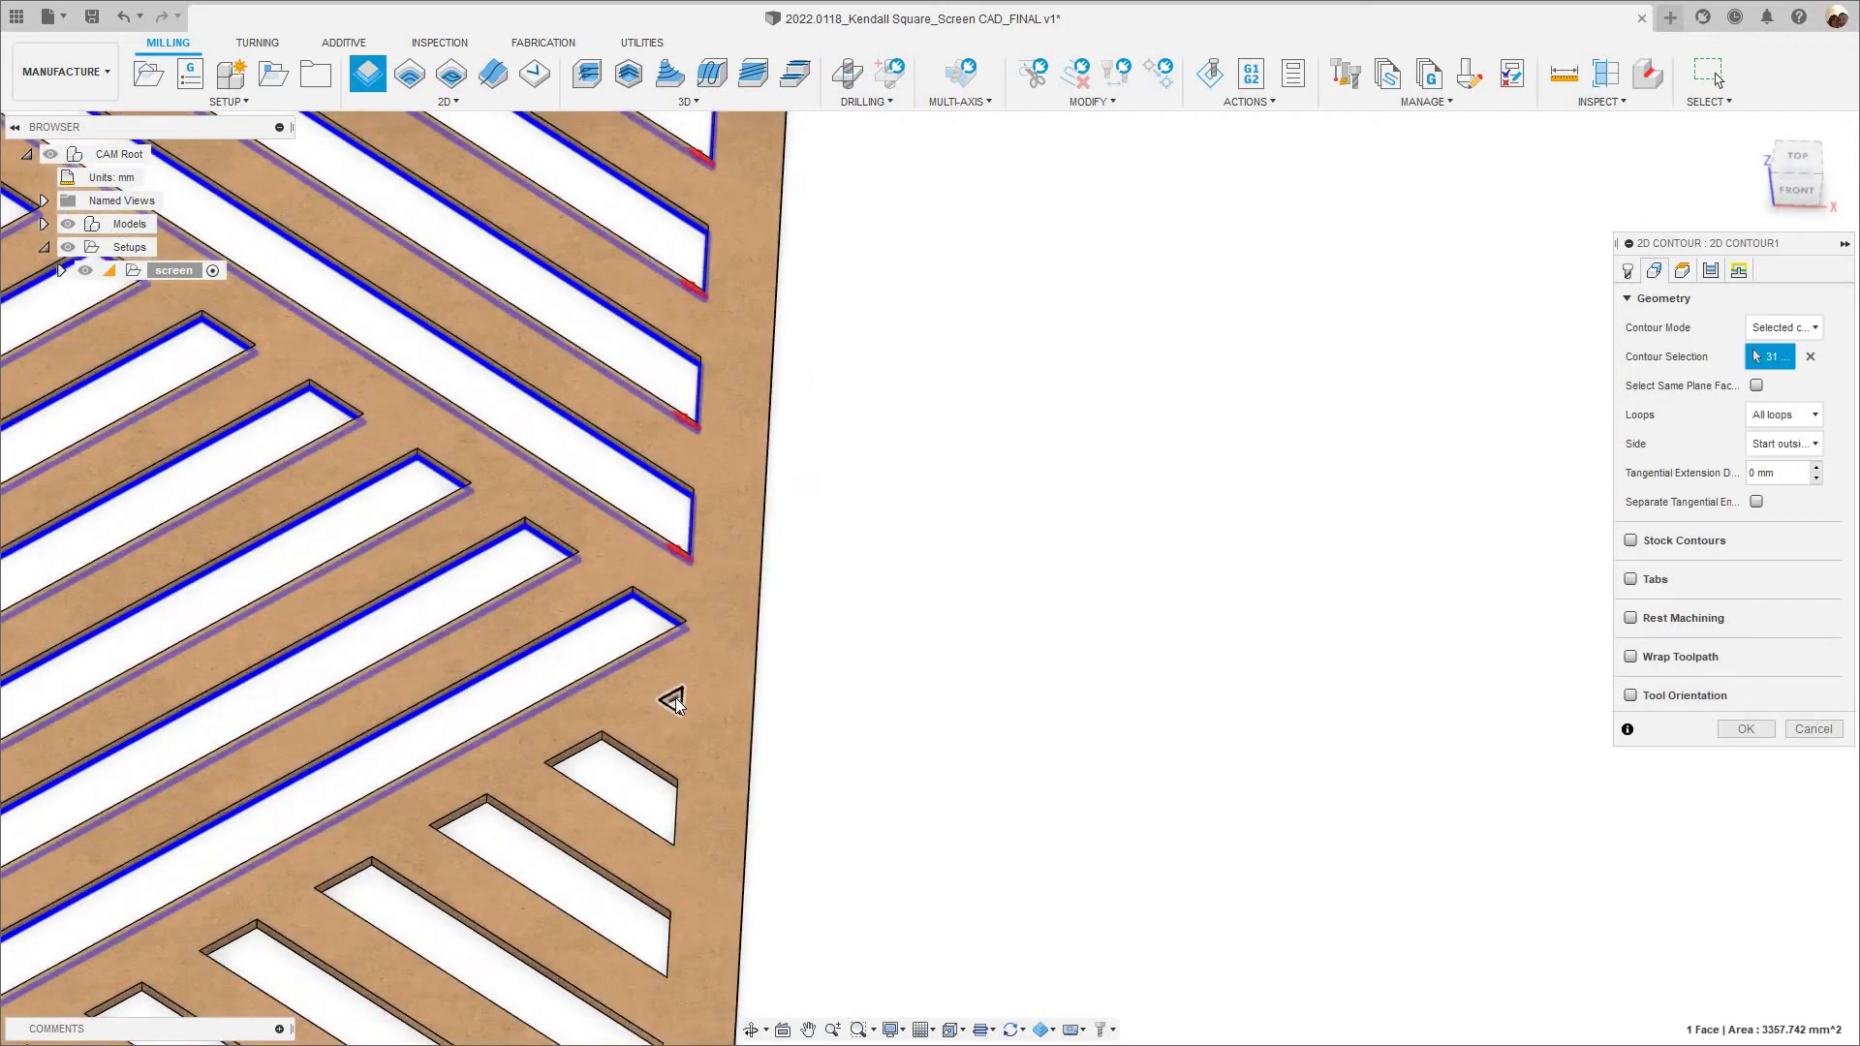
scroll(676, 702, "up", 5)
left_click(665, 783)
scroll(620, 900, "down", 1)
middle_click_drag(591, 959, 742, 713)
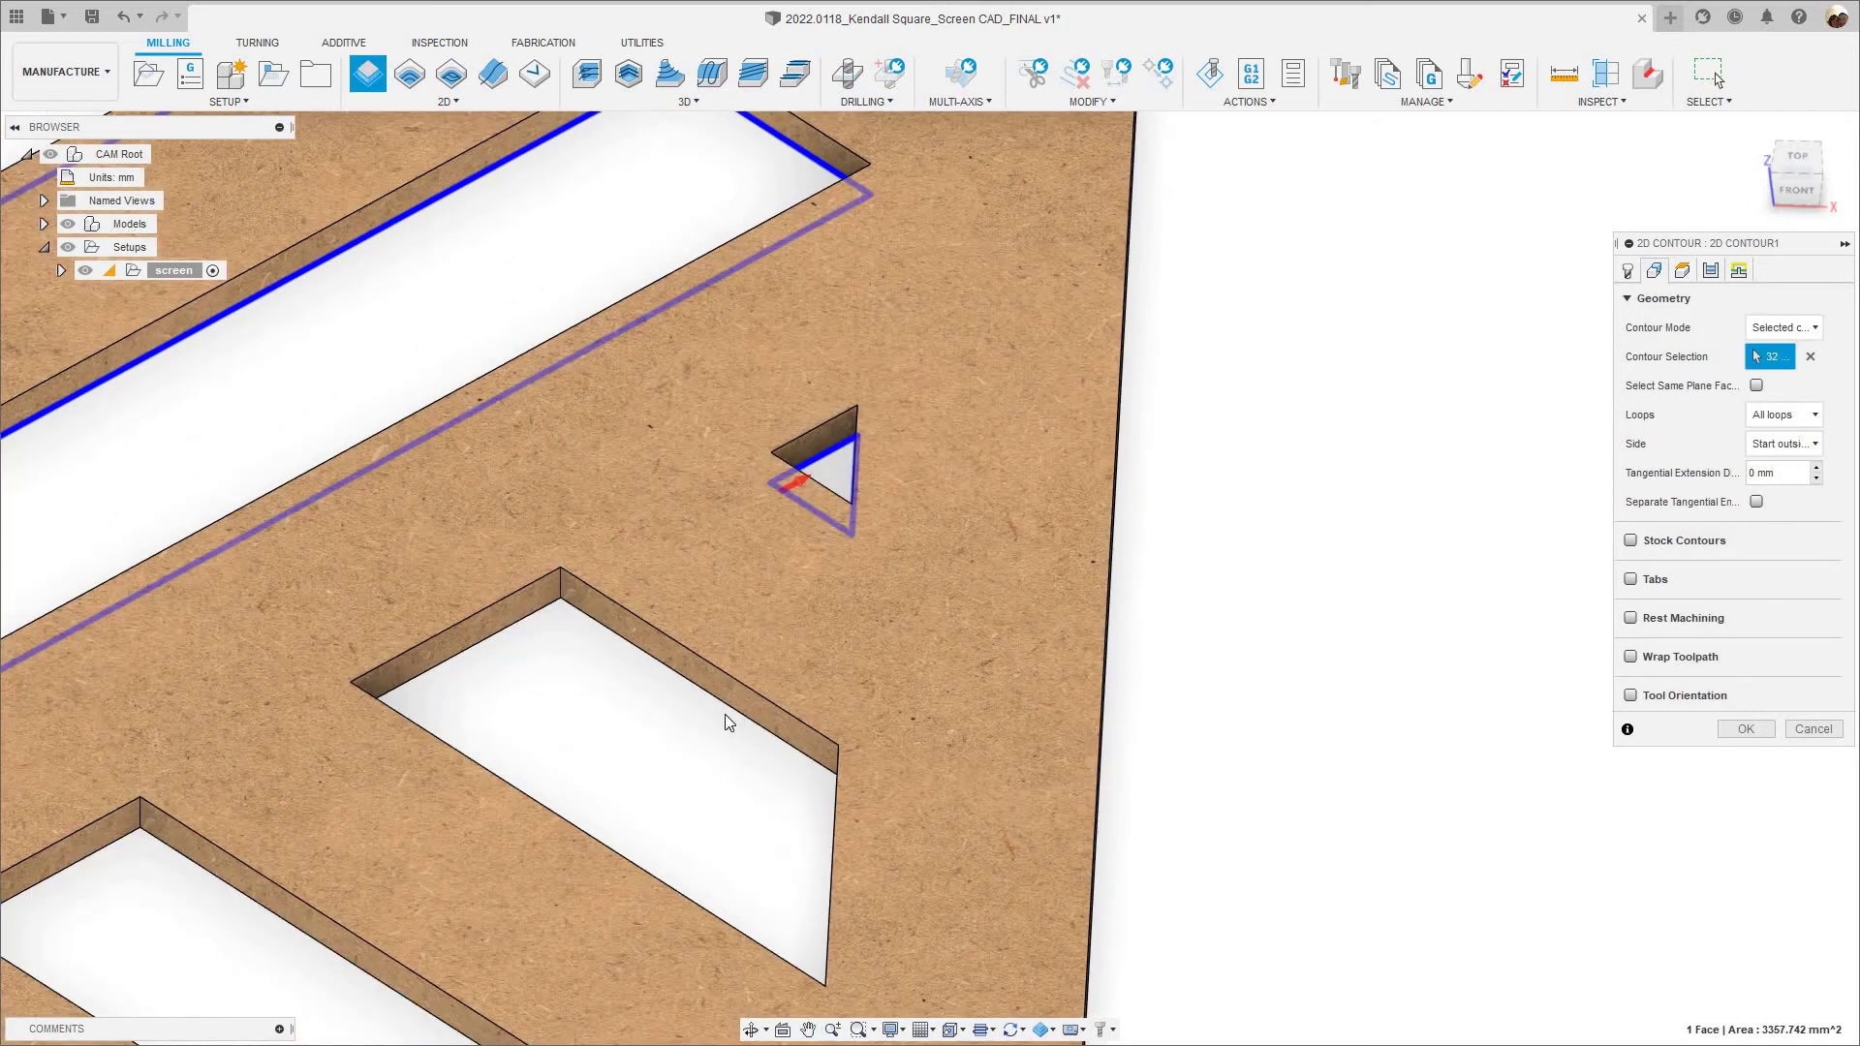
left_click(736, 714)
scroll(747, 731, "up", 3)
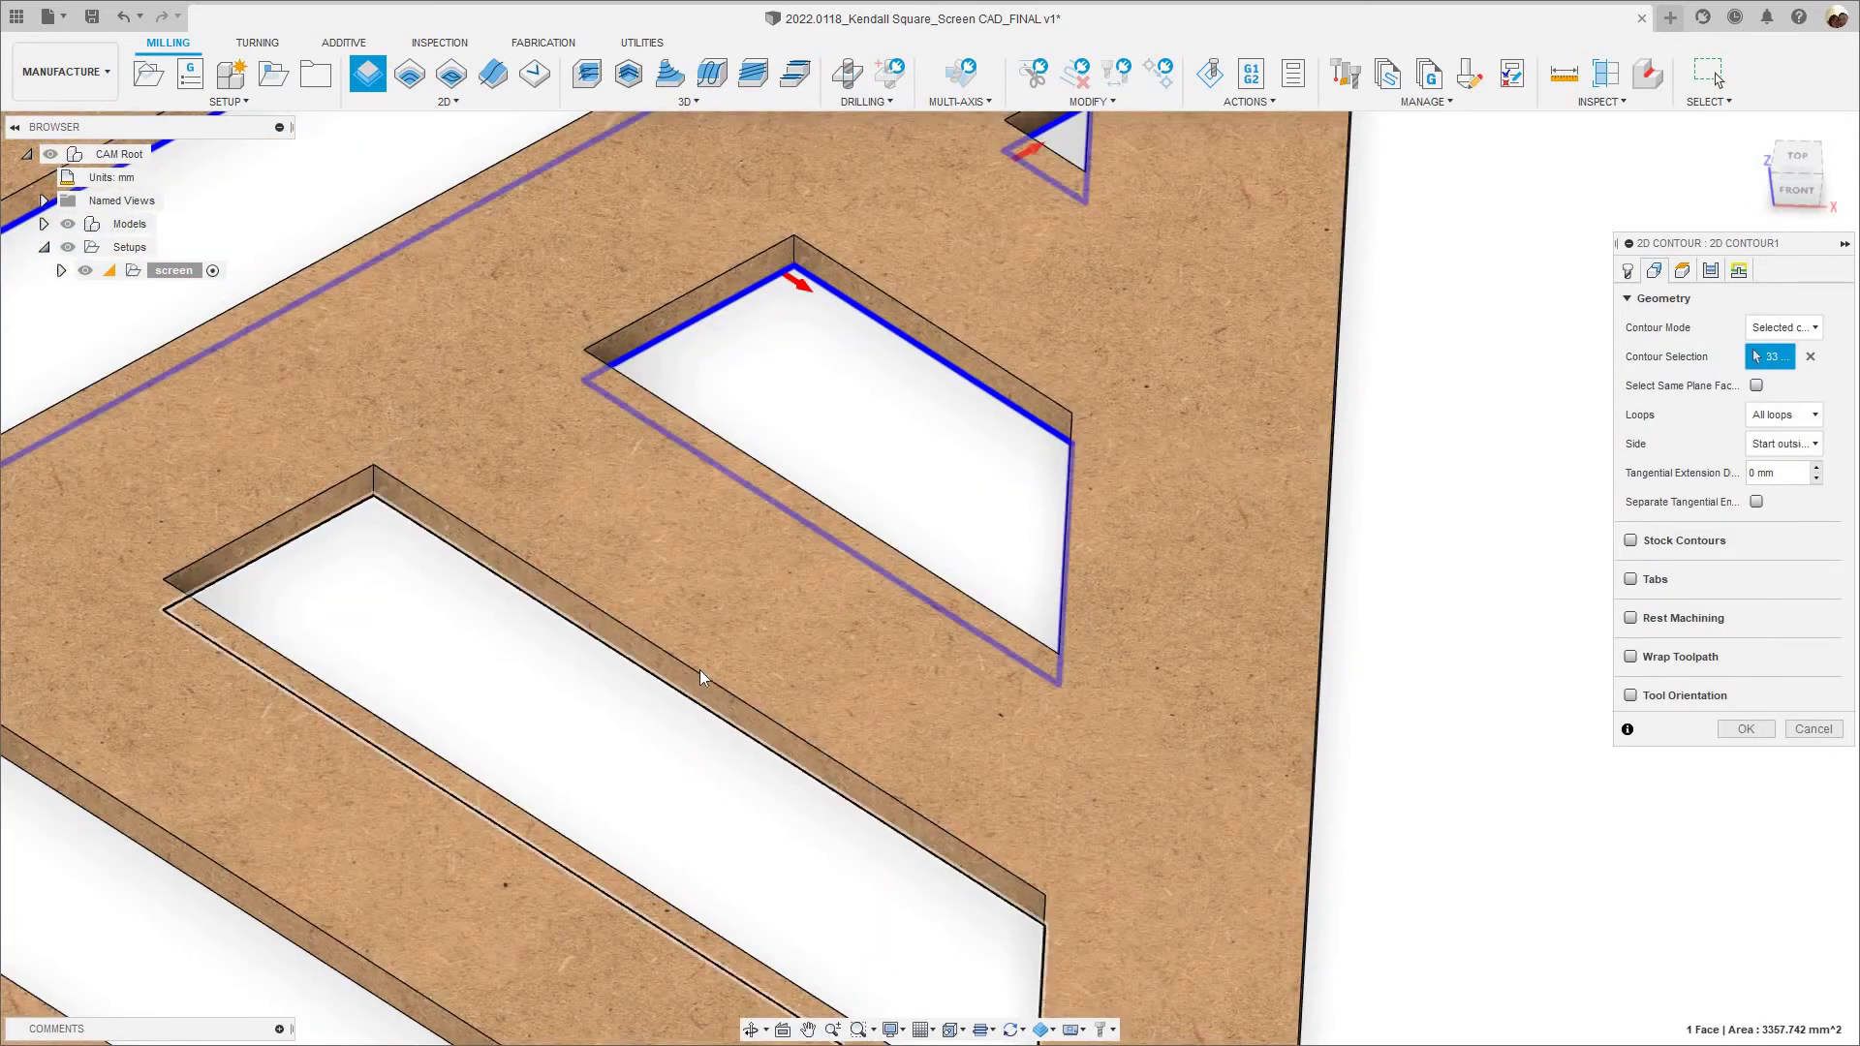
left_click(693, 699)
Add the bottom contours of the next three parallel slots in the far-end section.
scroll(676, 770, "down", 5)
middle_click_drag(664, 776, 815, 566)
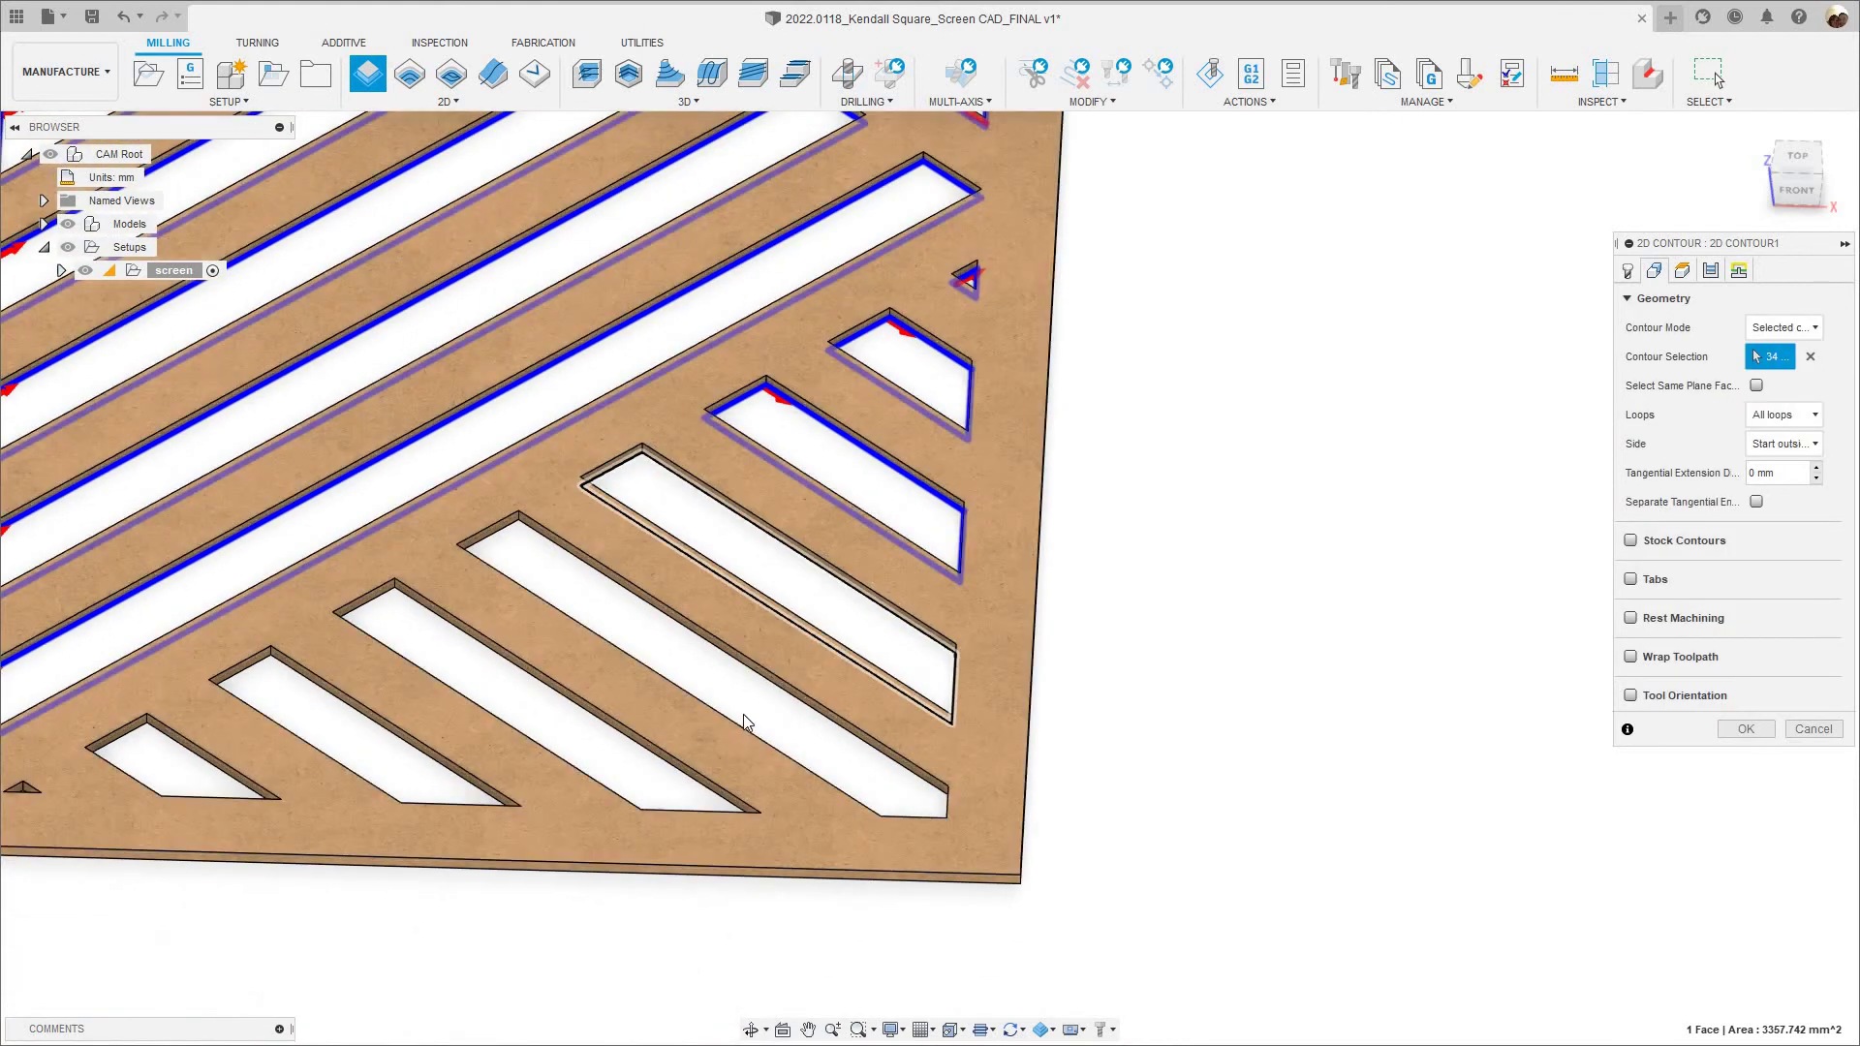
scroll(761, 724, "up", 2)
left_click(735, 742)
scroll(668, 792, "up", 3)
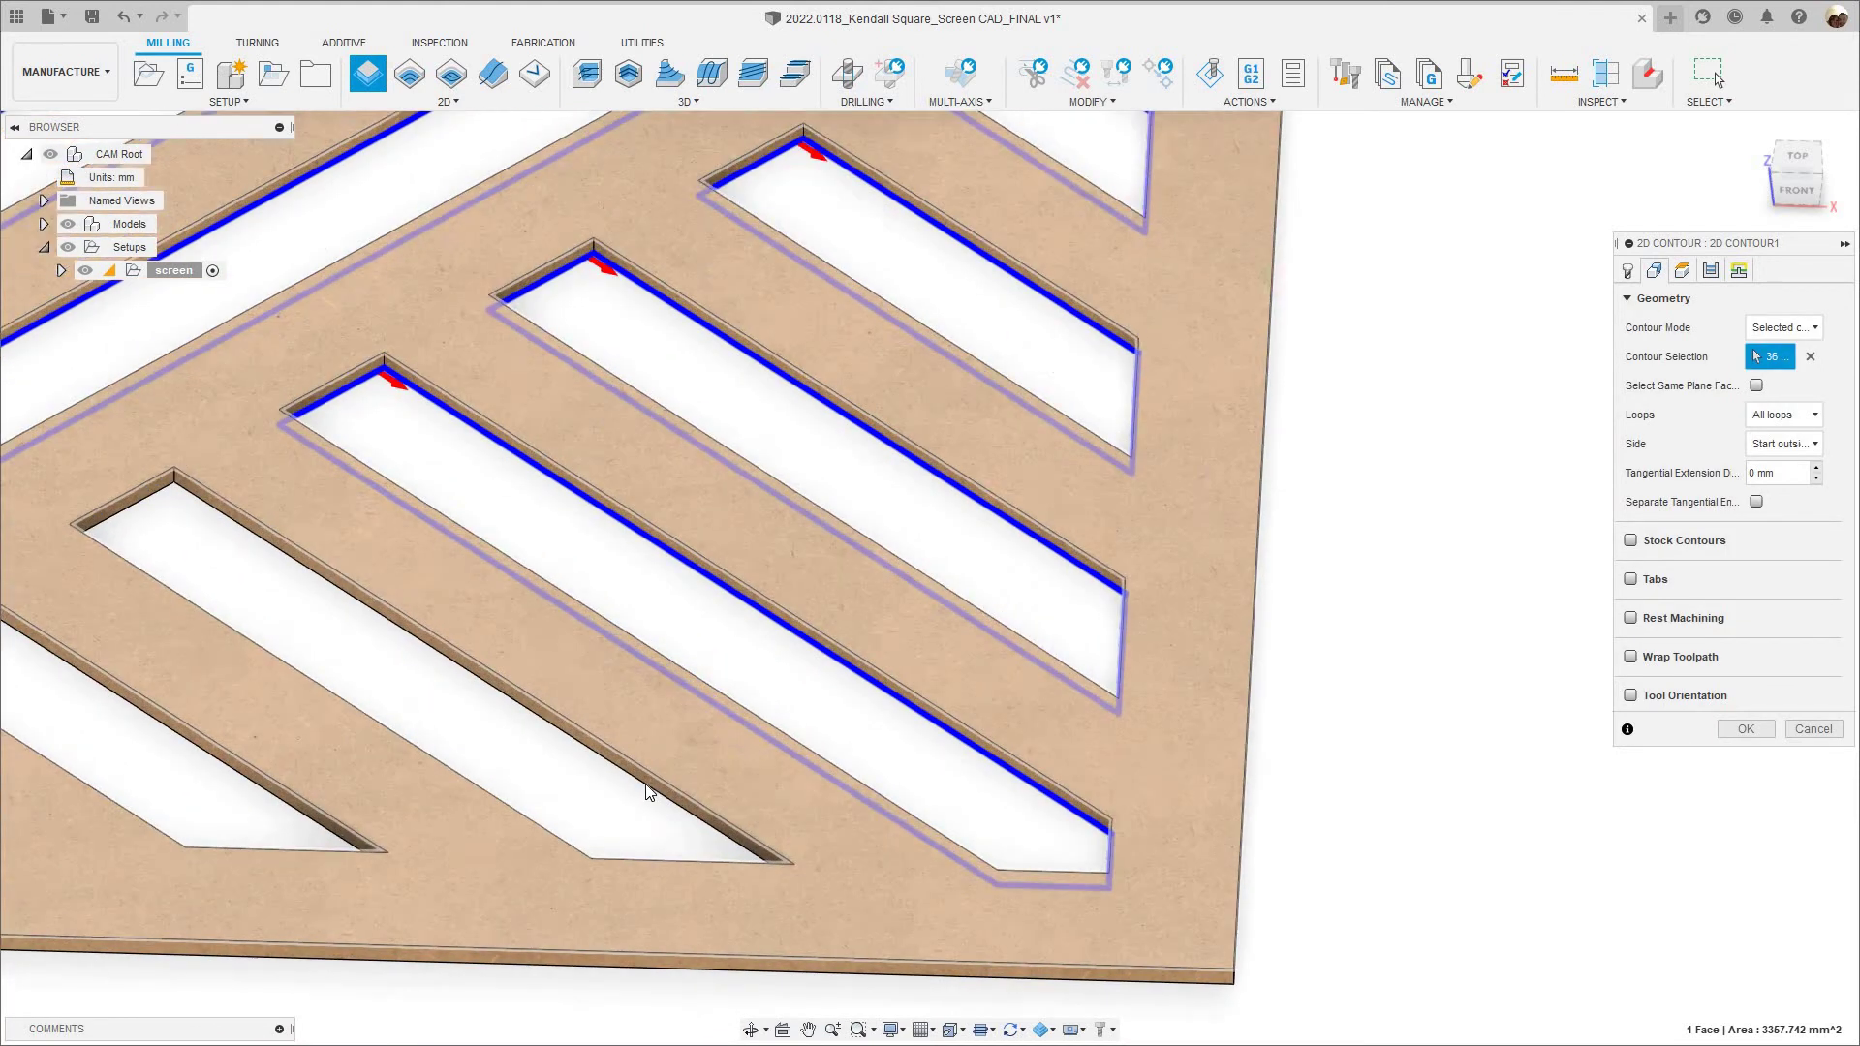
left_click(589, 694)
middle_click_drag(587, 695, 869, 578)
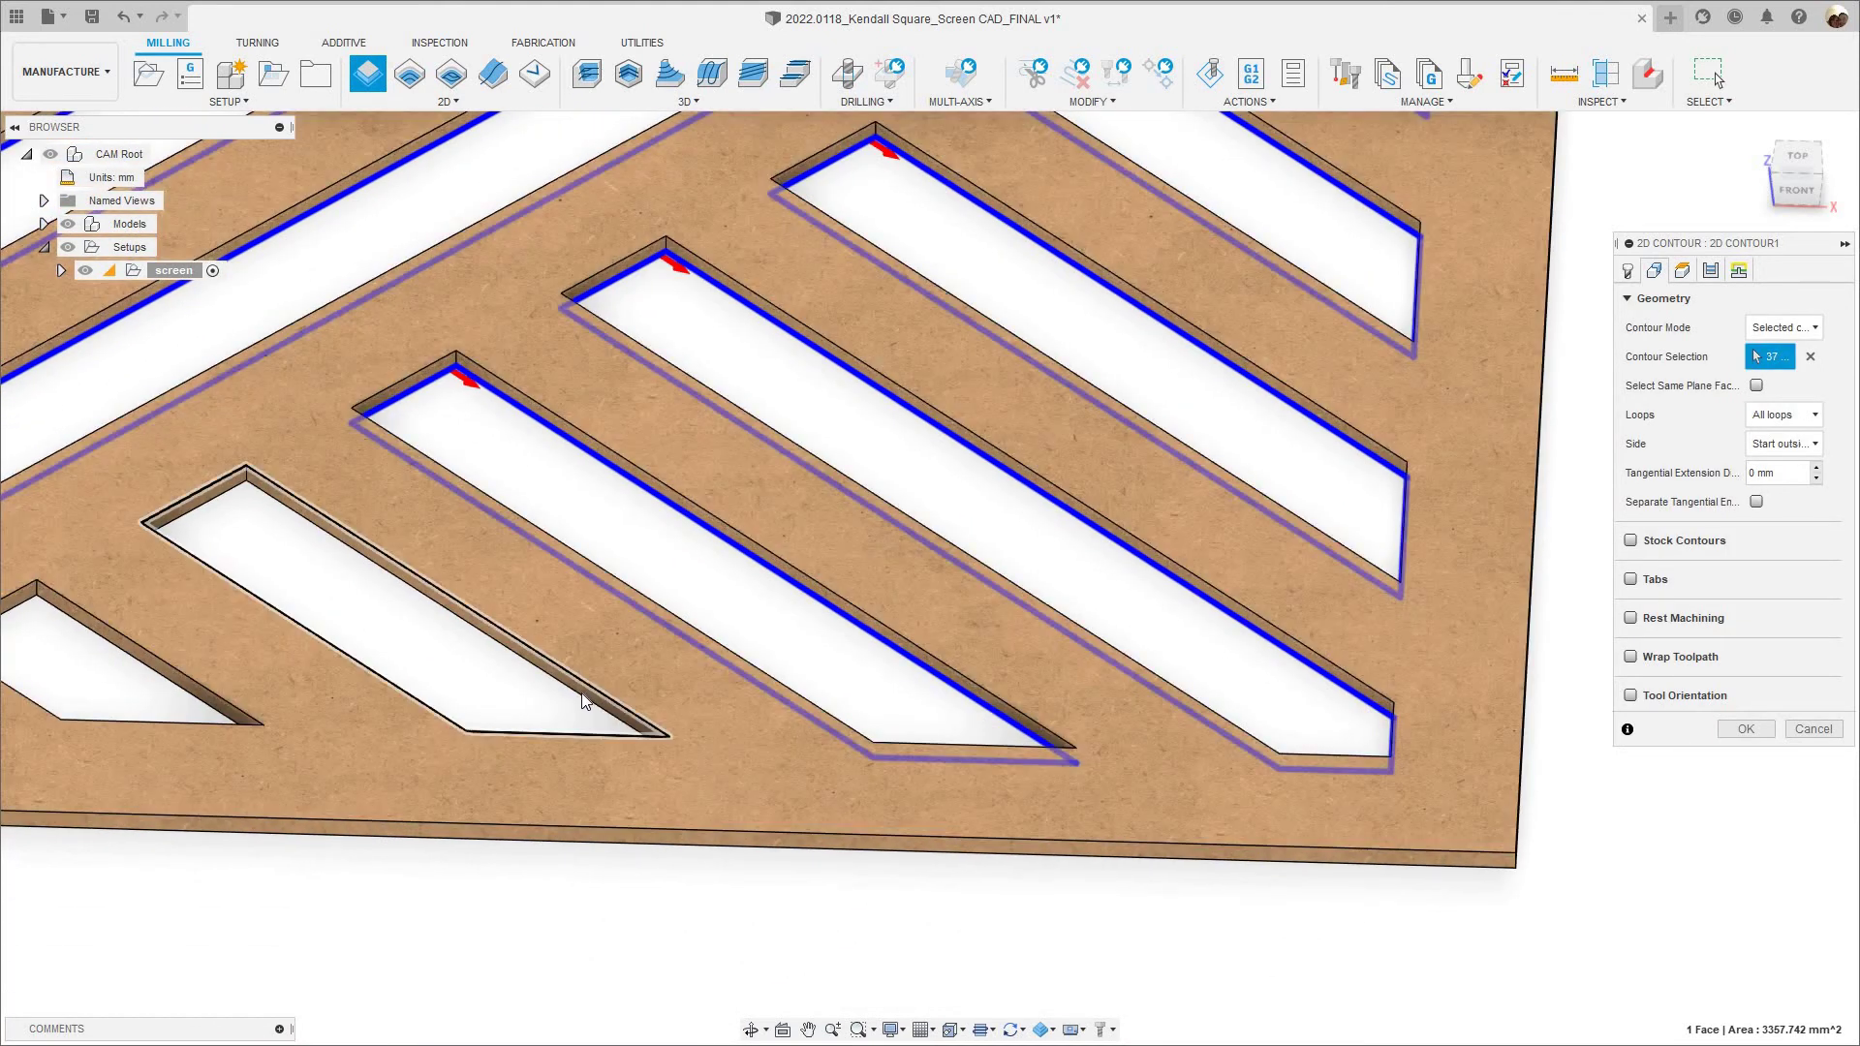
Add the bottom contours of the last two slots and the small triangular cutout at the panel's far corner.
left_click(440, 582)
middle_click_drag(449, 570, 823, 480)
scroll(734, 556, "up", 2)
left_click(407, 615)
middle_click_drag(393, 628, 766, 618)
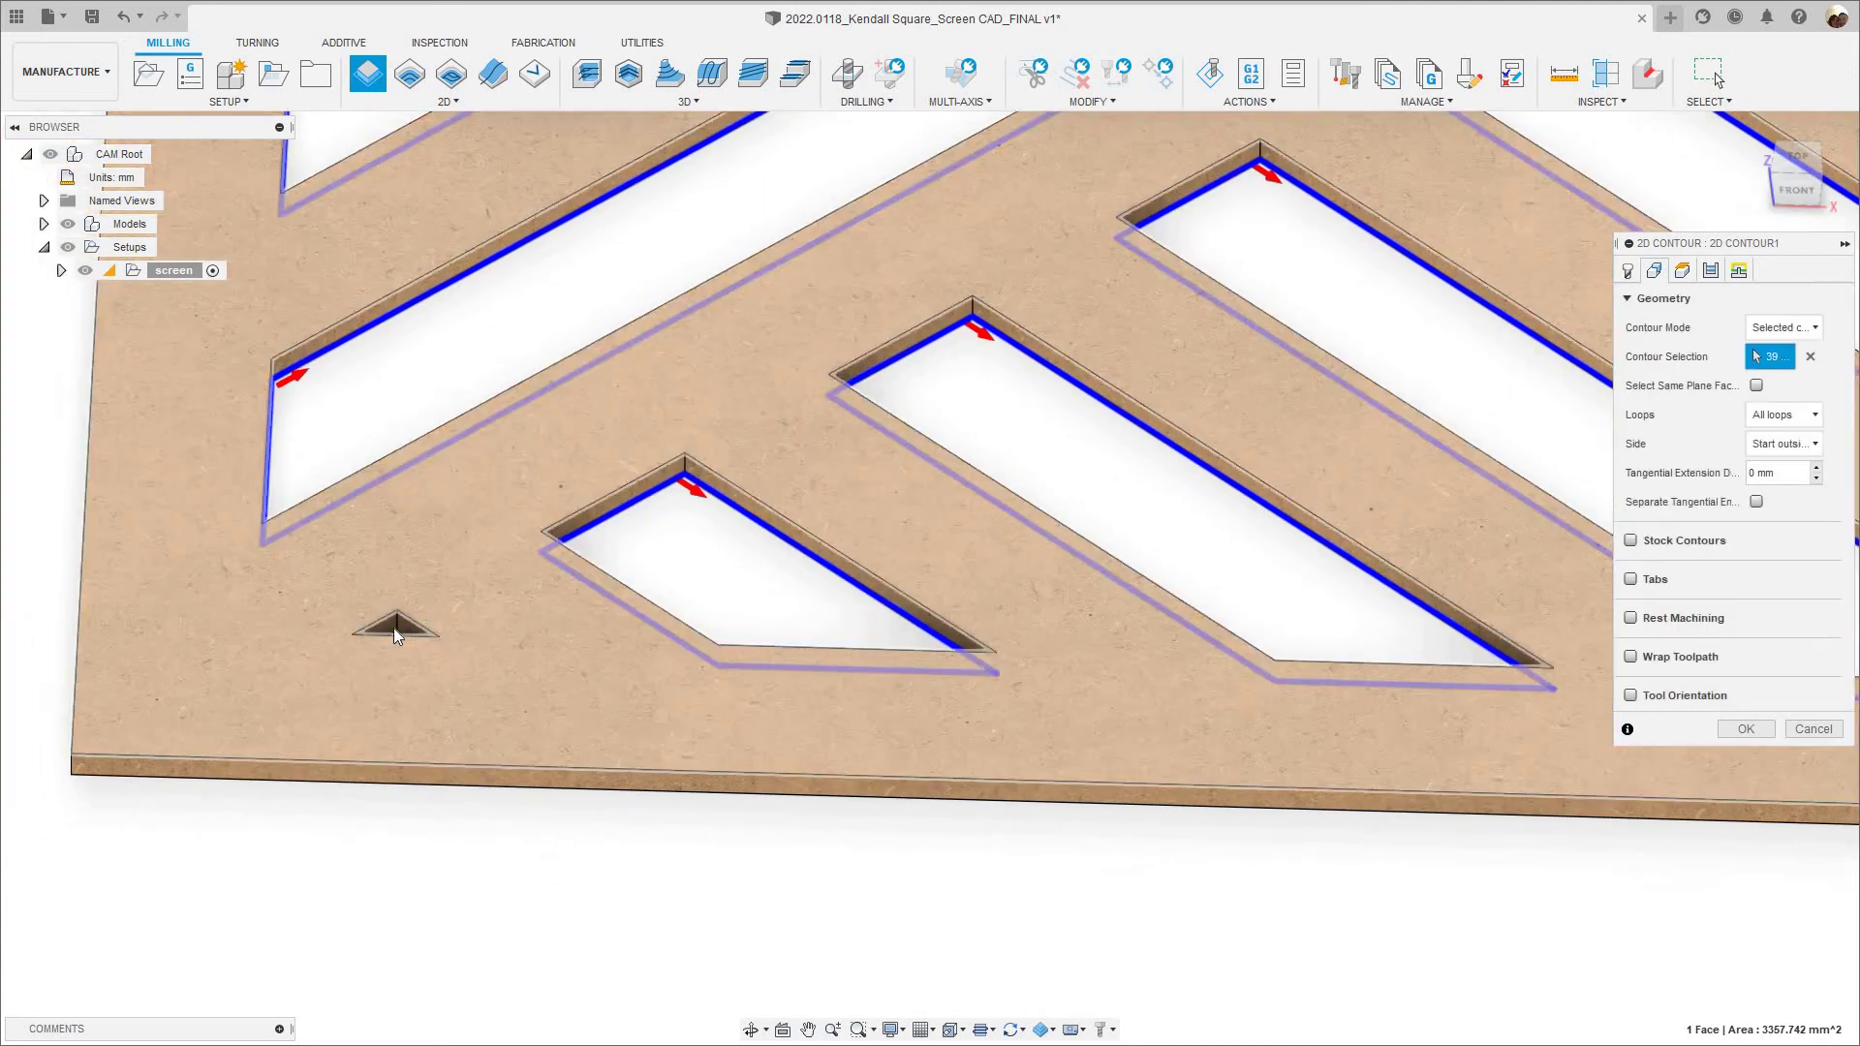
scroll(382, 638, "up", 2)
left_click(359, 610)
scroll(542, 467, "down", 2)
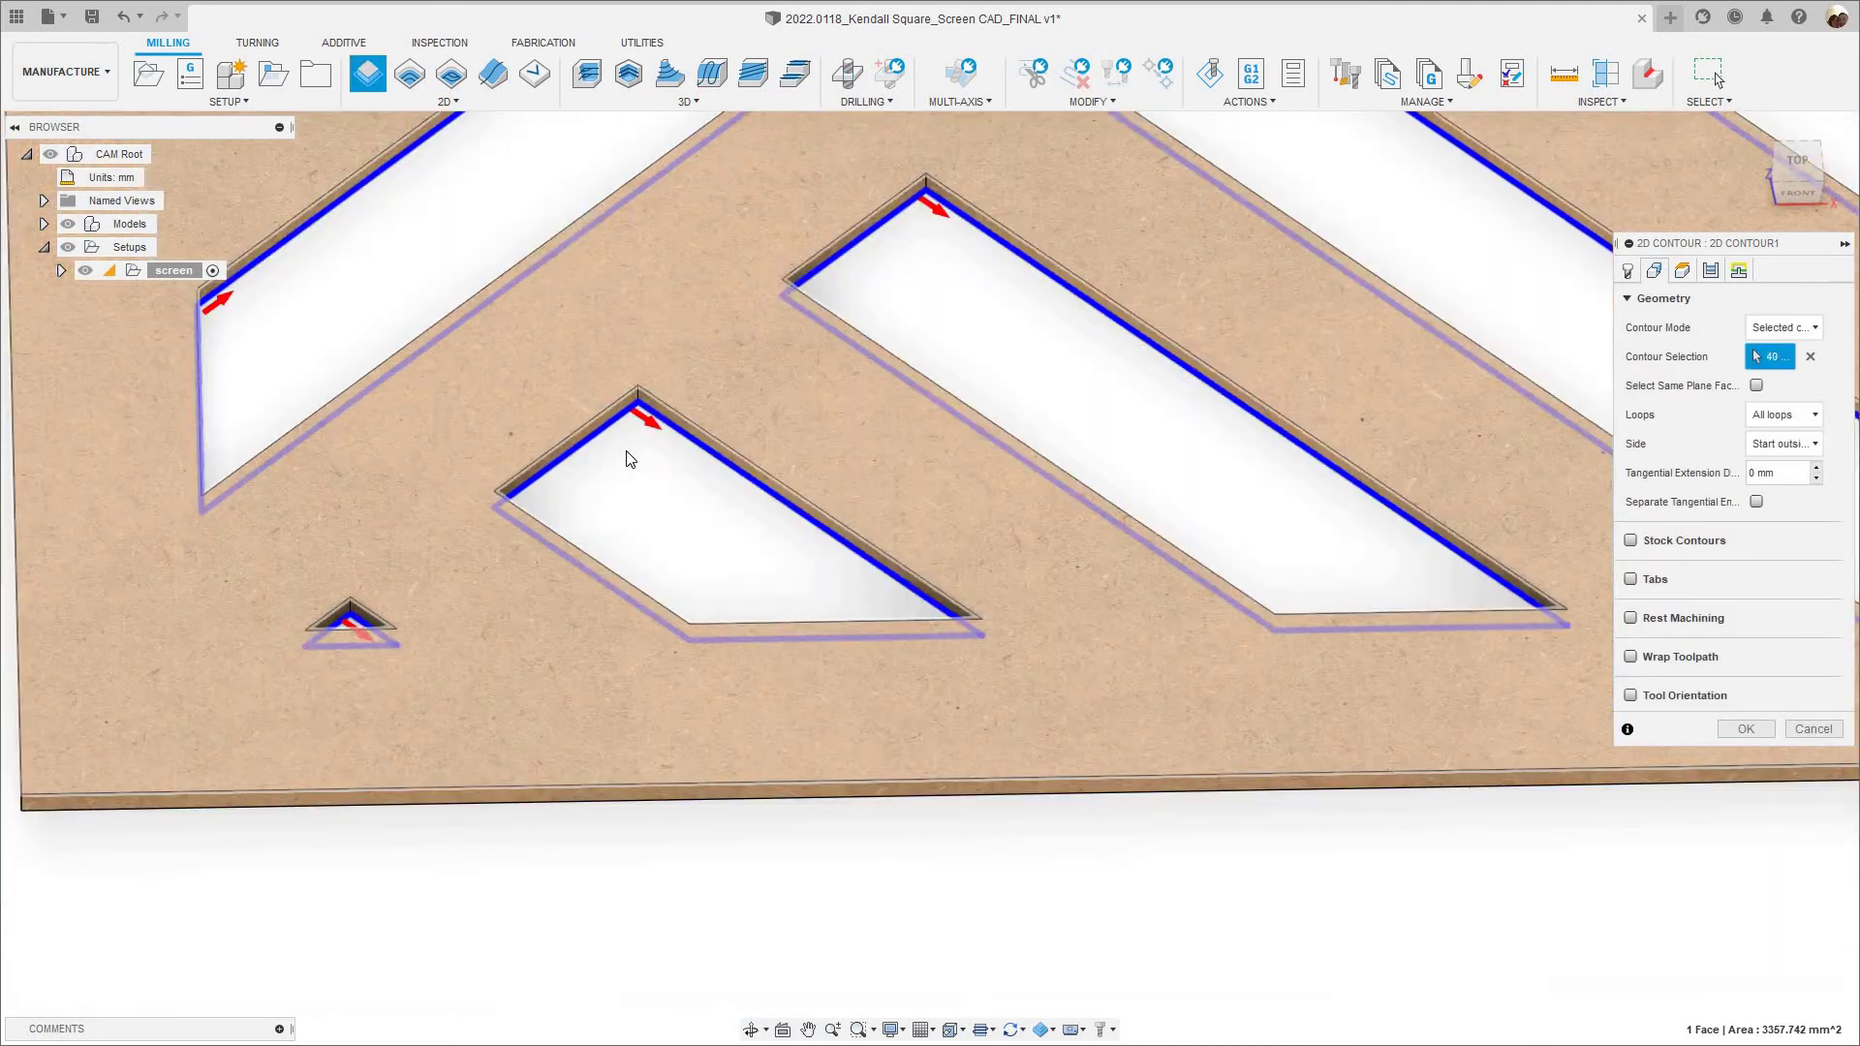
Set the operation's bottom height offset to 1 mm from the selected contours.
scroll(620, 465, "down", 5)
middle_click_drag(978, 601, 659, 727)
middle_click_drag(78, 639, 859, 598, "shift")
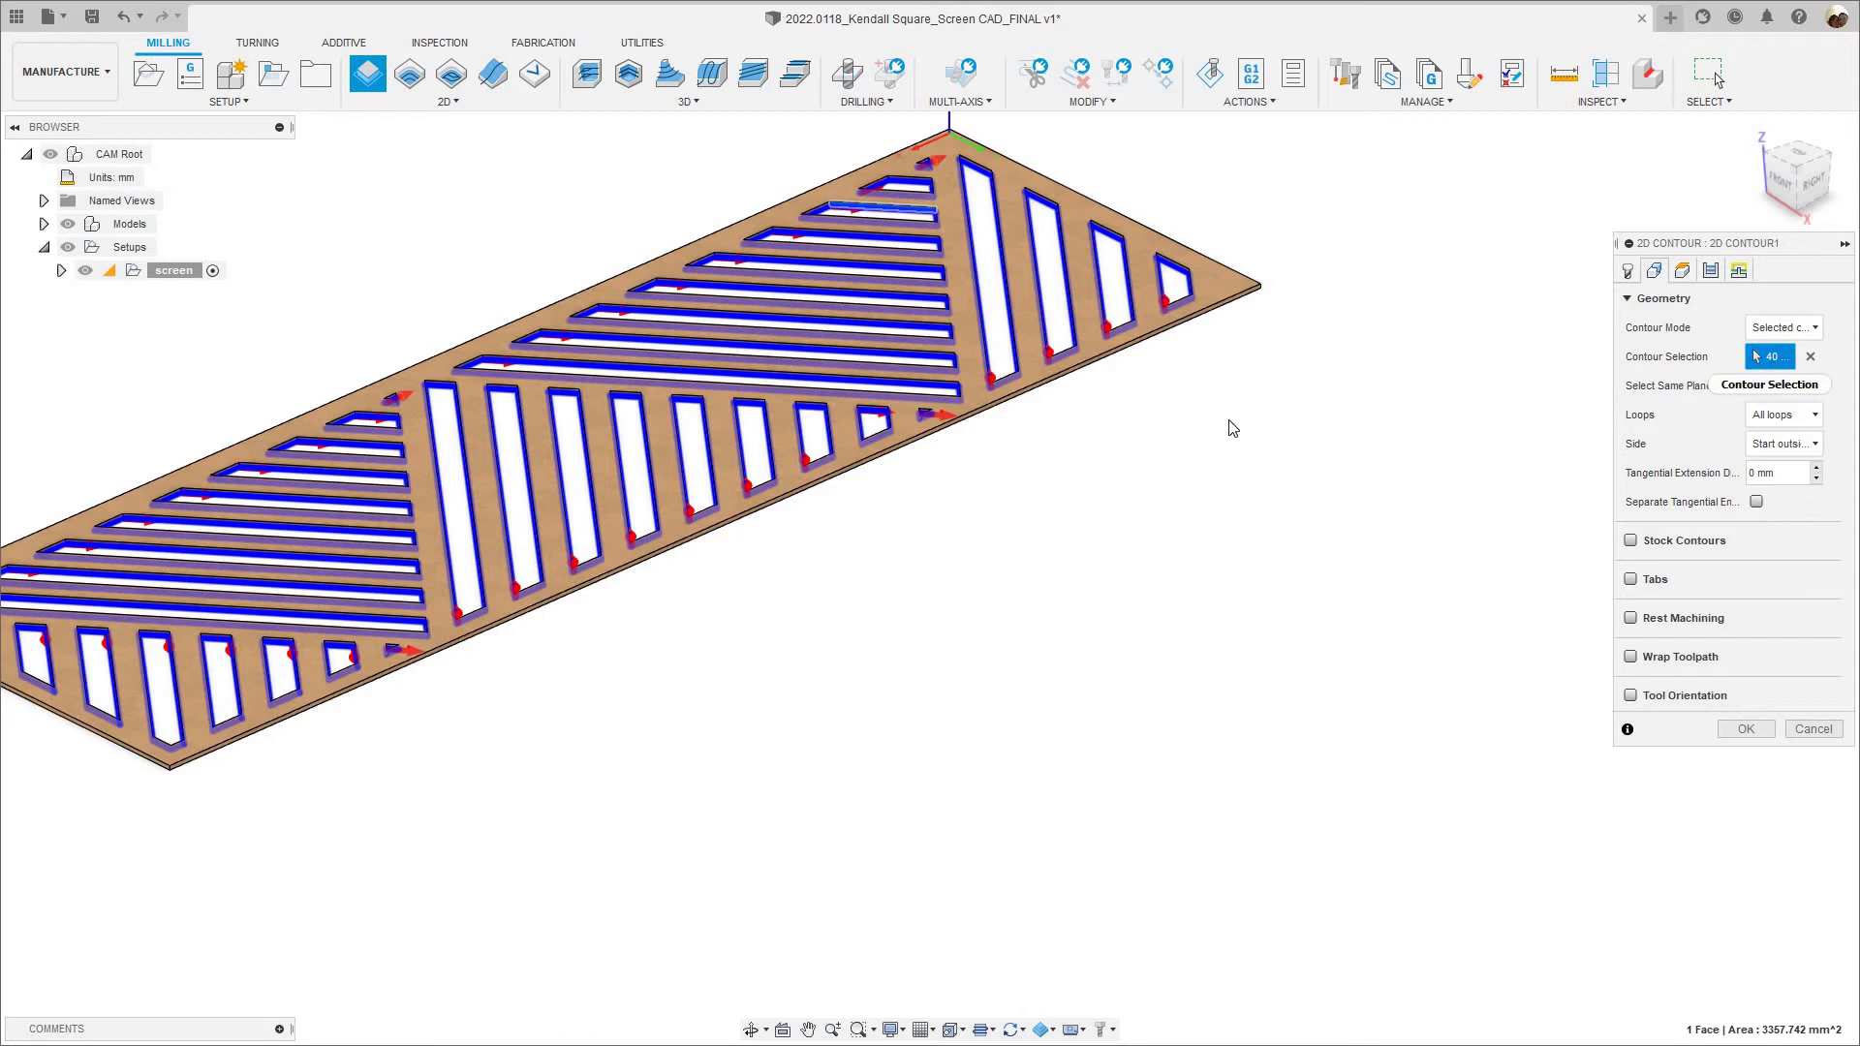
scroll(1211, 426, "down", 3)
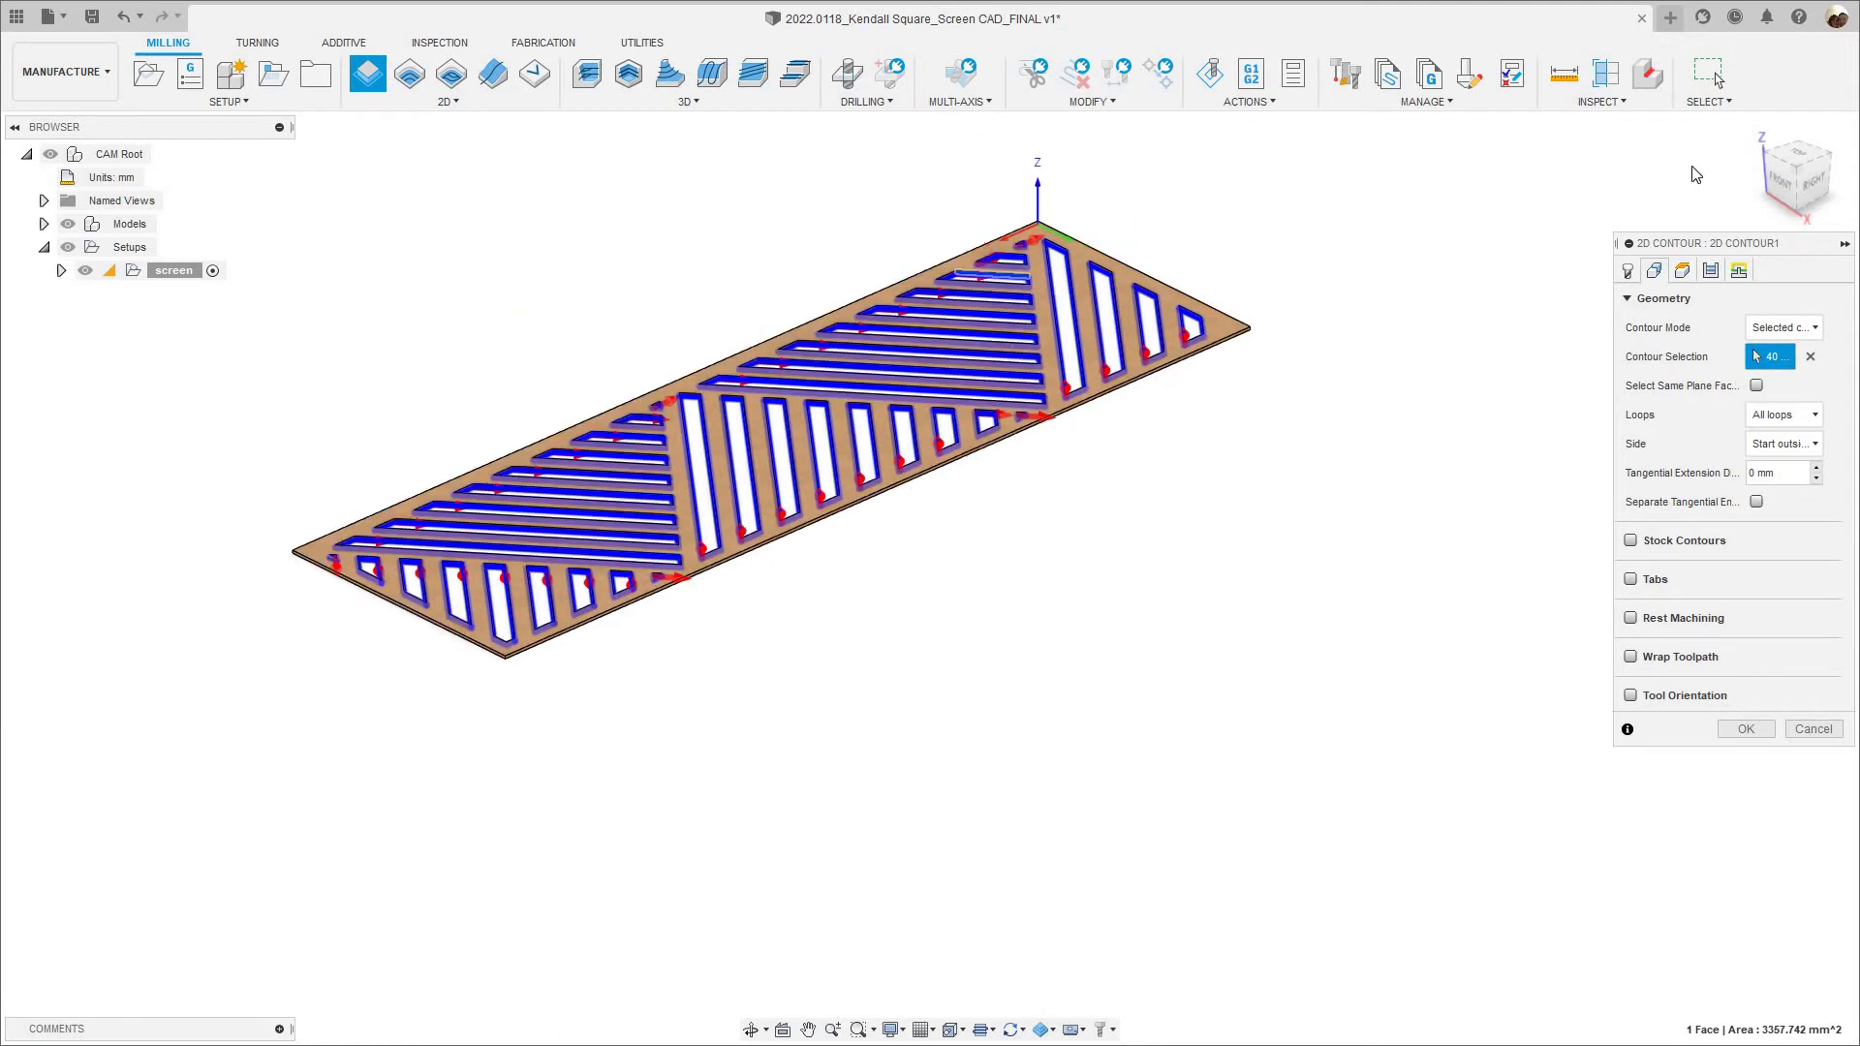
scroll(1694, 176, "up", 3)
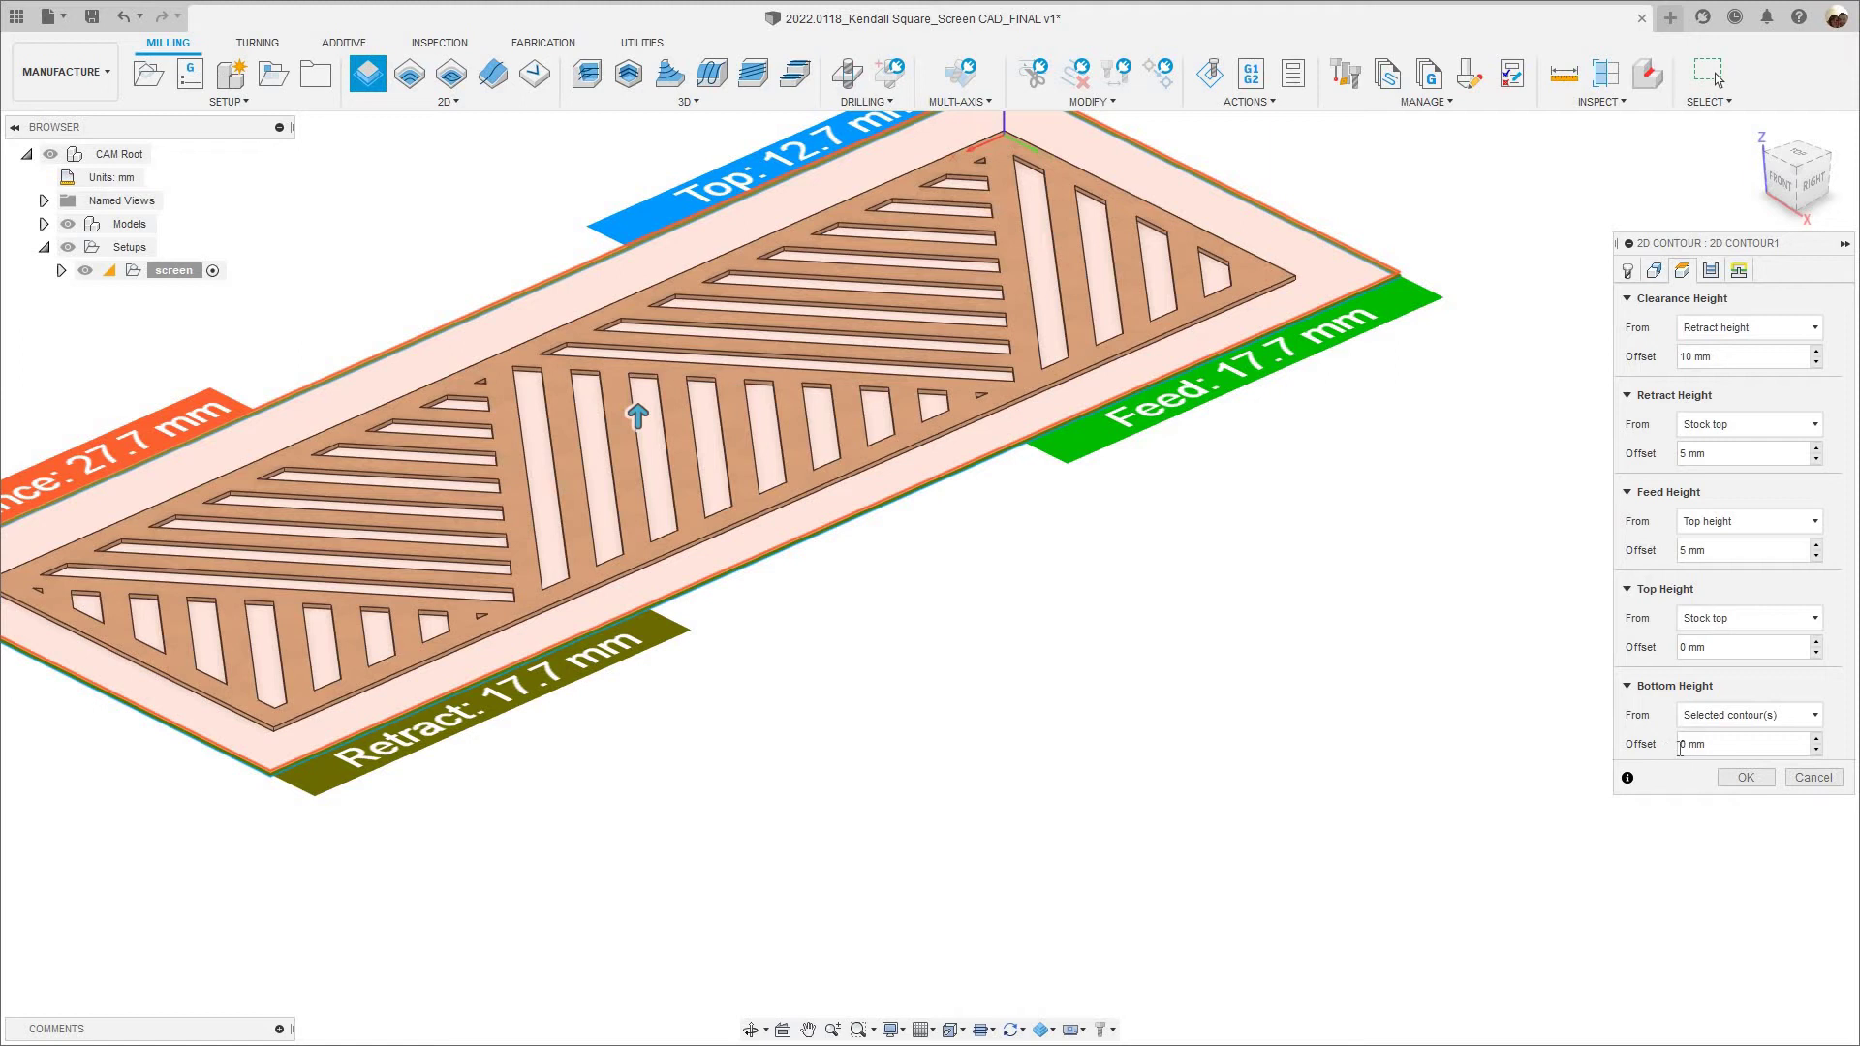
double_click(1682, 745)
type("1")
scroll(1453, 552, "down", 2)
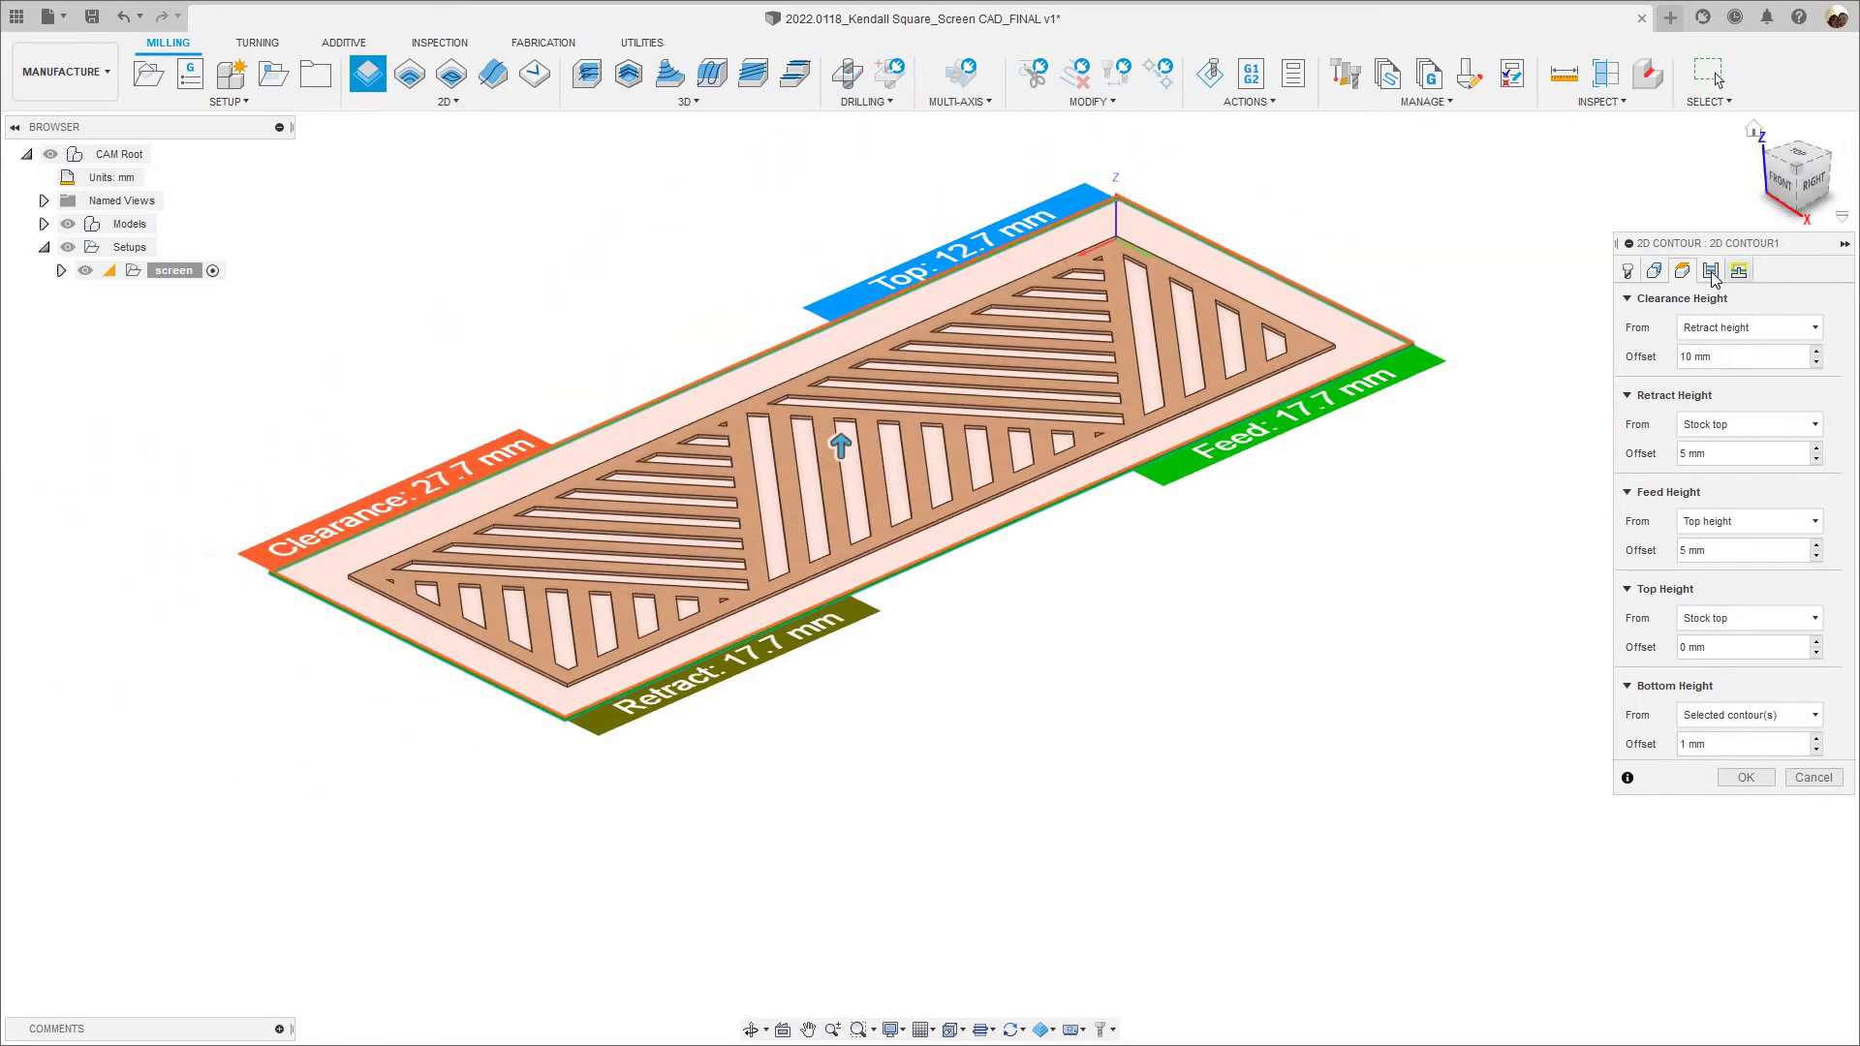
Set the sideways compensation of the passes to Left for climb milling.
left_click(1710, 271)
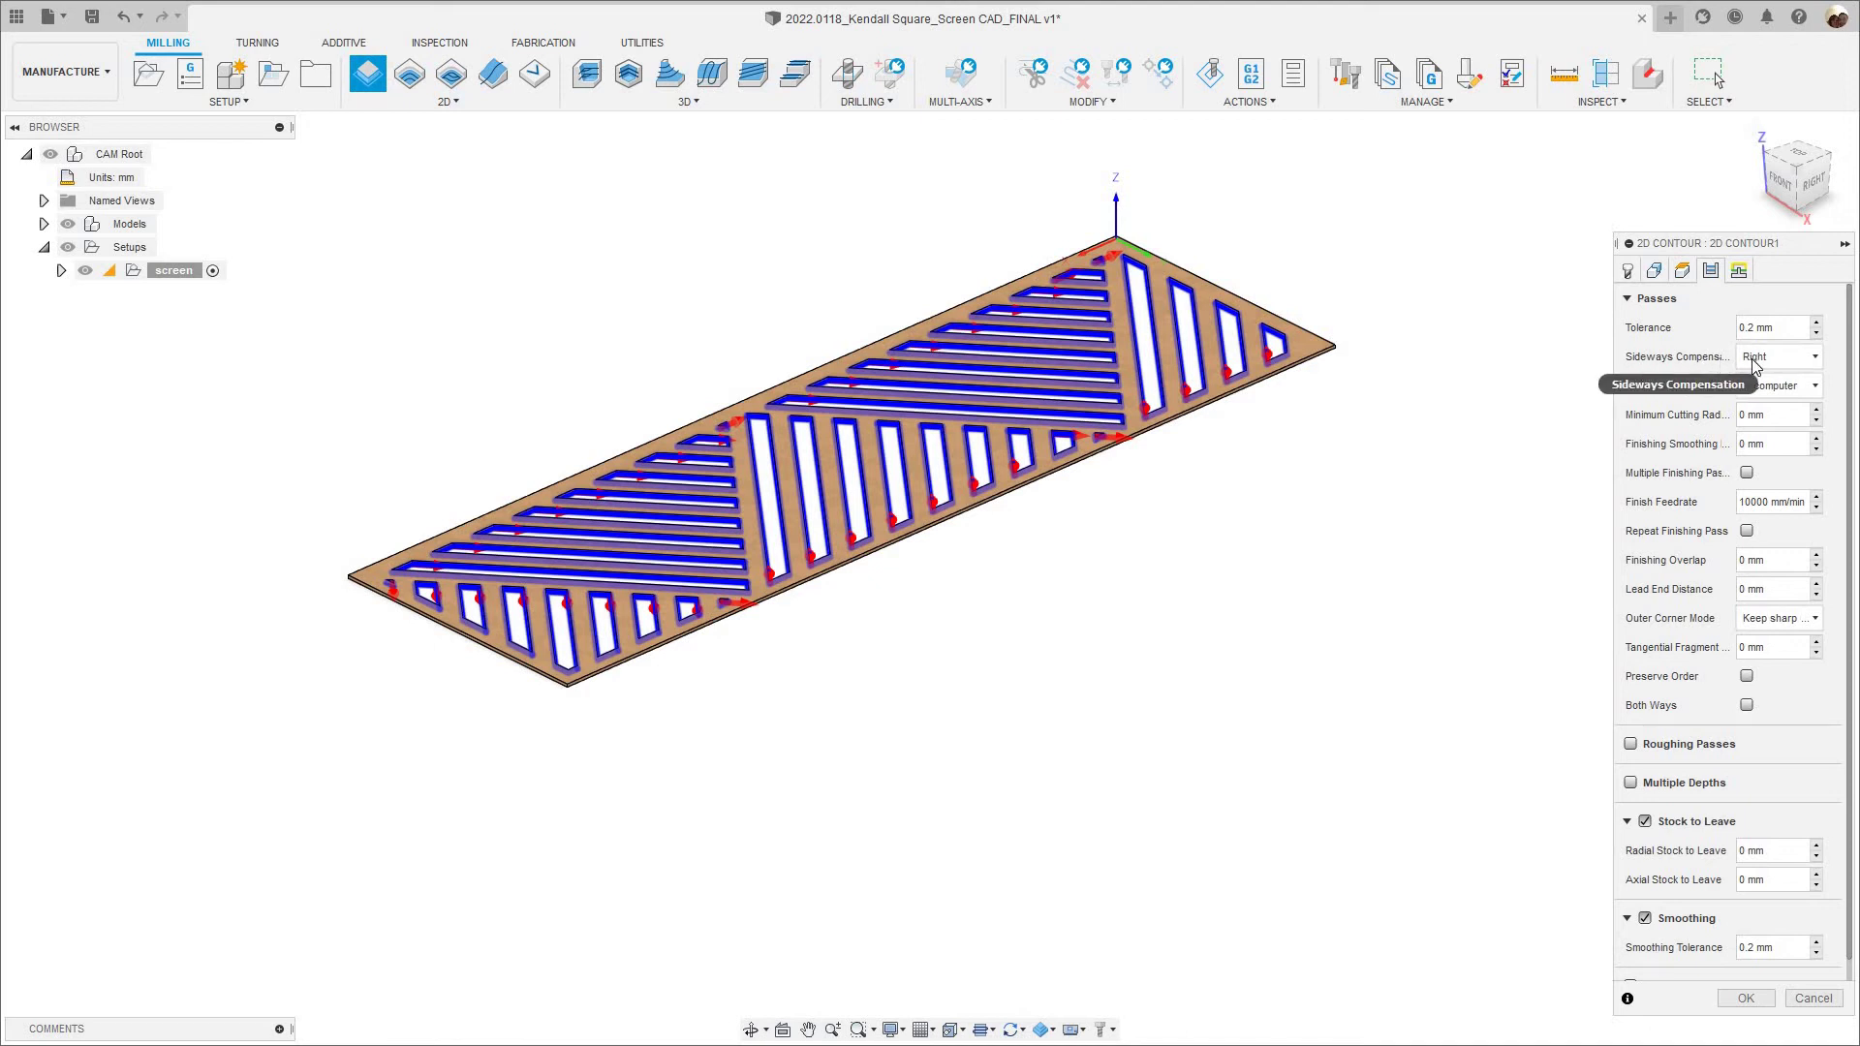
mouse_move(1759, 361)
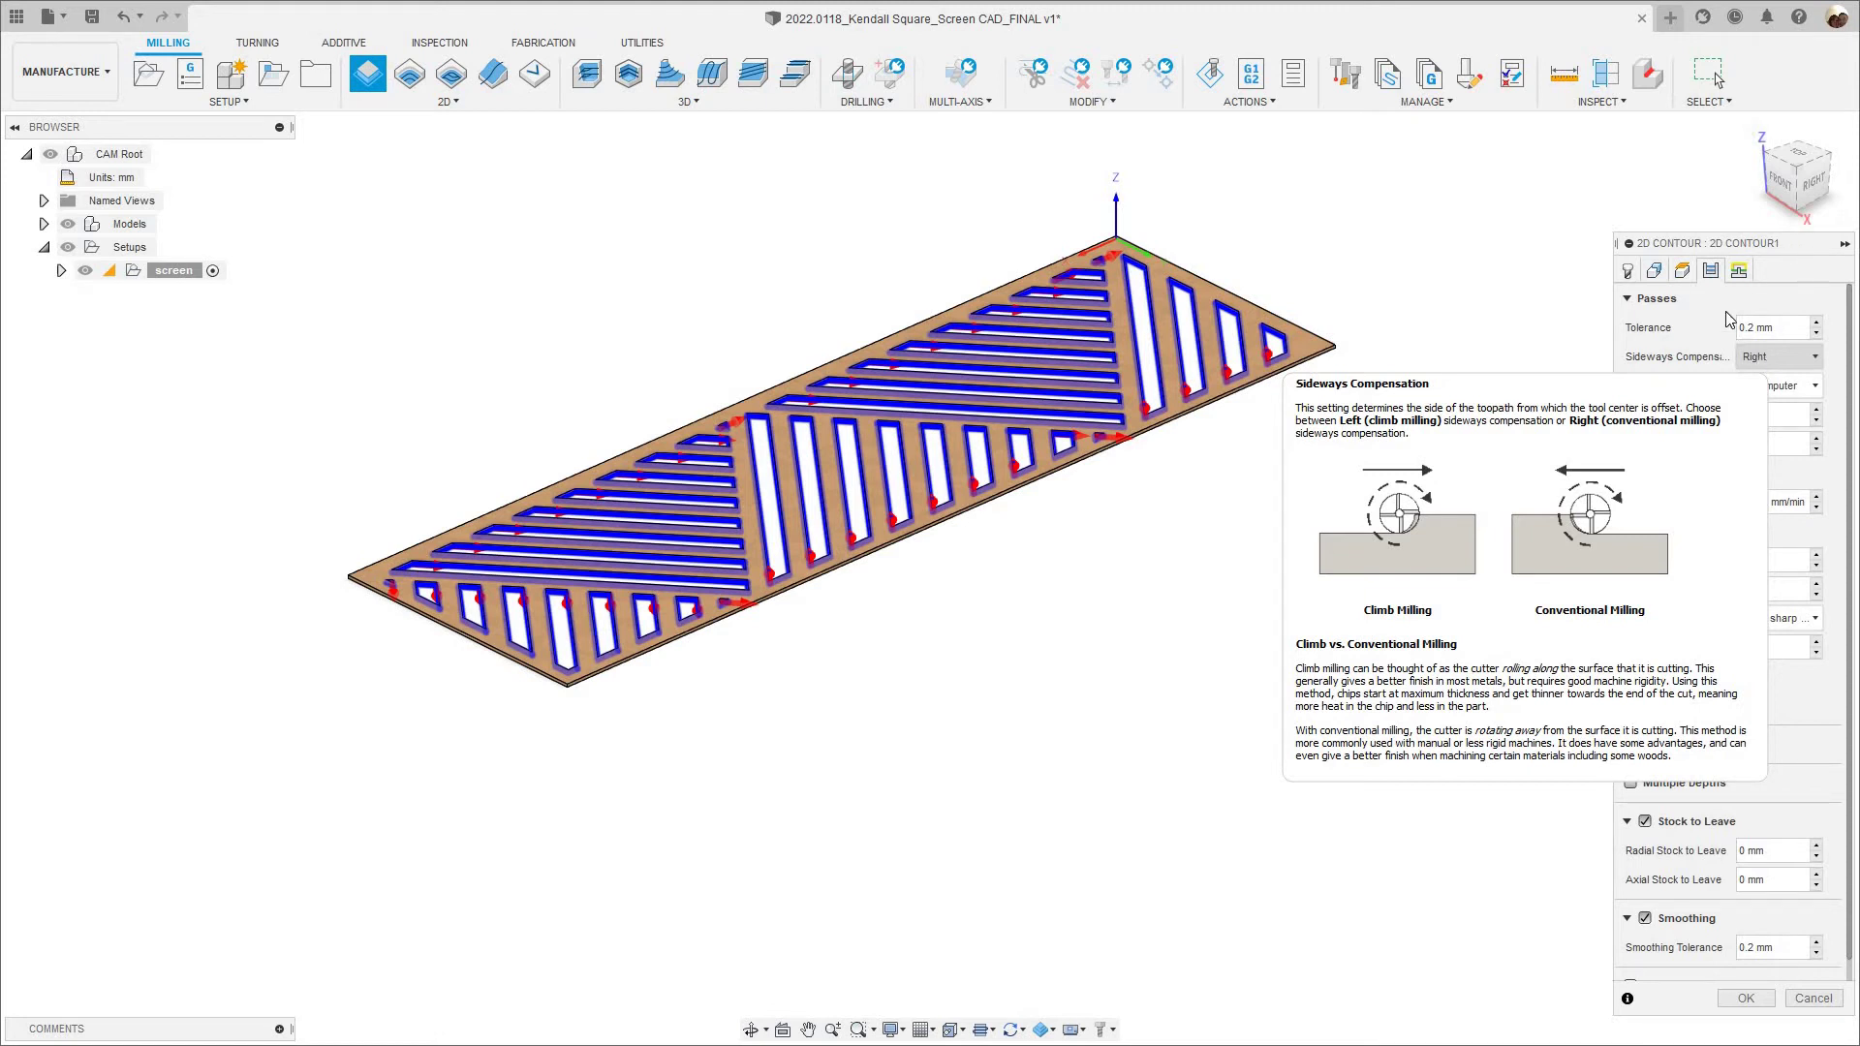
left_click(1758, 362)
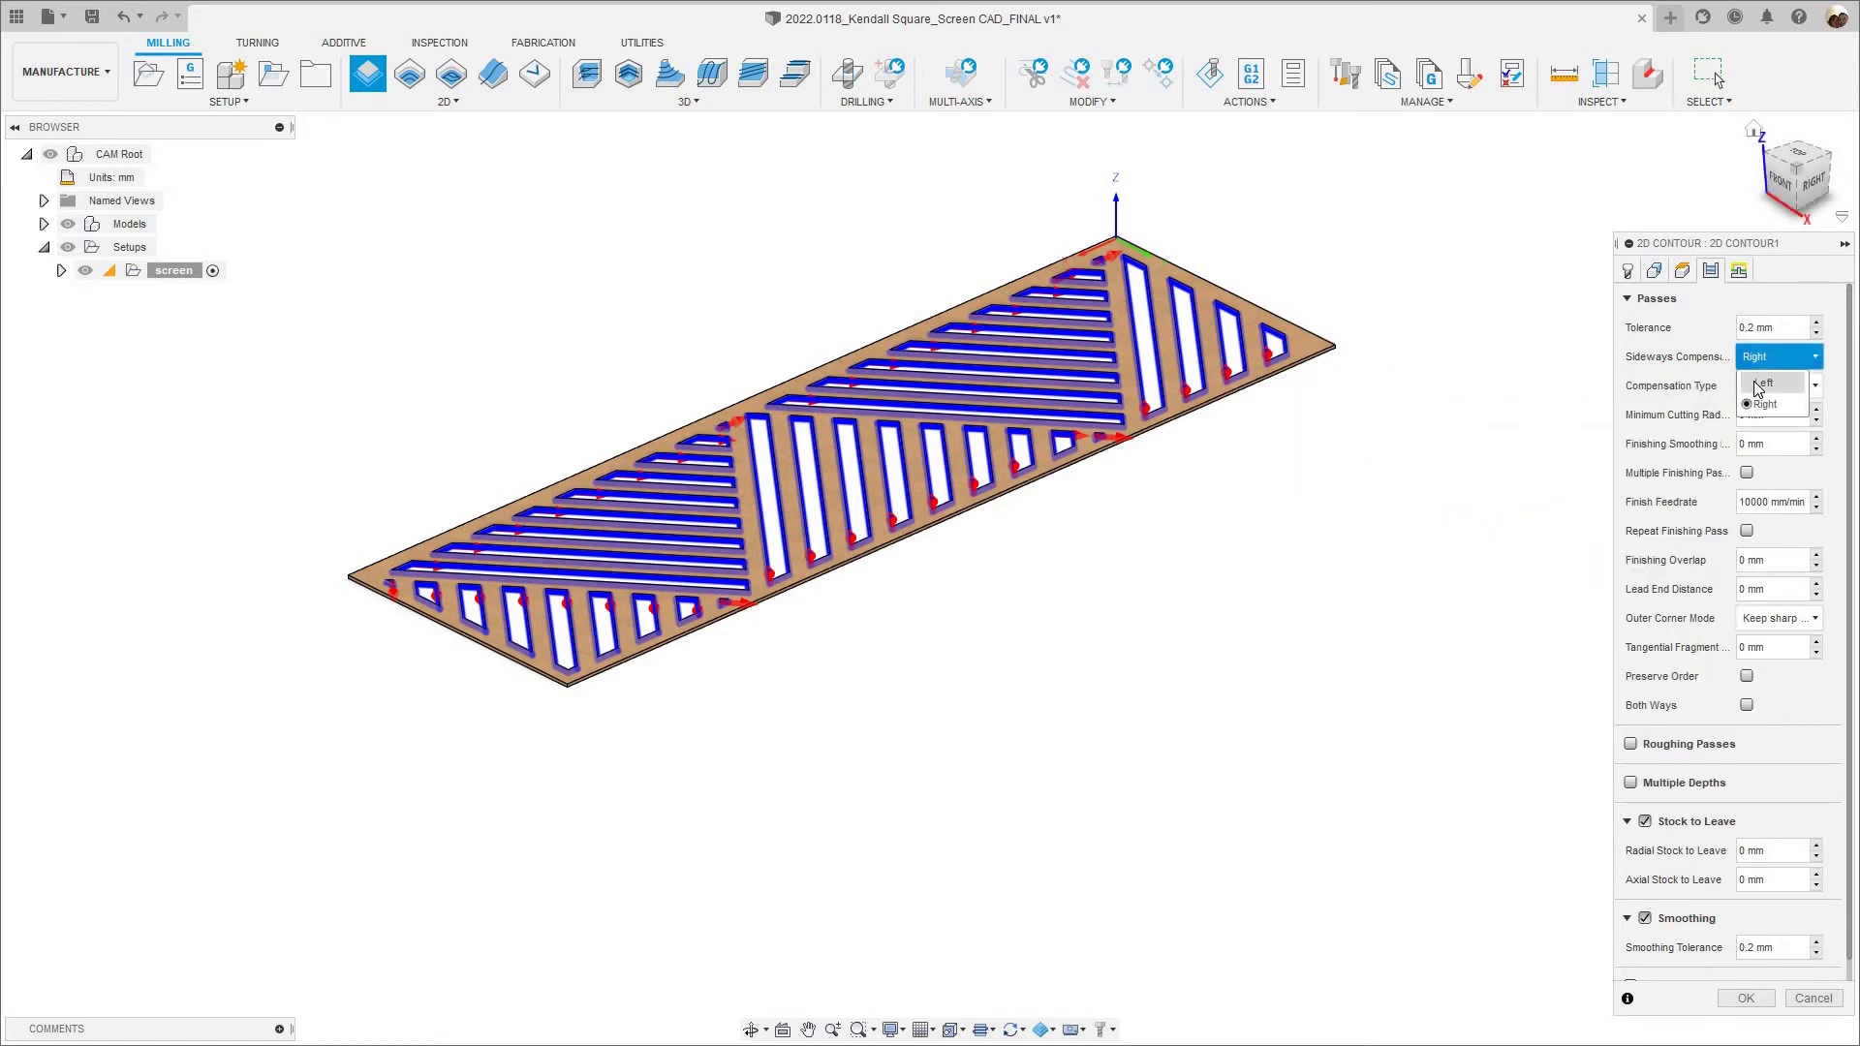
left_click(1763, 383)
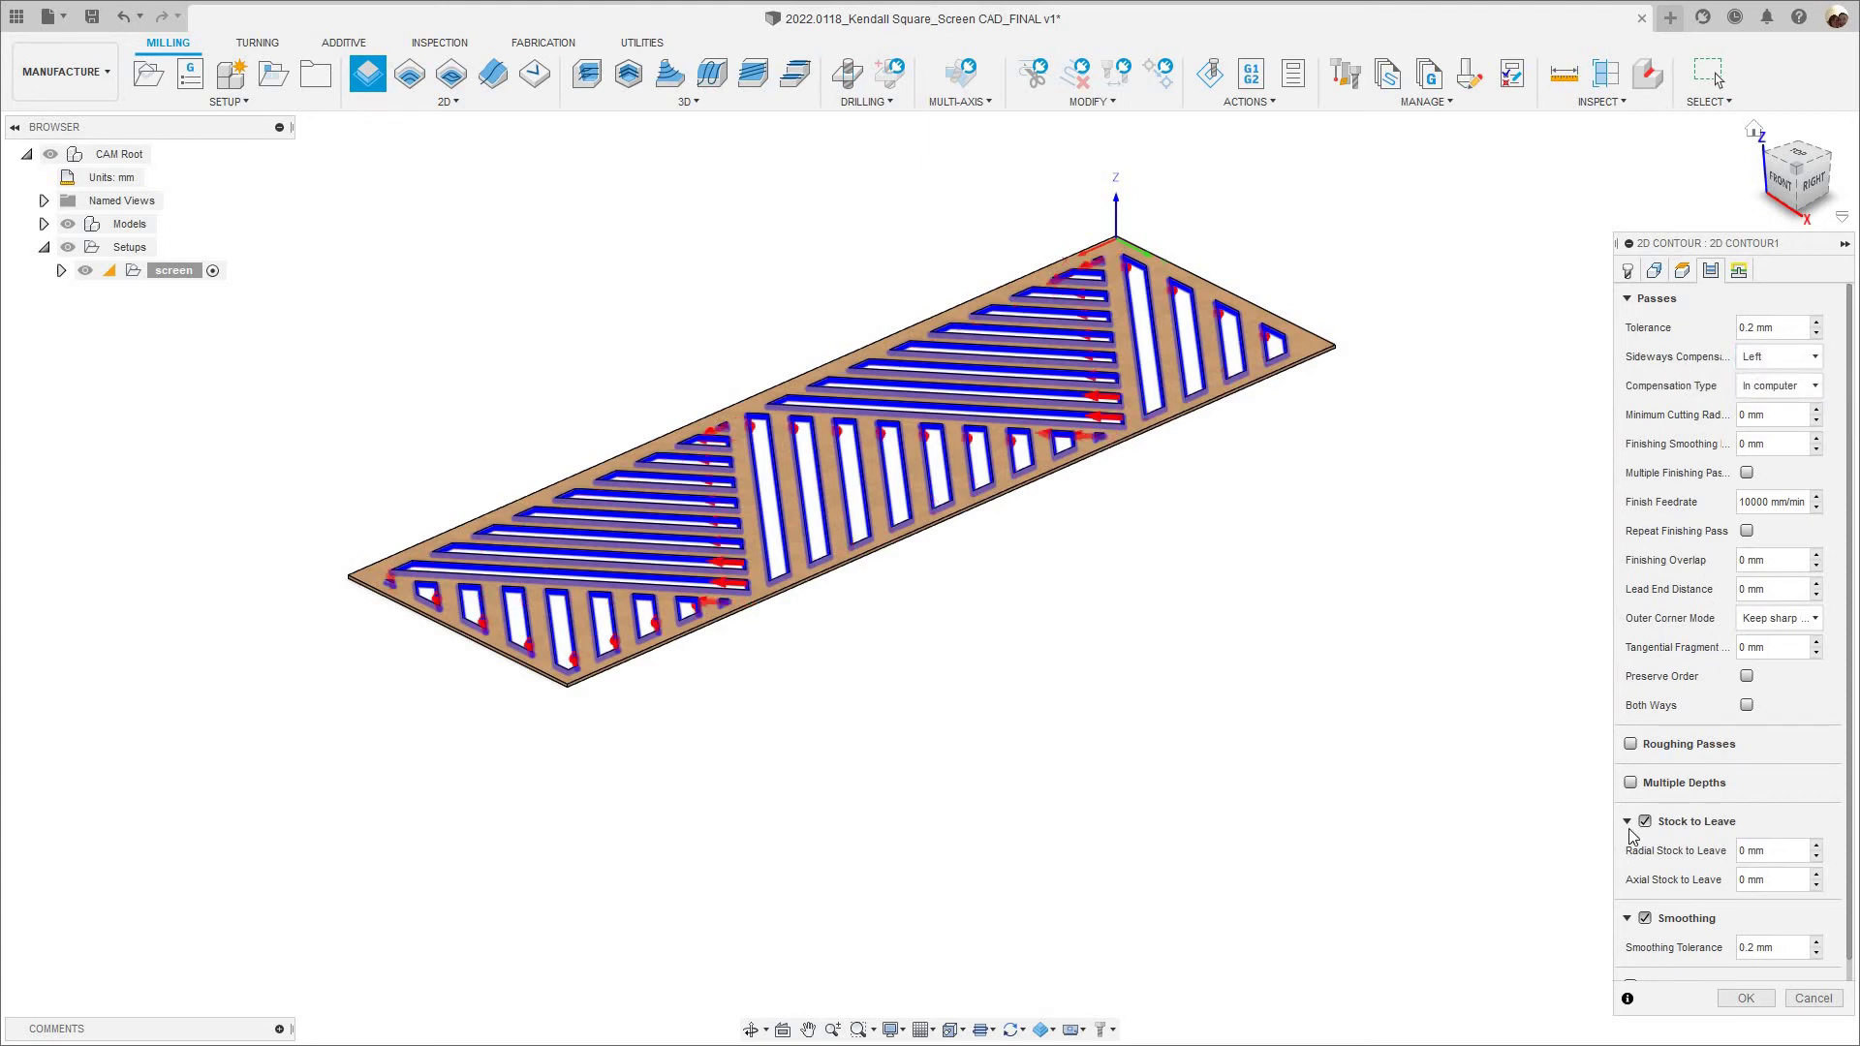
Enable Preserve Order for the contours and turn off Stock to Leave.
left_click(1746, 678)
left_click(1645, 822)
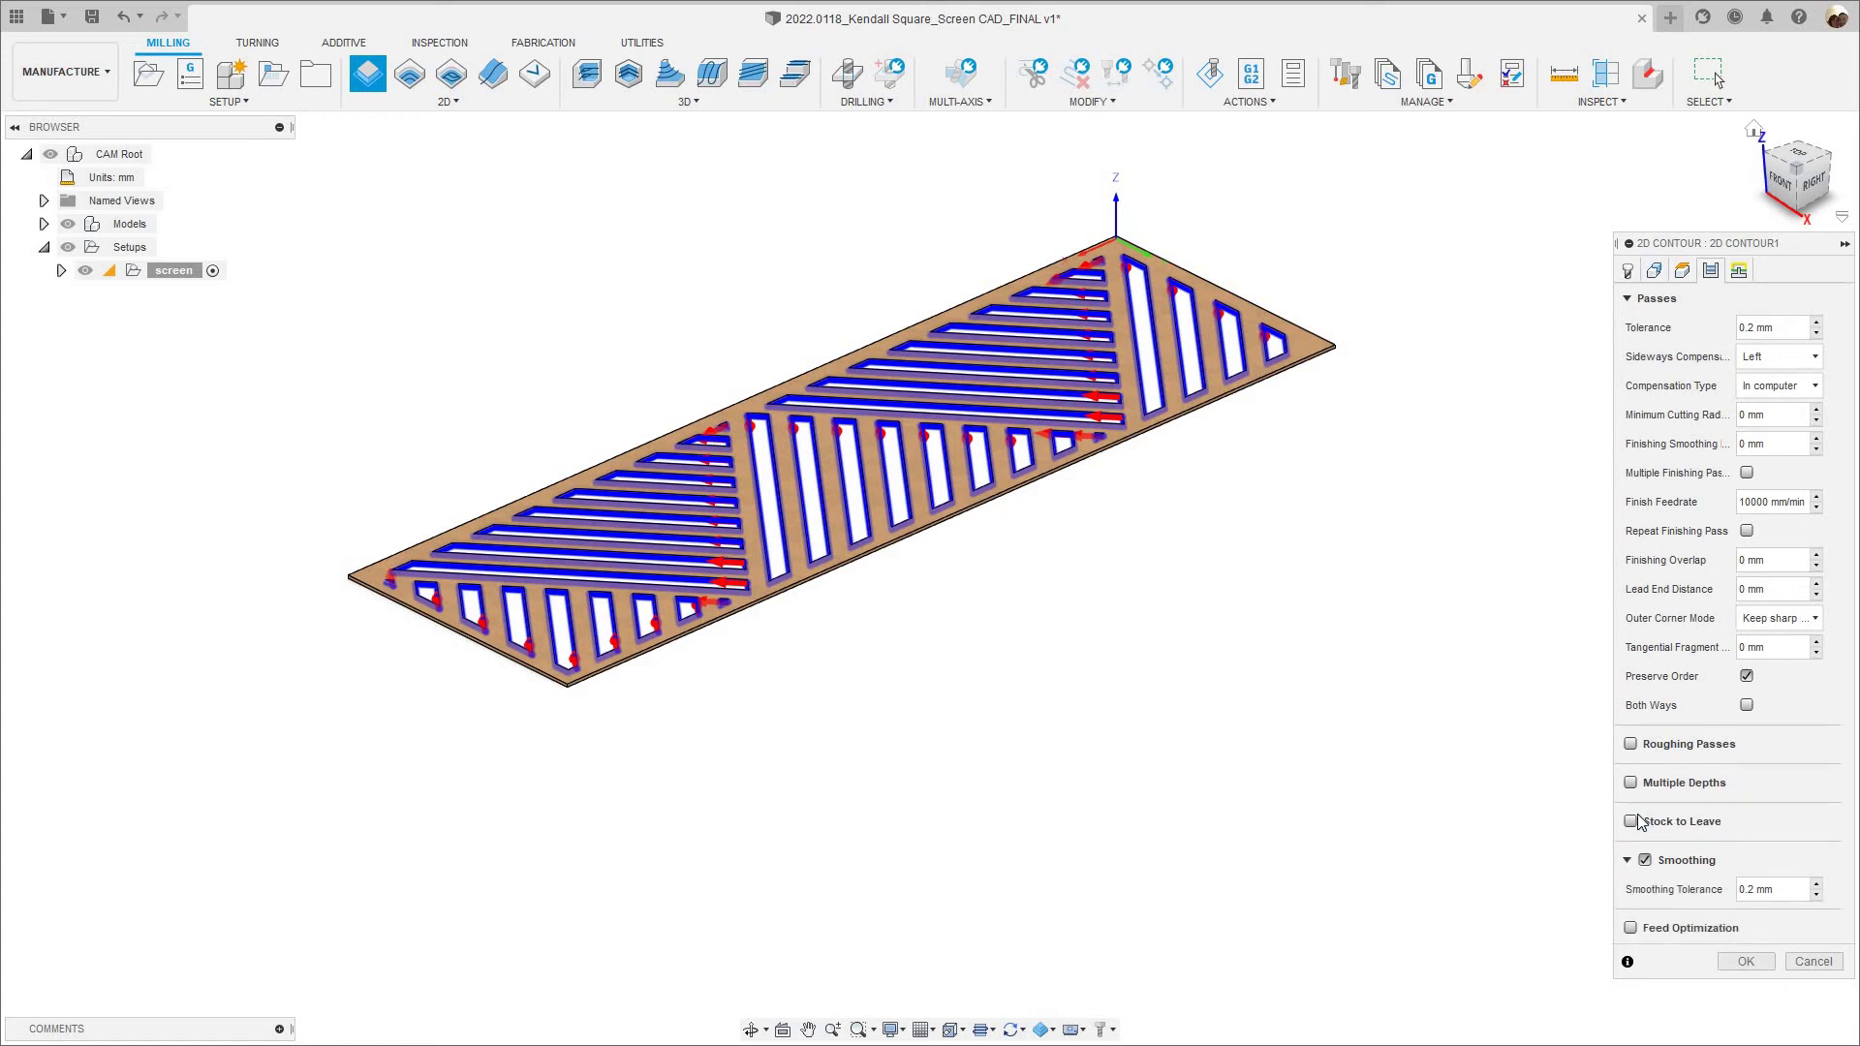
Enable Multiple Depths for the contour passes and inspect the expression behind the maximum roughing stepdown.
left_click(1631, 783)
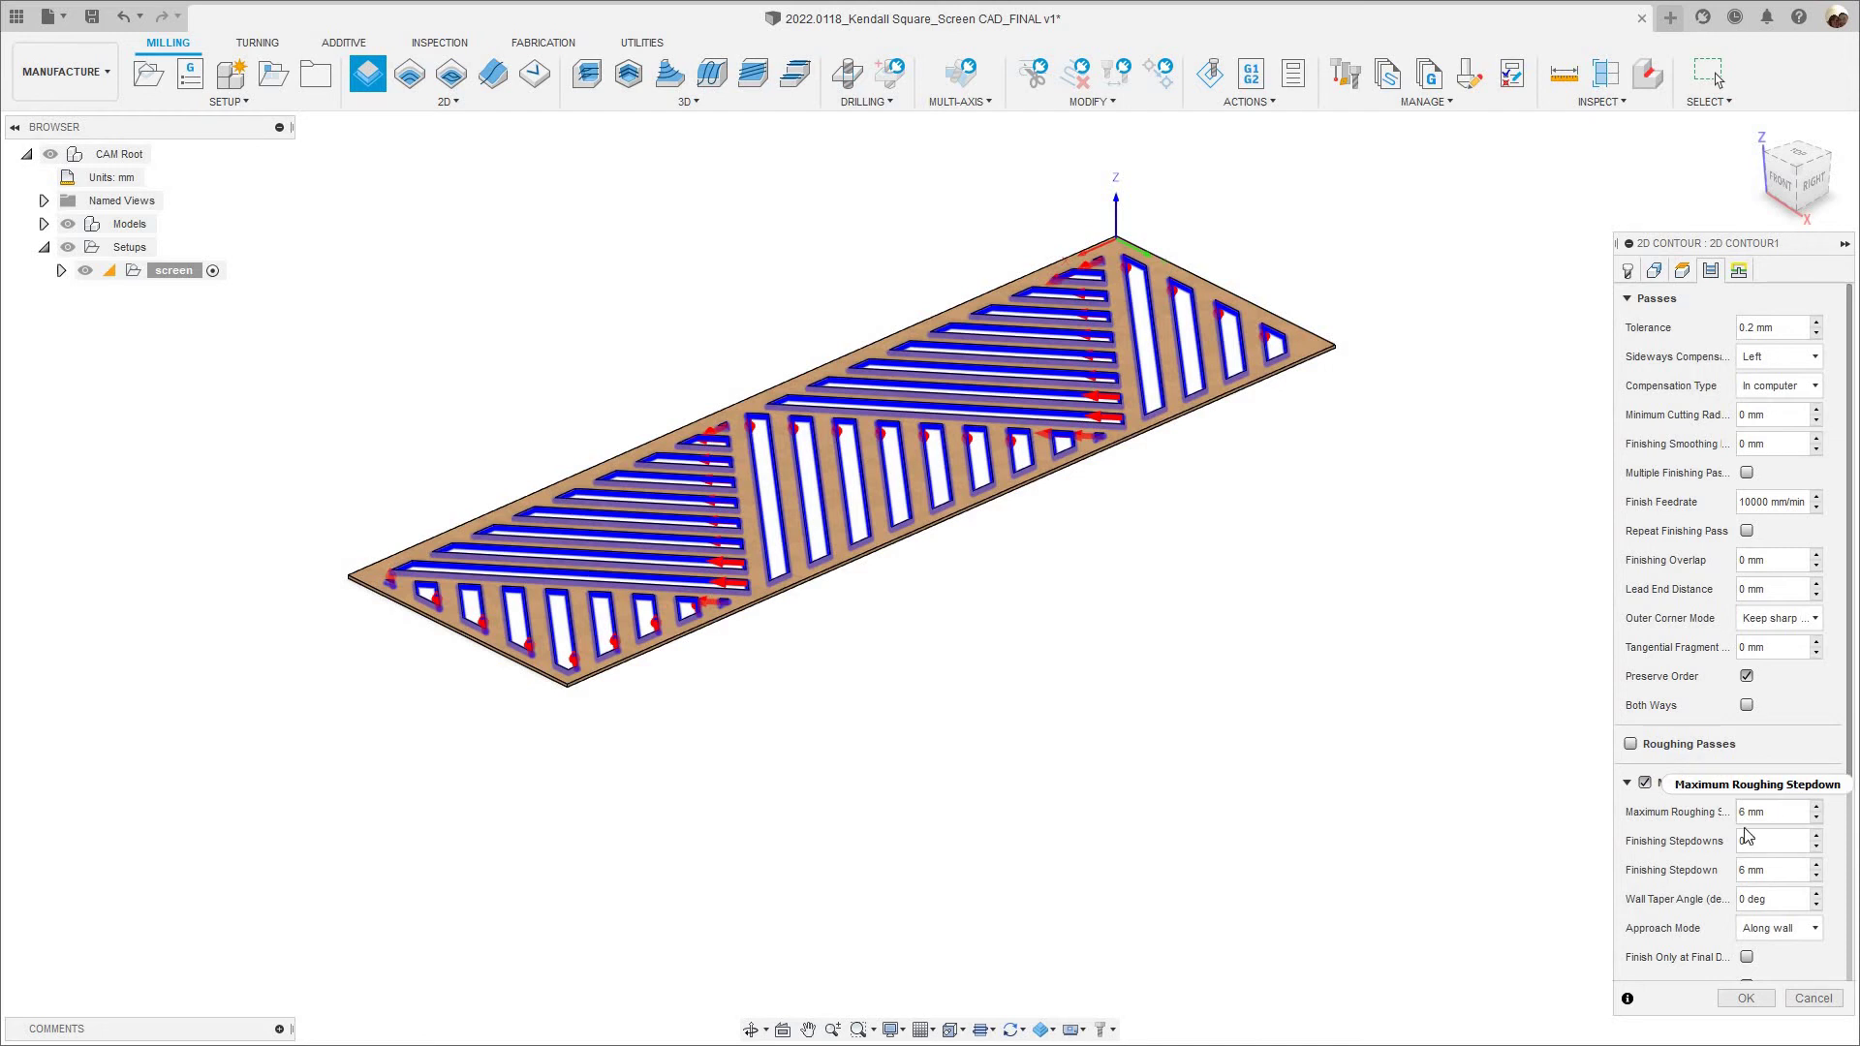
right_click(1778, 821)
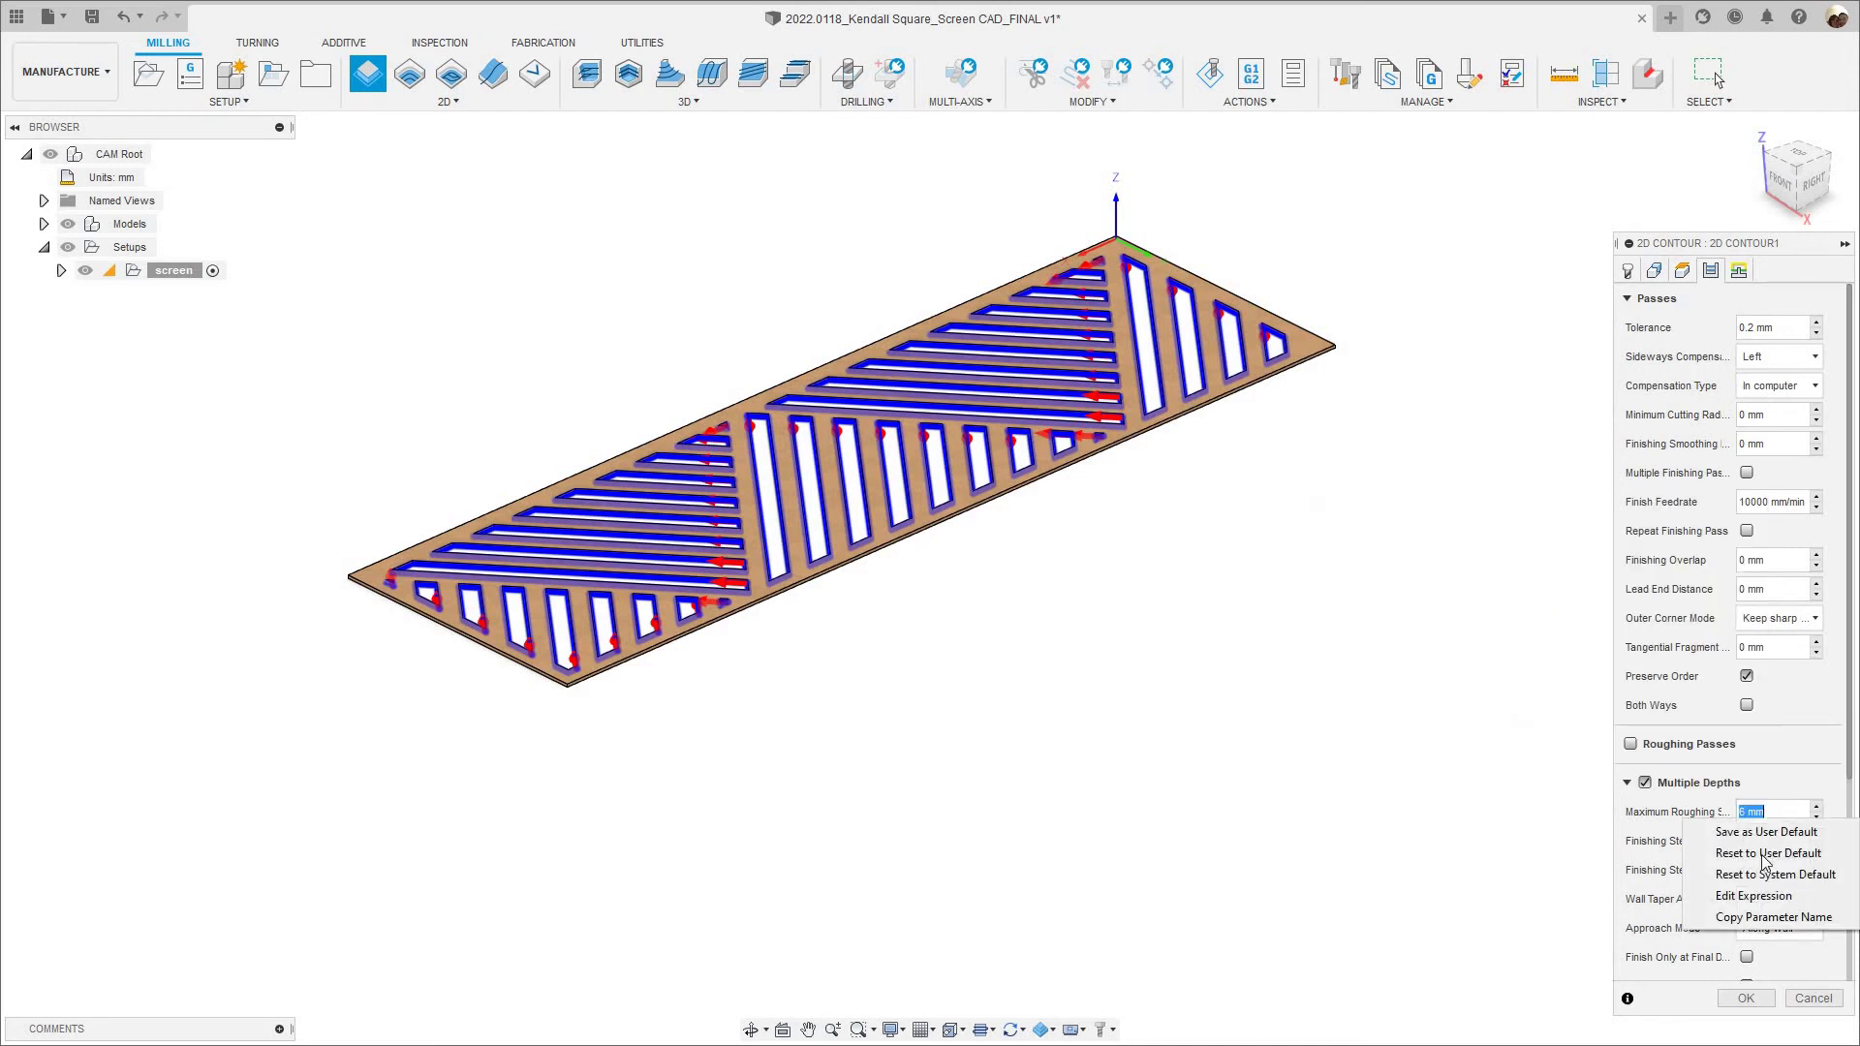
key("Return")
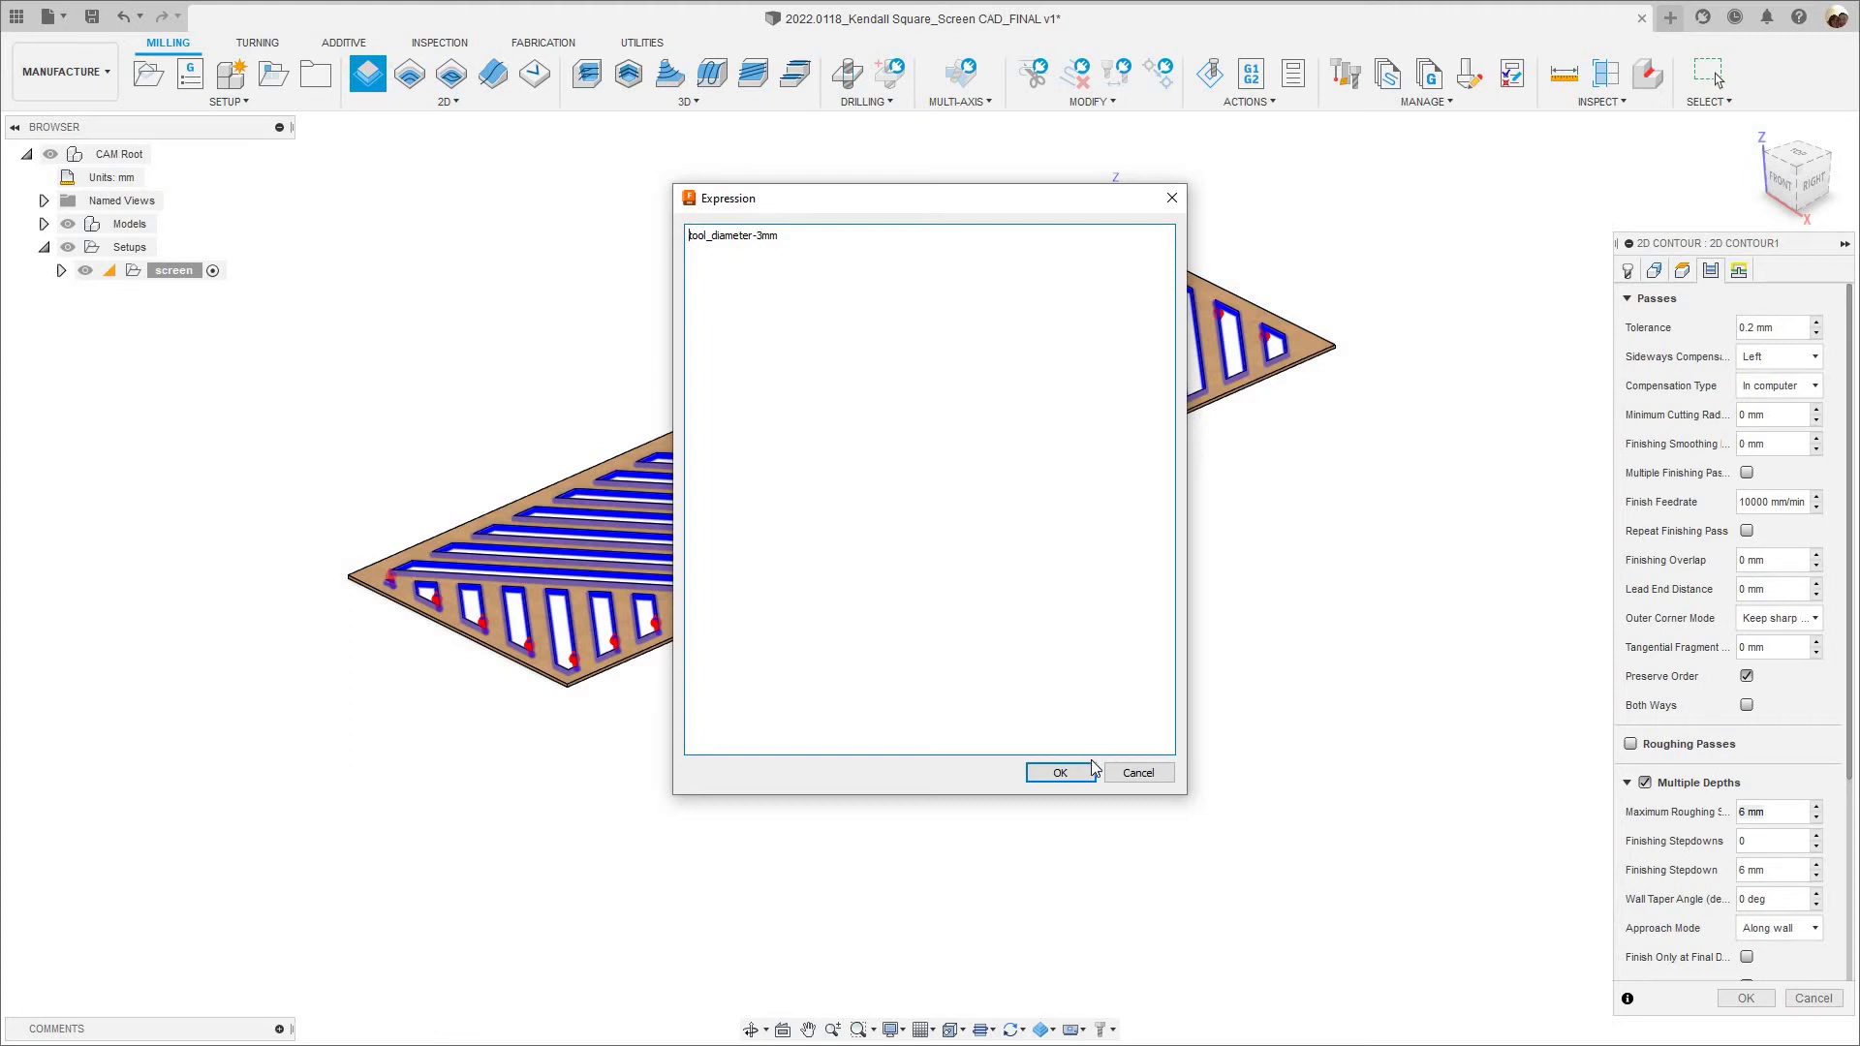
key("Escape")
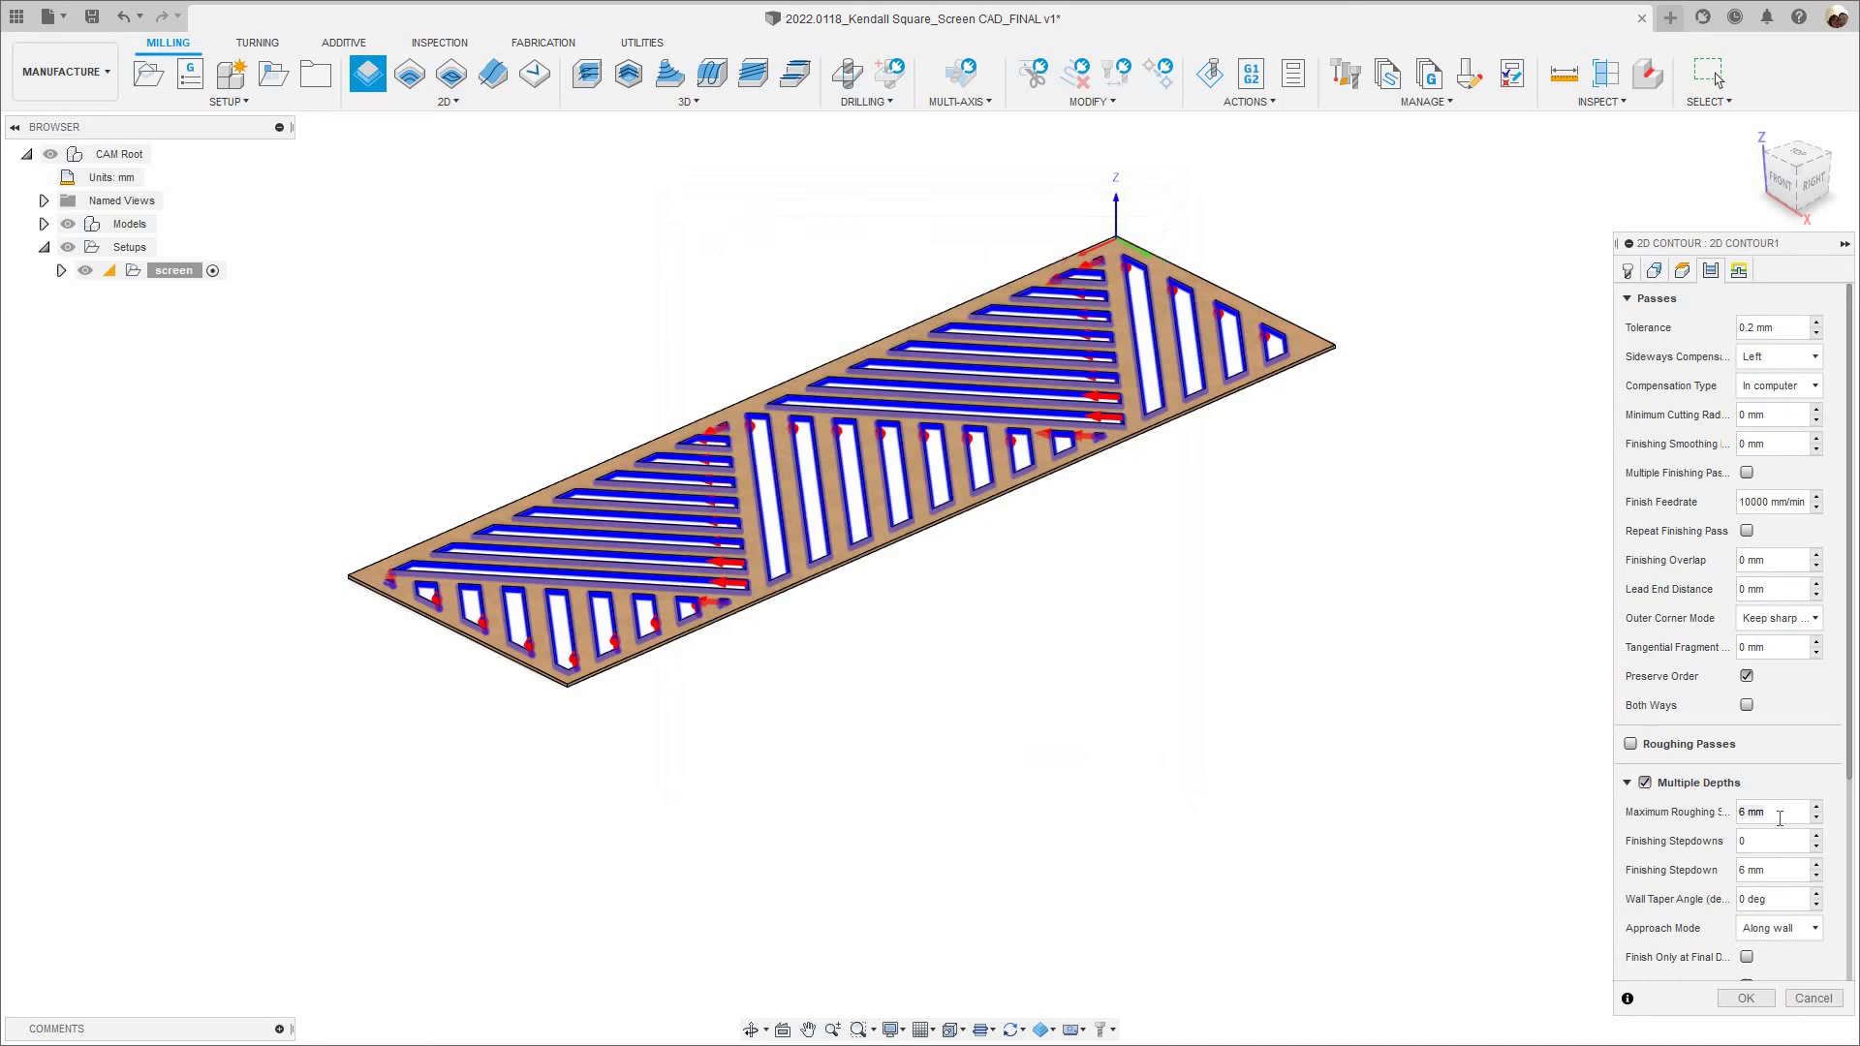
right_click(1776, 810)
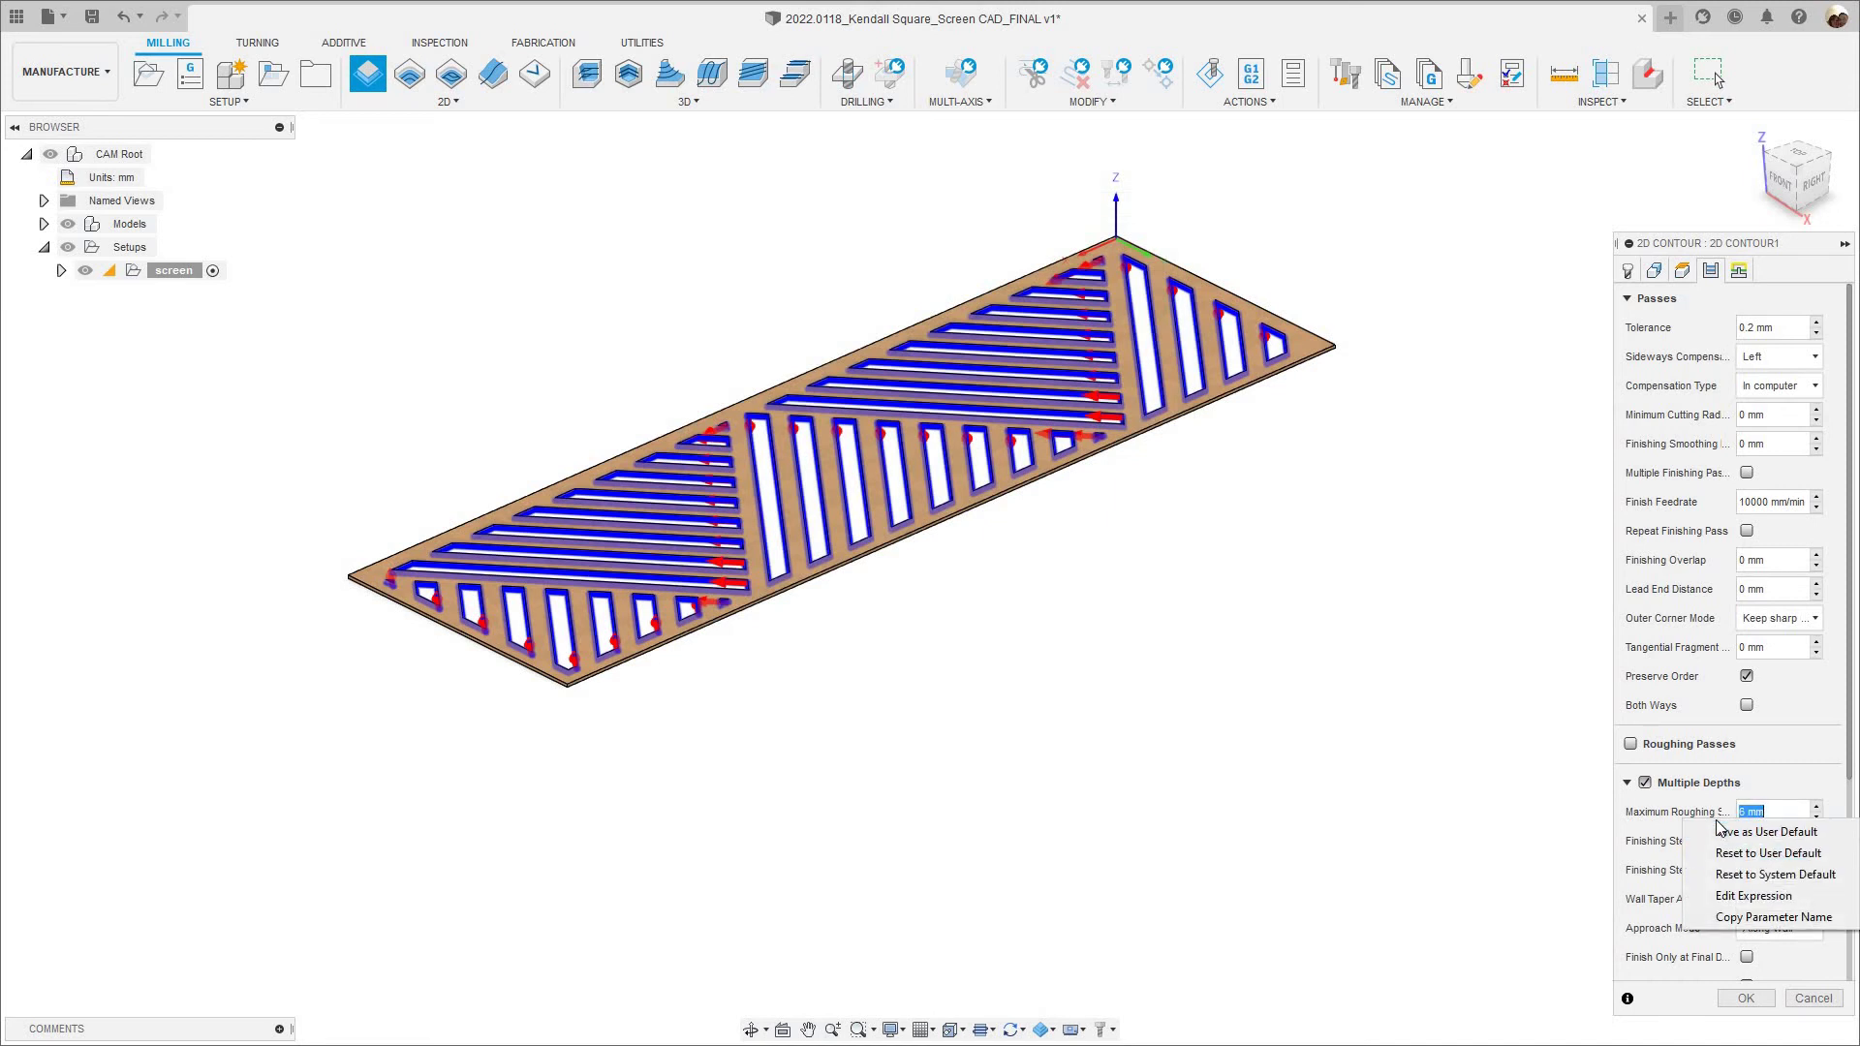
key("Escape")
left_click(1779, 876)
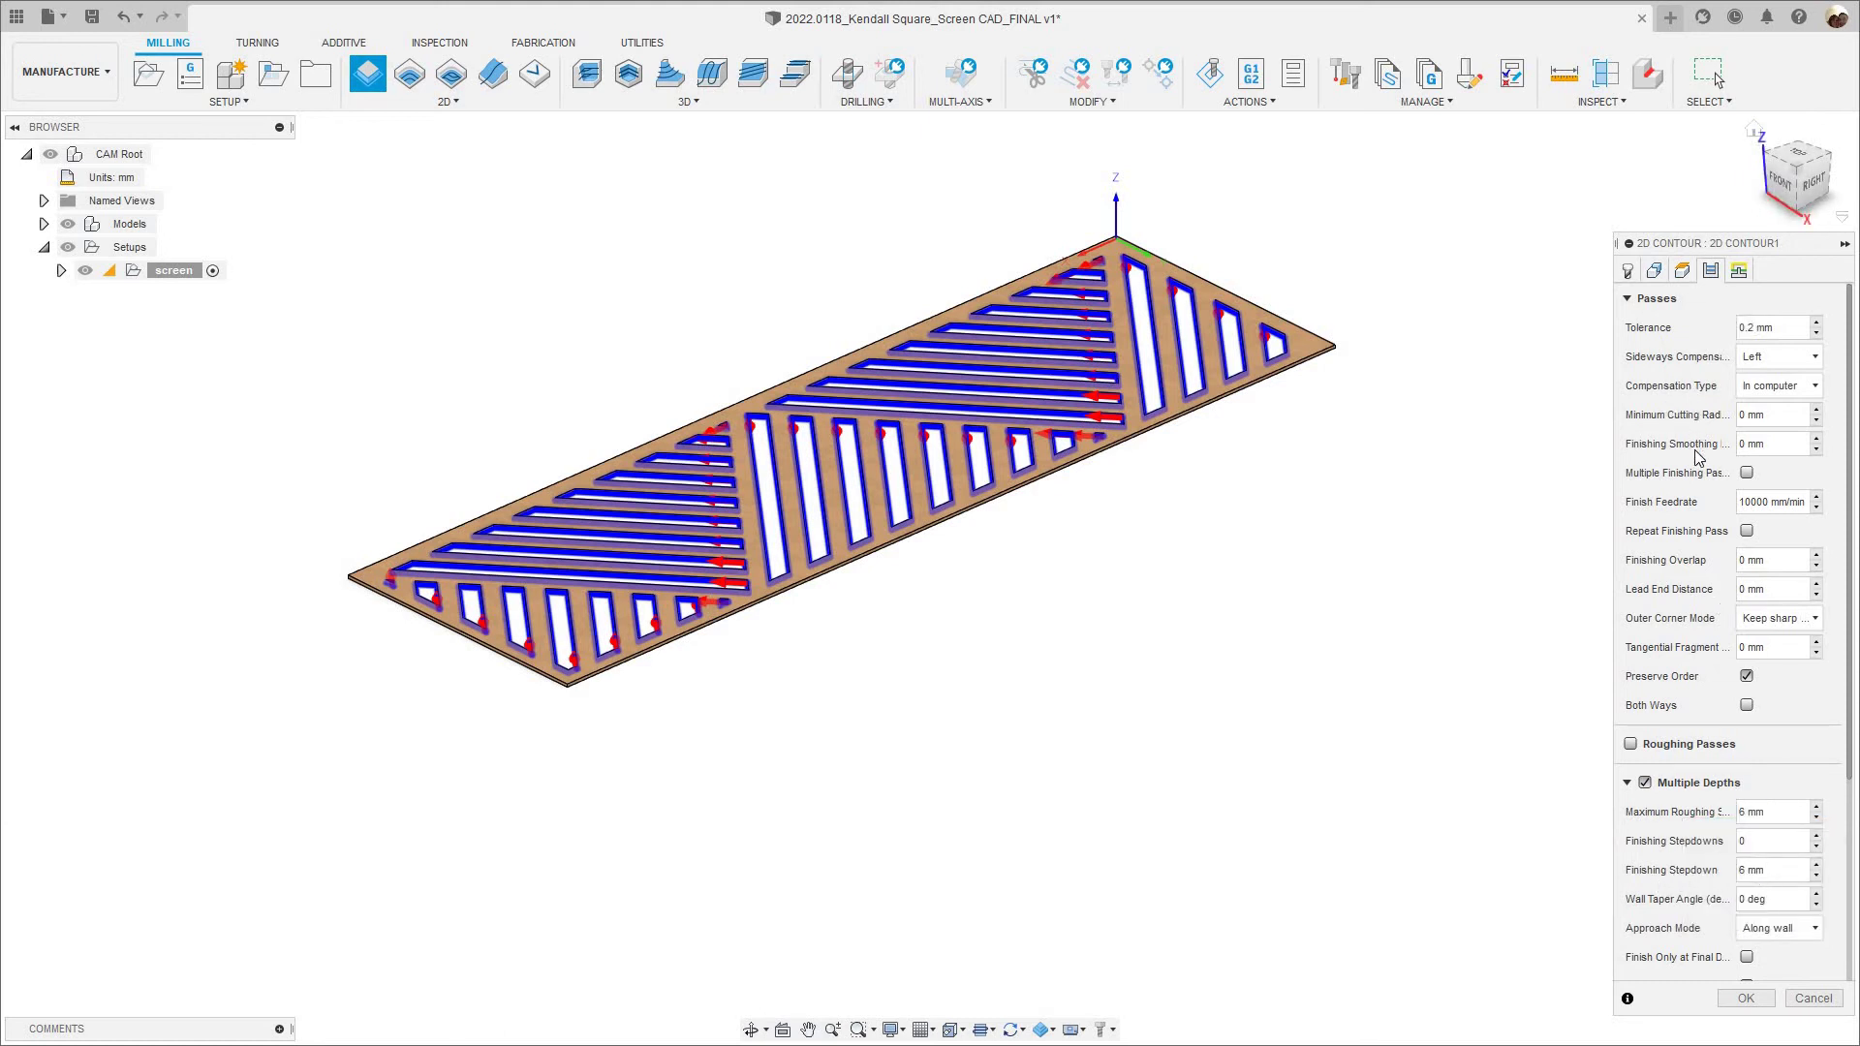
Turn off both the lead-in entry and the lead-out exit in the contour operation's linking settings.
left_click(1738, 270)
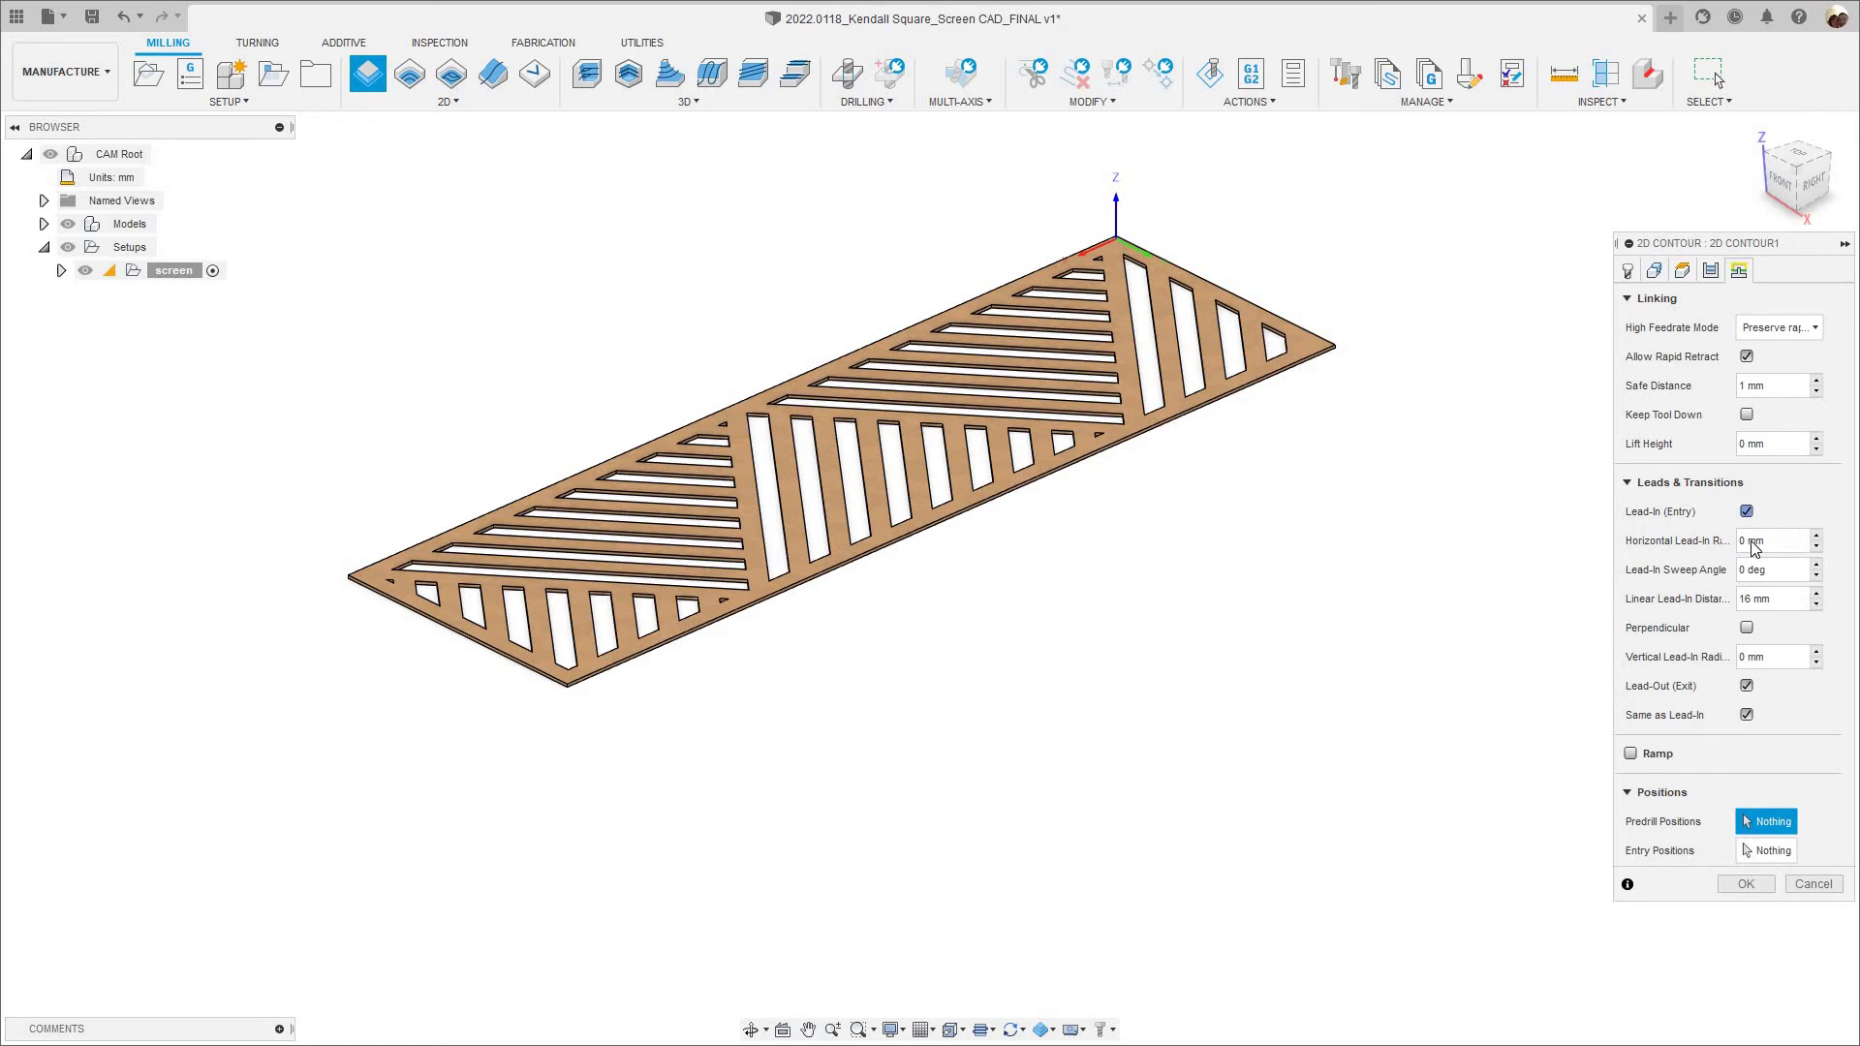
left_click(1747, 512)
left_click(1750, 542)
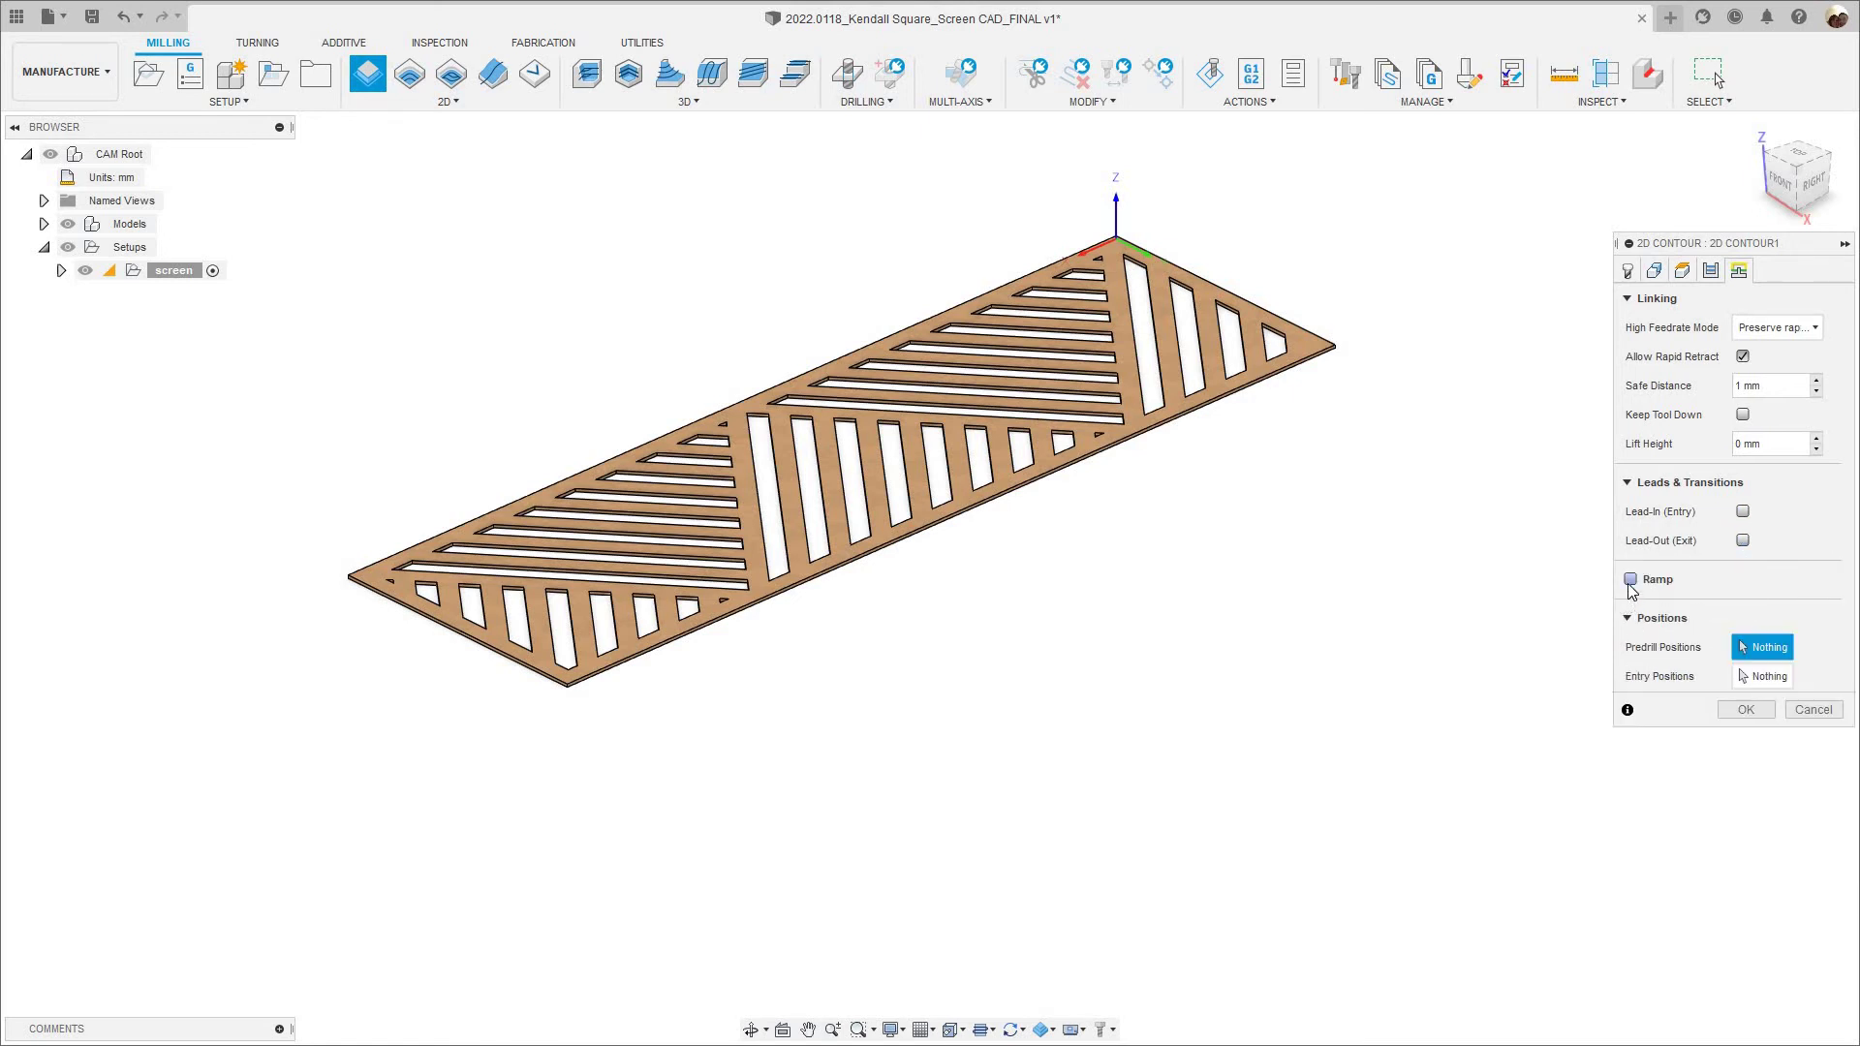
Enable Ramp with a 15-degree ramping angle and generate the 2D contour toolpath.
left_click(1630, 579)
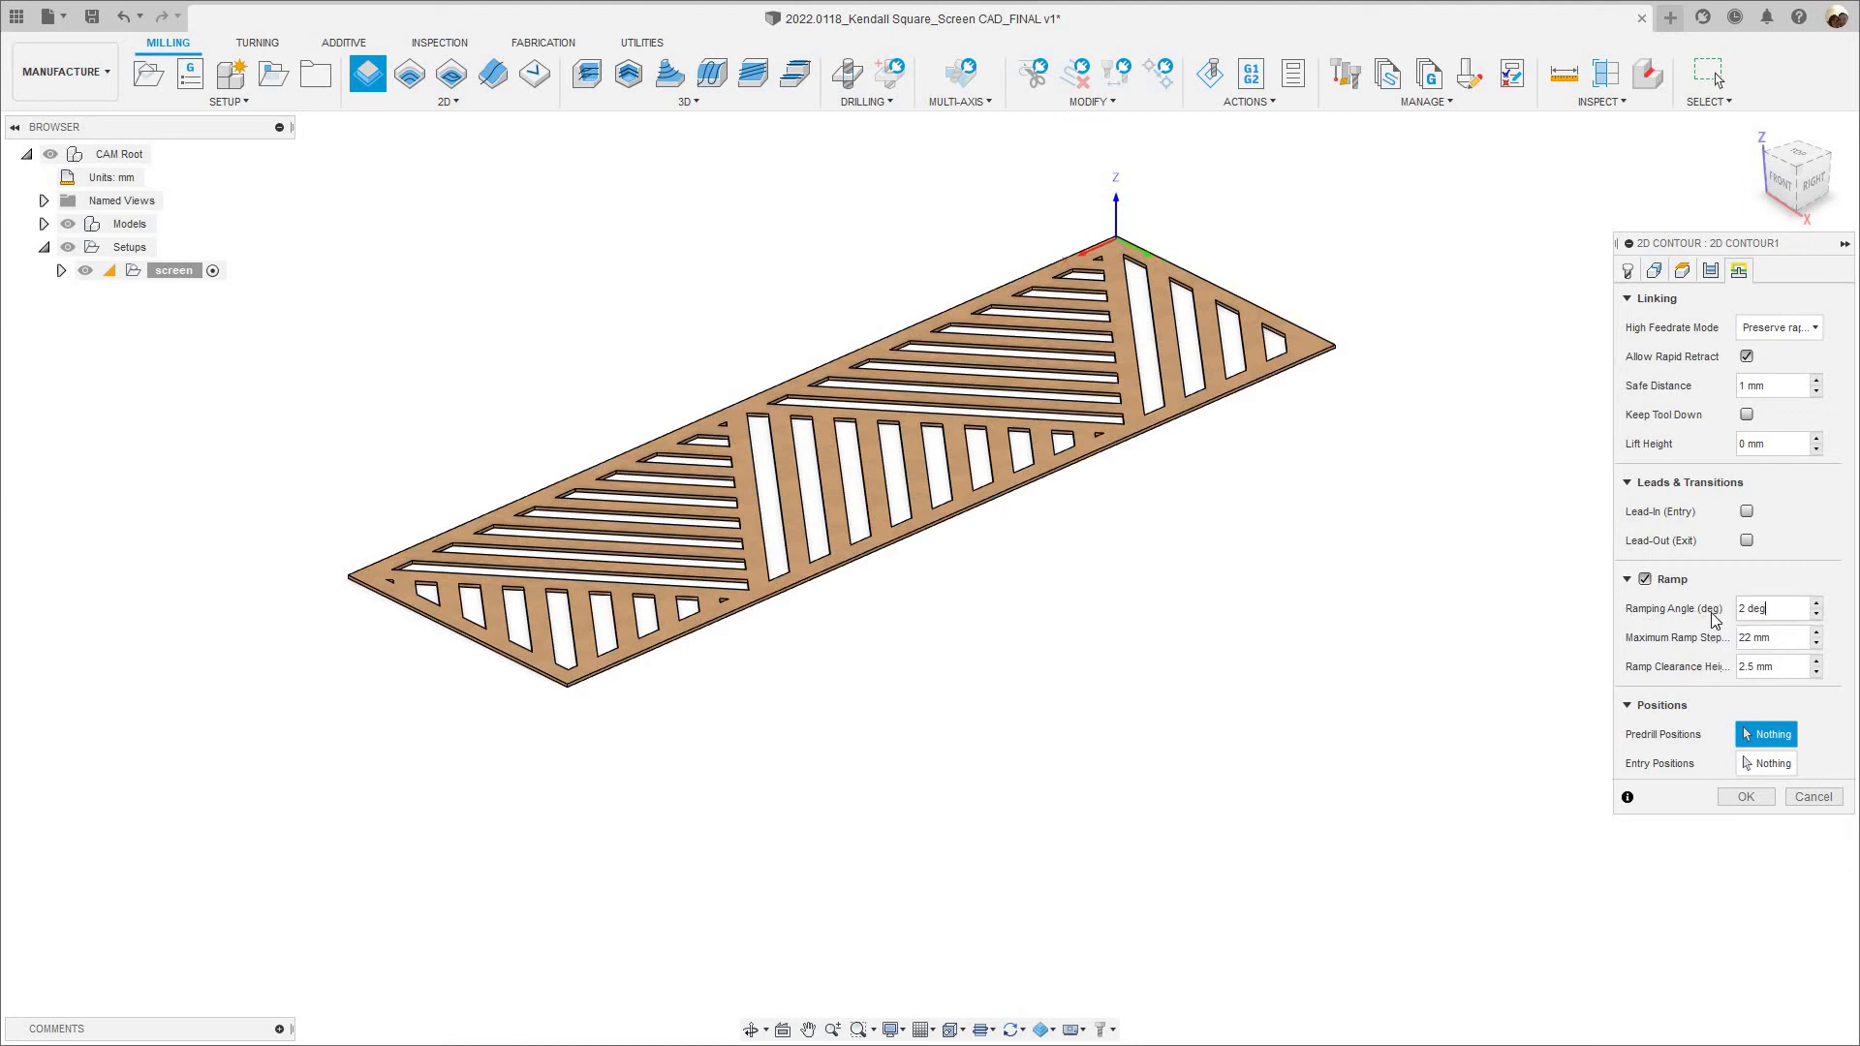
left_click(1707, 609)
type("15")
left_click(1743, 797)
scroll(1208, 313, "up", 4)
middle_click_drag(1368, 317, 1331, 473)
scroll(1331, 473, "up", 1)
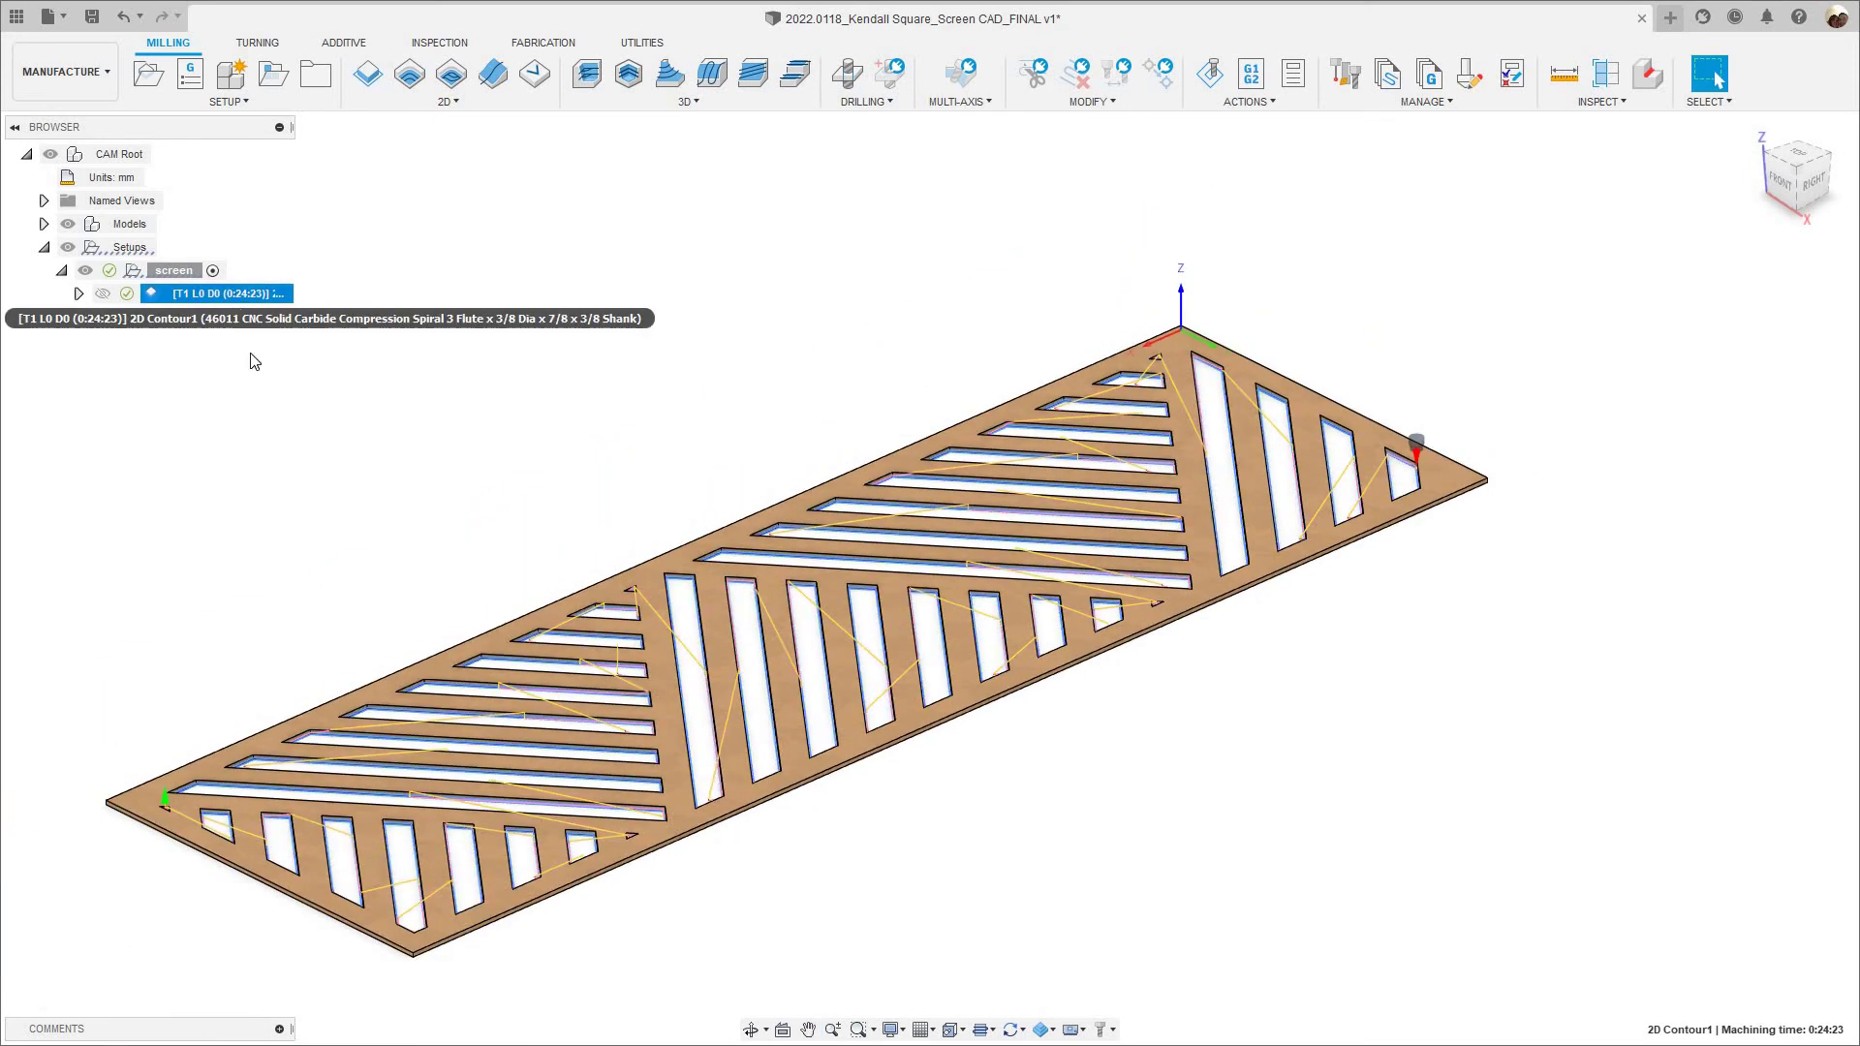
Simulate the 2D contour toolpath with stock shown, examine the slot cuts up close and from above, and close the simulation.
right_click(244, 296)
left_click(290, 427)
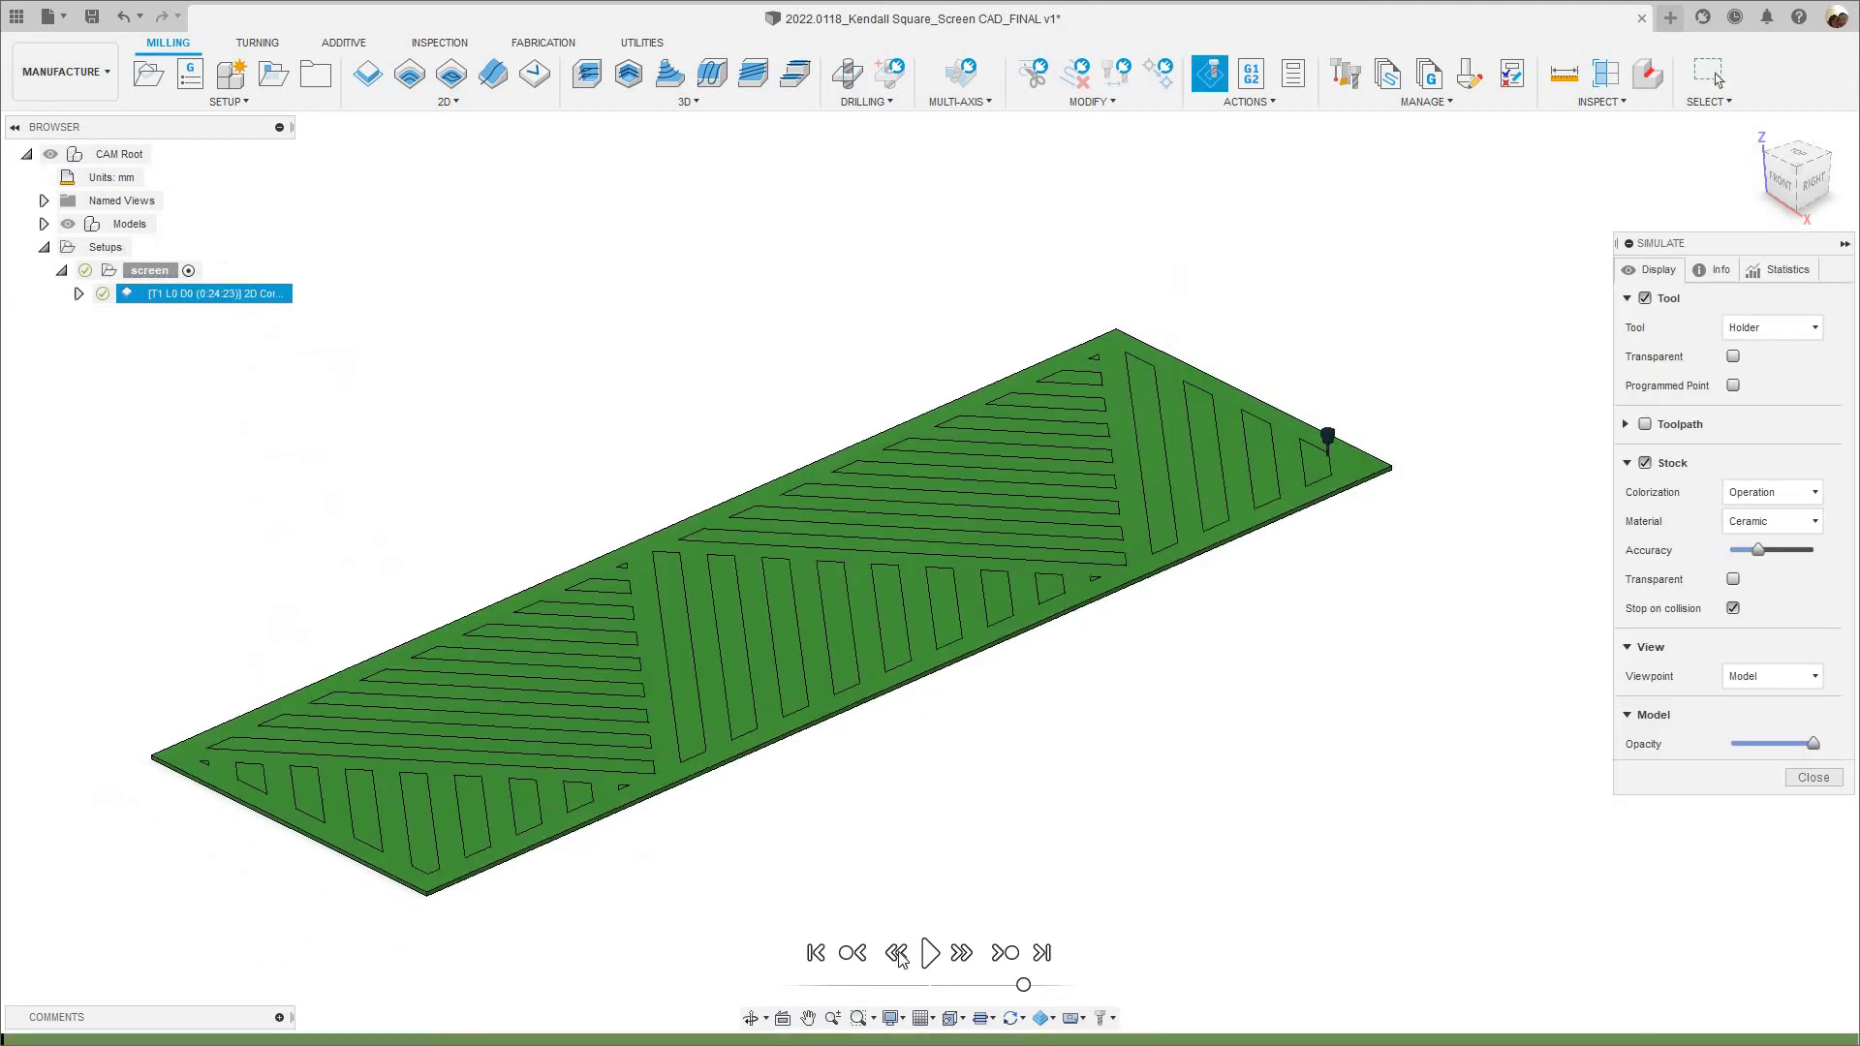
left_click(927, 954)
scroll(1176, 414, "up", 3)
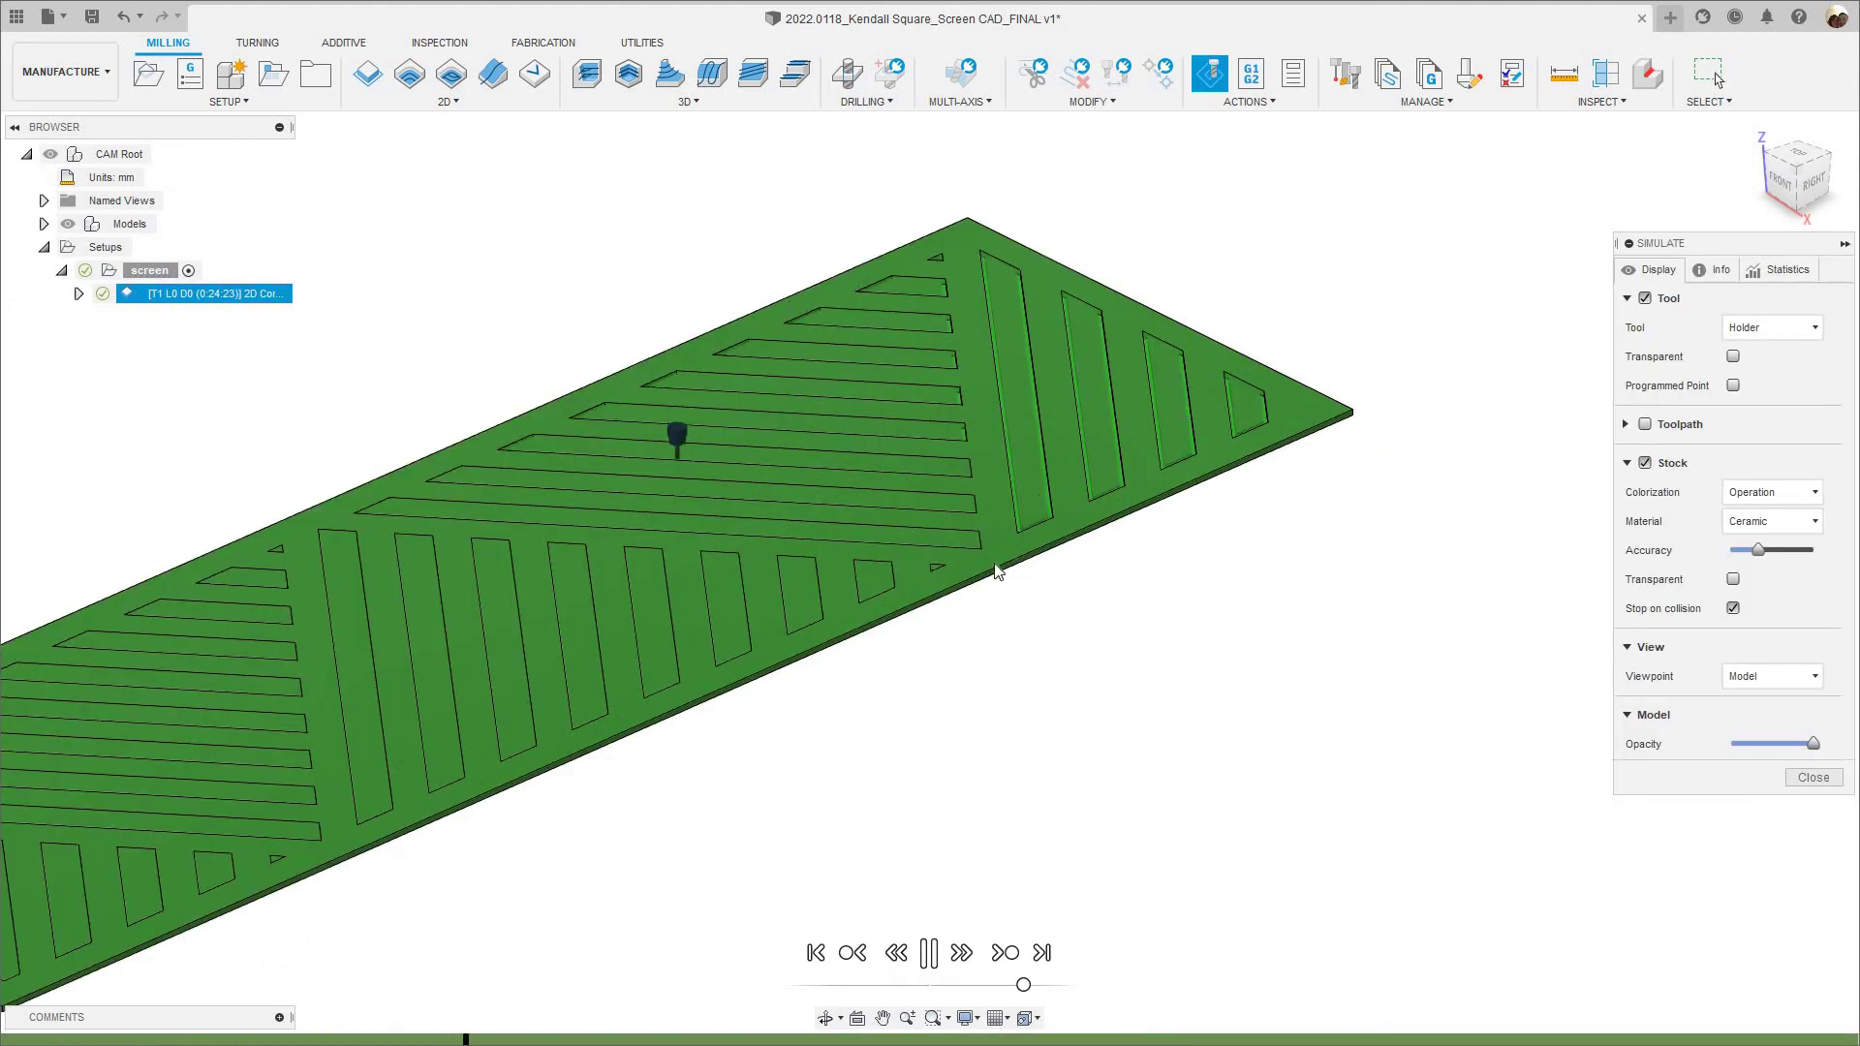
scroll(994, 570, "up", 5)
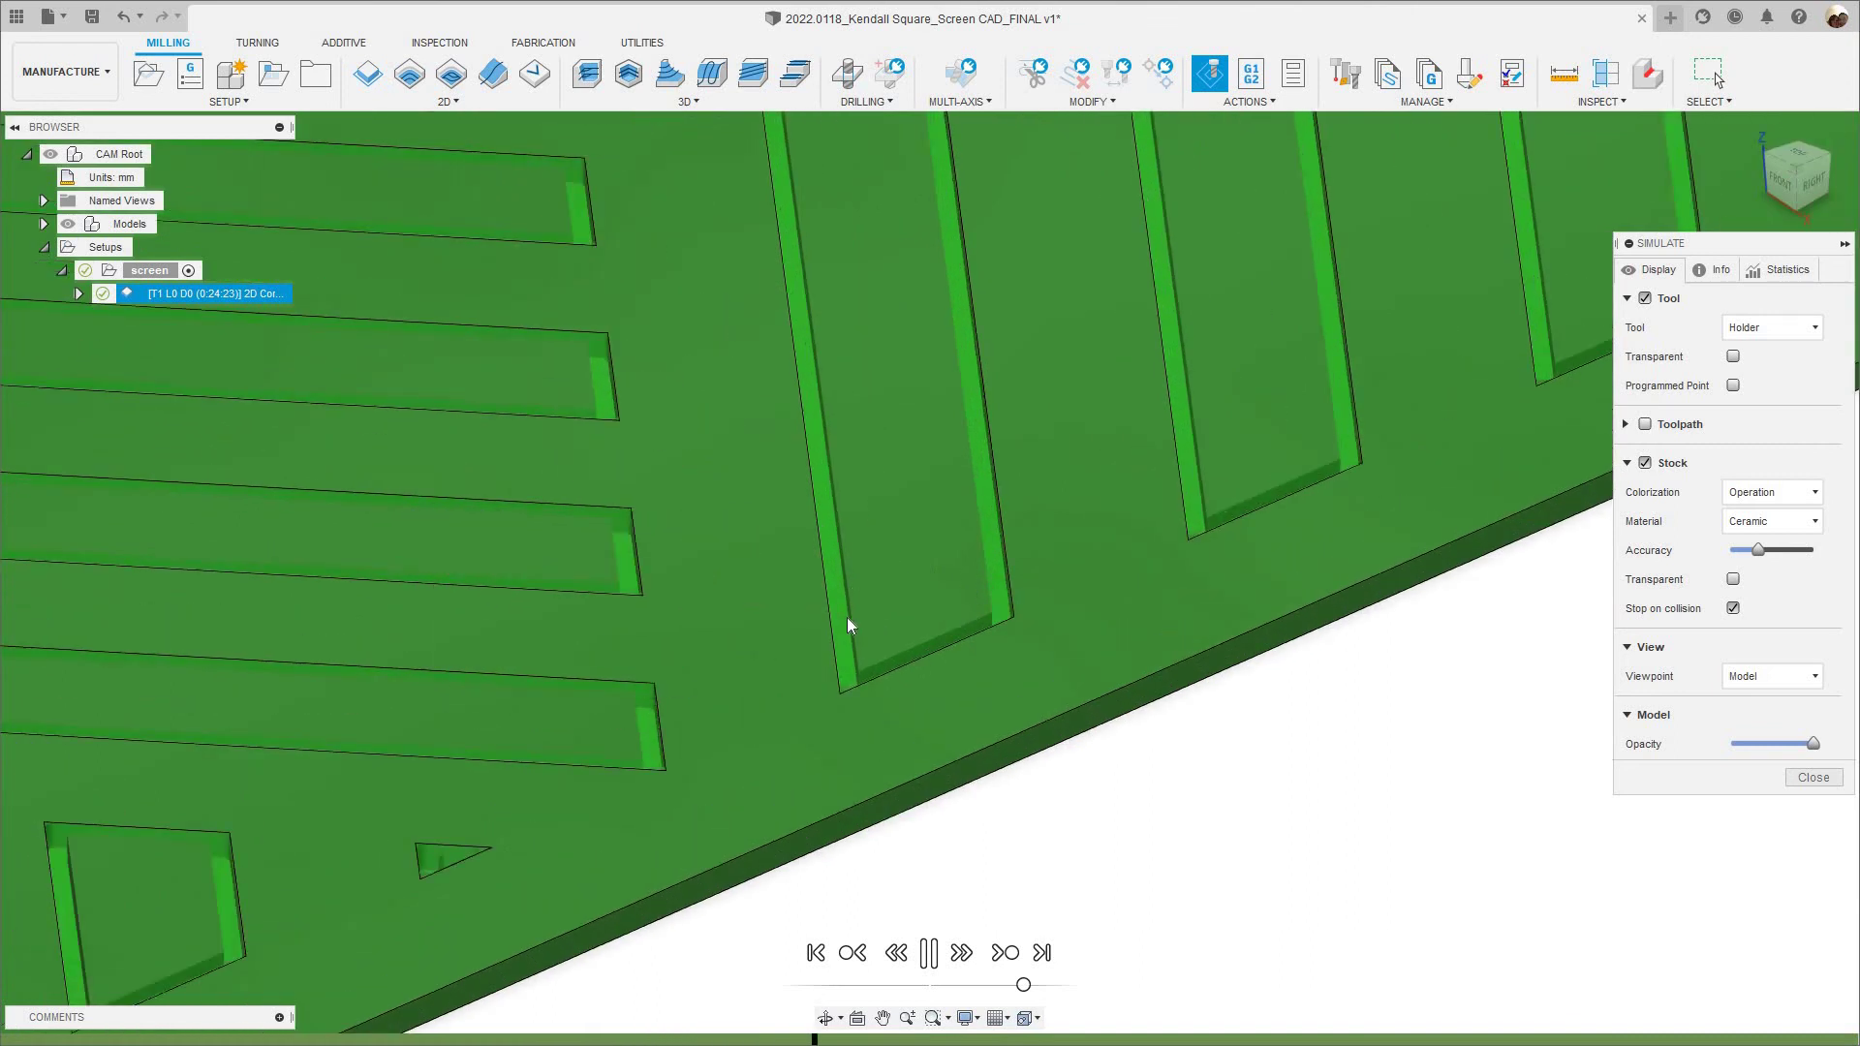
middle_click_drag(846, 618, 760, 411, "shift")
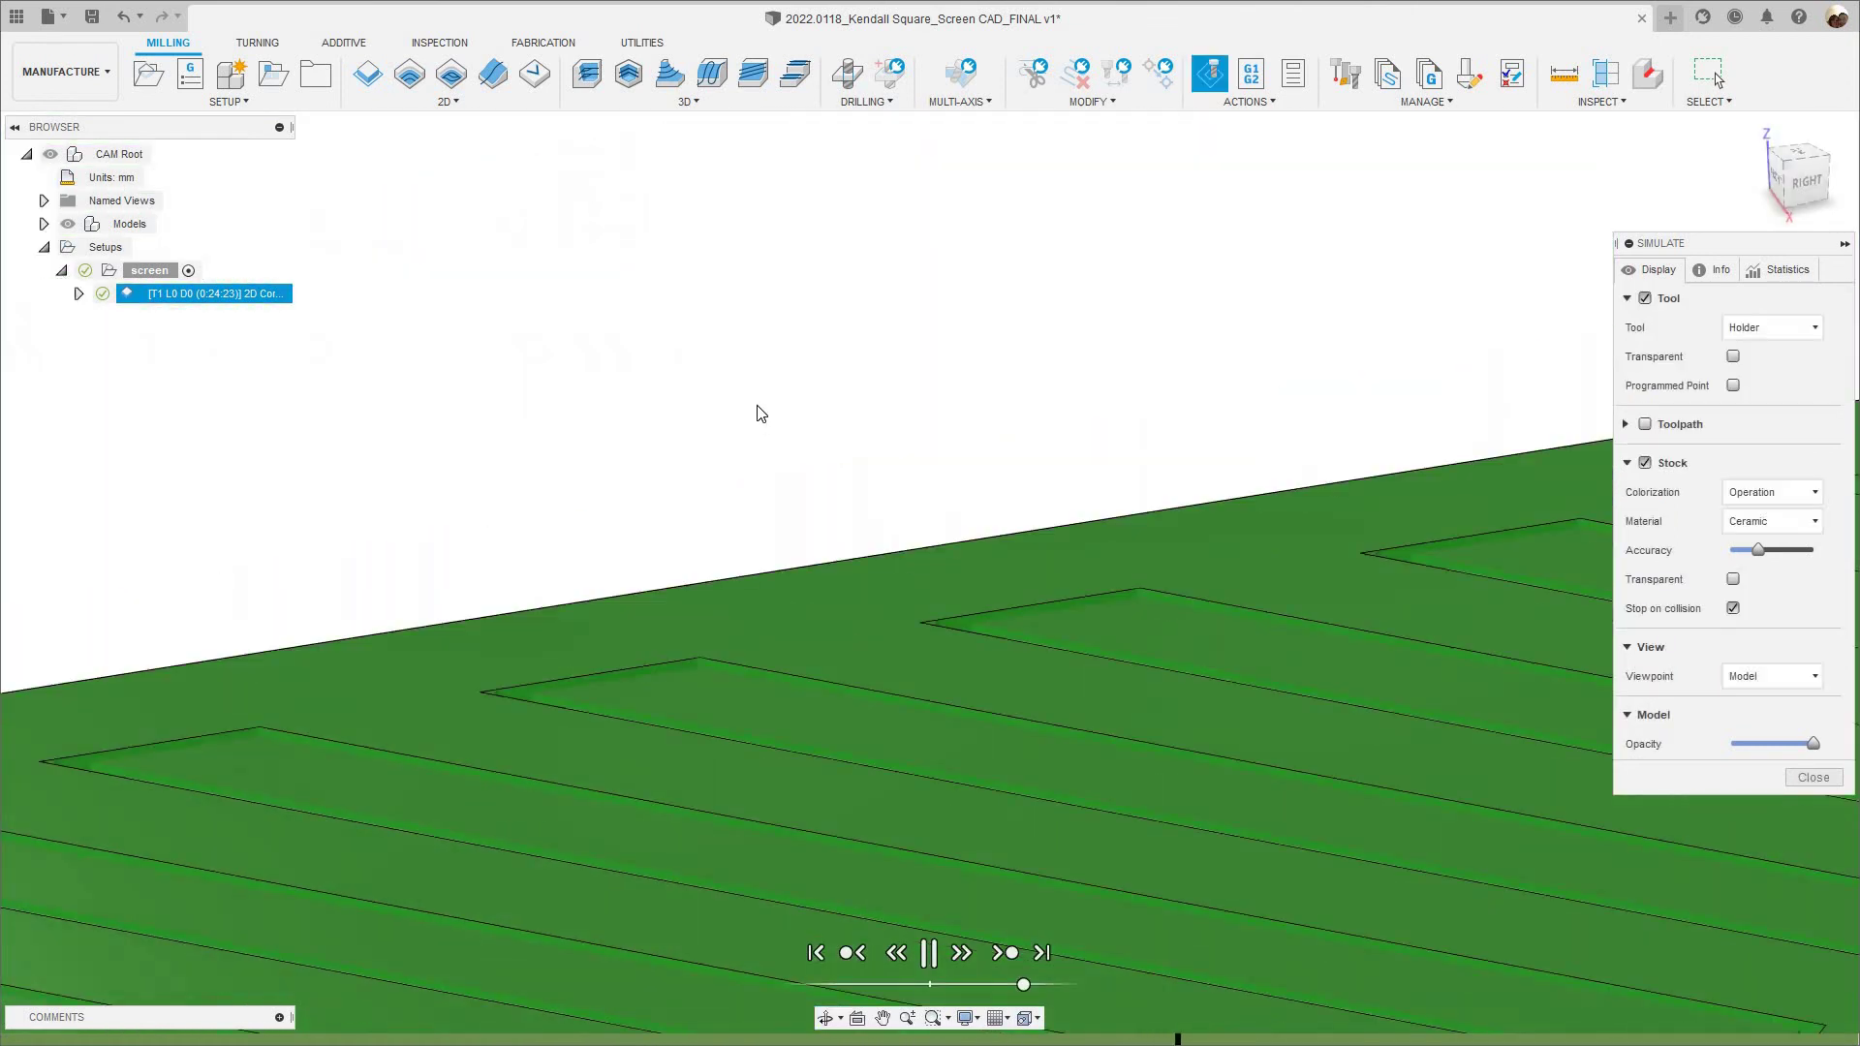
scroll(759, 411, "down", 5)
scroll(733, 694, "down", 5)
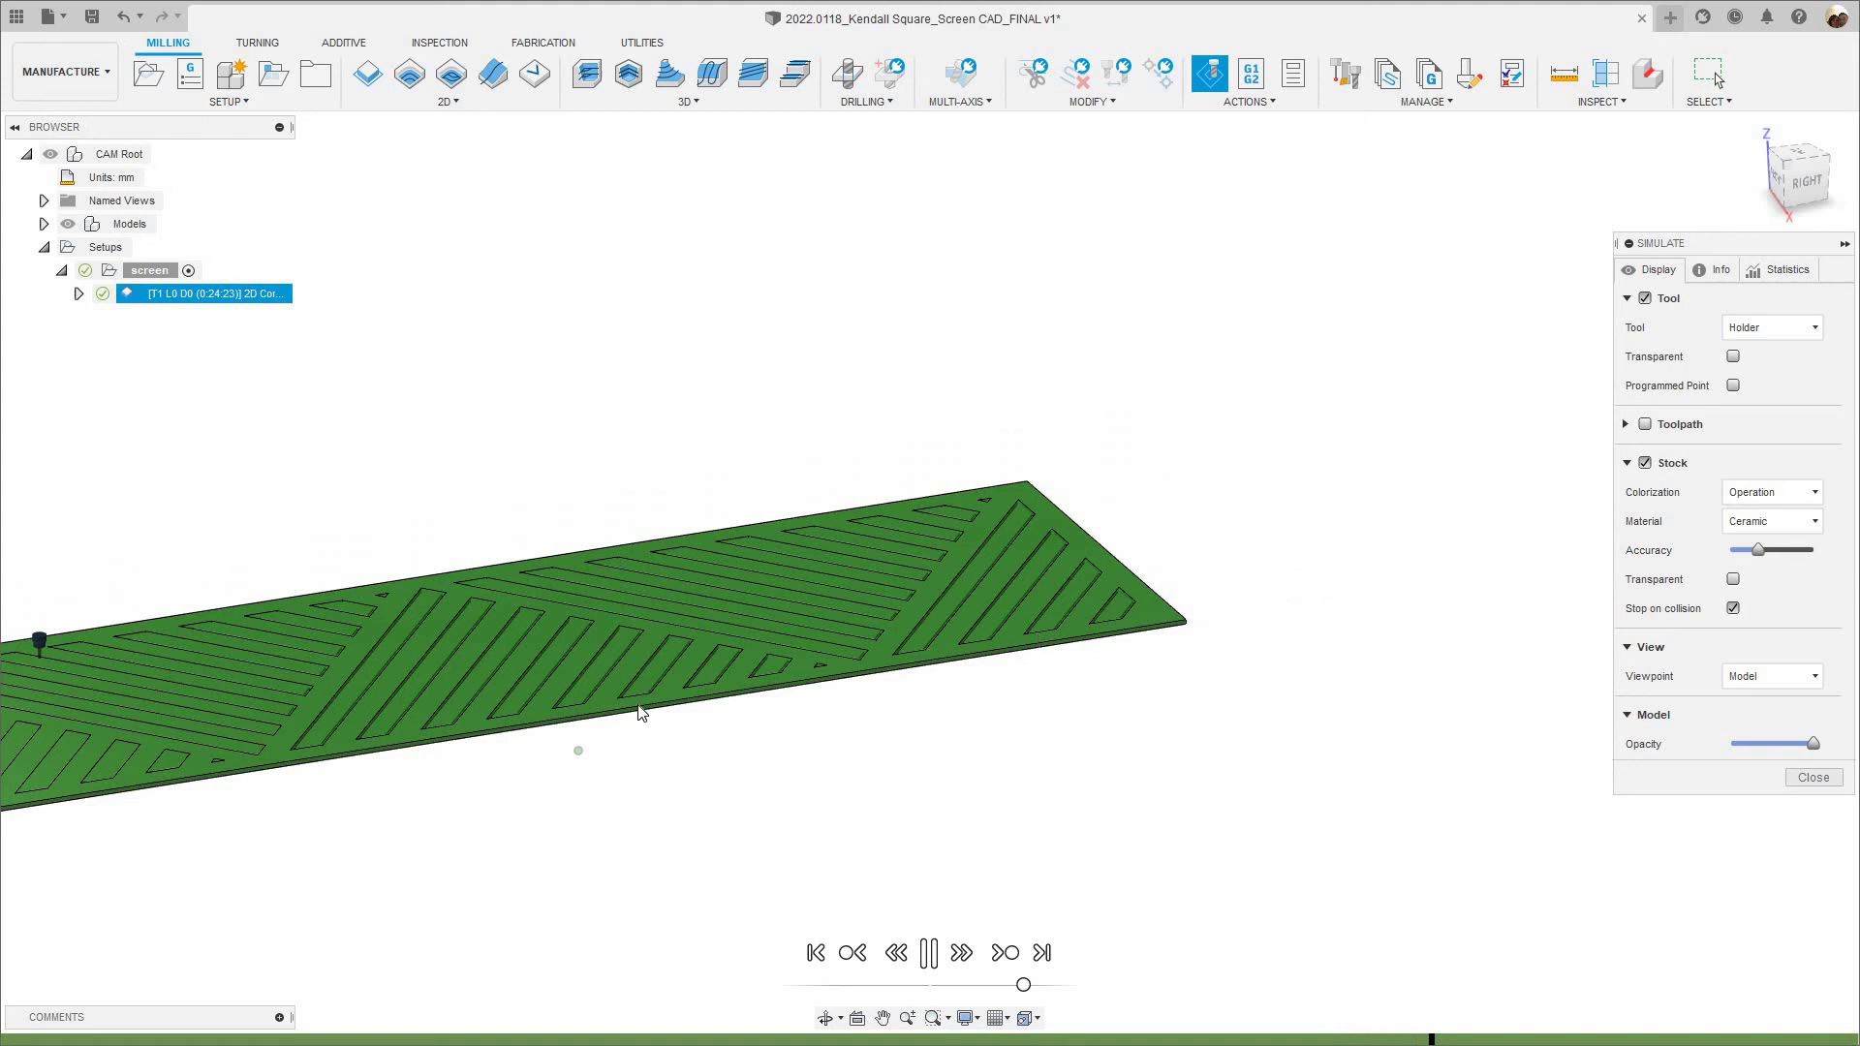
scroll(425, 775, "up", 2)
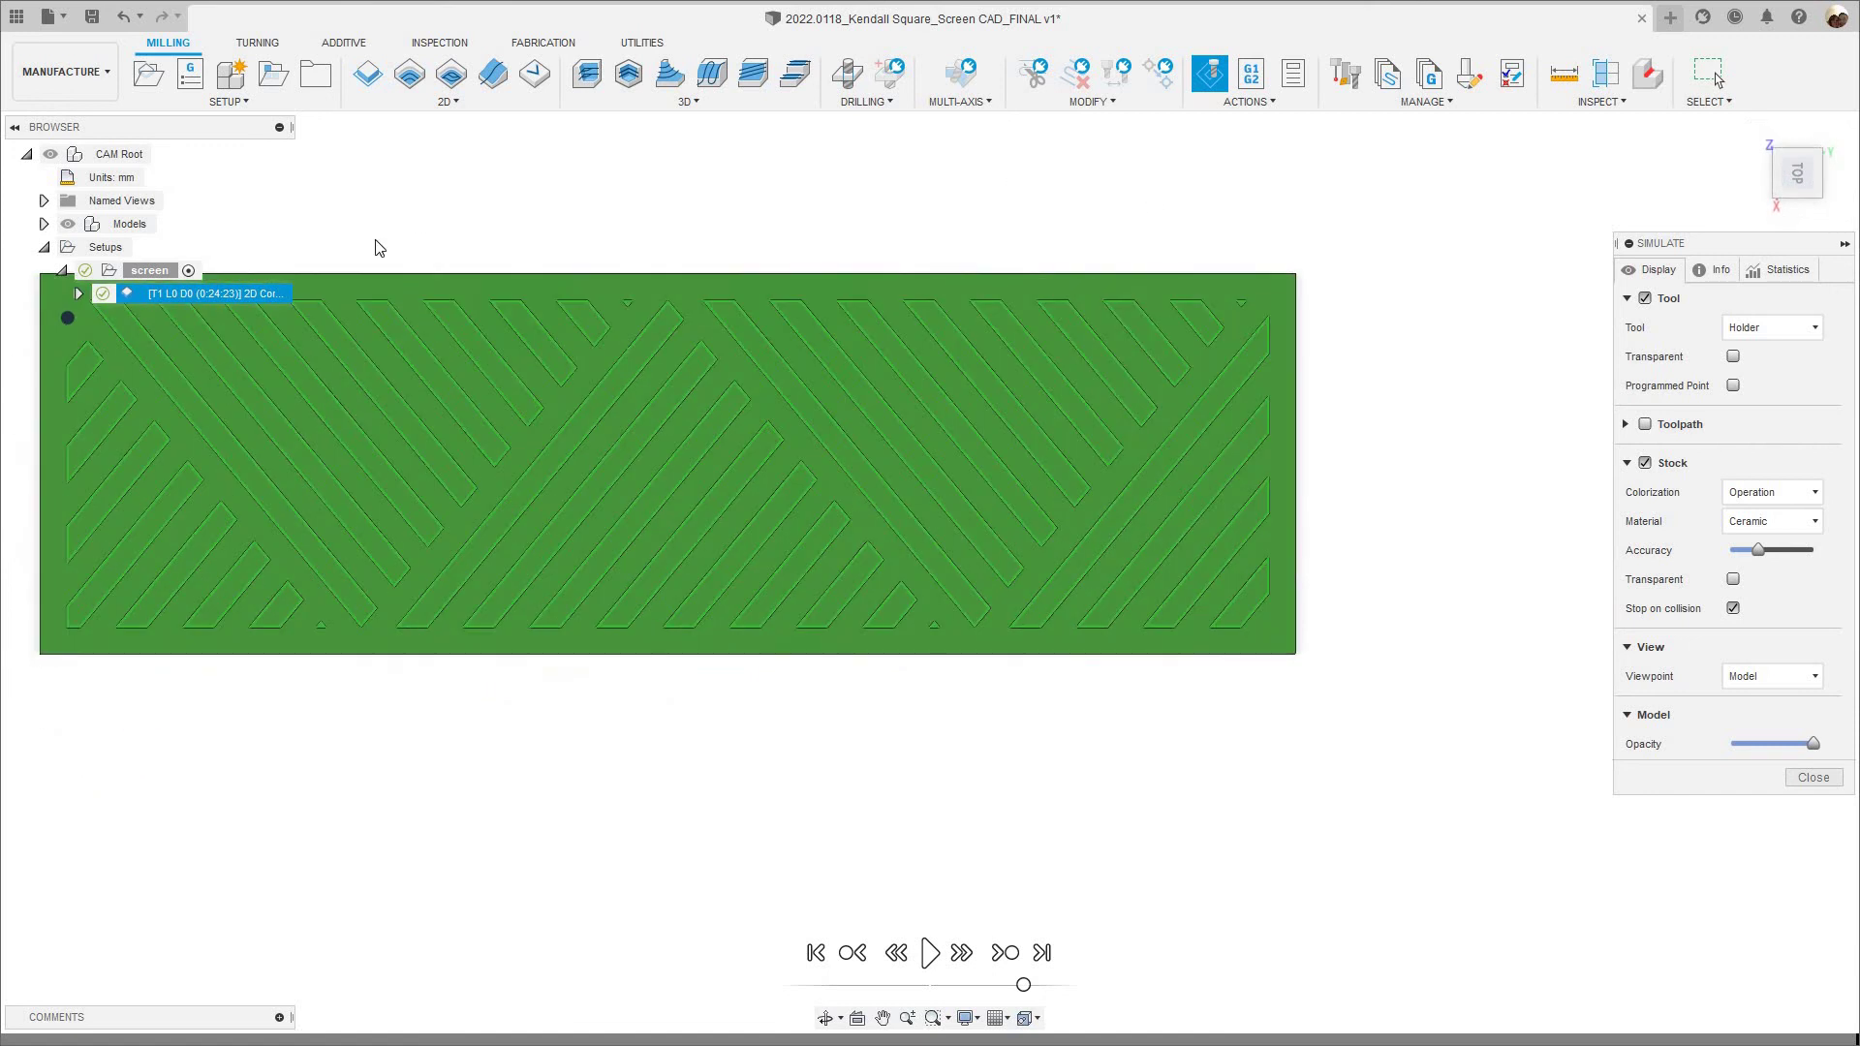
middle_click_drag(419, 242, 782, 247)
scroll(543, 320, "down", 6)
scroll(1038, 217, "up", 4)
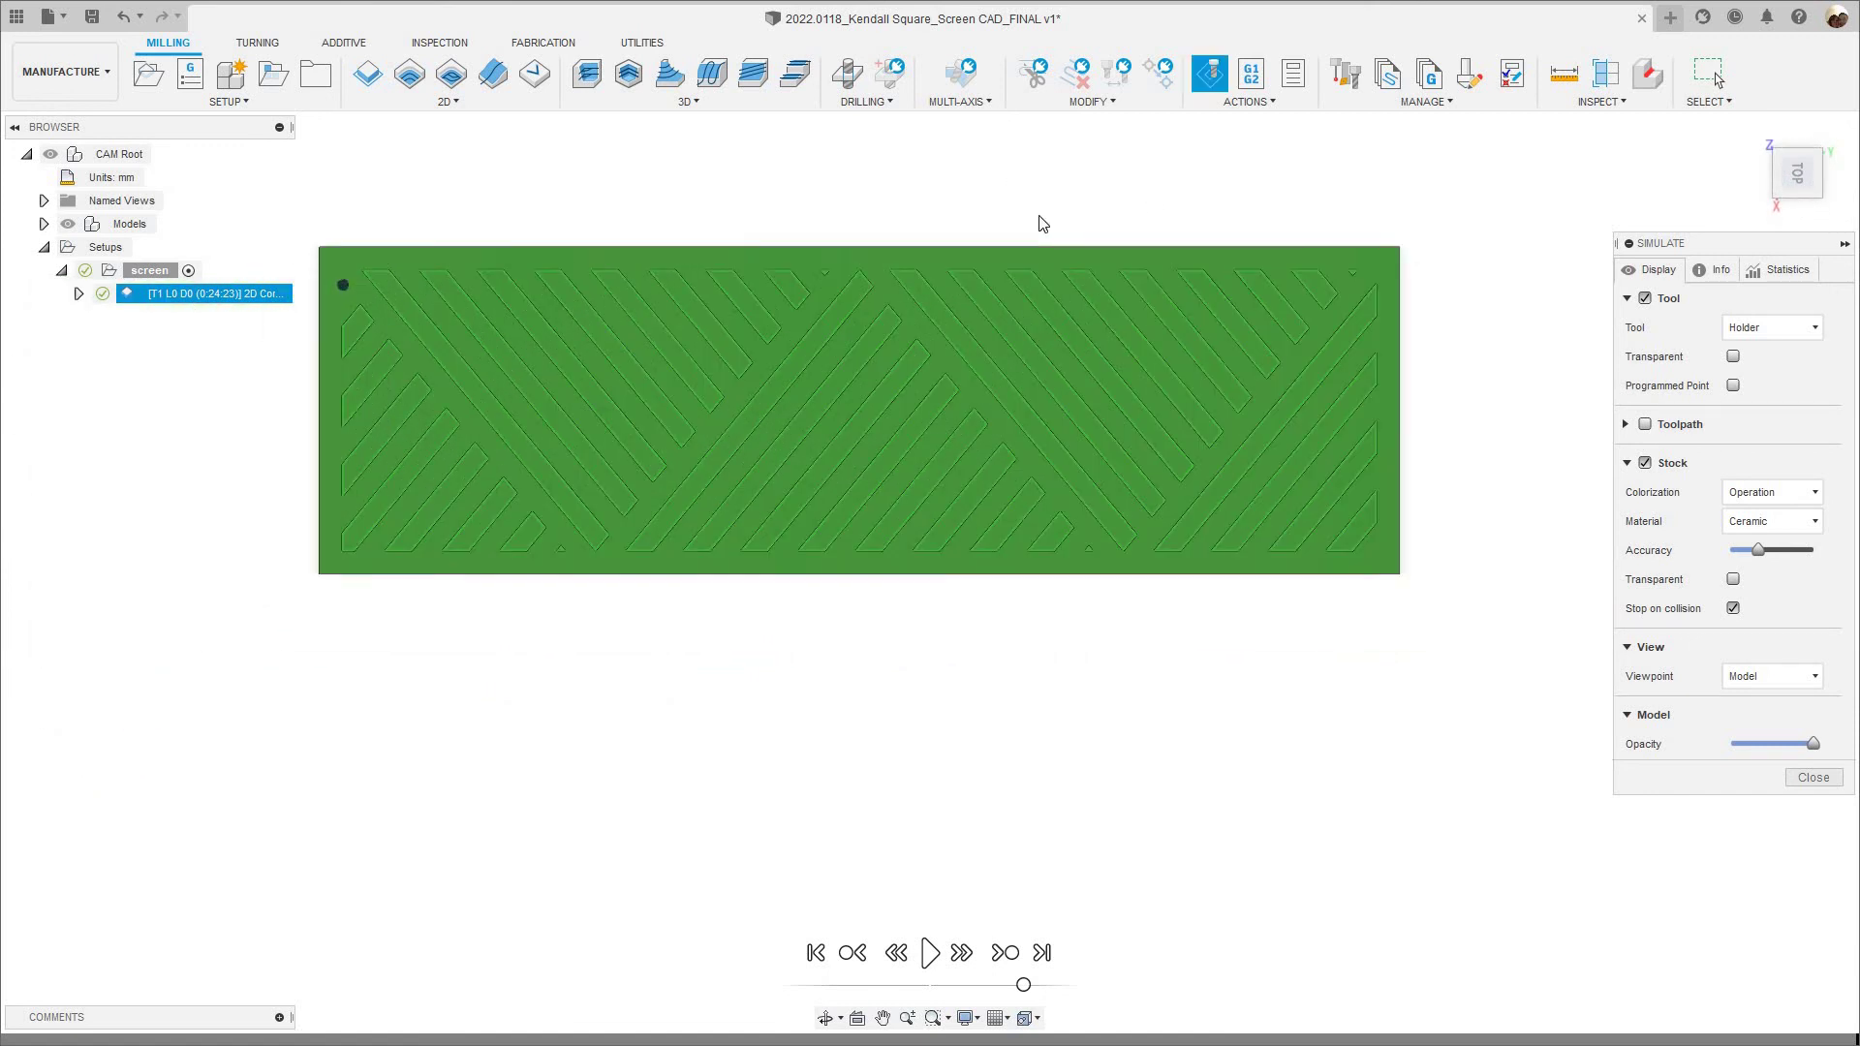
left_click(1809, 778)
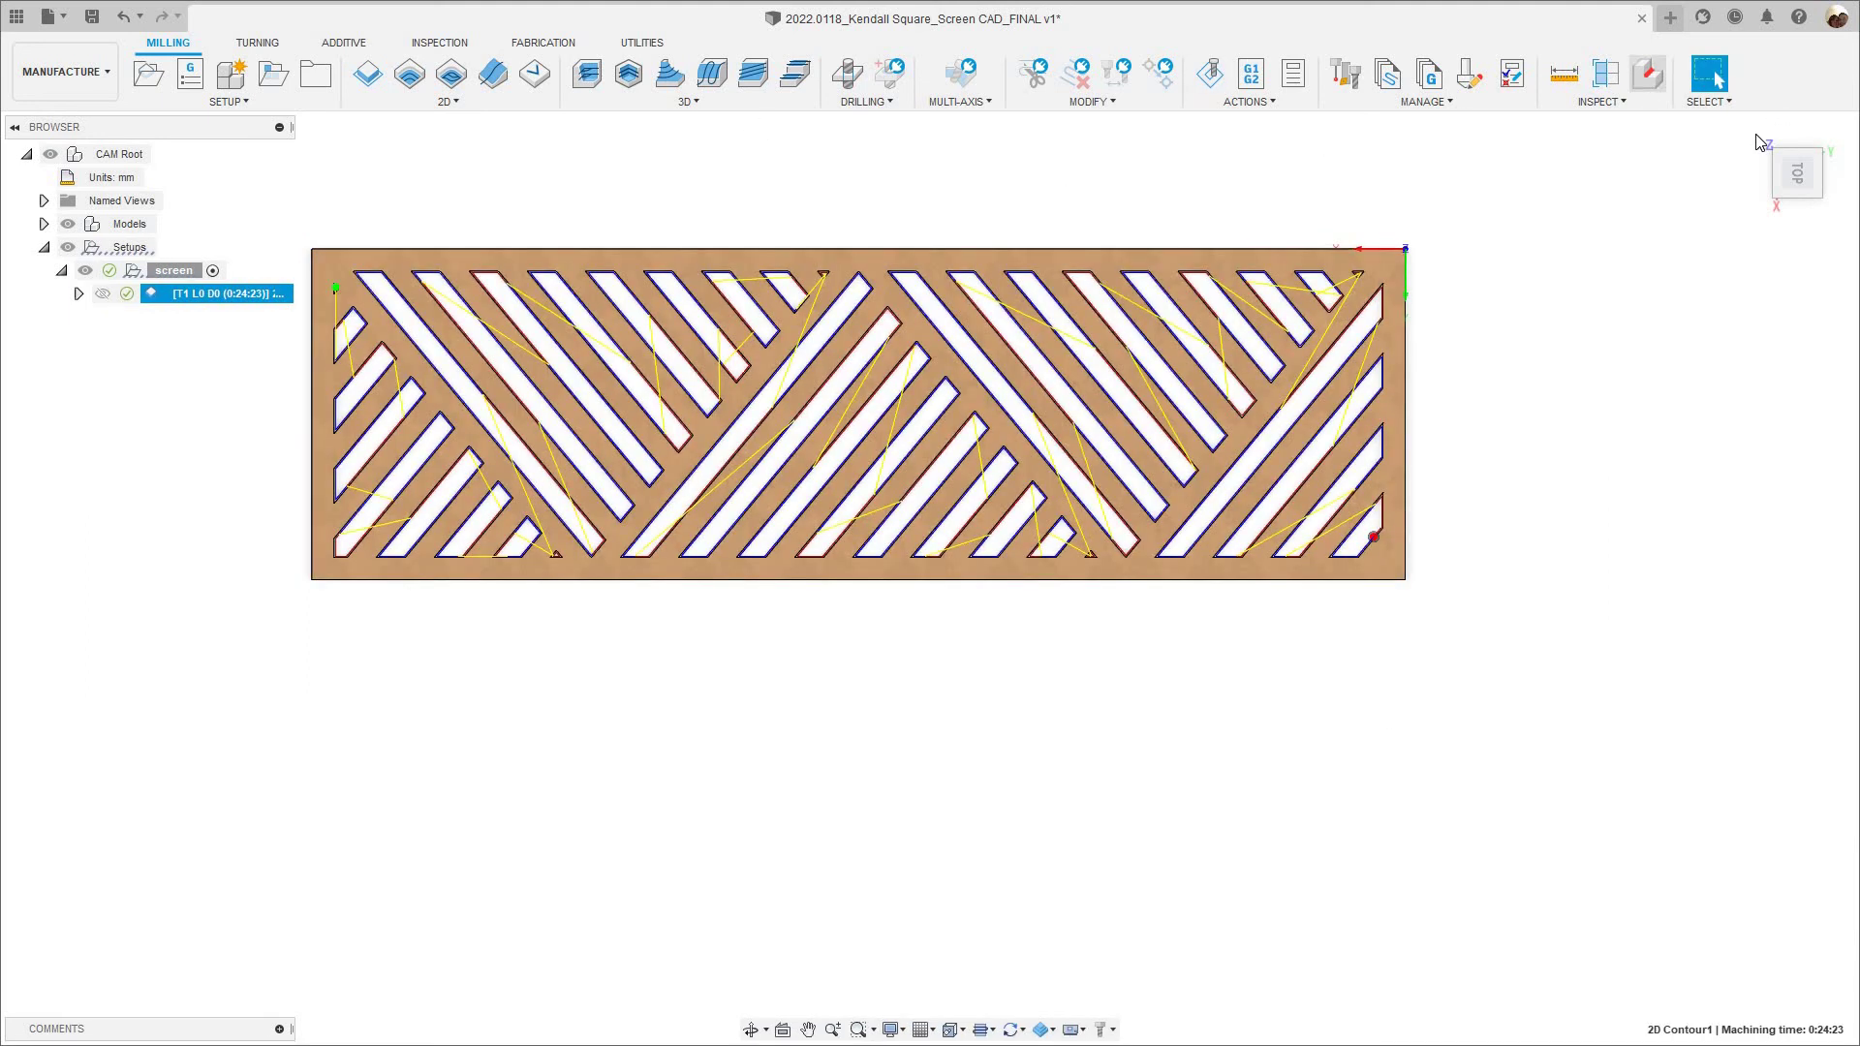
Post-process the 2D contour operation with the woodWOP post as the program "screen" in the TEST_PROGRAMS folder.
left_click(1758, 143)
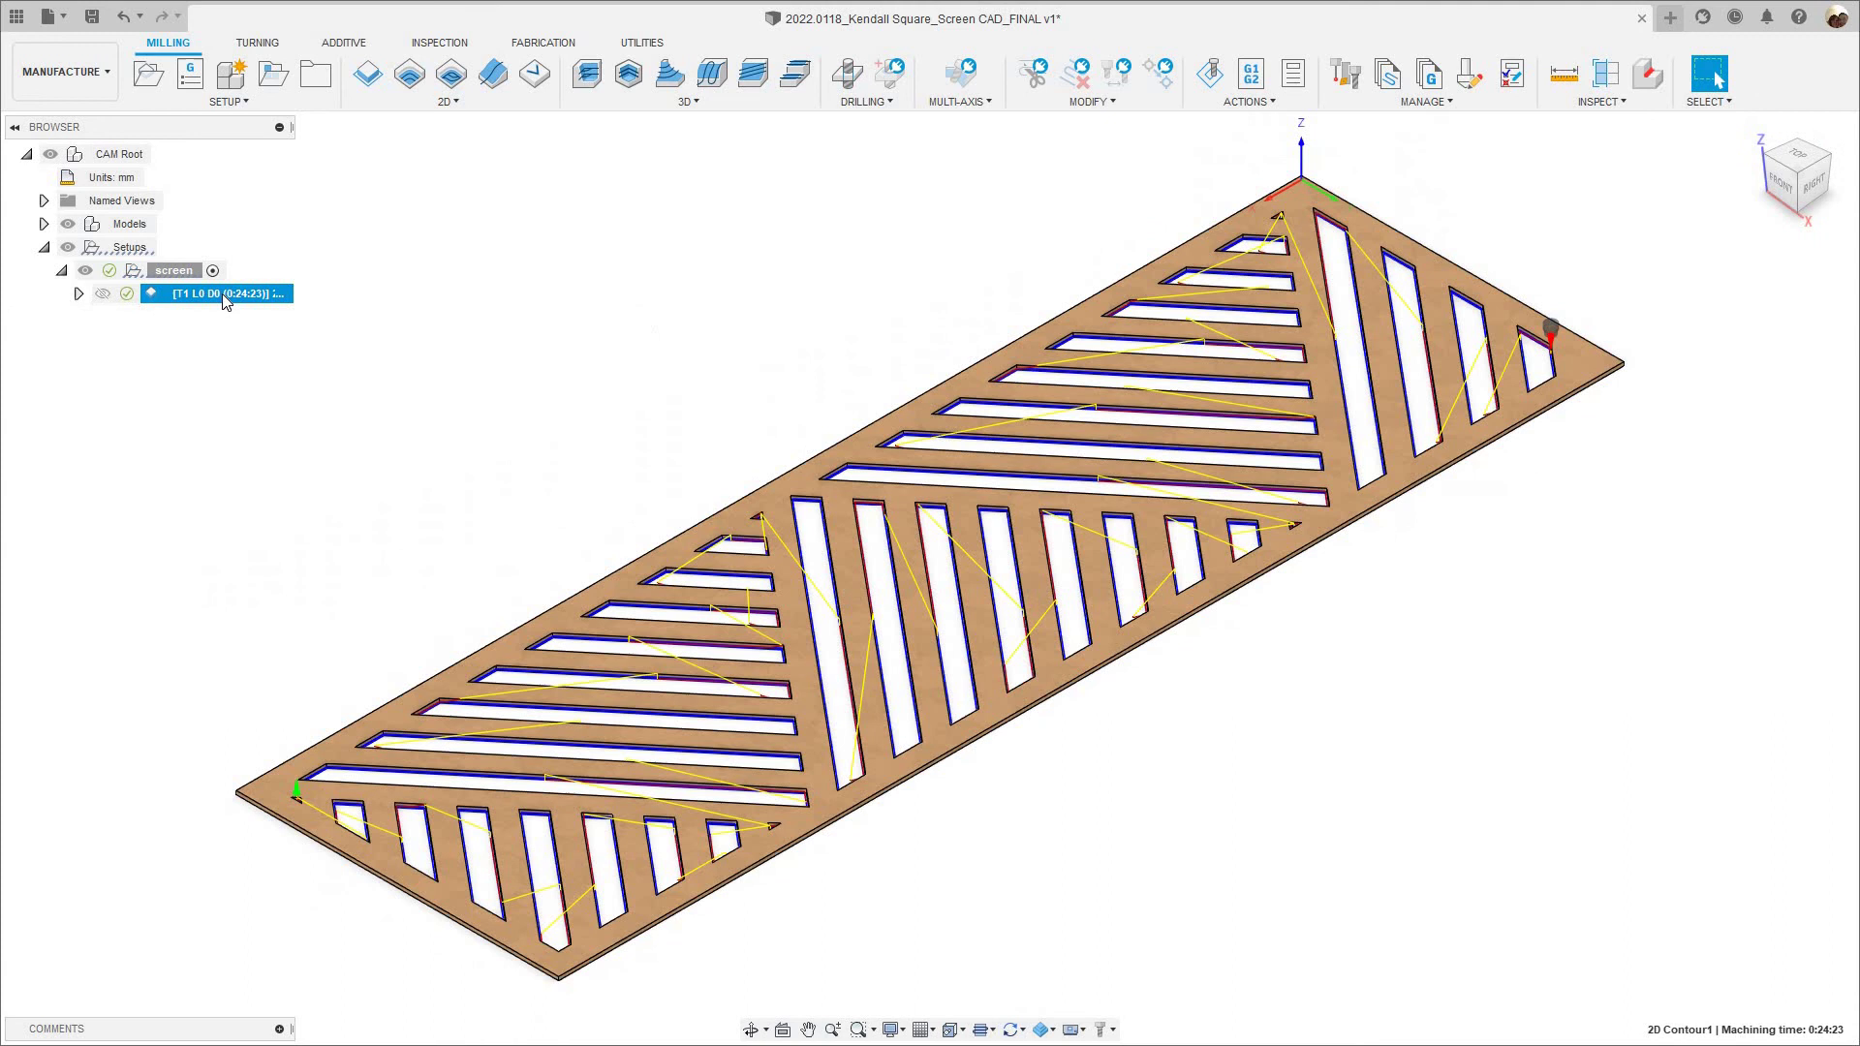
right_click(223, 296)
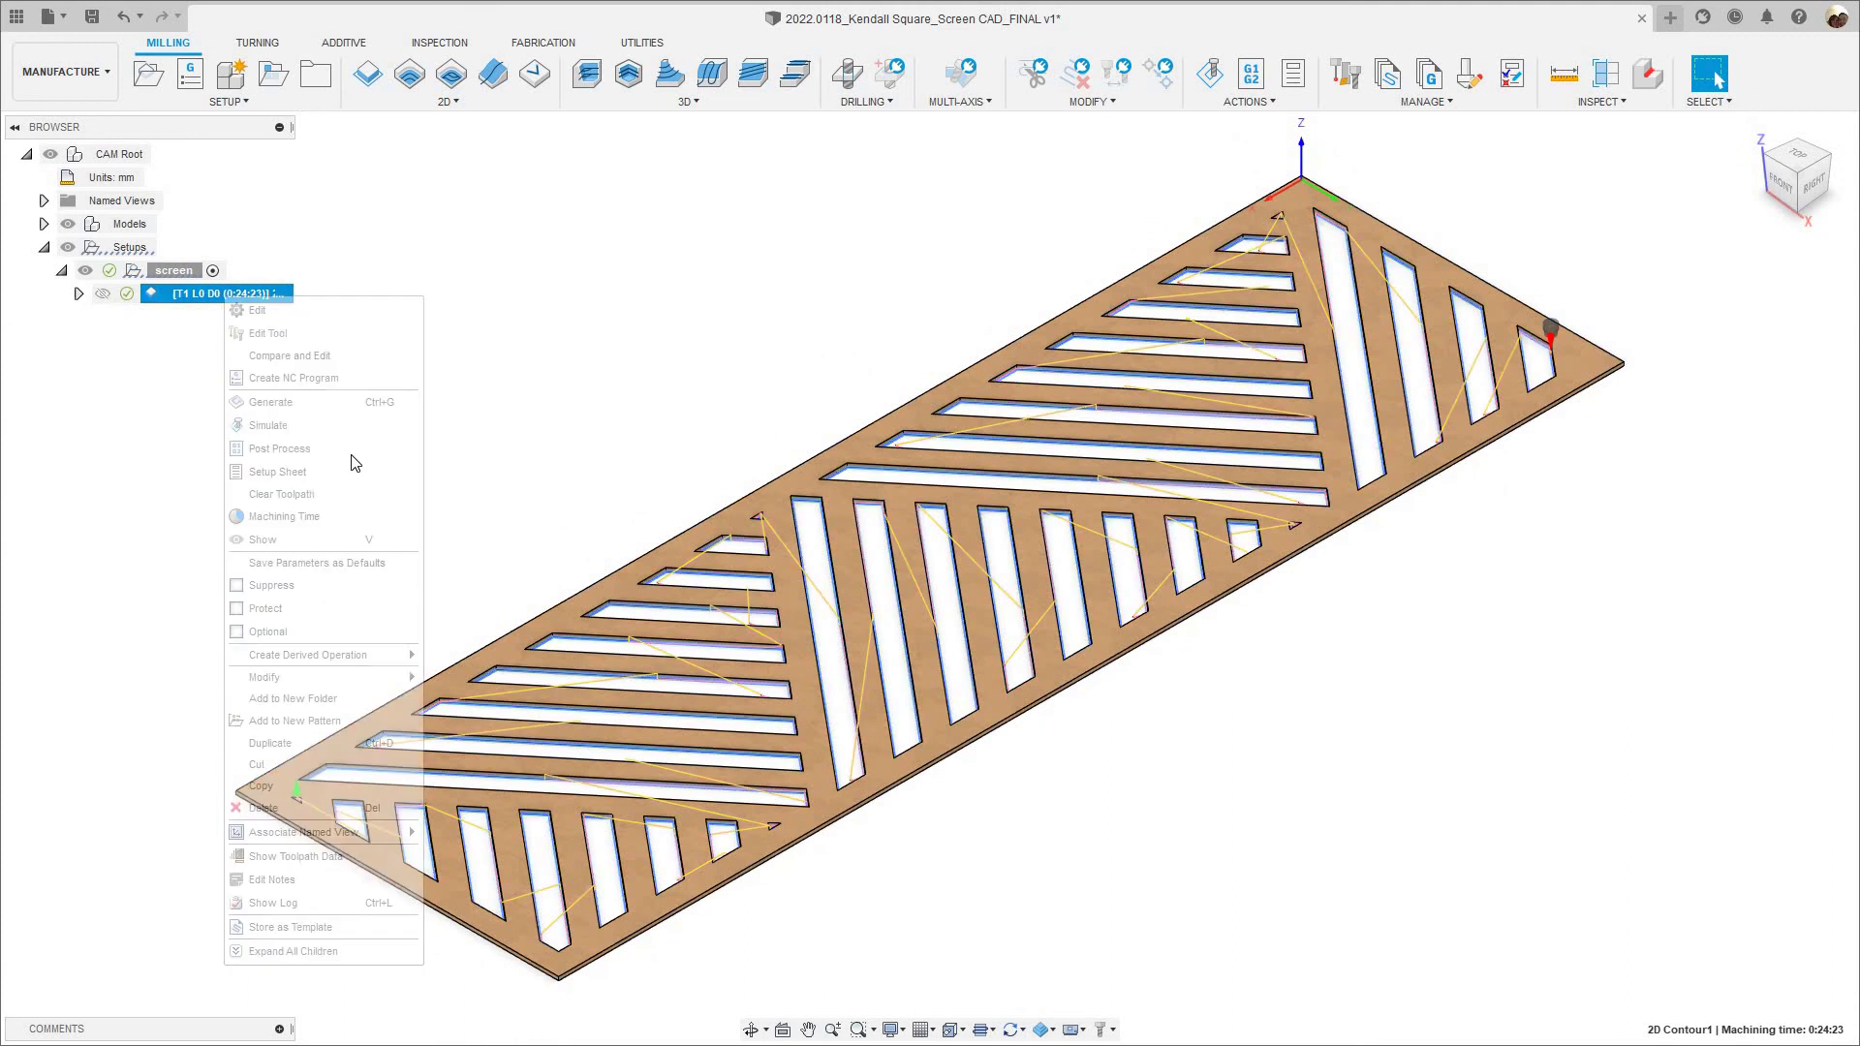
left_click(268, 449)
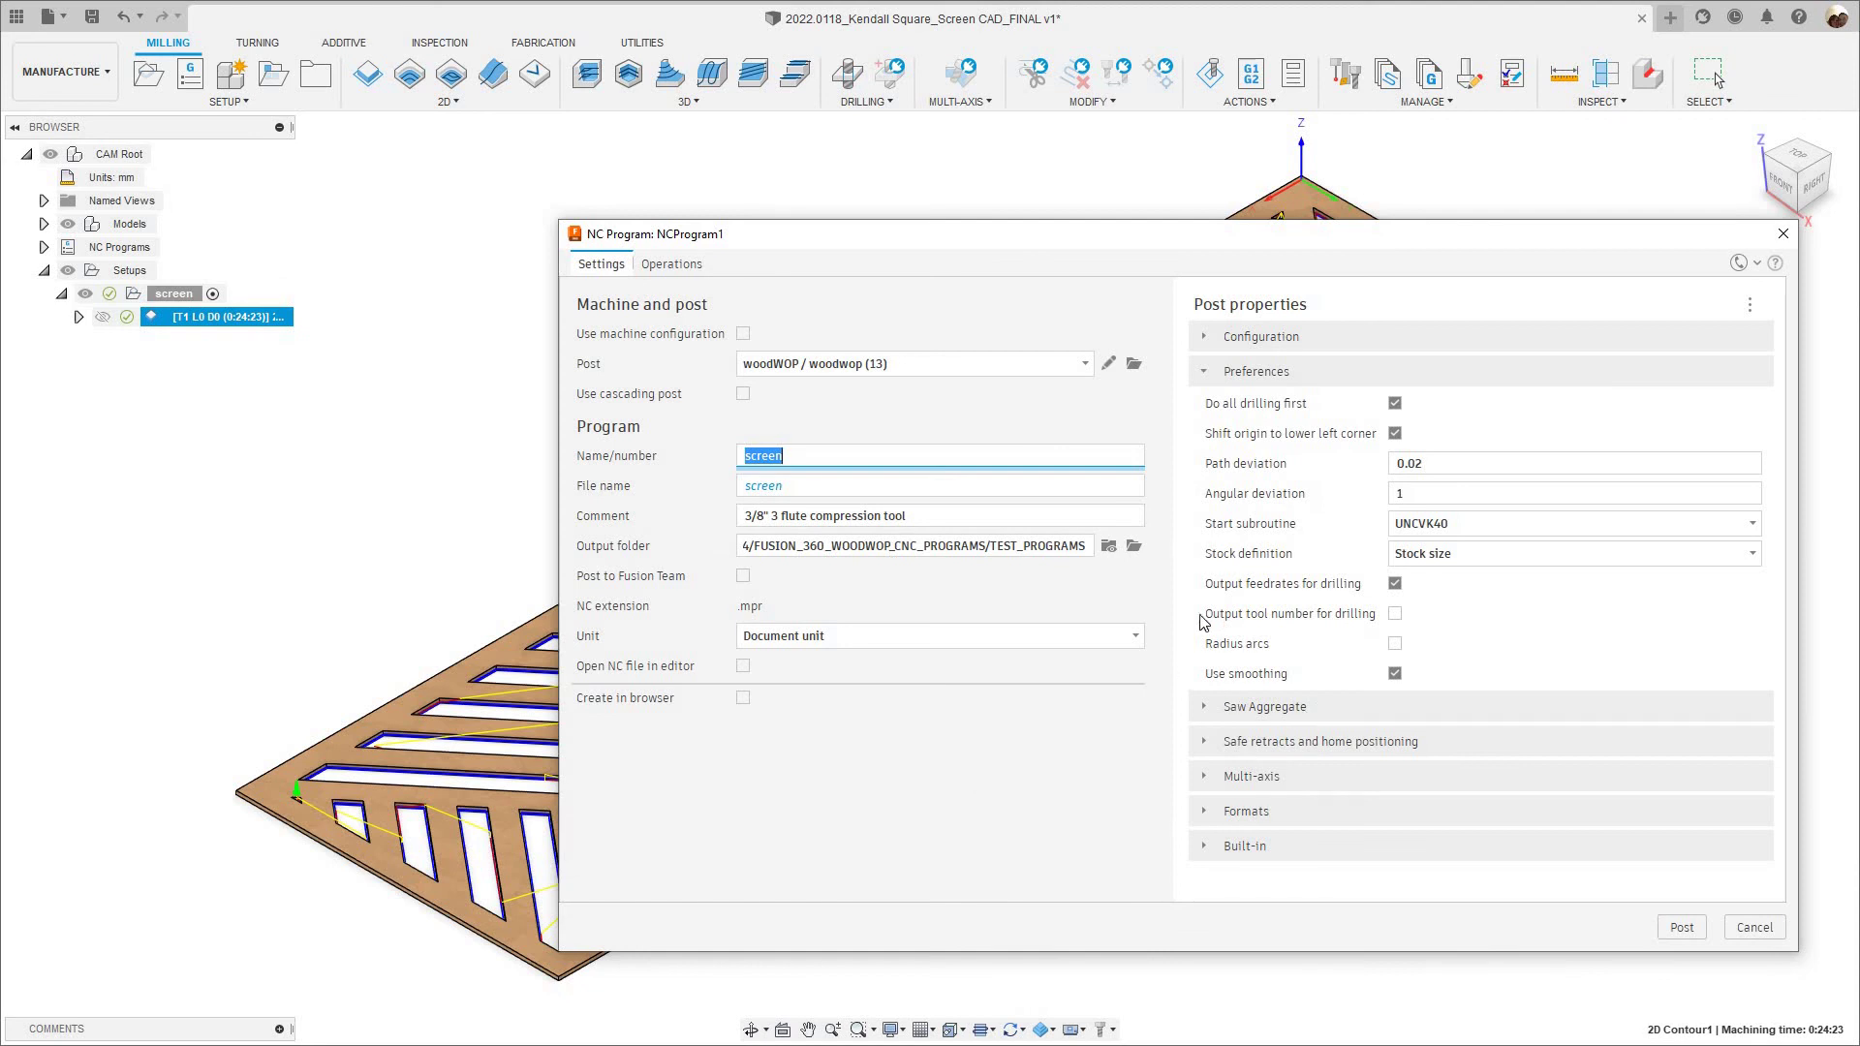
left_click(1681, 930)
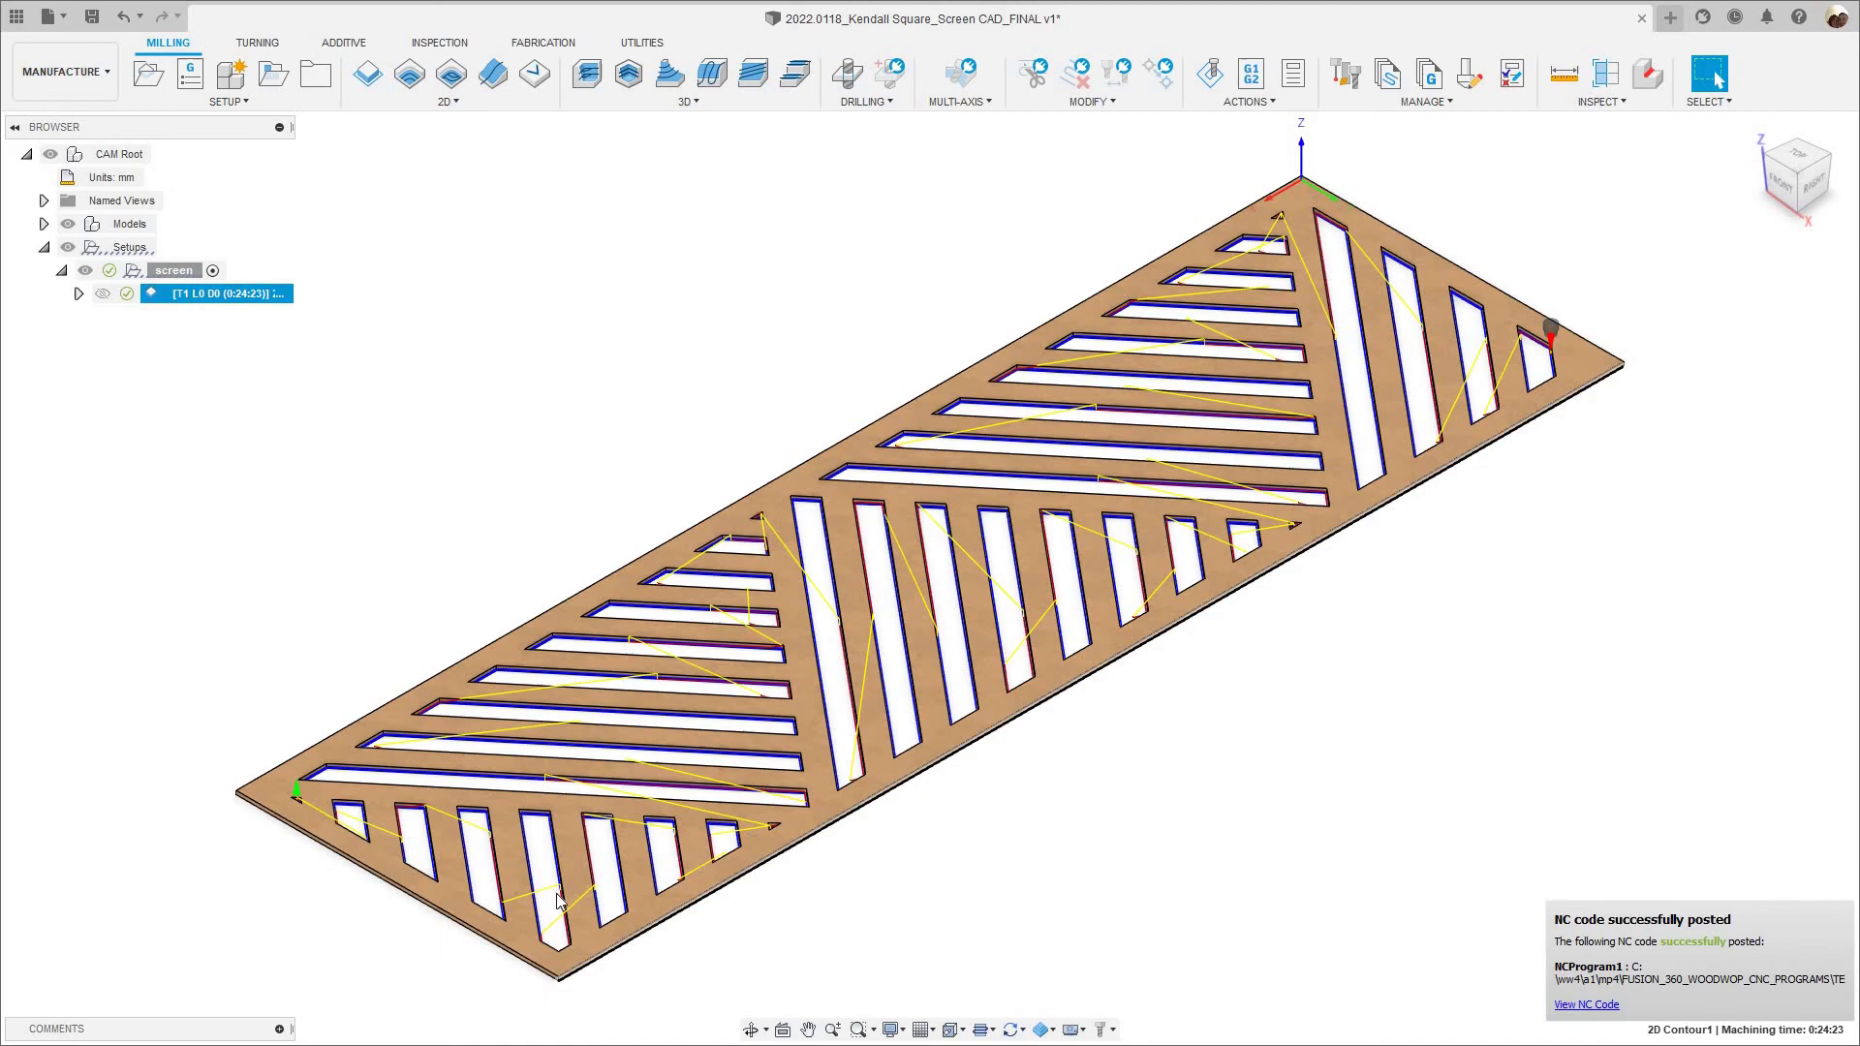
Switch to woodWOP 5.0 and open the posted "screen" program from the TEST_PROGRAMS folder.
key("super")
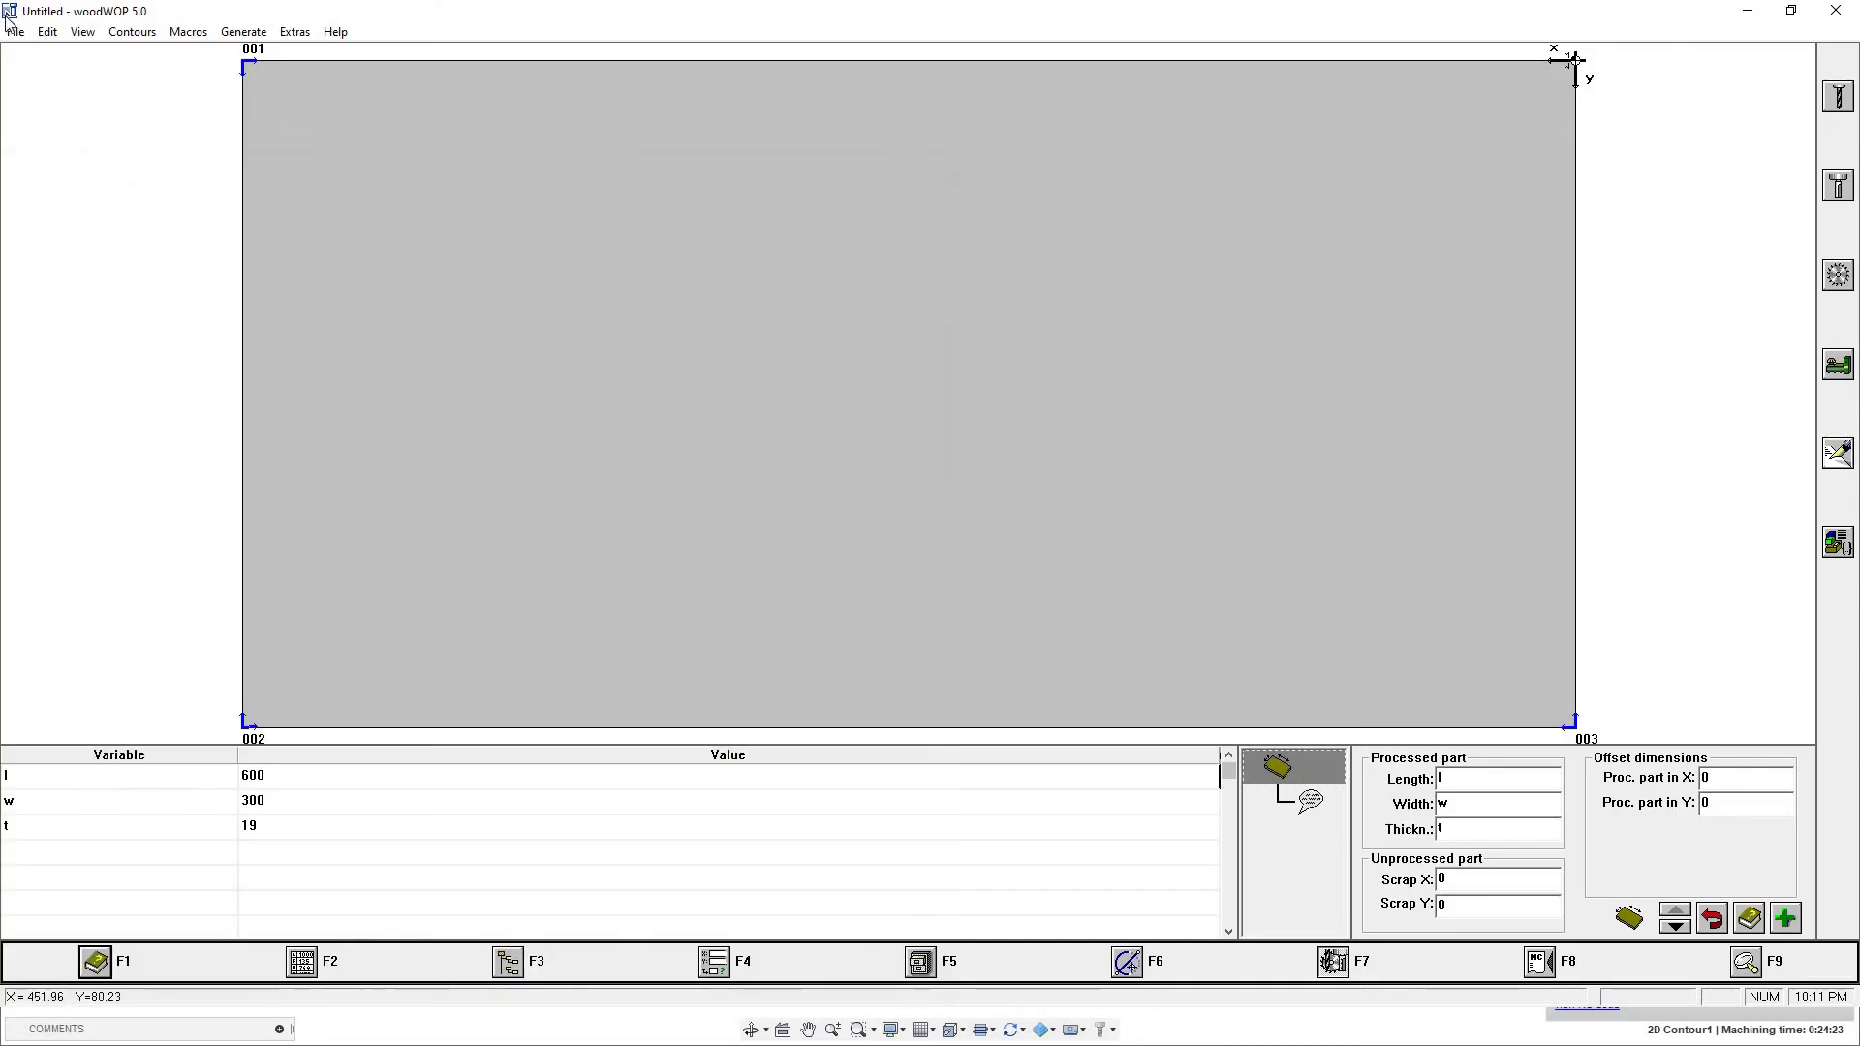
left_click(16, 31)
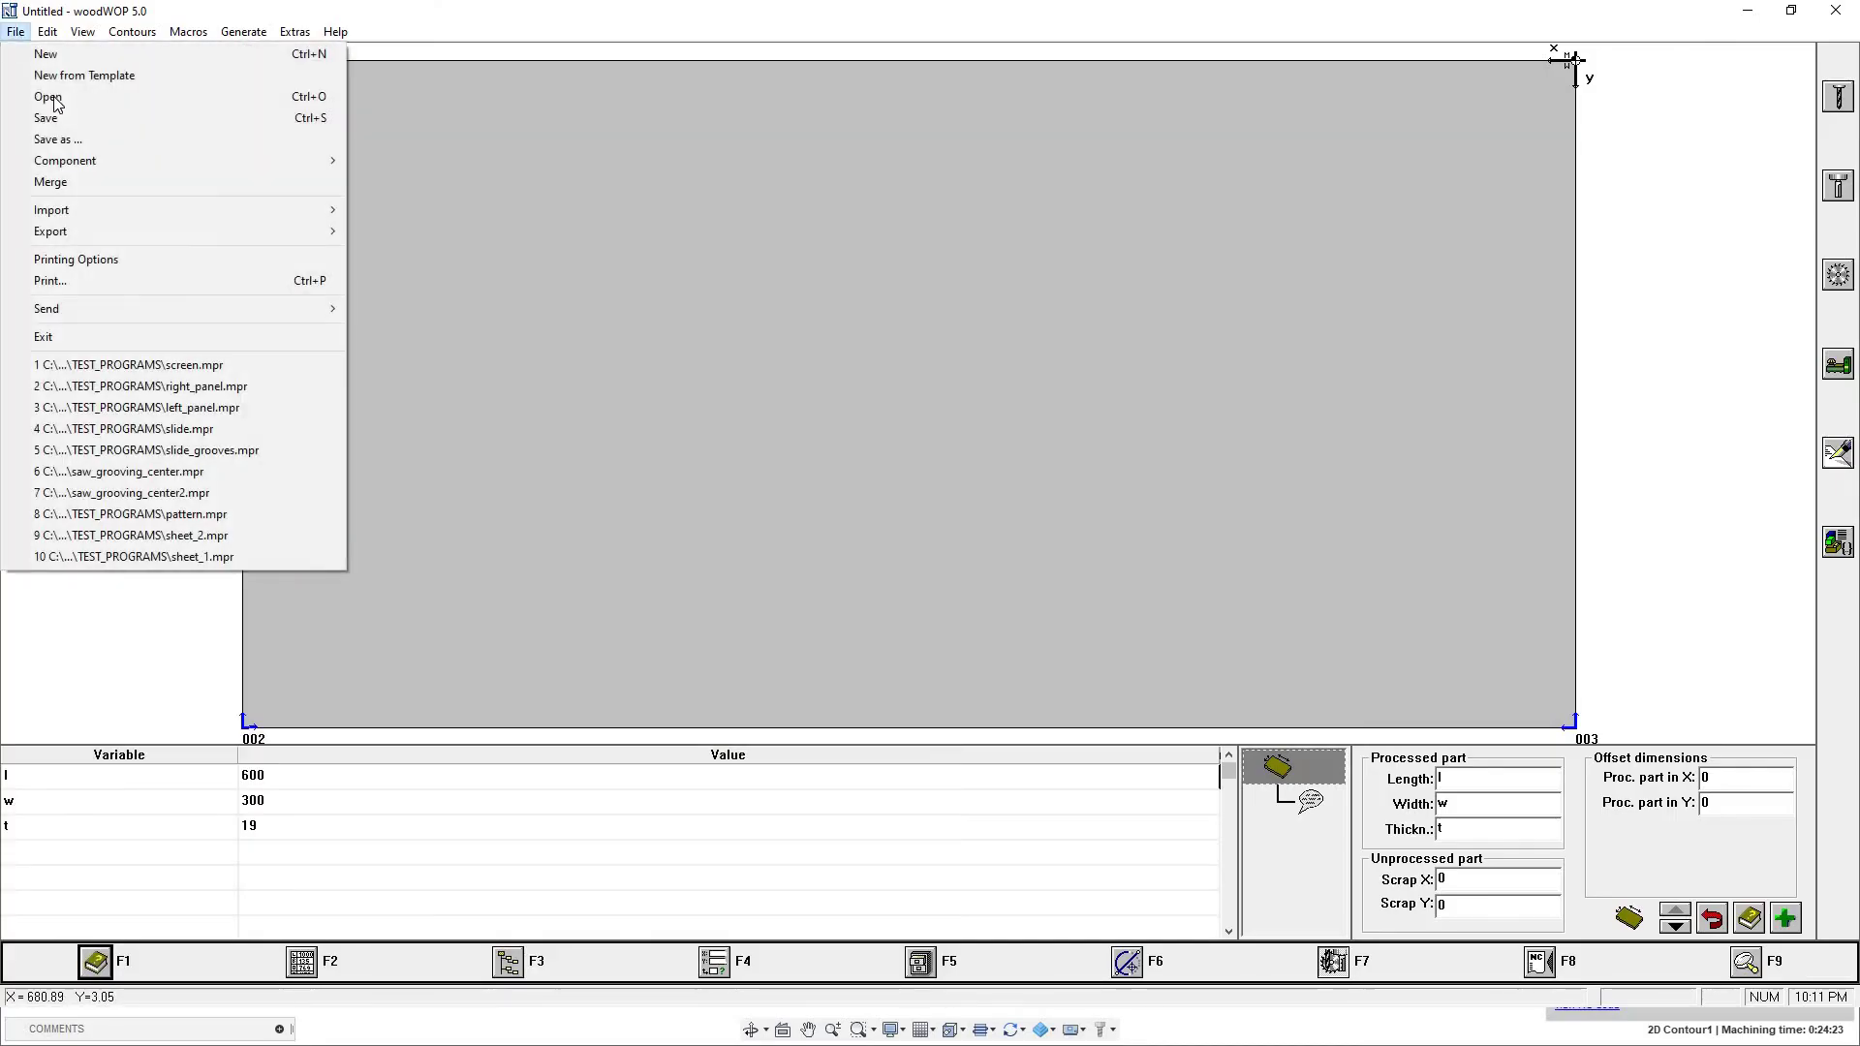
left_click(39, 97)
left_click(63, 151)
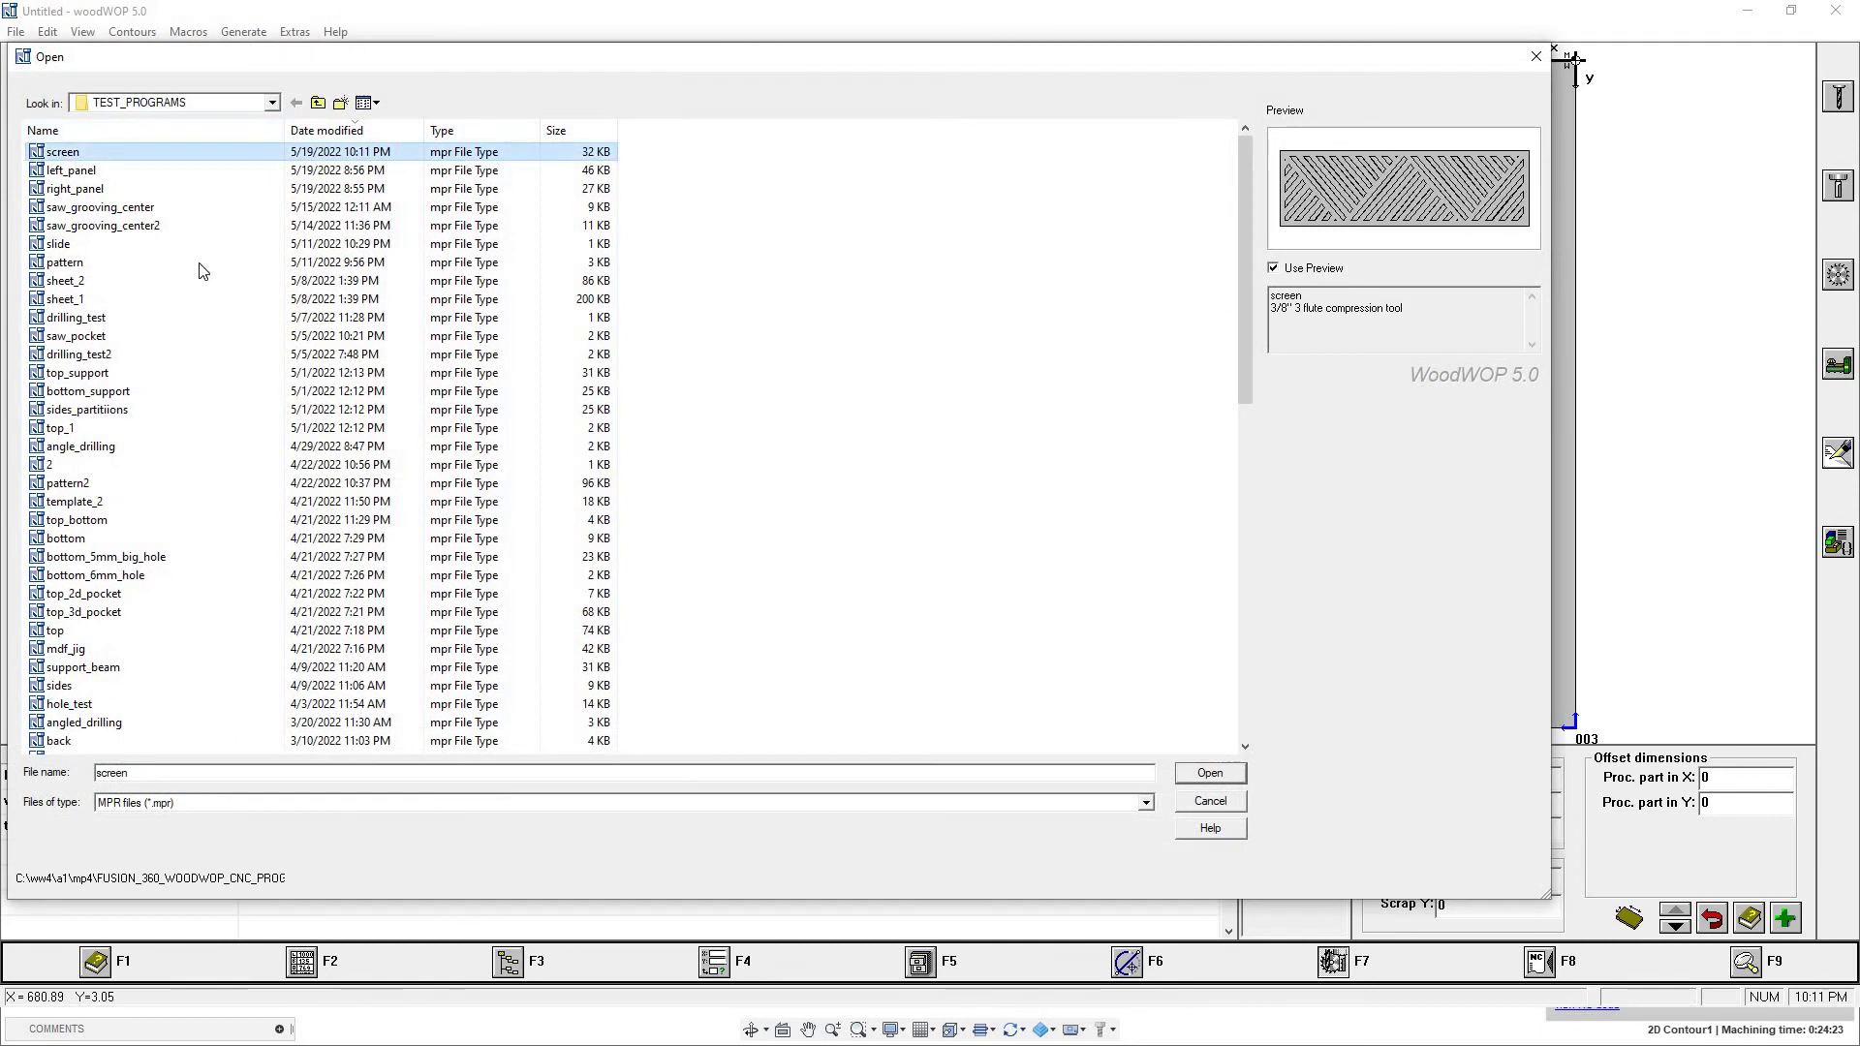
left_click(1211, 775)
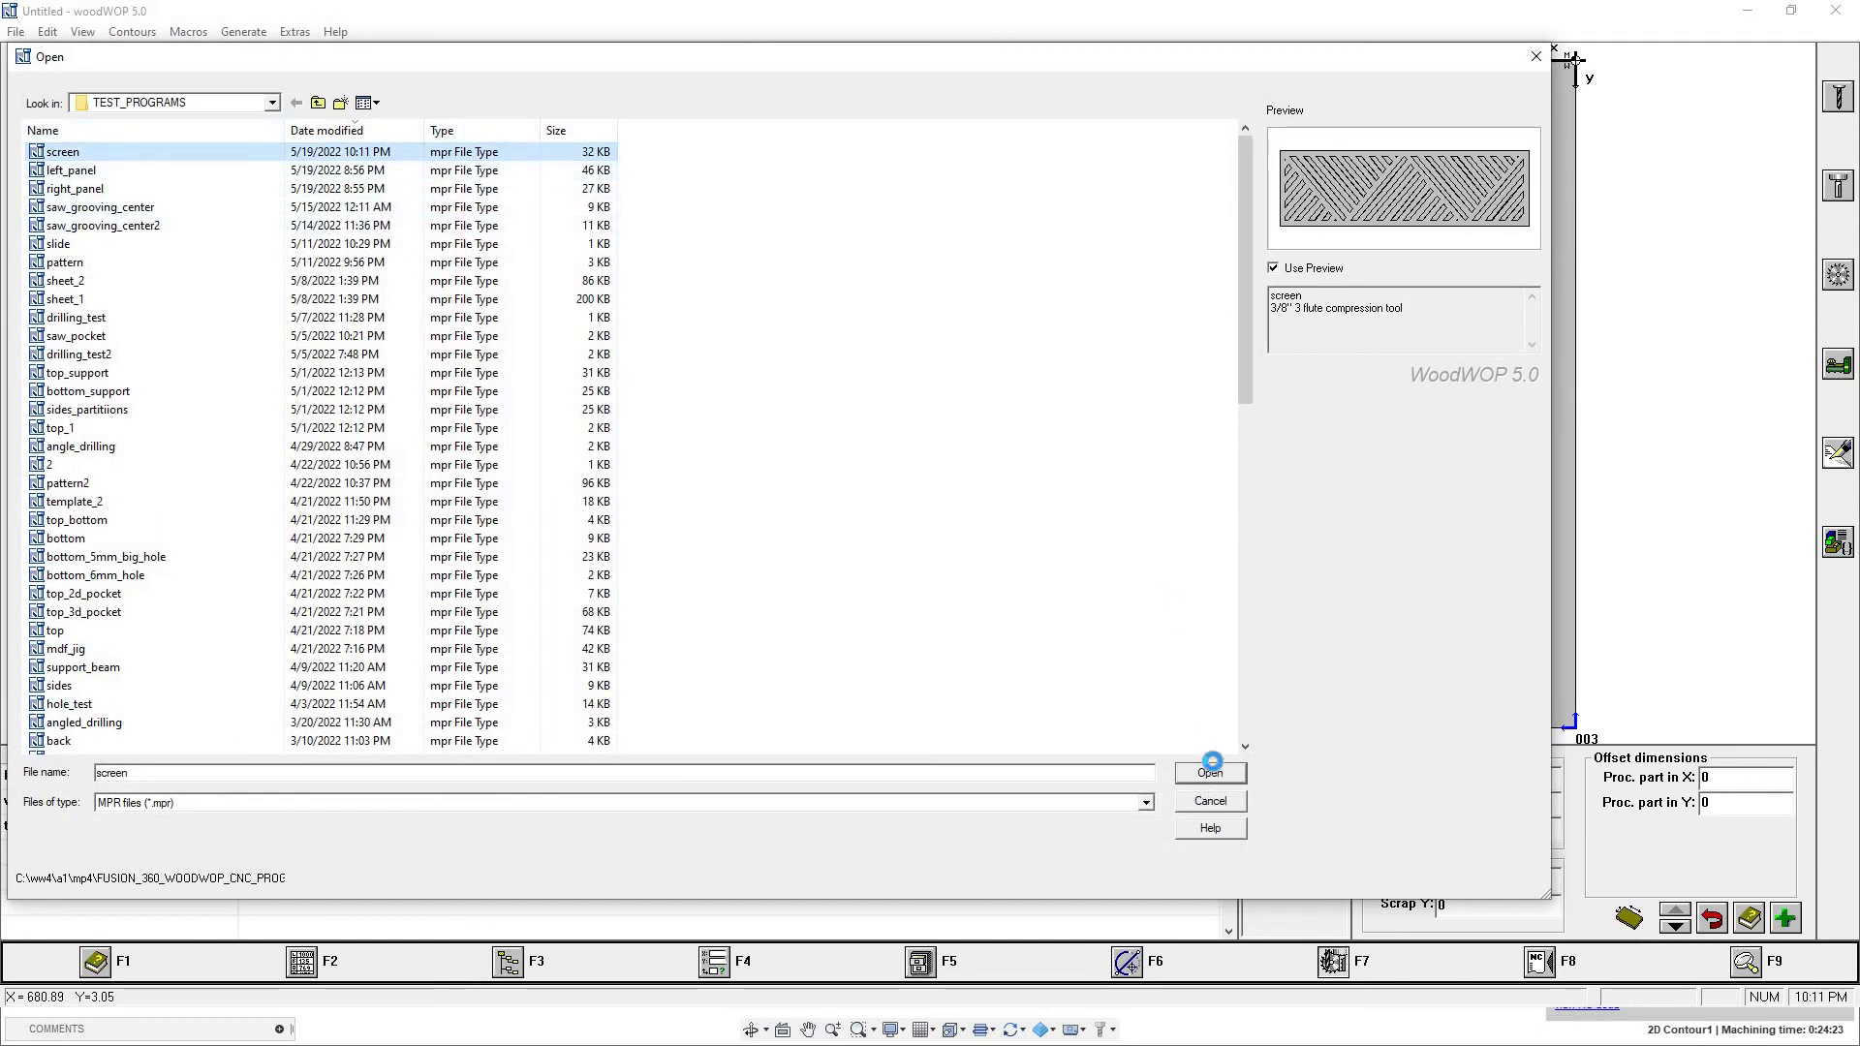